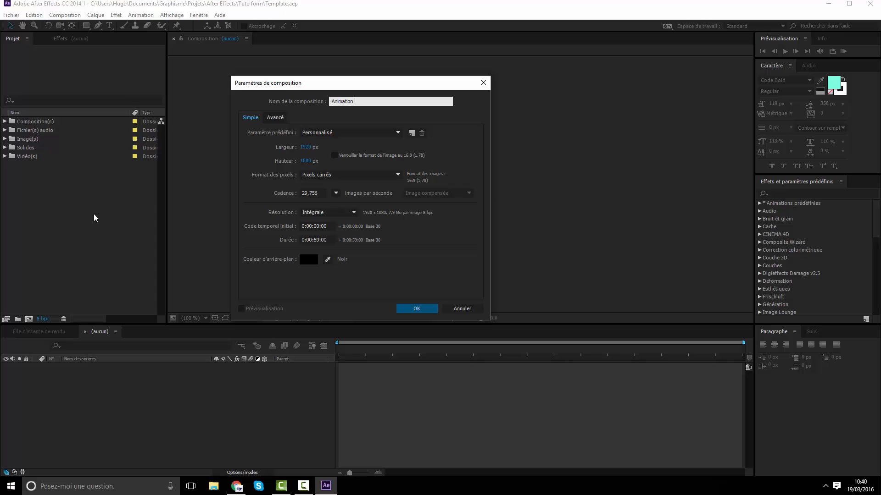
Name the new composition Animation Form, create it, and move it into the Composition(s) folder
type("m")
key("Return")
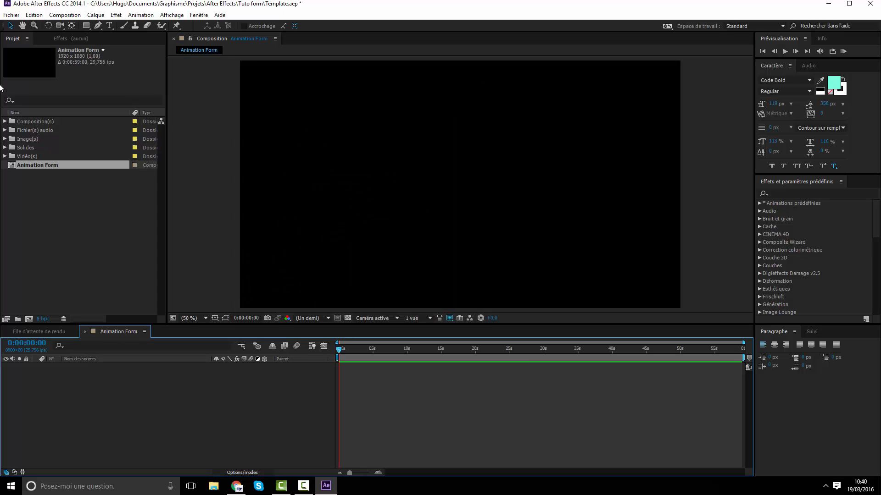
left_click_drag(31, 169, 28, 121)
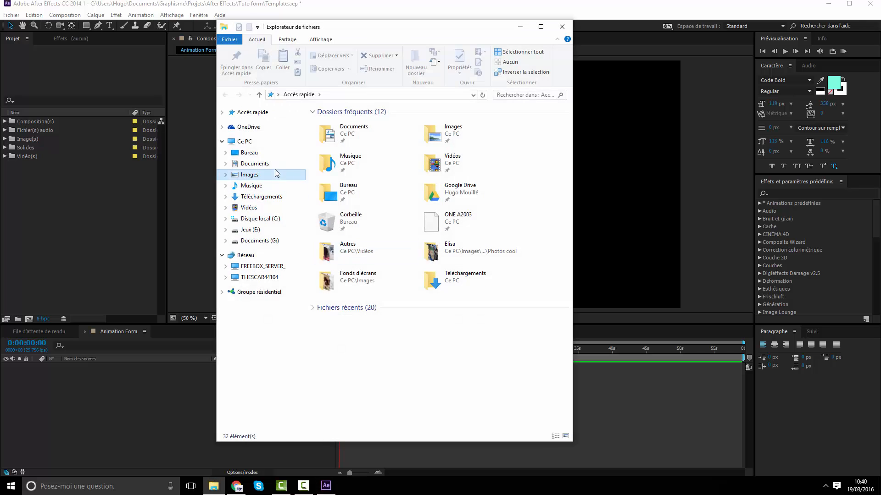
Open the reference video Animation form.wmv from the Documents > Graphisme > Vidéos folder
left_click(274, 166)
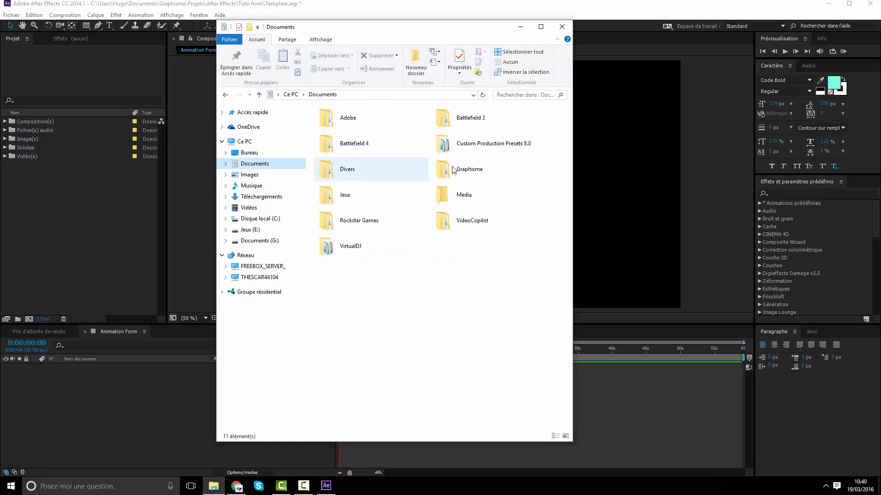
double_click(456, 169)
double_click(464, 133)
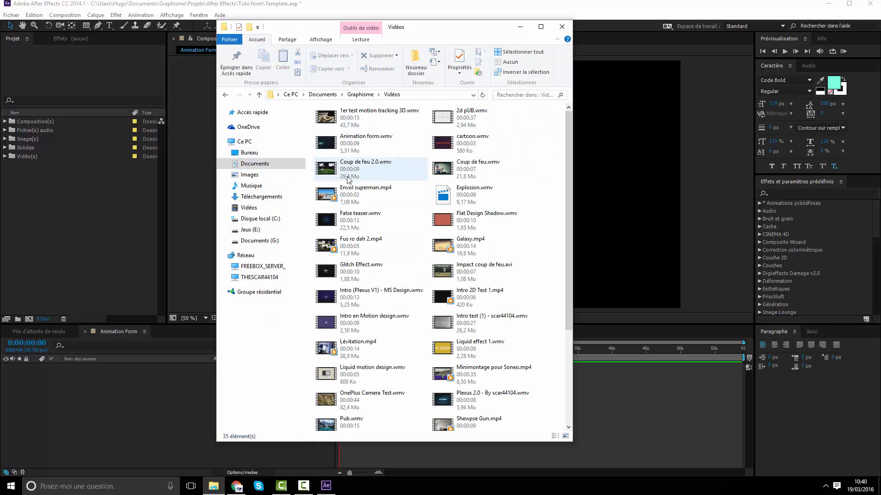
double_click(370, 153)
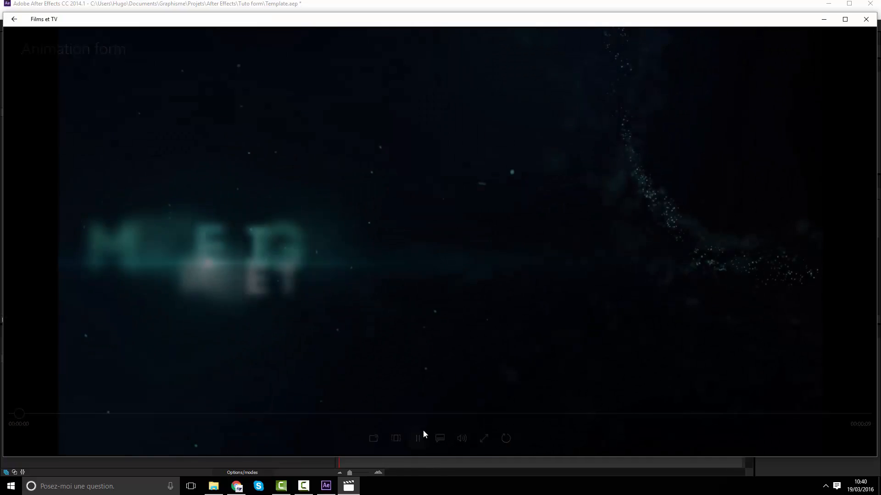
Adjust the volume, watch the Animation form video from the beginning, and close the player and the file explorer
left_click(461, 439)
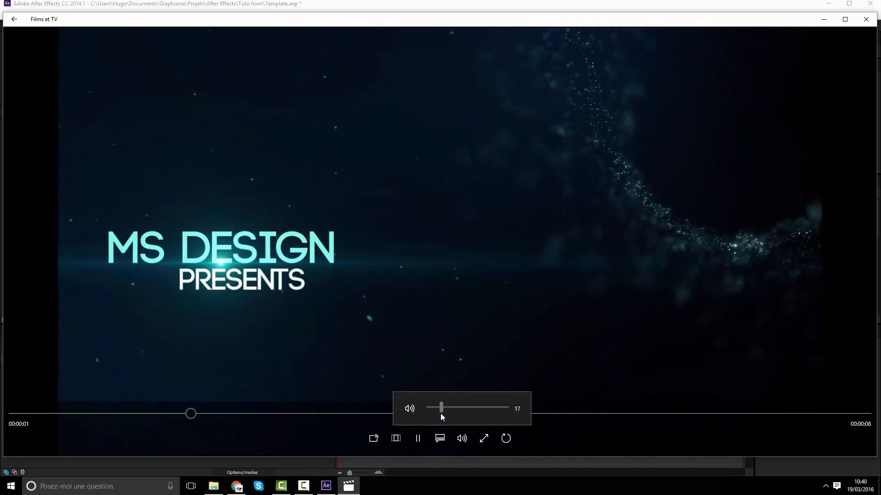
left_click(415, 440)
left_click_drag(62, 414, 12, 413)
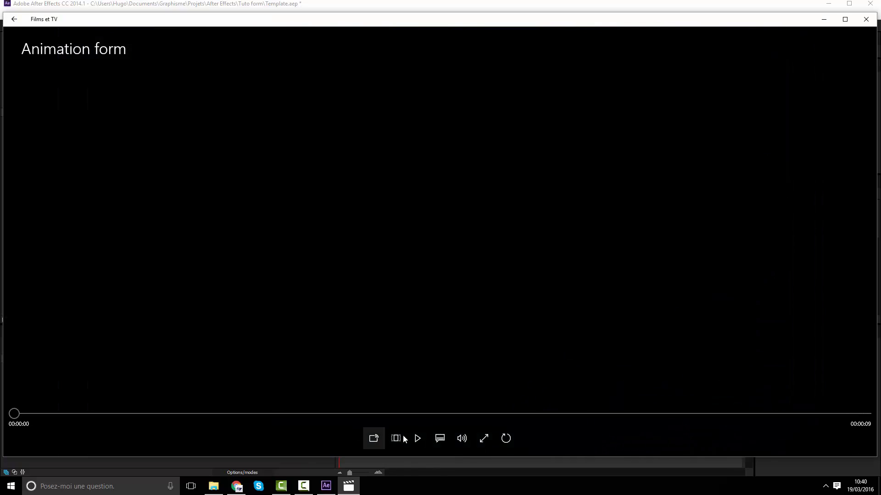
left_click(418, 440)
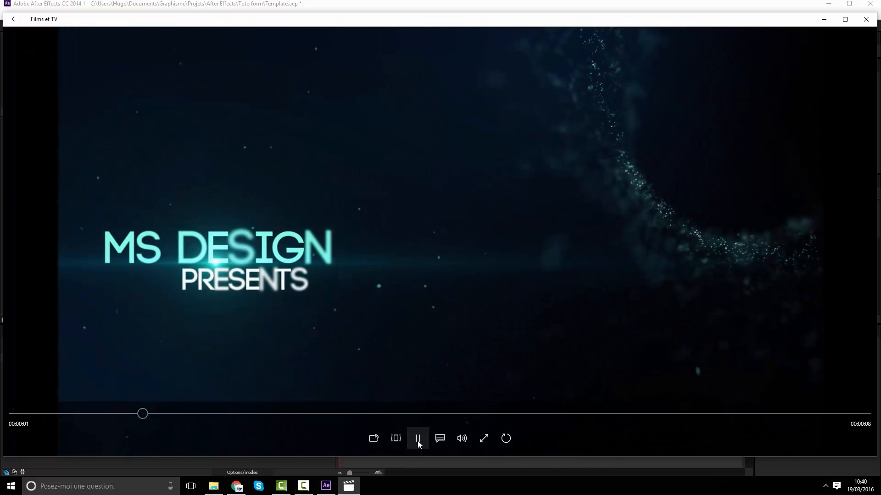
left_click(417, 441)
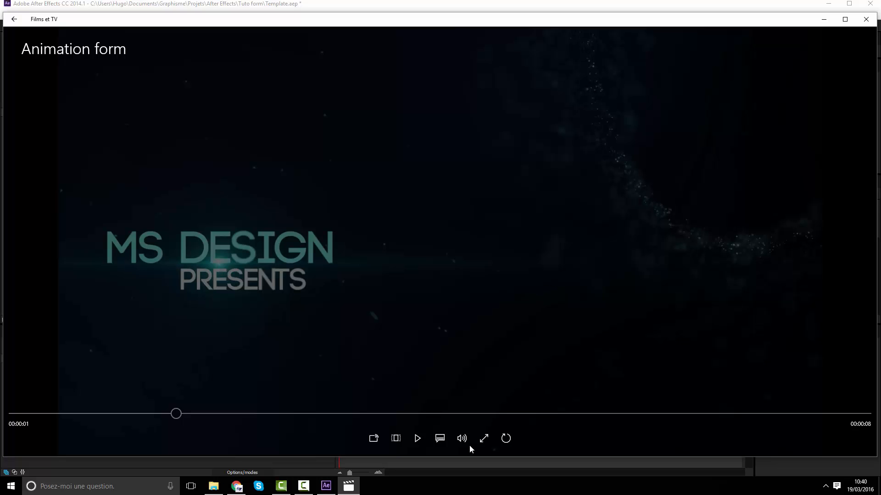
left_click(417, 438)
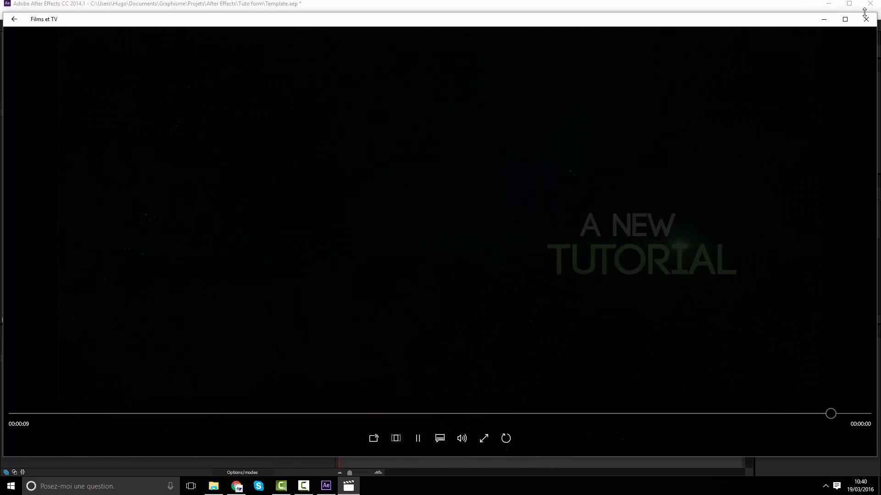
left_click(866, 19)
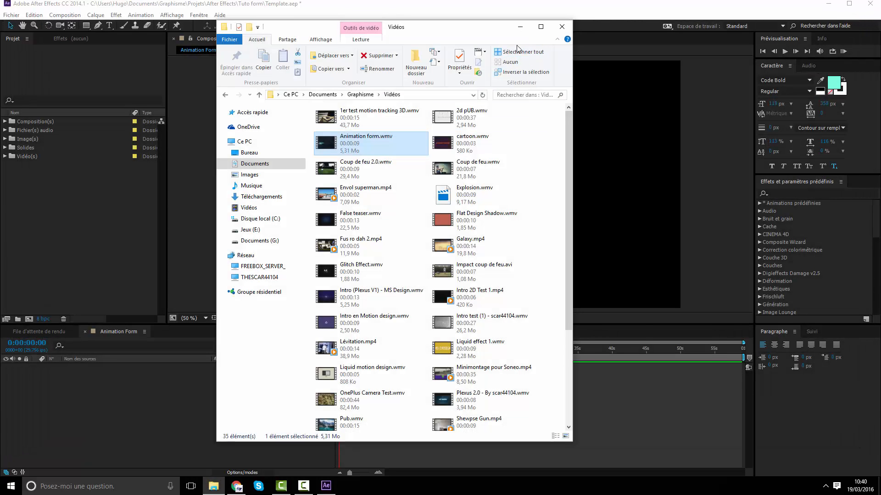
left_click_drag(496, 33, 656, 48)
left_click(558, 4)
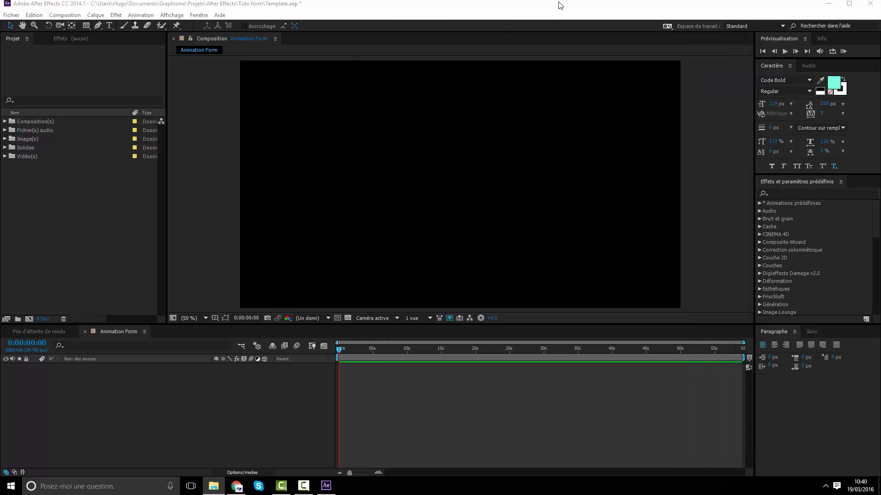
right_click(99, 191)
left_click(366, 411)
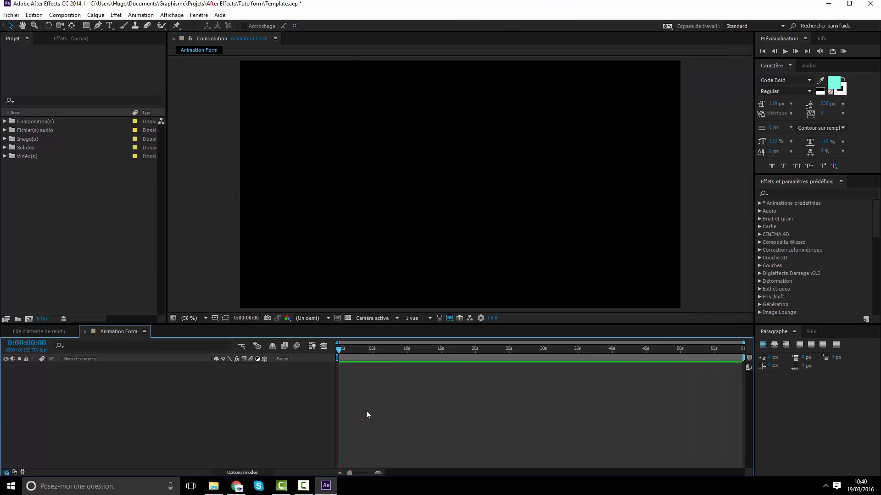
left_click_drag(732, 351, 319, 350)
left_click(161, 317)
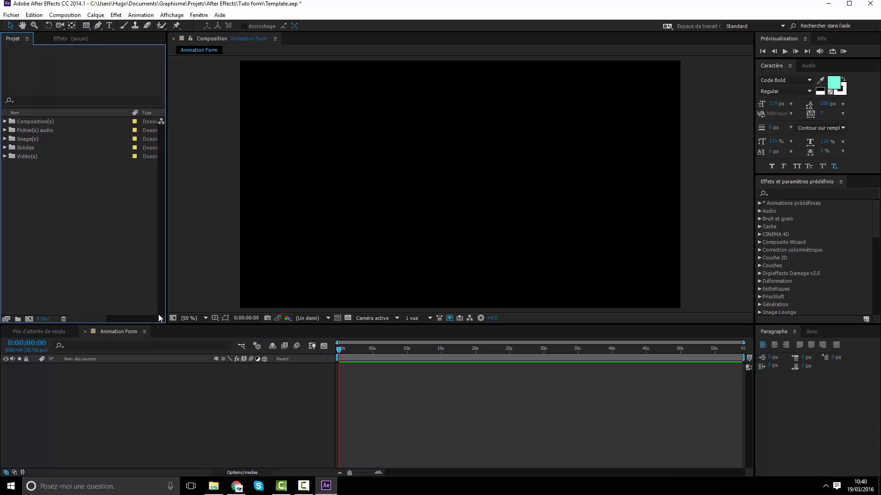
Expand the Composition(s) folder in the project to view the Animation Form composition
left_click(30, 122)
left_click(4, 121)
left_click(78, 253)
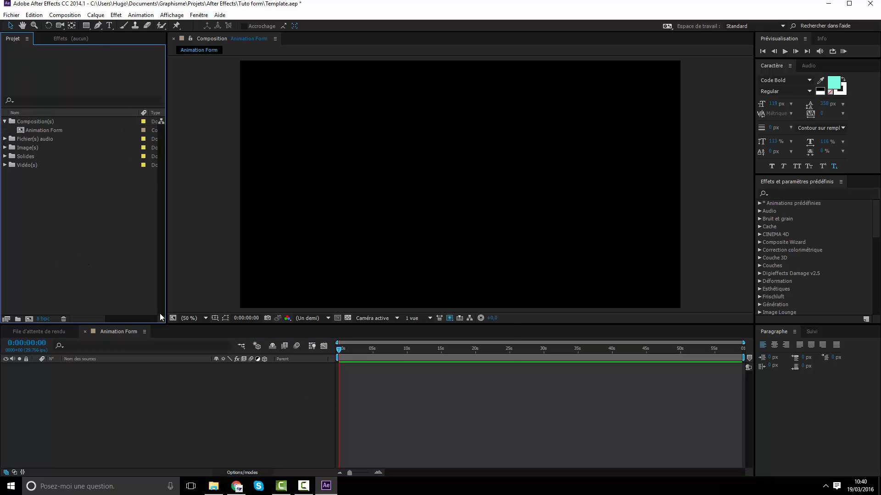
Create a 1920 x 1080 px solid layer named Fond with black (000000) as its colour
right_click(356, 390)
mouse_move(373, 293)
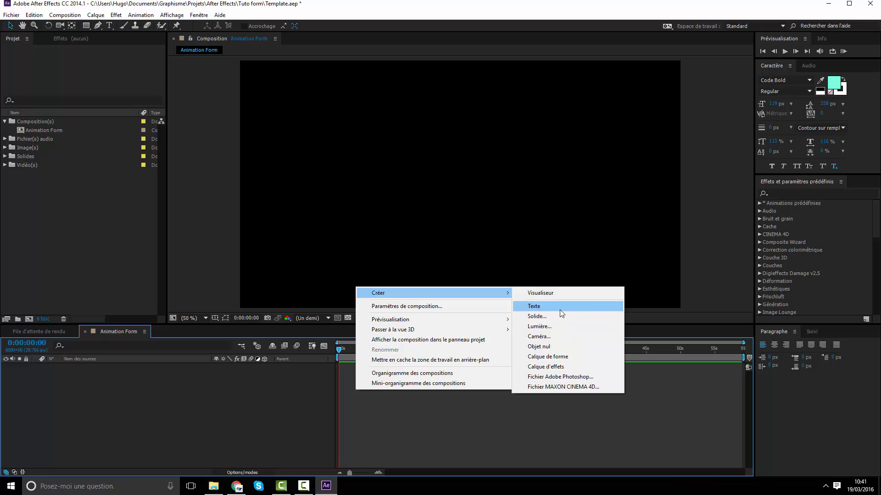
left_click(560, 310)
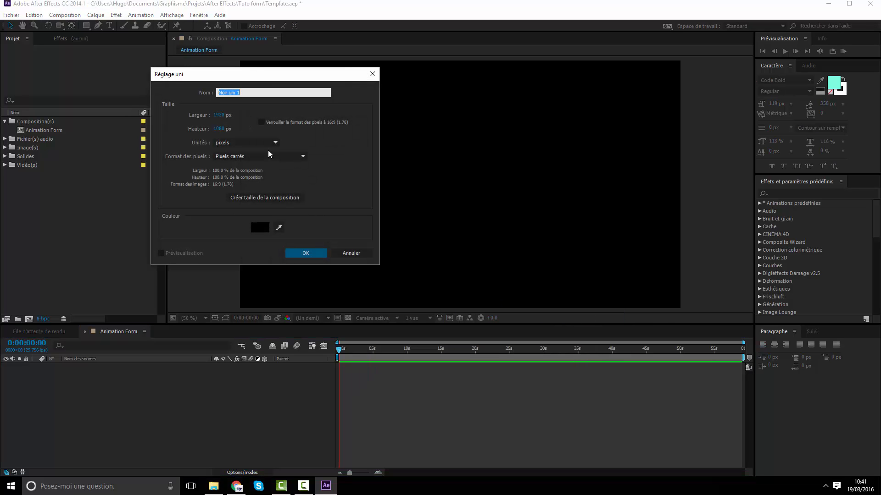
type("Fond")
left_click(266, 227)
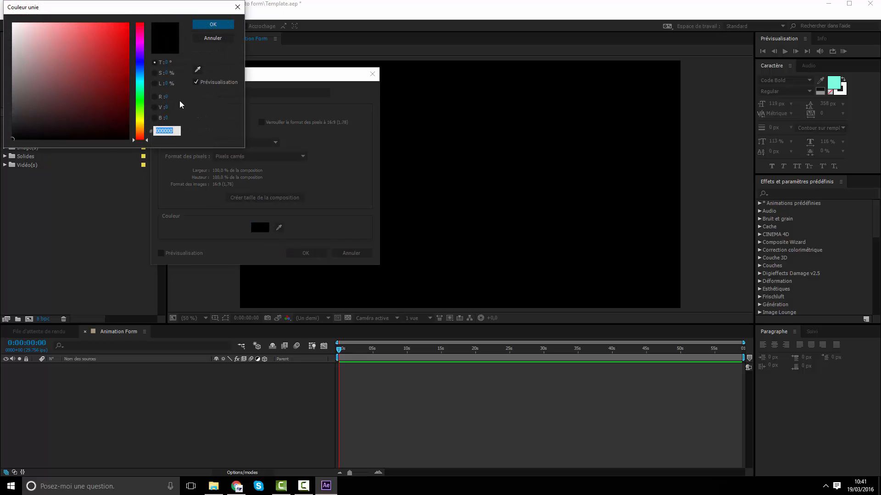
left_click(228, 25)
left_click(304, 253)
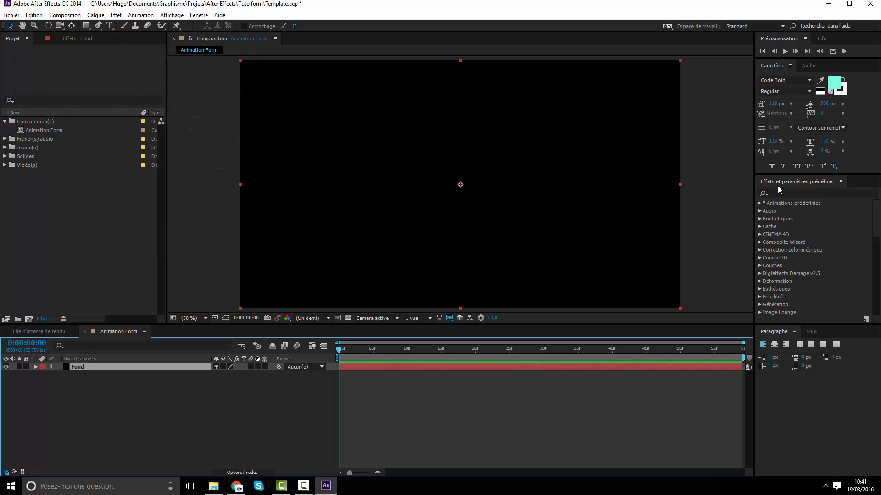
Find the Dégradé 4 couleurs effect and apply it to the Fond layer
left_click(788, 193)
type("gamme")
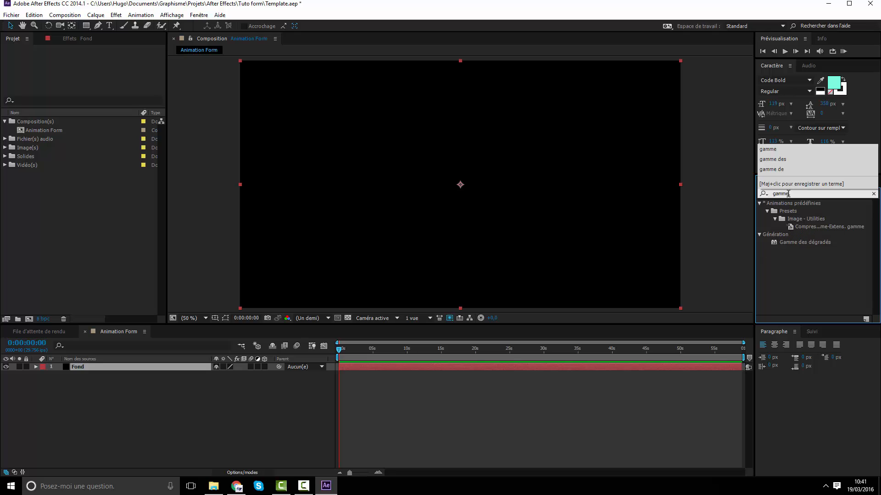
key("BackSpace")
key("BackSpace")
key("BackSpace")
key("BackSpace")
key("BackSpace")
type("dégr")
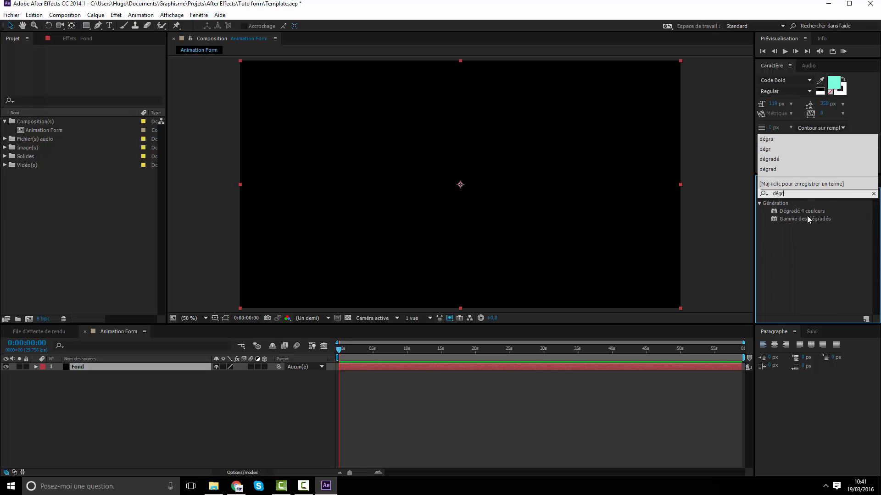
left_click_drag(809, 211, 445, 369)
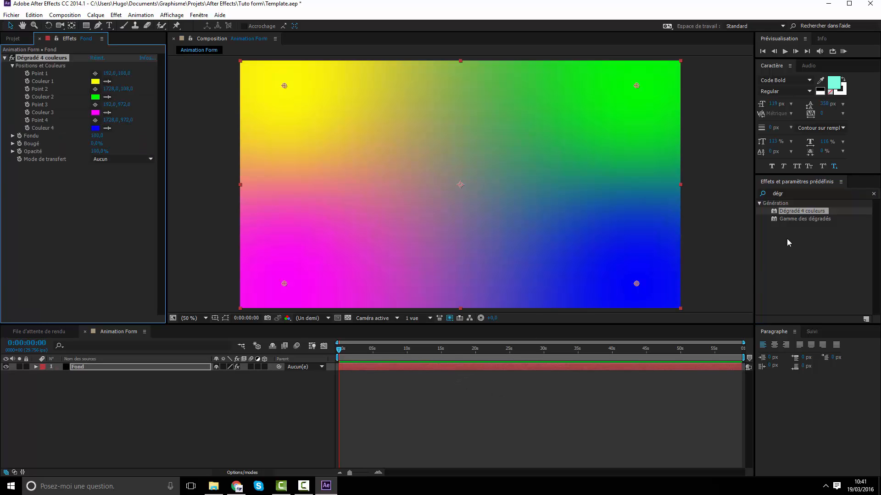
left_click(797, 220)
left_click(799, 207)
left_click(800, 211)
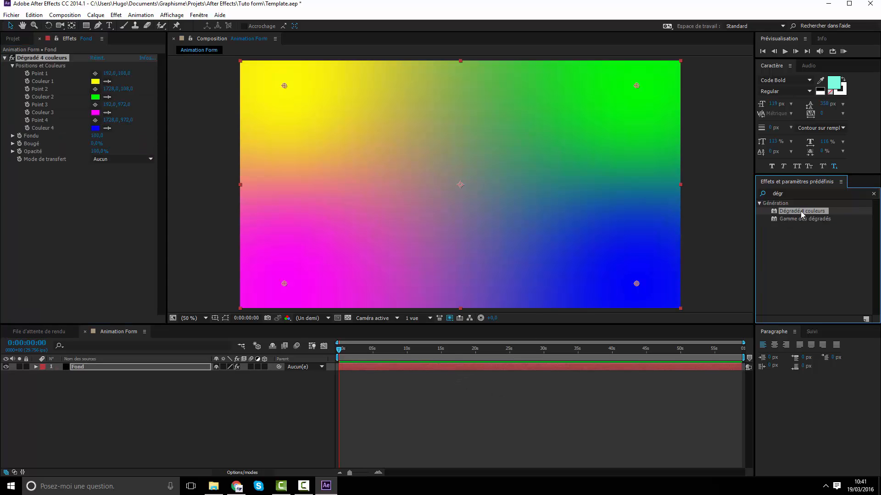
left_click(423, 368)
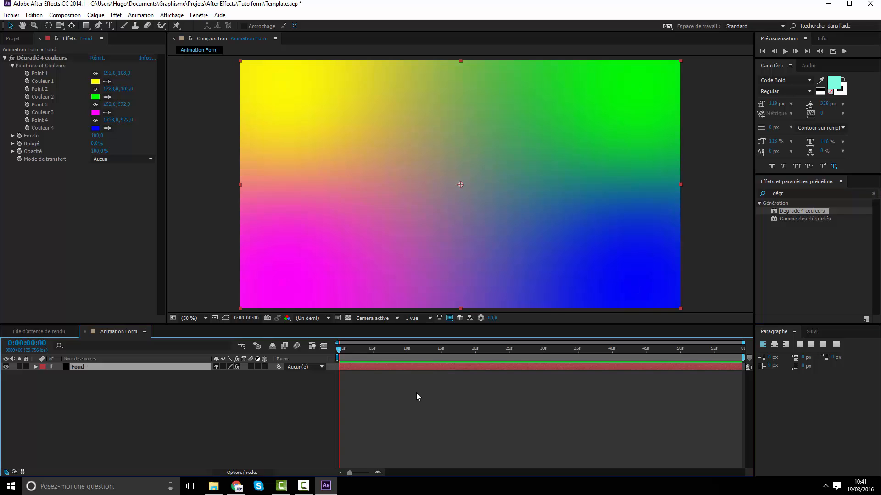
left_click(417, 393)
left_click(387, 367)
left_click_drag(381, 351, 430, 353)
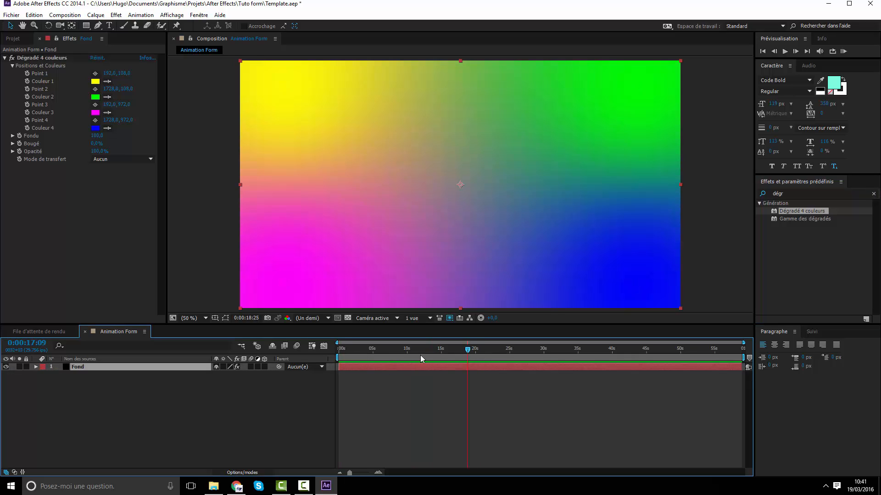
key("Home")
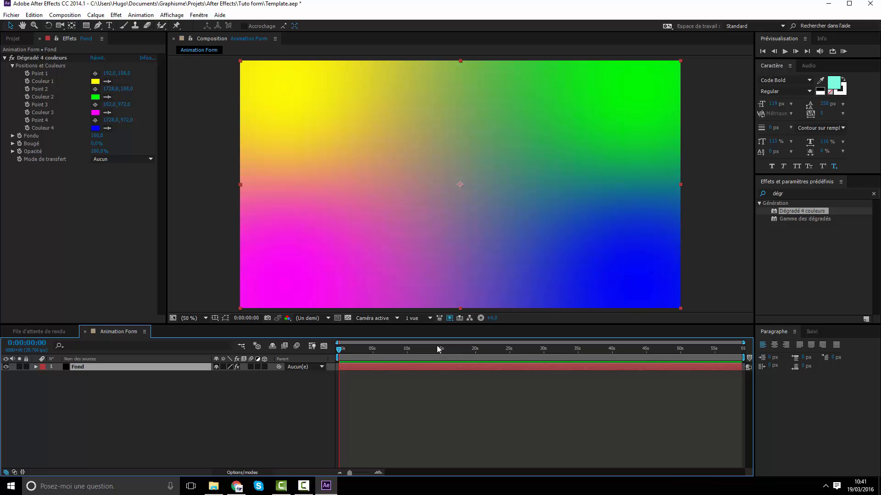
Set Couleur 1 of the Dégradé 4 couleurs effect to the dark petrol blue 0C3D54
left_click(95, 81)
mouse_move(141, 92)
left_mouse_down()
mouse_move(138, 76)
mouse_move(114, 106)
left_mouse_up()
left_click_drag(140, 78, 142, 73)
mouse_move(114, 107)
left_mouse_down()
mouse_move(116, 80)
mouse_move(112, 109)
mouse_move(79, 113)
left_mouse_up()
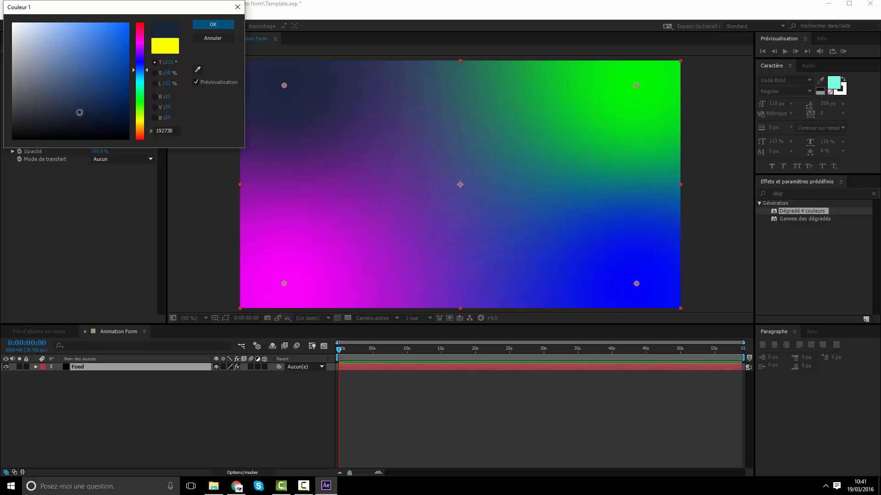
left_click_drag(141, 71, 112, 100)
left_click(213, 24)
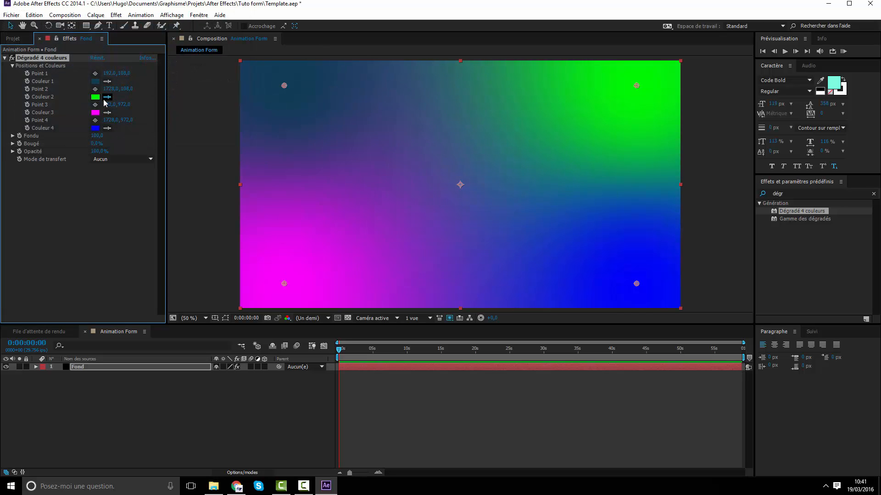
Sample Couleur 1's blue into Couleur 2, Couleur 3 and Couleur 4, and open Couleur 4 for editing
left_click(96, 81)
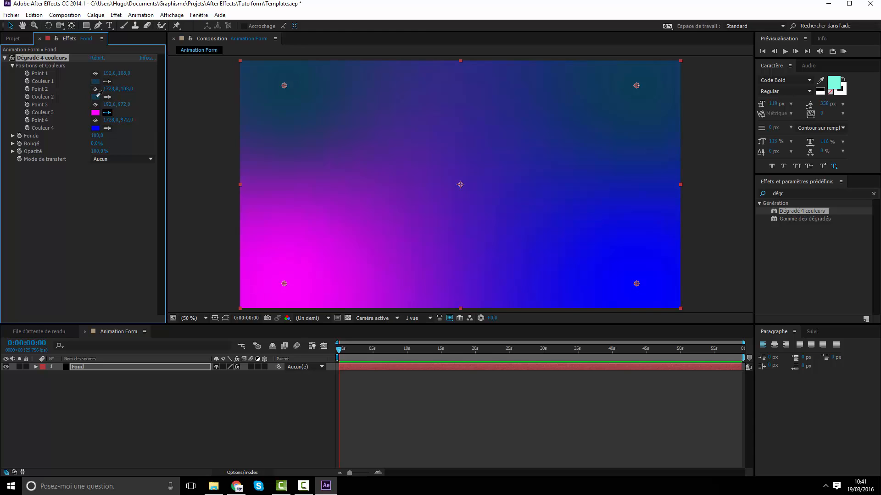
left_click(96, 96)
left_click(98, 112)
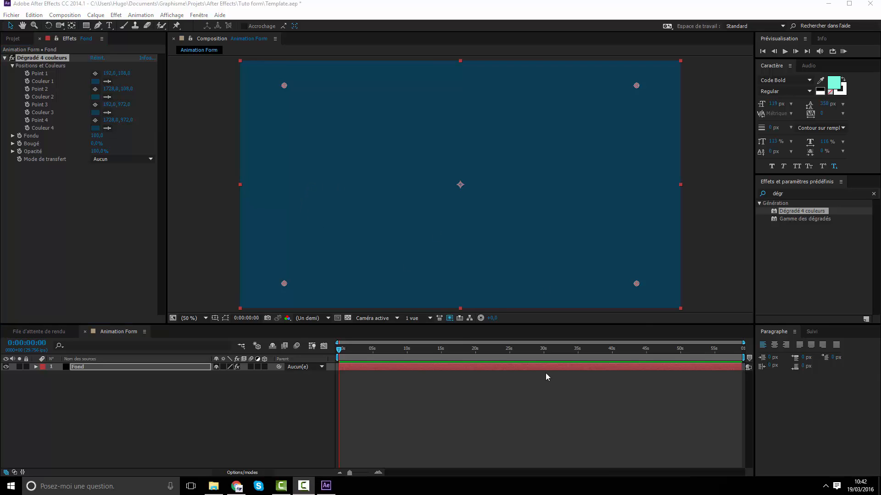
left_click(94, 128)
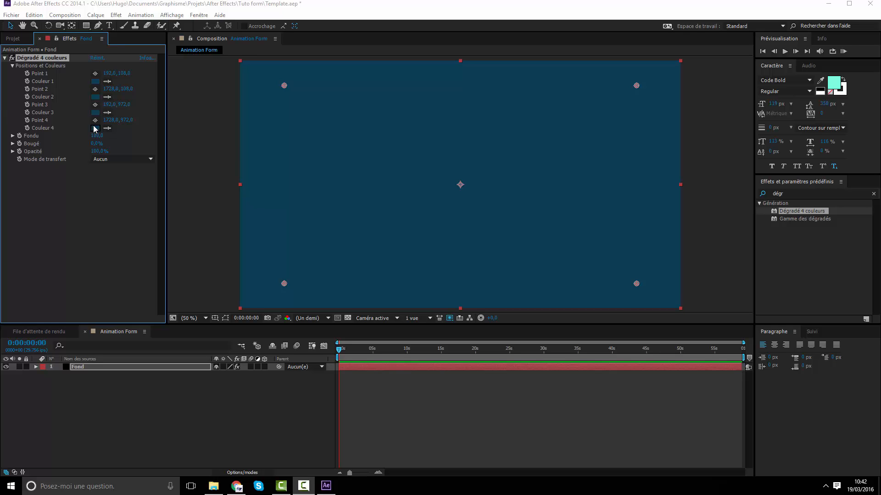
Open Animation form.wmv from the Vidéos folder in VLC and pause it on the MS Design Presents title as a colour reference
left_click(213, 486)
right_click(476, 153)
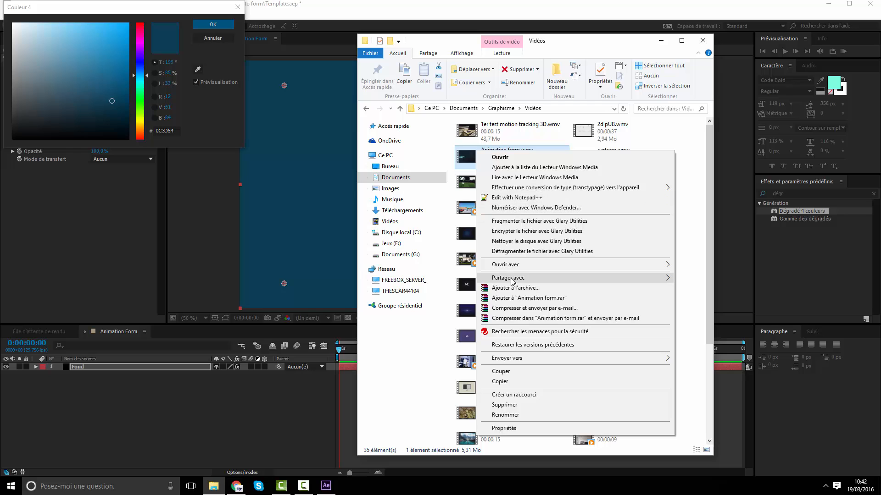
mouse_move(509, 265)
left_click(712, 320)
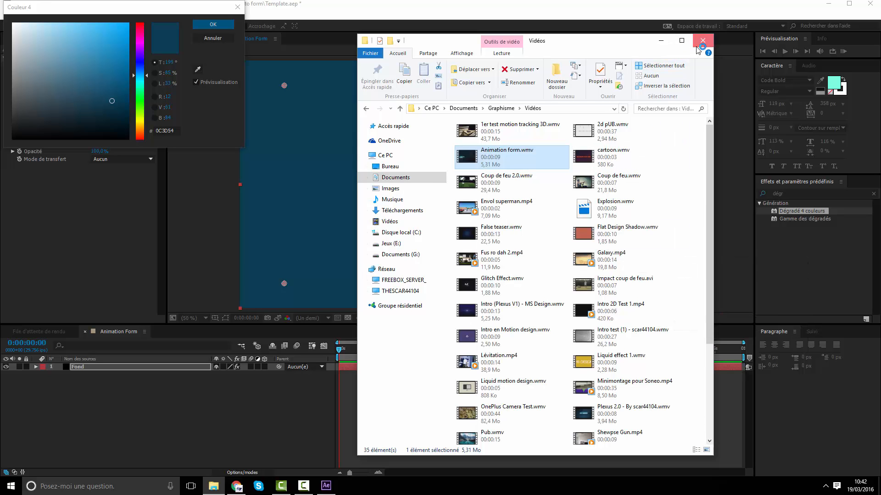
left_click_drag(549, 45, 568, 73)
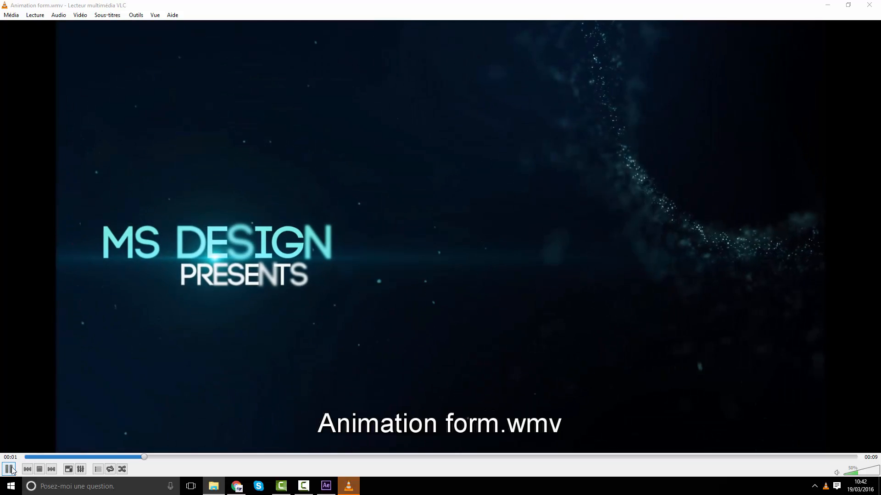
left_click(9, 469)
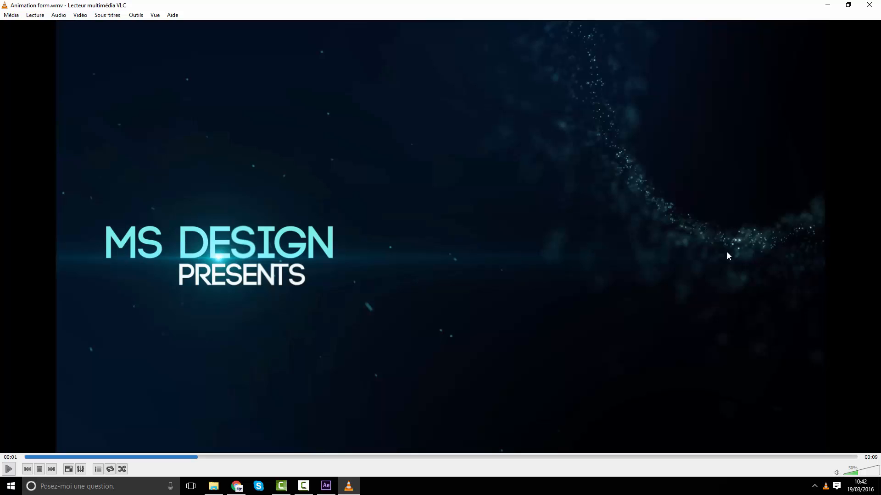
Leave VLC for After Effects, closing the Vidéos folder window, and accept Couleur 4 as 0C3D54
left_click_drag(461, 2, 880, 151)
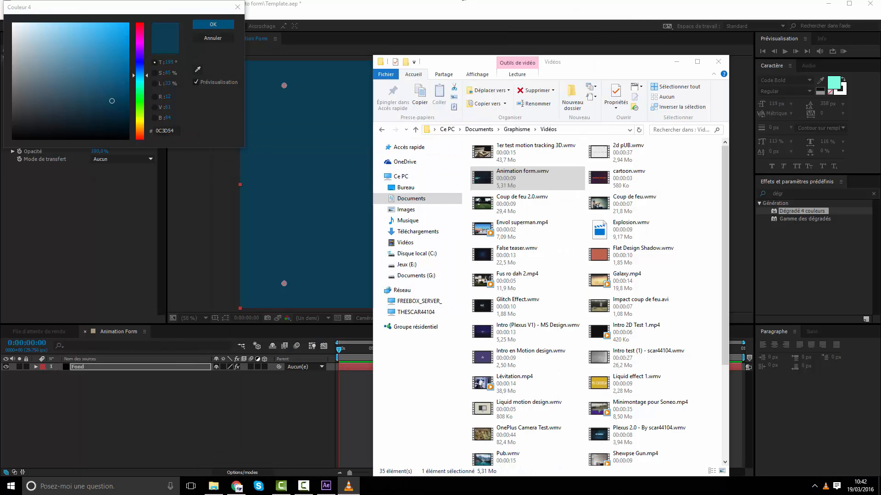
left_click(719, 64)
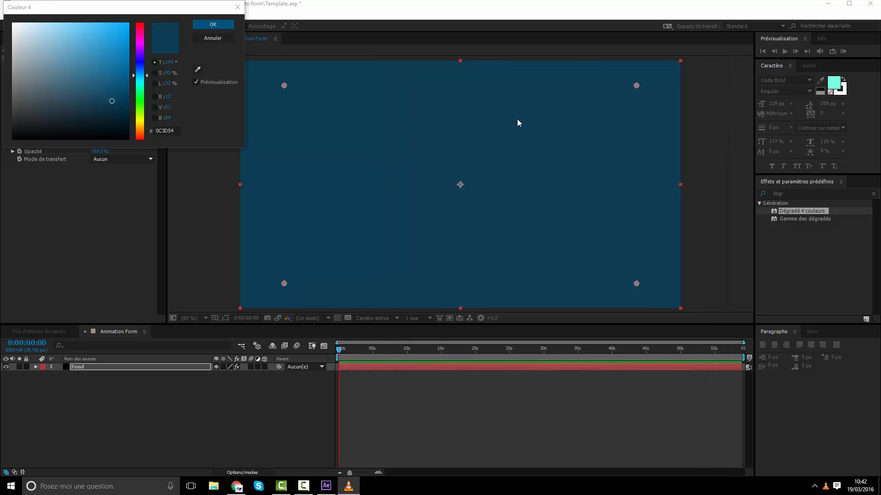
left_click(137, 89)
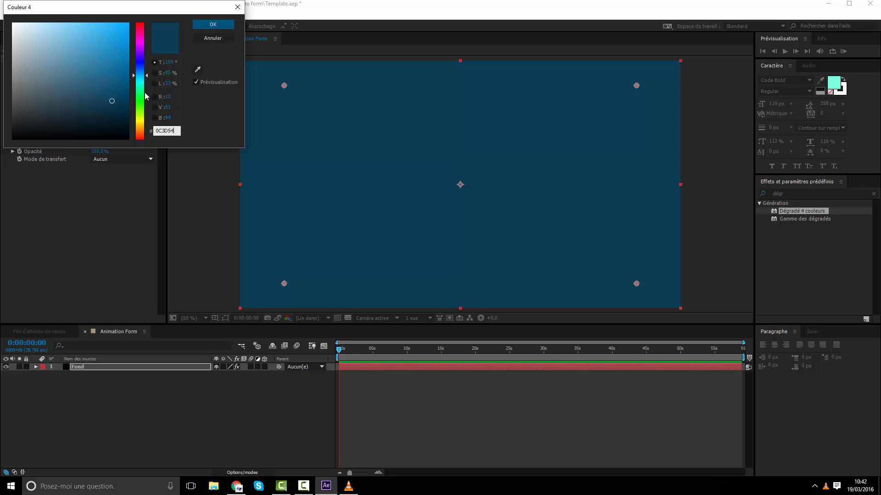
key("Return")
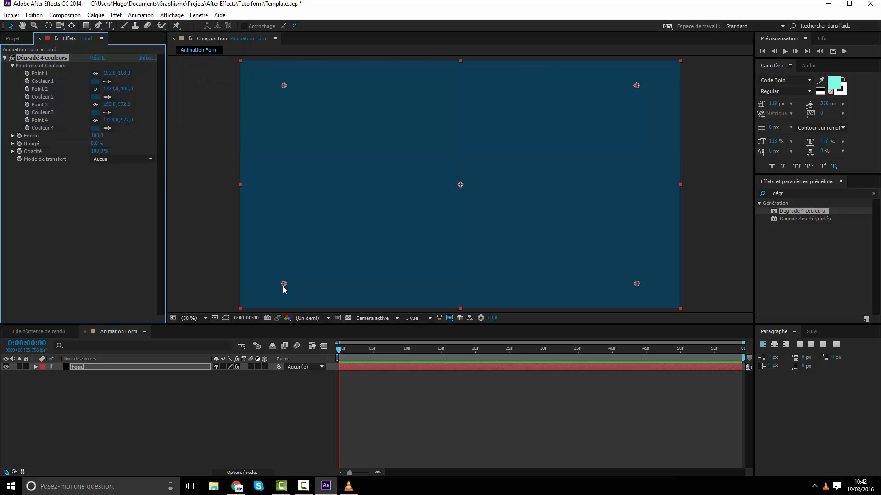
Darken Couleur 2 of the Dégradé 4 couleurs effect and set Couleur 4 to the dark blue 041B26
left_click(95, 96)
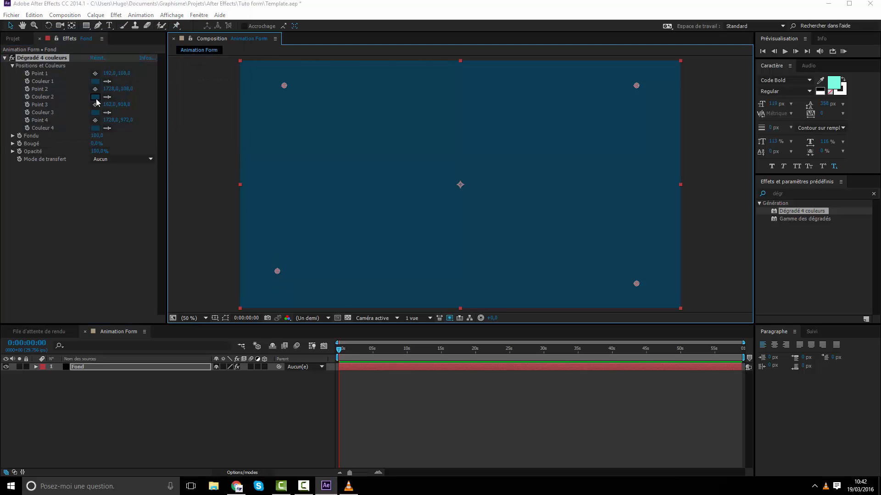
left_click(69, 83)
left_click_drag(140, 95, 145, 78)
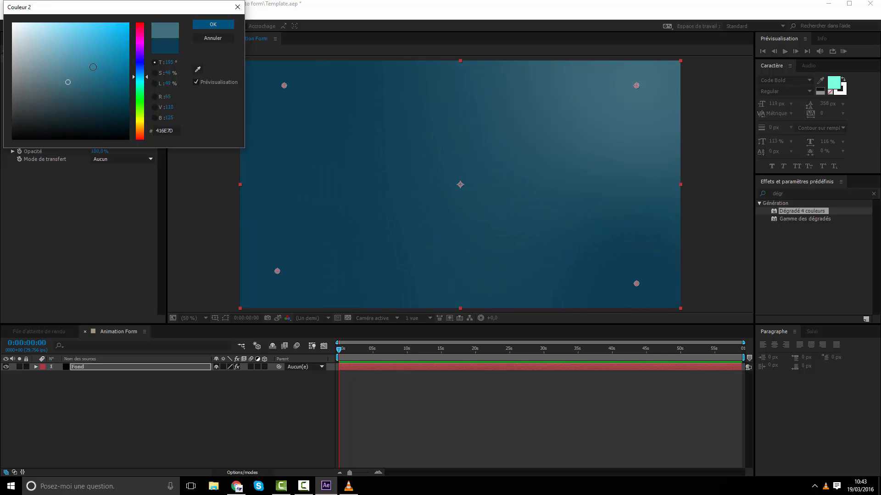
mouse_move(93, 67)
left_mouse_down()
mouse_move(114, 88)
mouse_move(131, 127)
mouse_move(142, 130)
mouse_move(117, 113)
mouse_move(108, 123)
mouse_move(118, 114)
mouse_move(116, 122)
left_mouse_up()
left_click(203, 27)
left_click(93, 128)
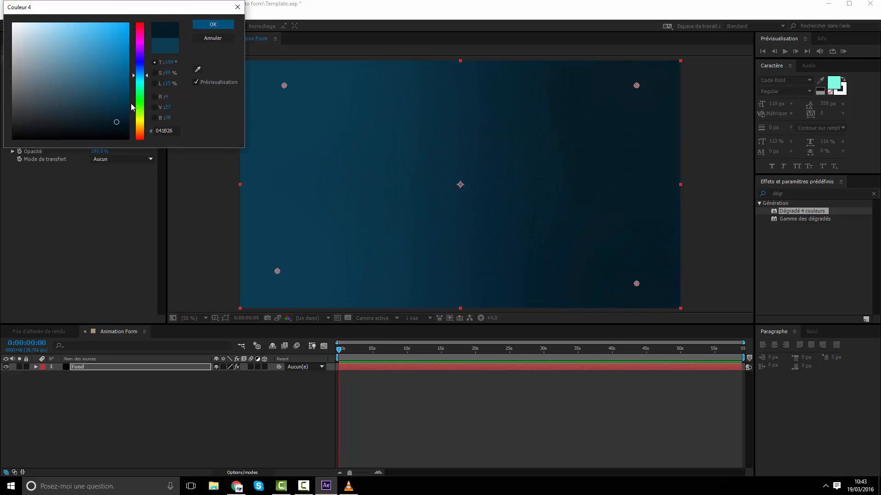
left_click(202, 28)
Set Couleur 3 of the gradient to the near-black blue 020A0F
left_click(93, 112)
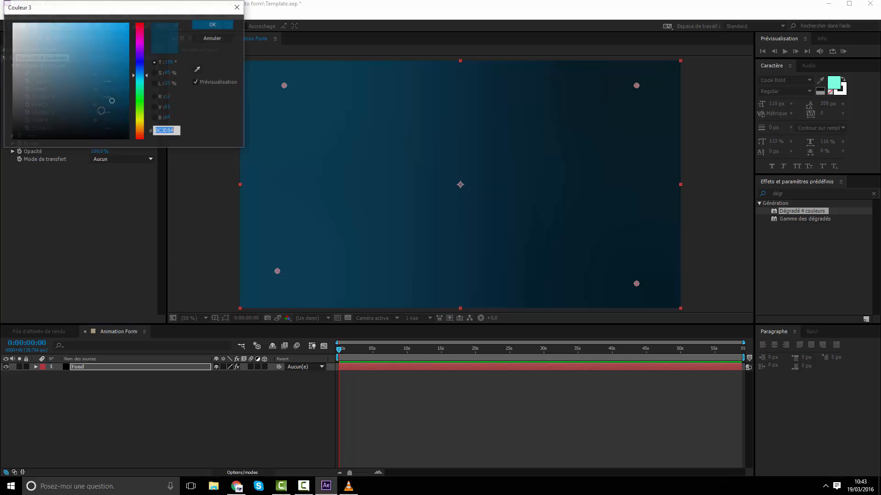
left_click(124, 111)
mouse_move(123, 112)
left_mouse_down()
mouse_move(109, 122)
mouse_move(107, 137)
mouse_move(117, 137)
left_mouse_up()
left_click(140, 74)
left_click(110, 133)
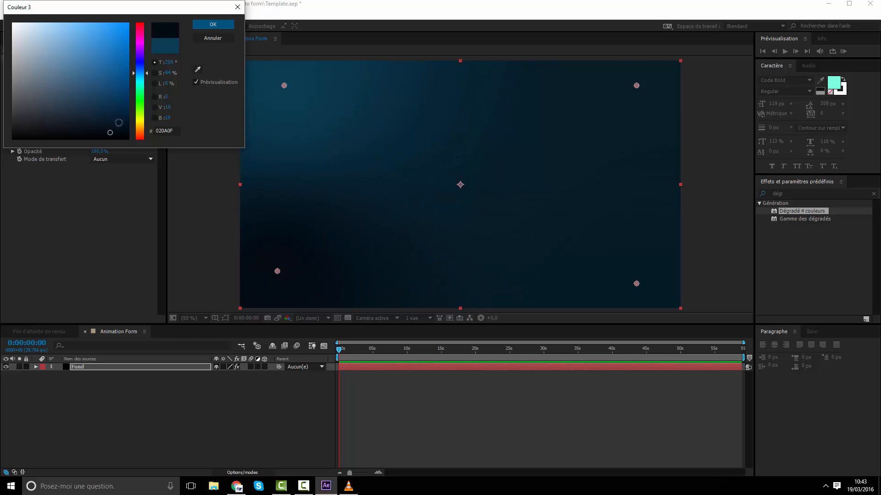
left_click(206, 25)
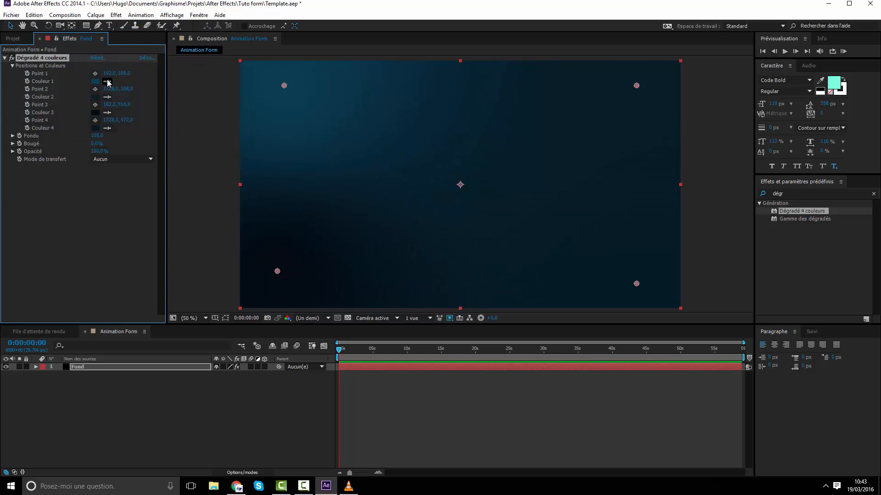
Darken Couleur 1 of the gradient to a near-black blue and set Couleur 4 to 010C11
left_click(94, 81)
left_click(120, 110)
mouse_move(120, 110)
left_mouse_down()
mouse_move(113, 130)
mouse_move(123, 132)
left_mouse_up()
left_click(213, 24)
left_click(95, 128)
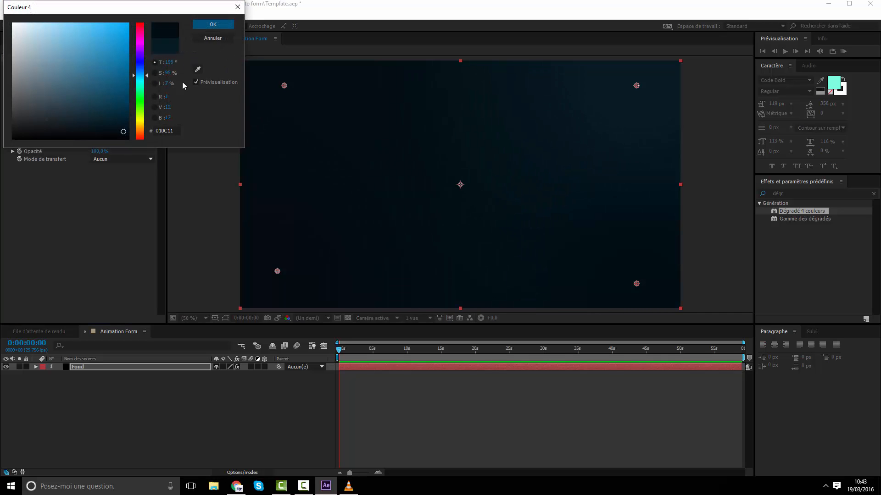
left_click(213, 26)
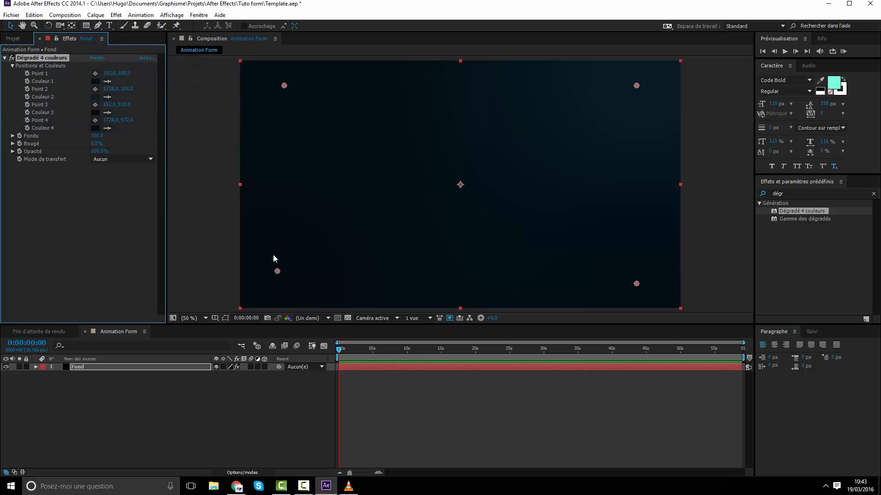
Shift the gradient's Point 3 to about 174, 912 and lighten Couleur 3 to a dark blue by adjusting its brightness and hue
left_click_drag(277, 271, 280, 270)
left_click(96, 113)
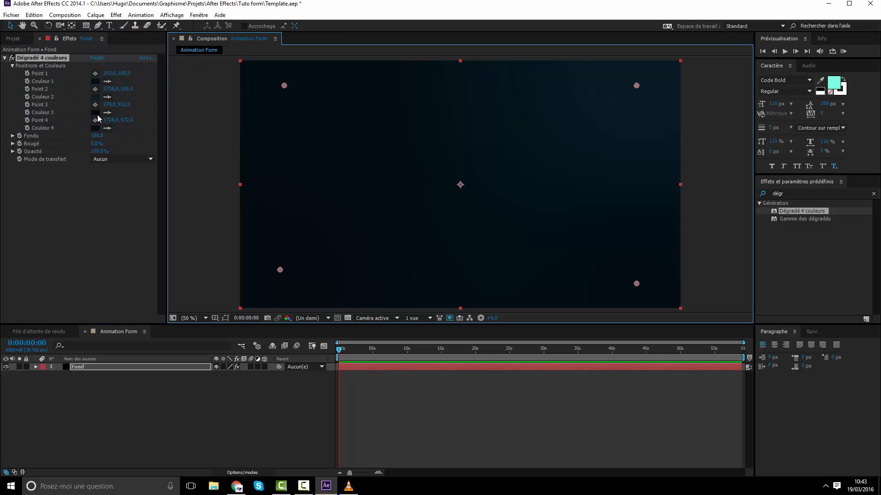
left_click_drag(97, 114, 115, 123)
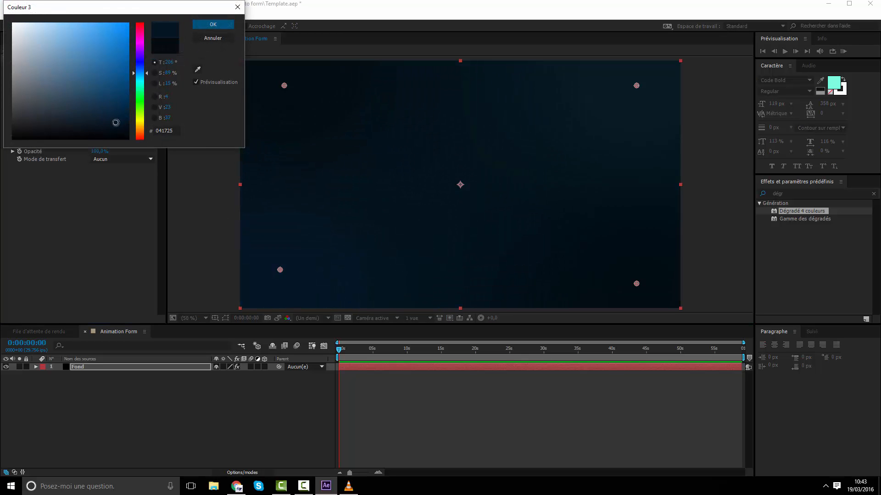
left_click(137, 79)
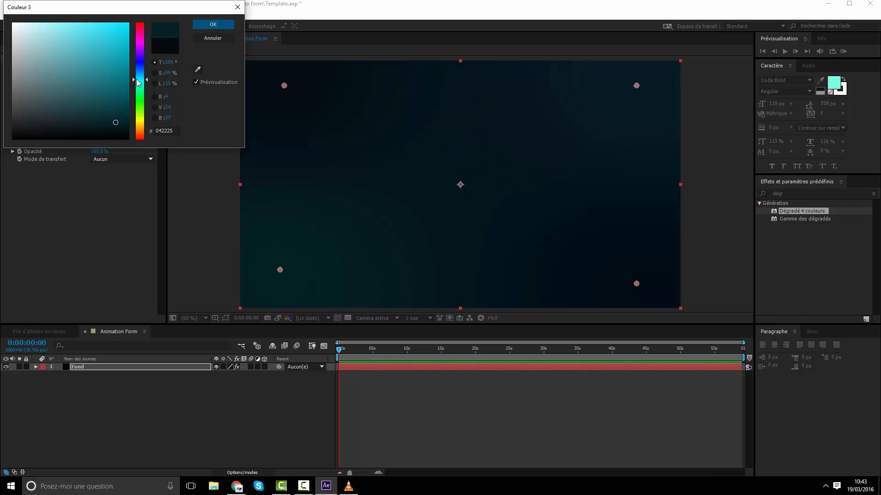
left_click_drag(136, 81, 135, 78)
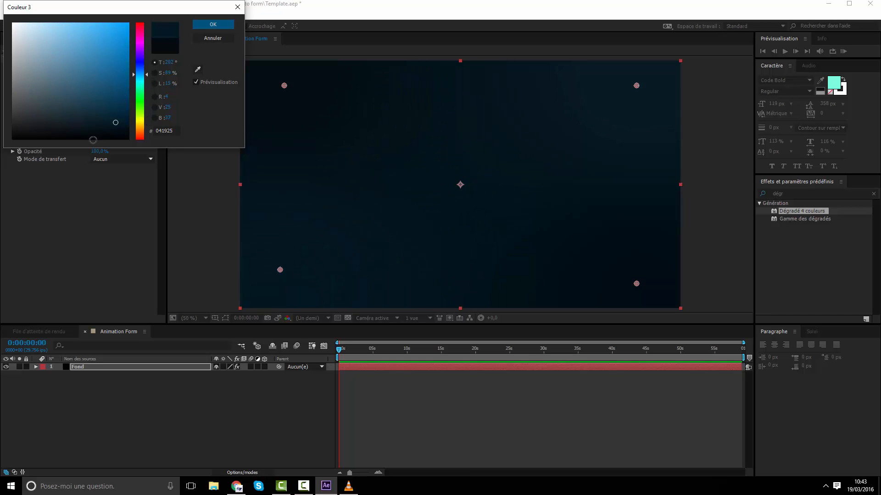
mouse_move(113, 122)
left_mouse_down()
mouse_move(94, 128)
mouse_move(123, 120)
left_mouse_up()
left_click_drag(139, 76, 143, 74)
left_click(213, 24)
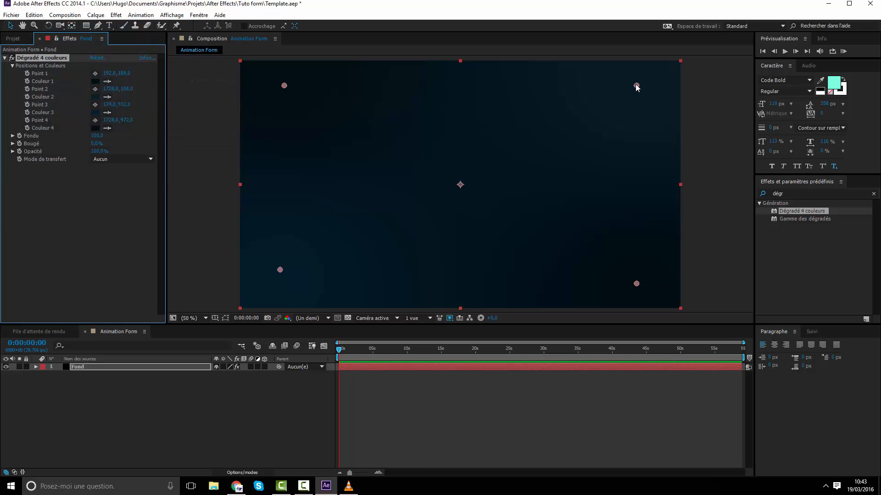
Move the gradient's Point 2 to about 1782, 114 and Point 1 to about 142, -258, and darken Couleur 2 to near-black
left_click_drag(636, 87, 648, 87)
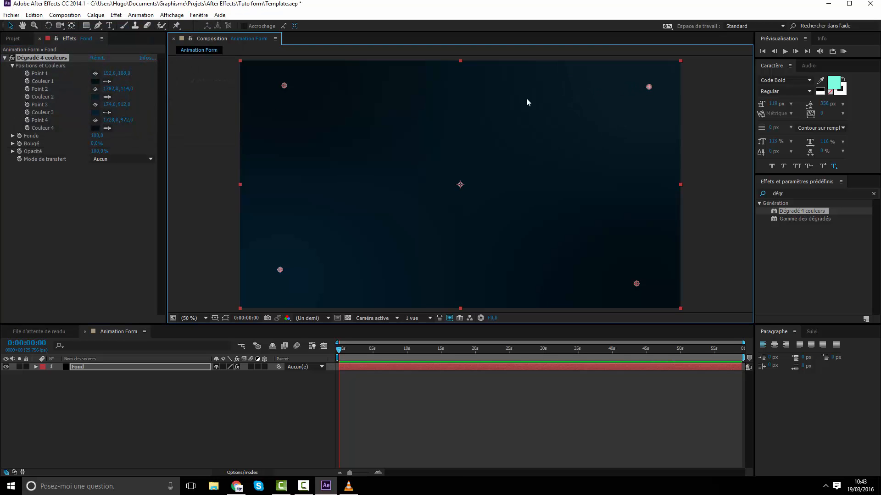
left_click(98, 97)
left_click_drag(115, 126, 113, 134)
left_click(208, 25)
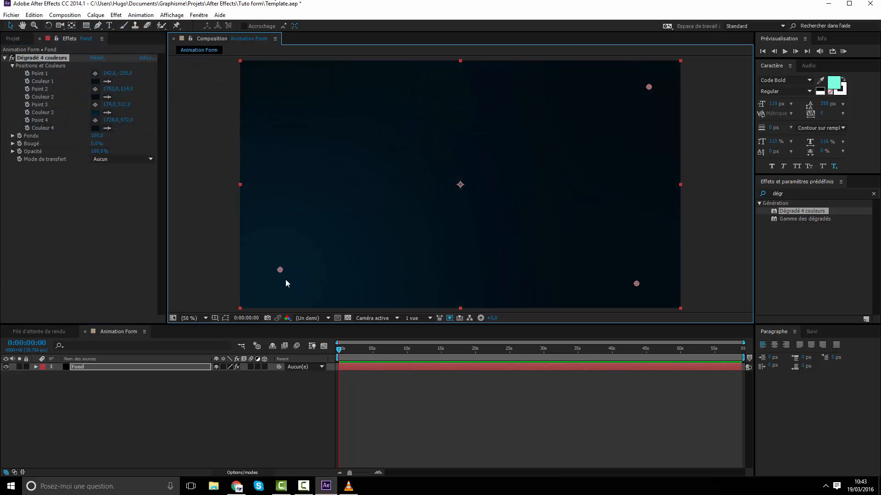
Move the gradient's Point 3 to about 86, 806 and Point 4 to about 1908, 974, and deselect the Fond layer
left_click_drag(278, 269, 267, 255)
left_click_drag(629, 285, 633, 285)
left_click_drag(551, 288, 679, 290)
key("comma")
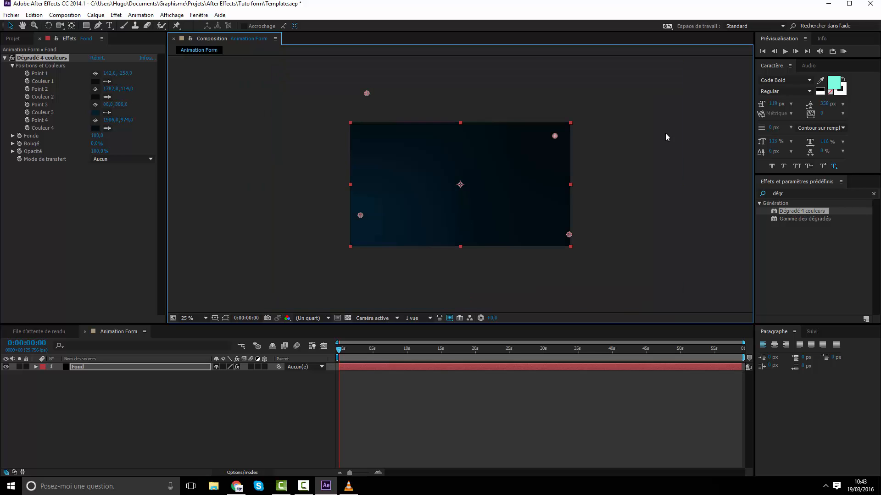
left_click(604, 202)
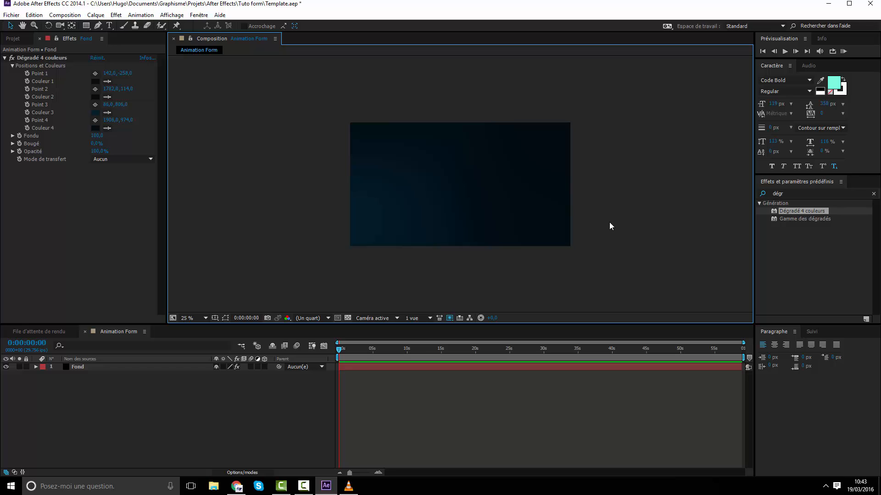
key("period")
key("comma")
key("period")
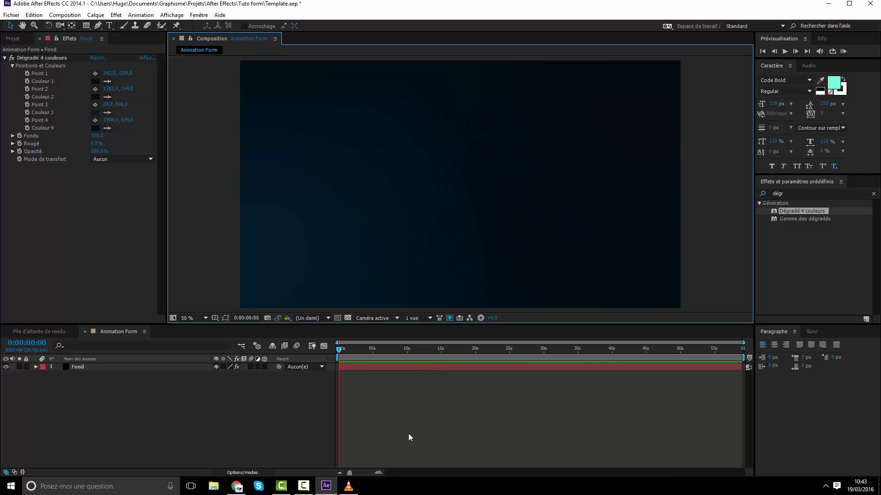
Create a new solid layer named Form above the Fond layer
right_click(390, 412)
mouse_move(522, 317)
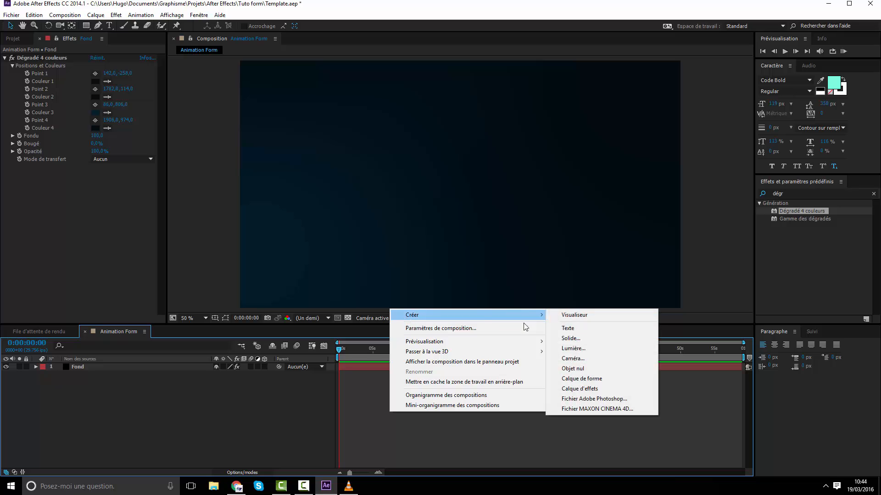
left_click(585, 338)
type("Form")
key("Return")
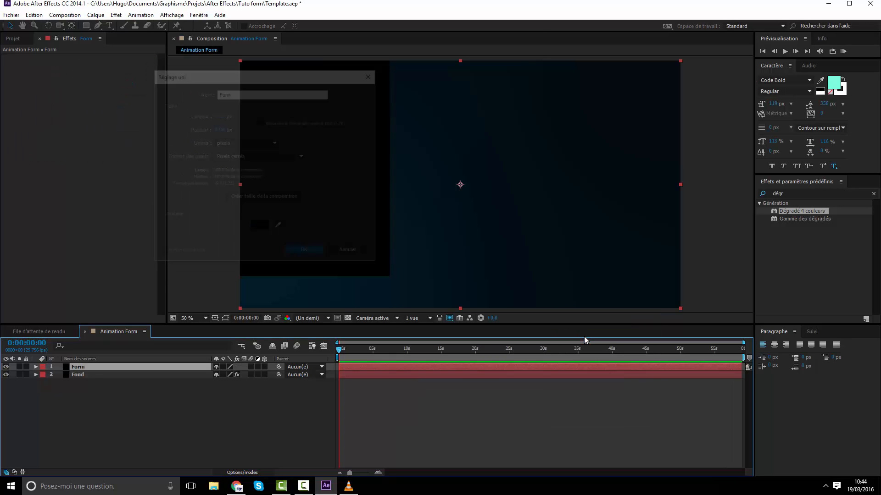
Create a two-node camera named Camera with the 50 mm preset
right_click(448, 325)
mouse_move(486, 331)
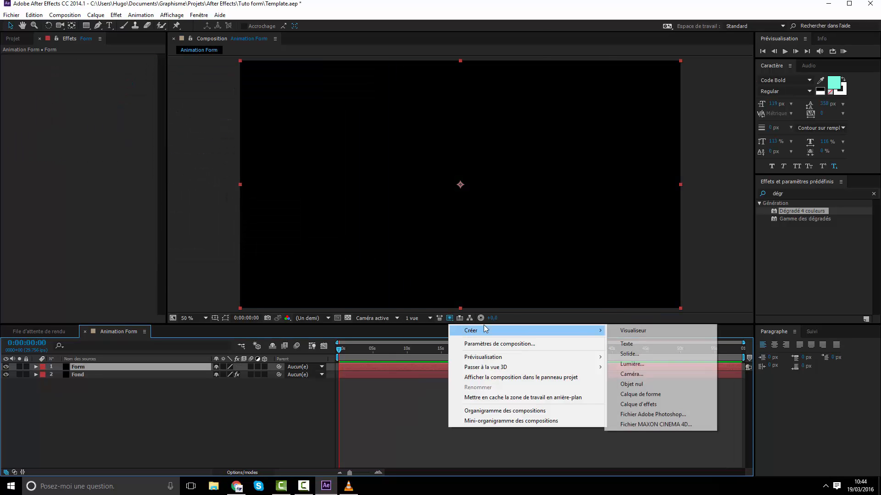
left_click(665, 372)
type("Camer")
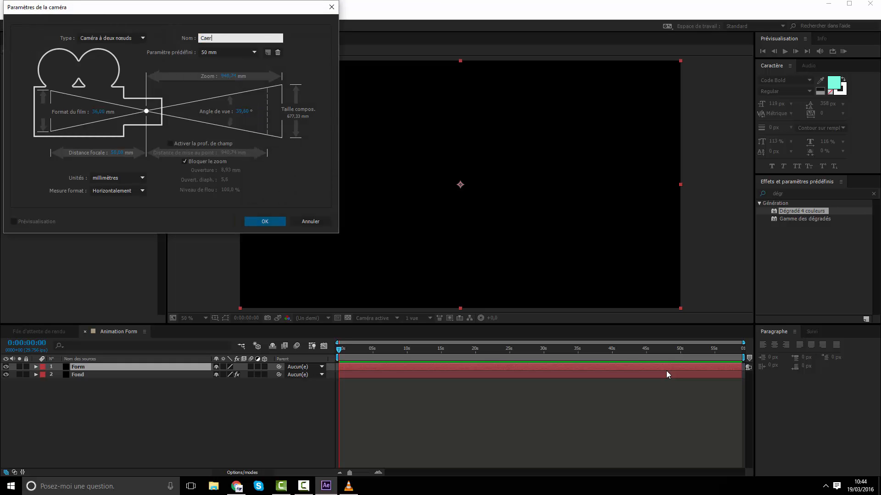
type("a")
key("Return")
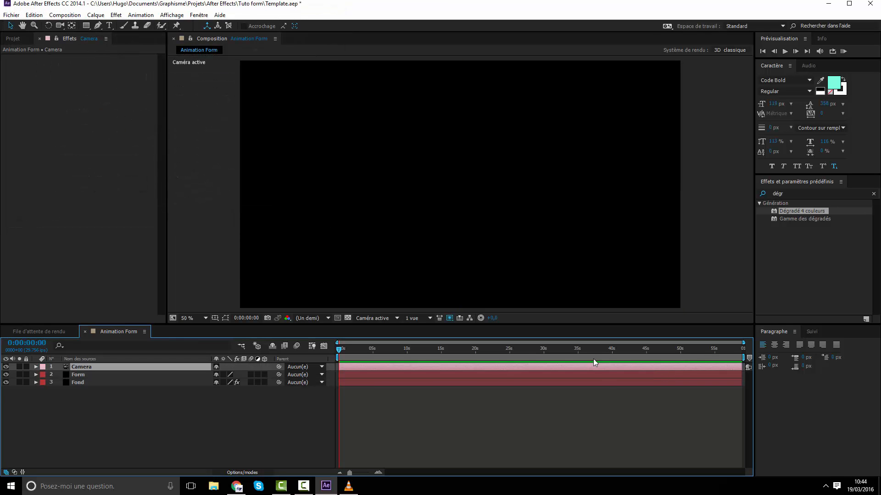
Apply the Trapcode Form effect to the Form layer
left_click(129, 375)
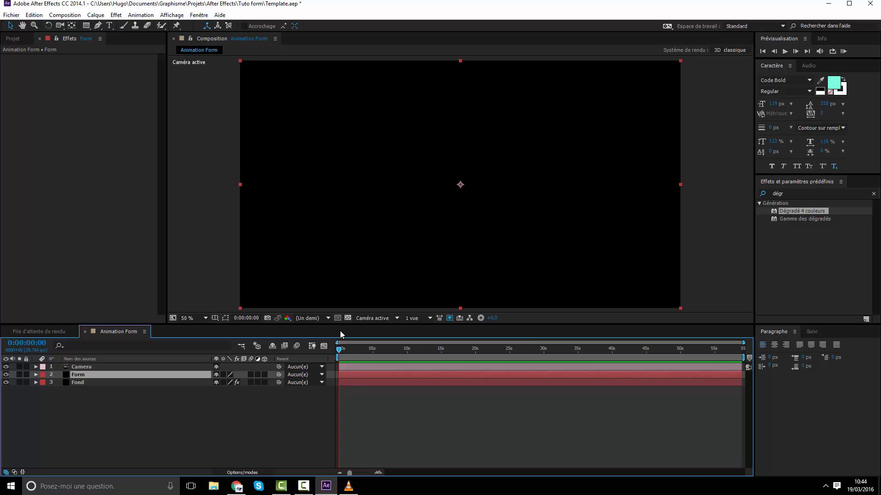
right_click(366, 376)
mouse_move(392, 142)
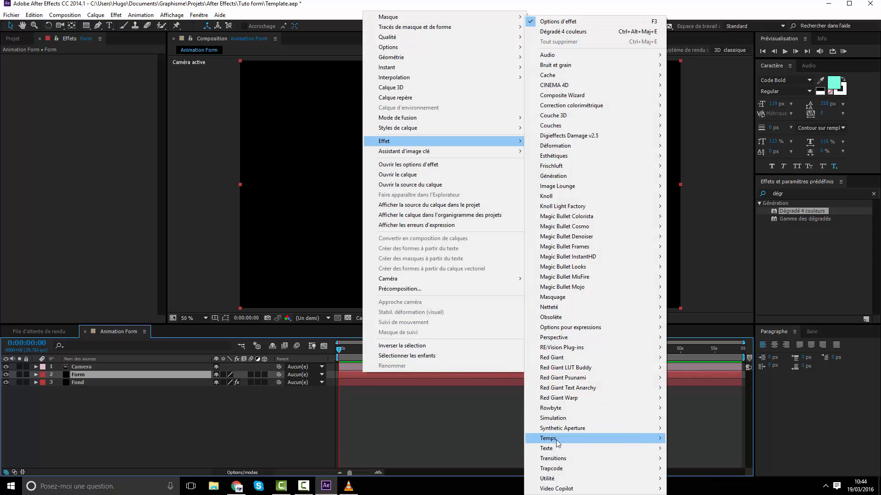
mouse_move(563, 460)
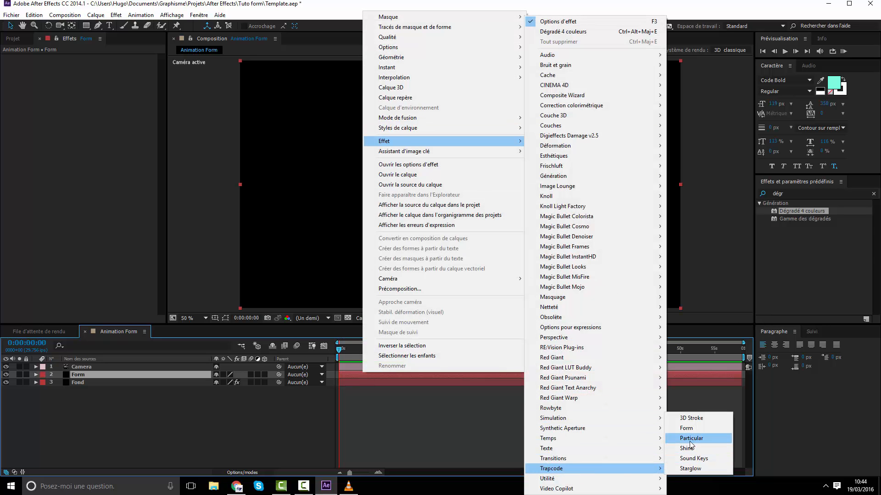
left_click(690, 433)
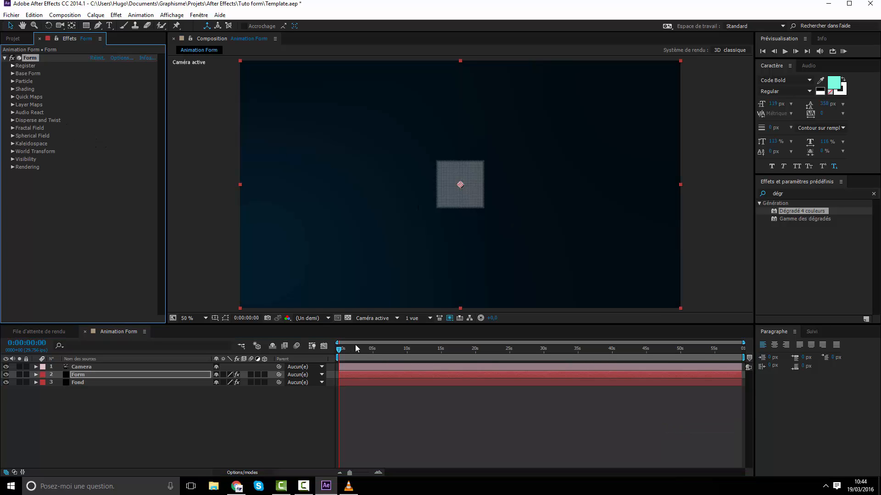
Orbit the camera slightly around the particle grid to see its depth at an angle
scroll(447, 227, "up", 2)
scroll(453, 209, "down", 1)
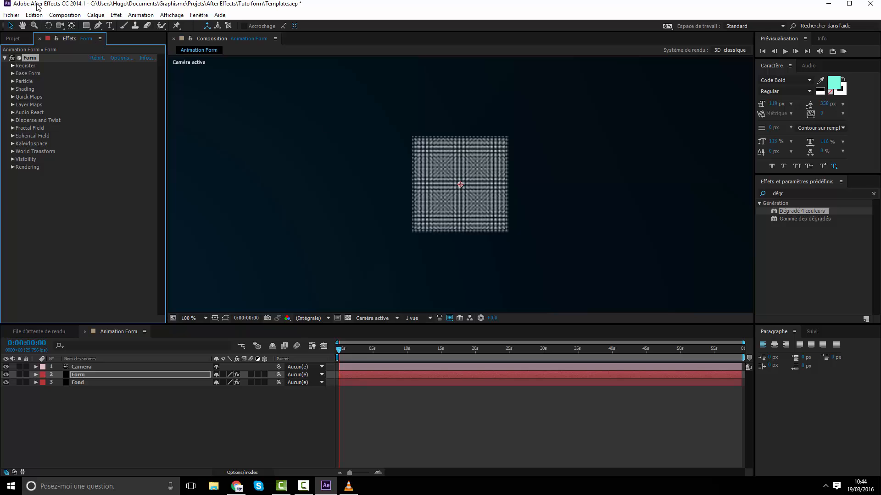
key("c")
left_click_drag(465, 230, 542, 237)
scroll(496, 214, "down", 1)
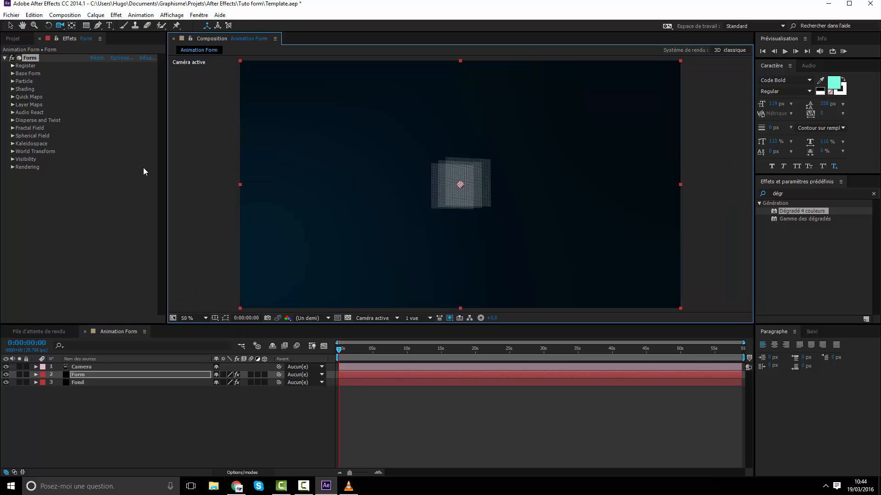
Set Particles in Z to 1 in the Base Form settings of the Form effect
left_click(13, 73)
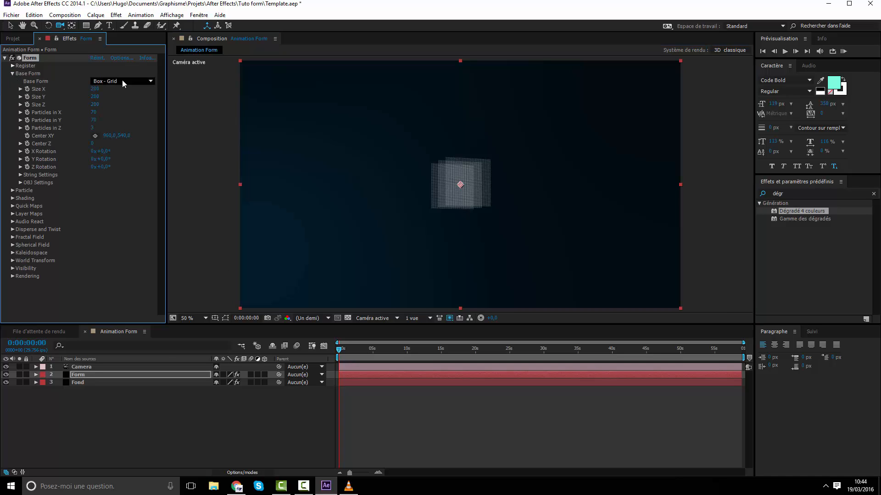
left_click(93, 128)
type("1")
key("Return")
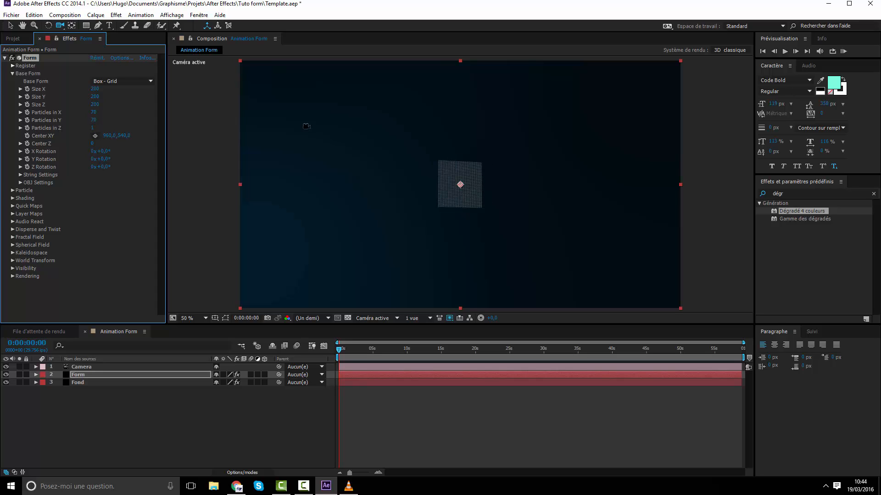
Move the camera closer to the particle grid, viewed almost head-on, and compare with the reference video Animation form.wmv in VLC
left_click_drag(460, 249, 422, 170)
mouse_move(93, 129)
left_mouse_down()
mouse_move(107, 130)
mouse_move(91, 130)
left_mouse_up()
left_click_drag(393, 205, 427, 228)
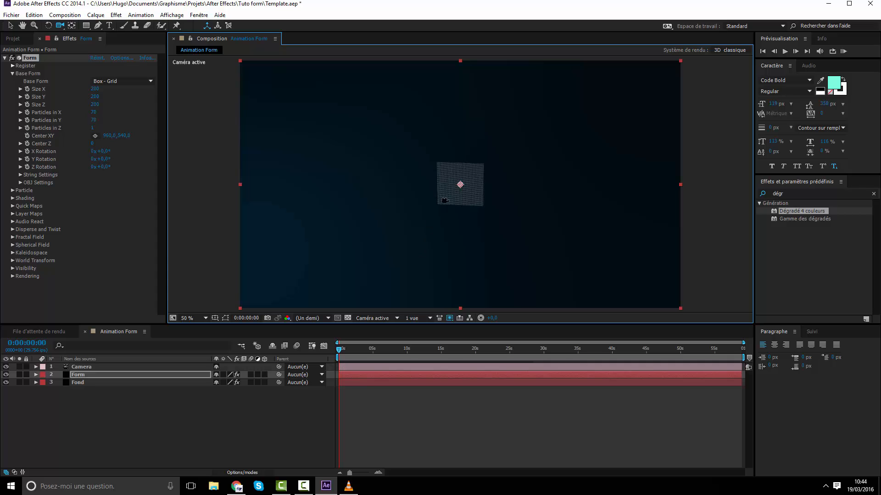
left_click_drag(445, 200, 452, 284)
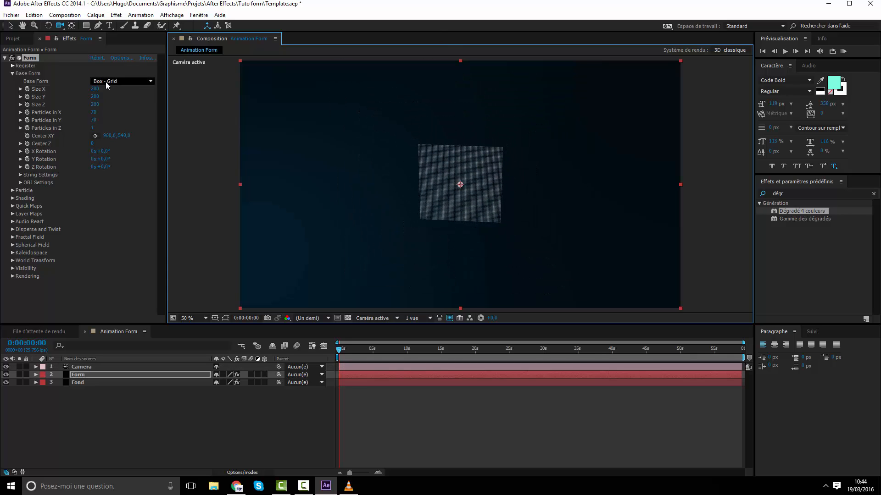
left_click_drag(448, 195, 460, 186)
left_click(348, 486)
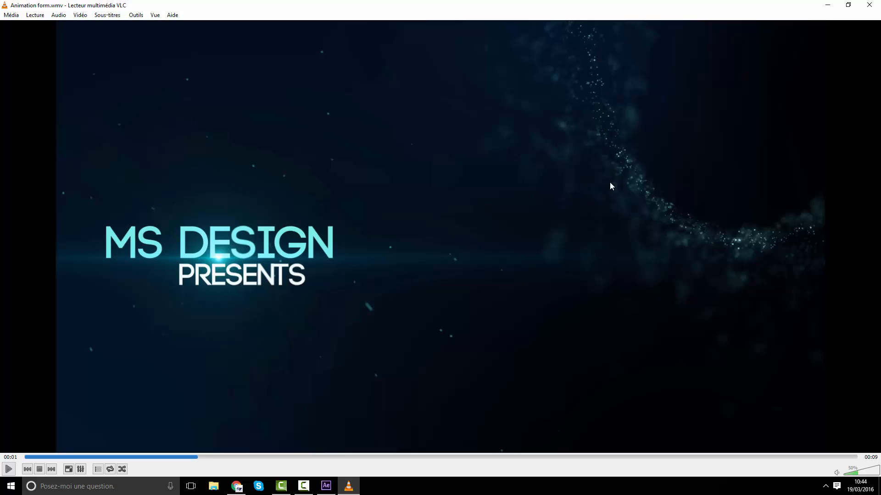
left_click(827, 6)
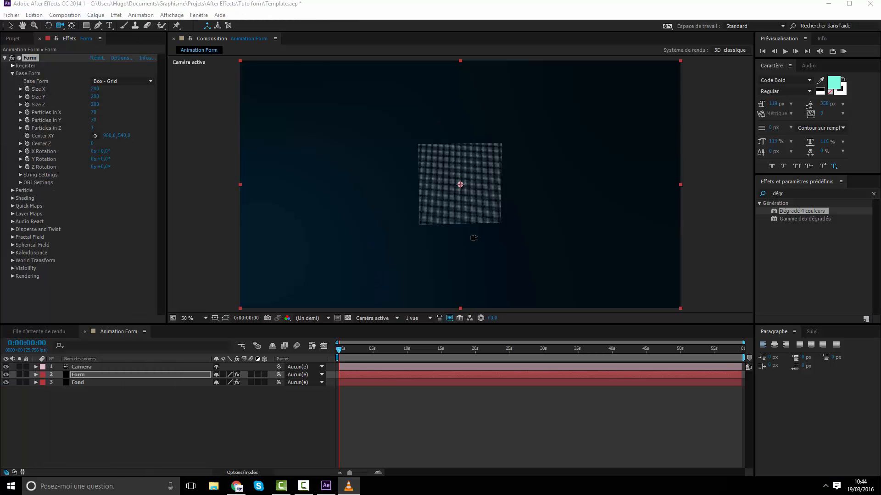
left_click_drag(460, 186, 466, 269)
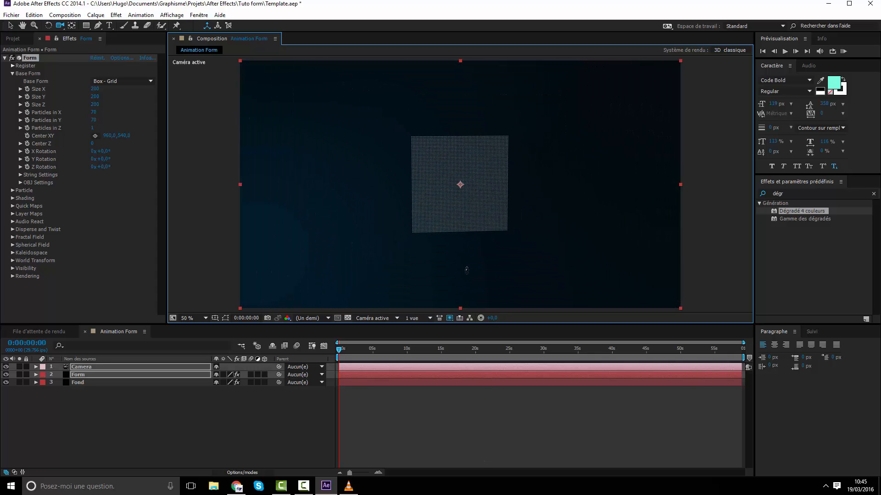
Set the Form grid's Size X, Size Y and Size Z to 500
left_click(95, 89)
type("500")
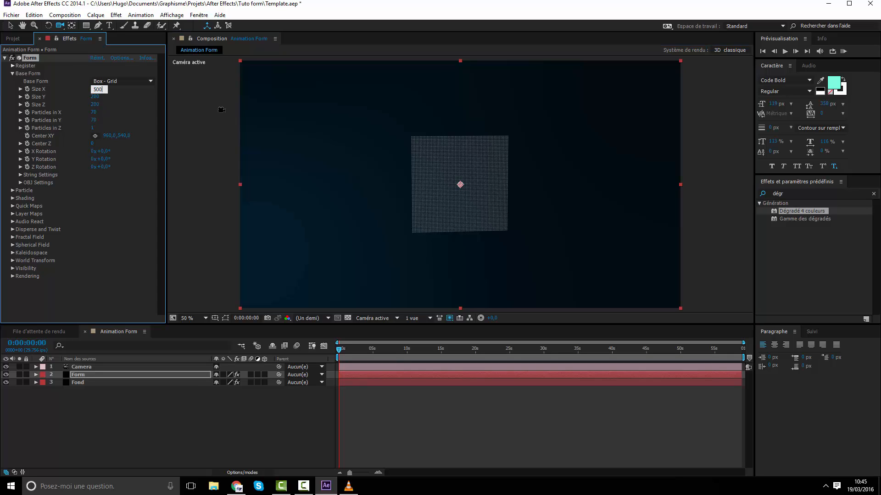
key("Return")
left_click(94, 104)
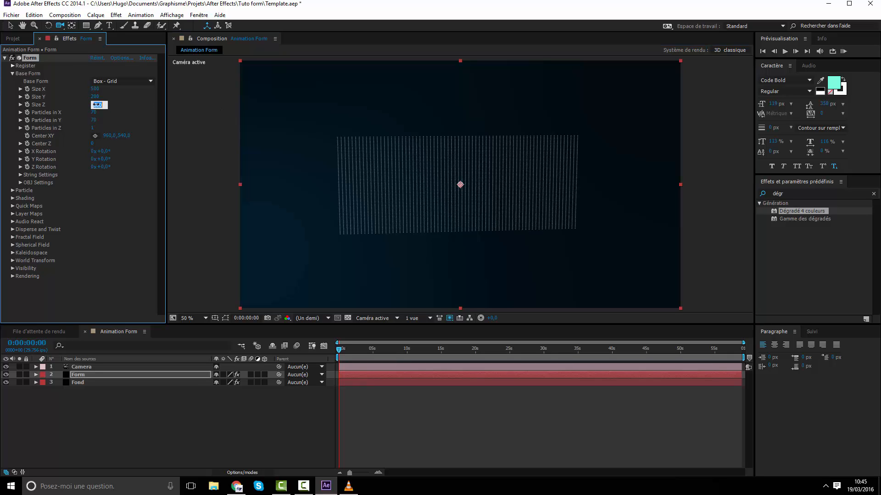
type("500")
key("Return")
left_click(95, 96)
type("500")
key("Return")
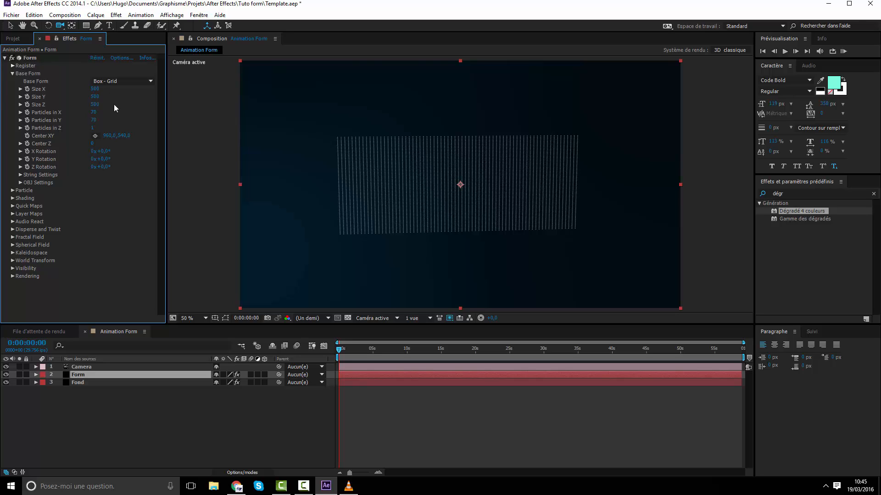
Enlarge the Form grid to 750 in Size X, Size Y and Size Z
left_click(96, 105)
type("750")
key("Return")
left_click(94, 98)
type("750")
left_click(97, 90)
type("750")
left_click(106, 117)
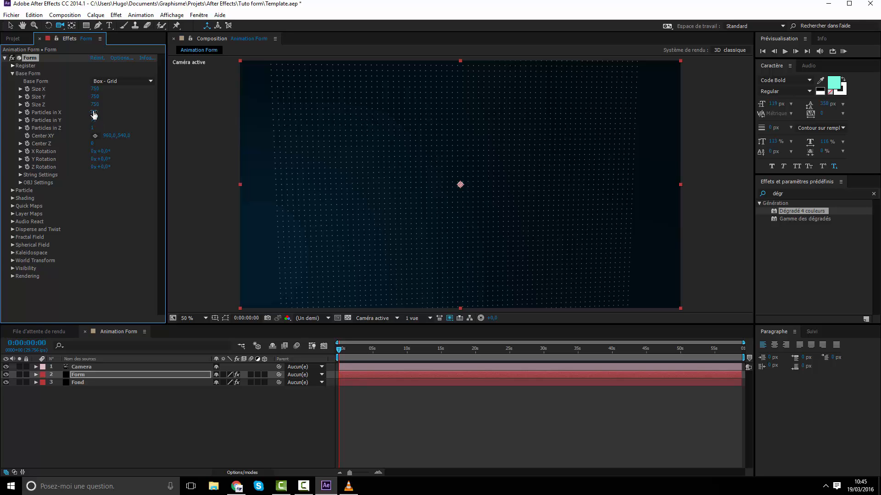
Set Particles in X and Particles in Y of the Form grid to 250
left_click_drag(108, 112, 160, 119)
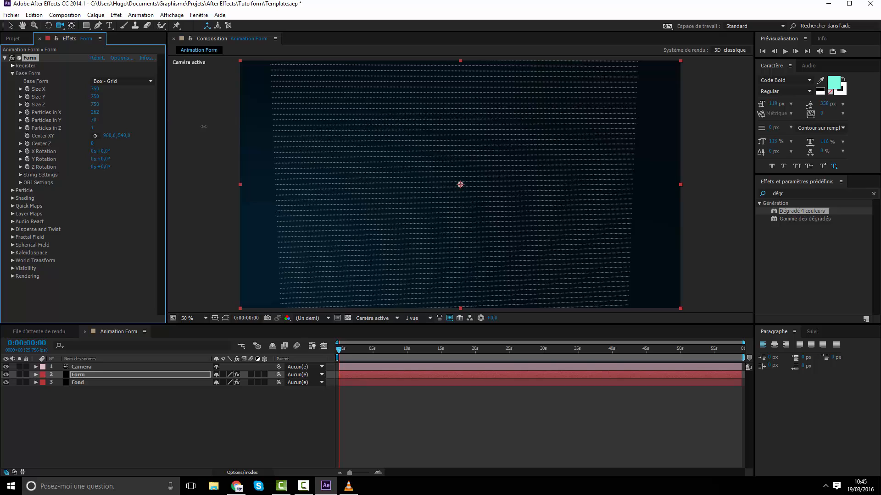
left_click(95, 112)
type("250")
key("Return")
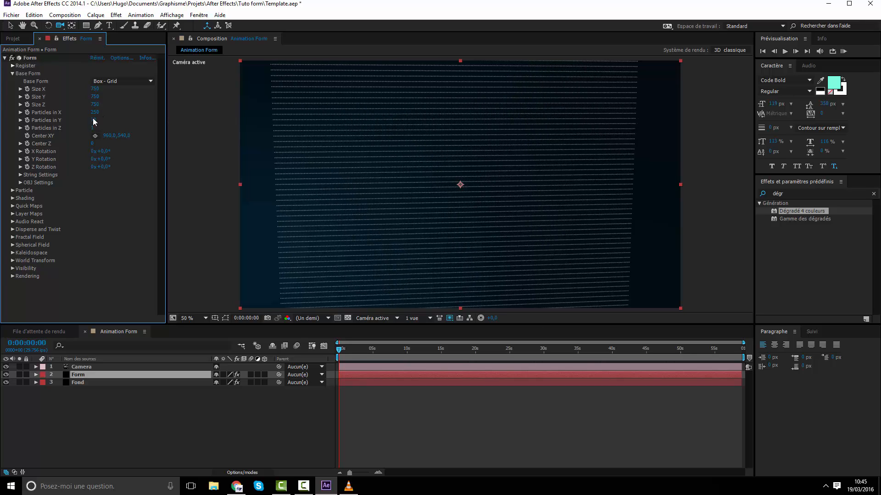
left_click(95, 120)
type("250")
key("Return")
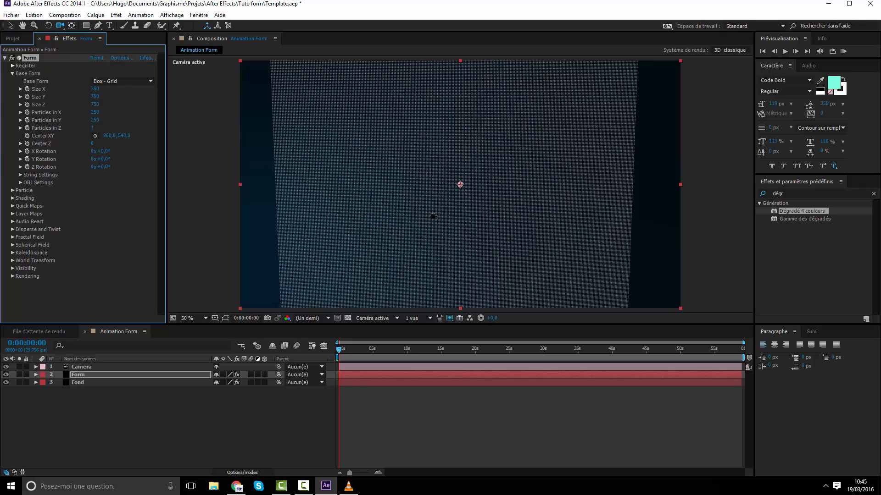
Orbit the camera slightly around the dense grid and change the Form particles' color to light blue
left_click_drag(463, 162, 425, 222)
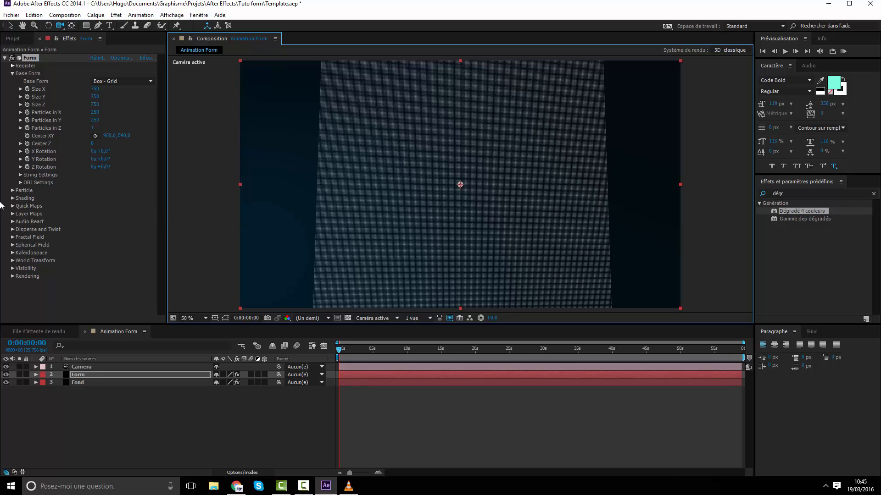
left_click(12, 191)
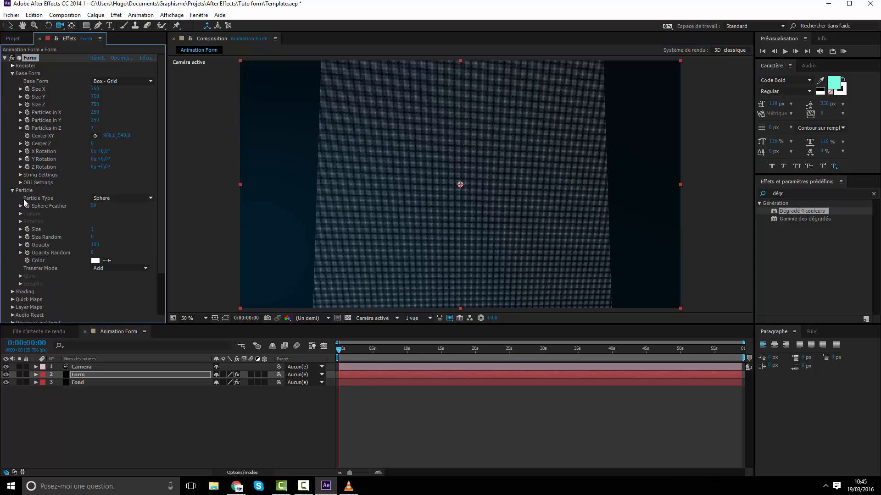
left_click(95, 261)
left_click_drag(143, 77, 135, 1)
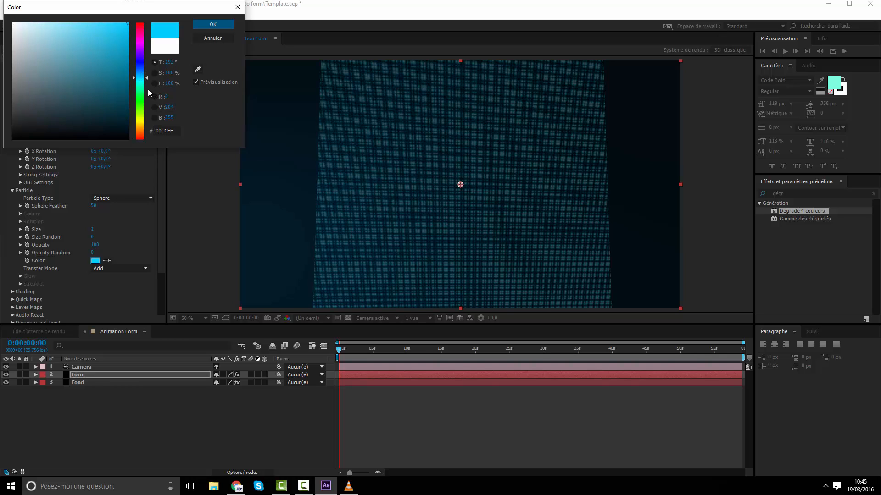
mouse_move(104, 39)
left_mouse_down()
mouse_move(69, 8)
mouse_move(51, 10)
left_mouse_up()
left_click_drag(137, 83, 147, 79)
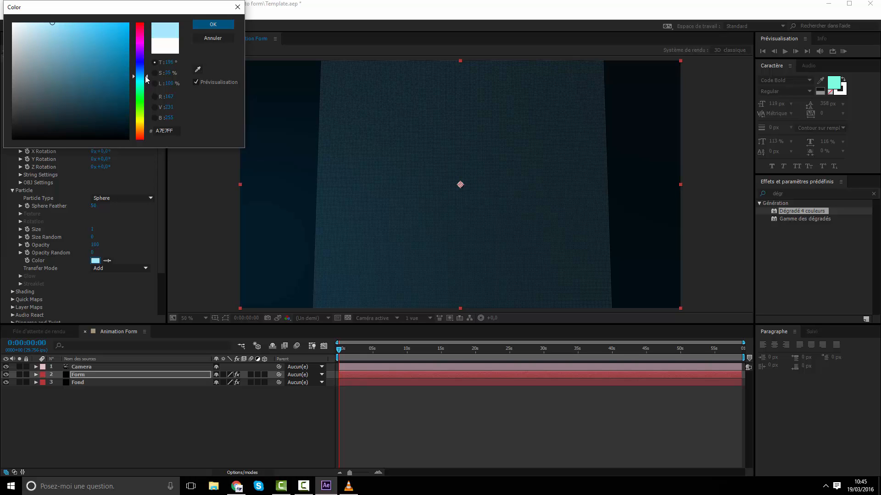
left_click(213, 24)
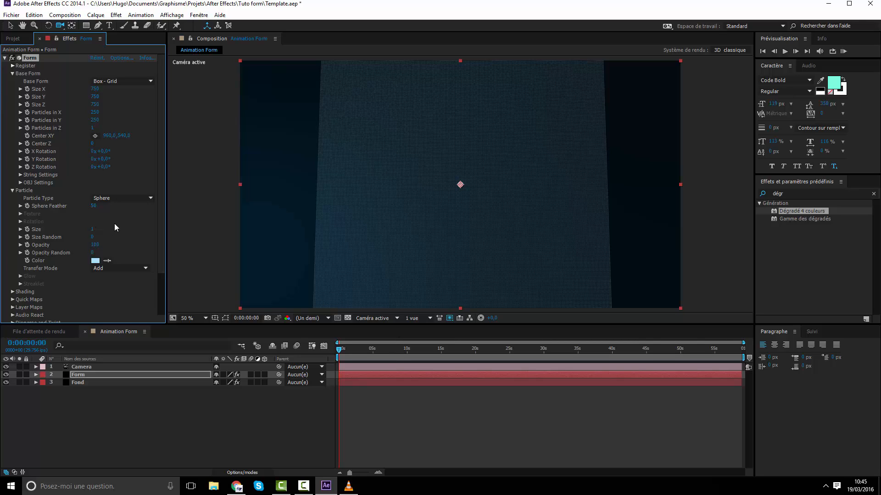
Increase Twist in Form's Disperse and Twist settings to curl the grid into a ribbon, and orbit the camera to an angled view
scroll(116, 224, "down", 1)
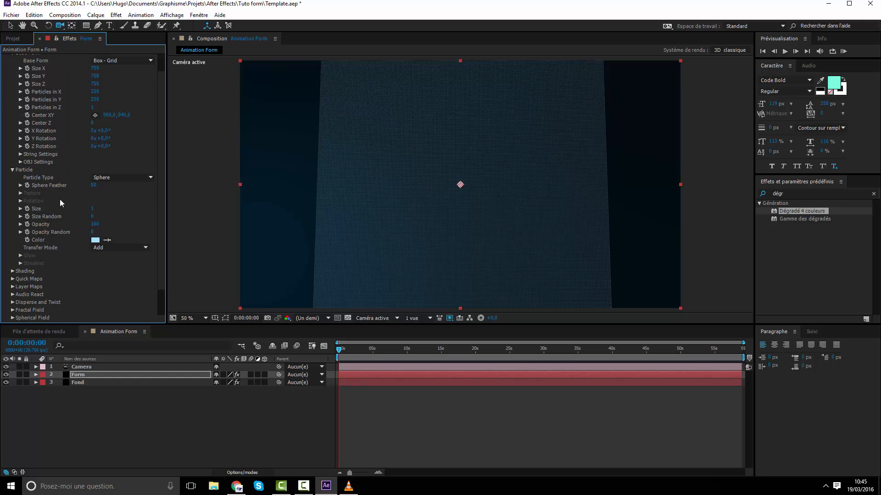
scroll(13, 173, "up", 1)
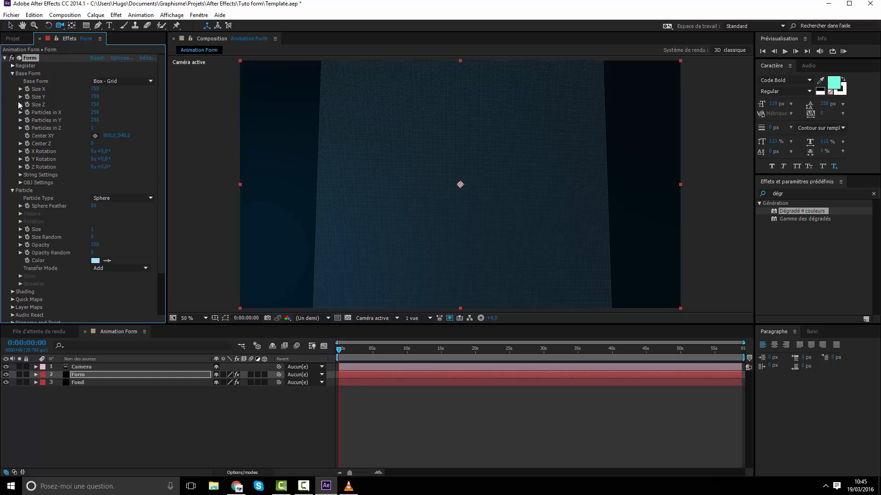
left_click(13, 73)
left_click(12, 73)
left_click(13, 73)
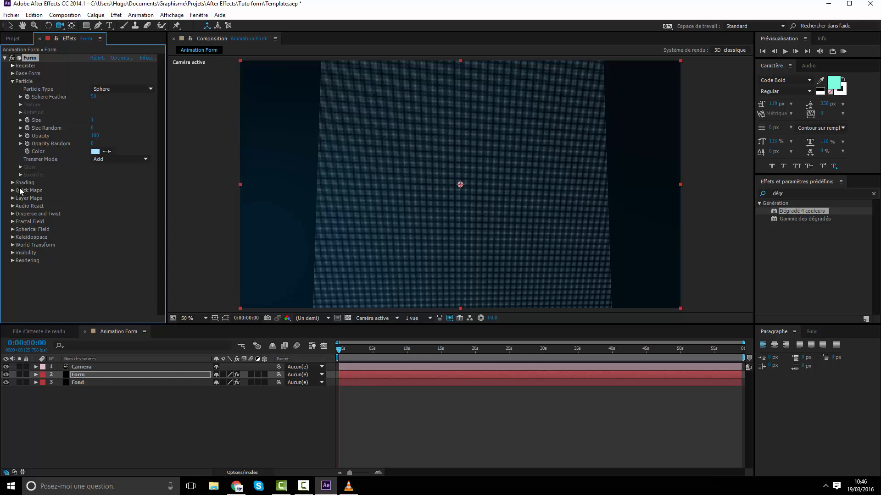
left_click(12, 81)
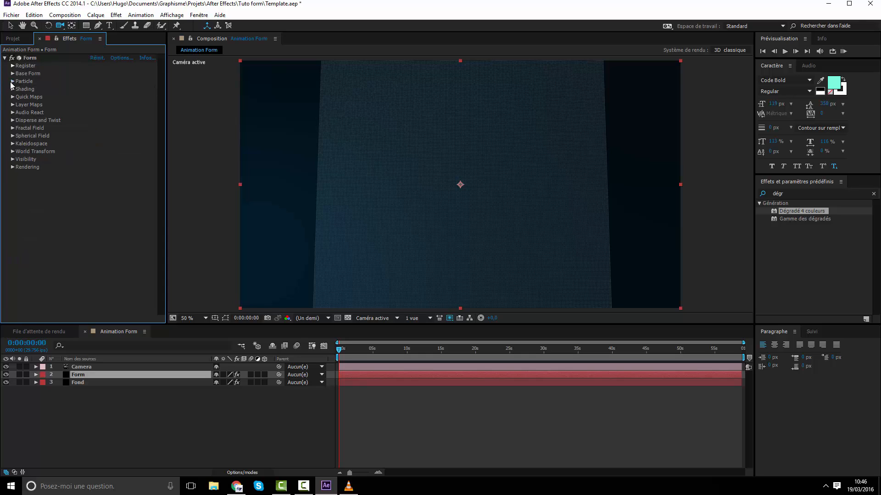
left_click(13, 128)
left_click(12, 128)
left_click(13, 120)
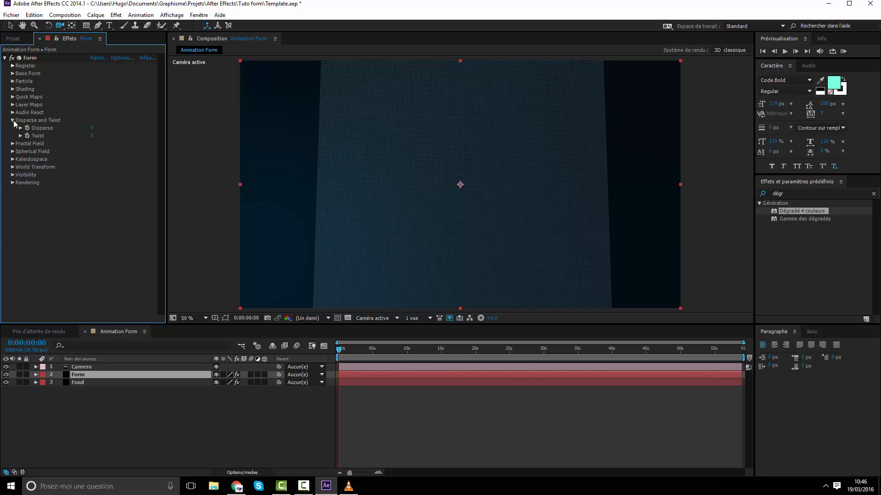
left_click_drag(92, 138, 127, 136)
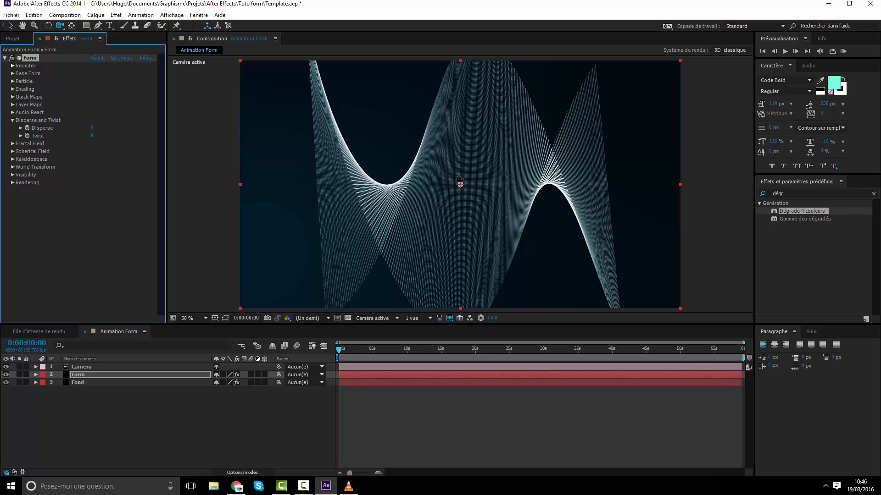
left_click_drag(459, 180, 513, 187)
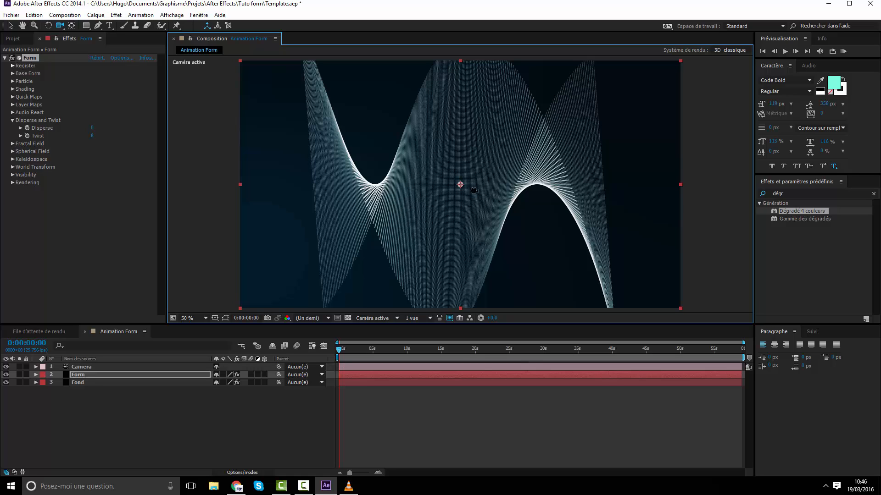
left_click_drag(375, 208, 579, 220)
Turn on depth of field (Profondeur de champ) for the Camera layer and raise its aperture (Ouverture) to about 480 pixels
left_click(84, 370)
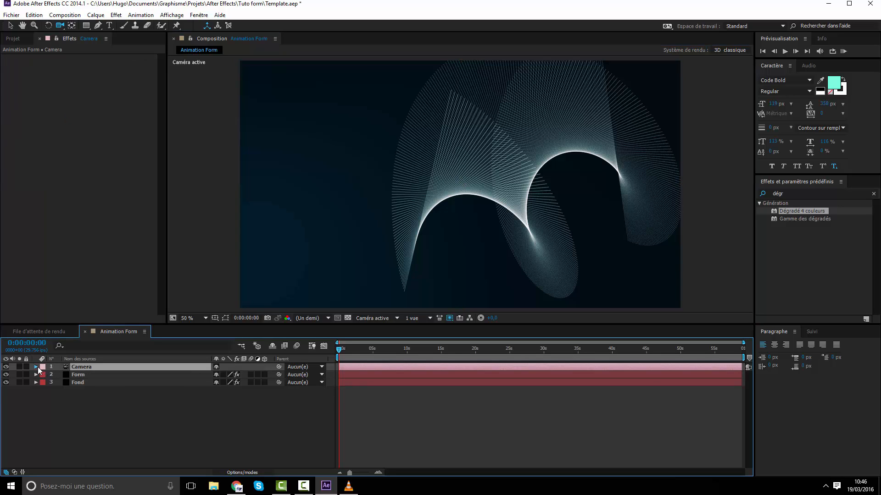
left_click(36, 367)
left_click(46, 382)
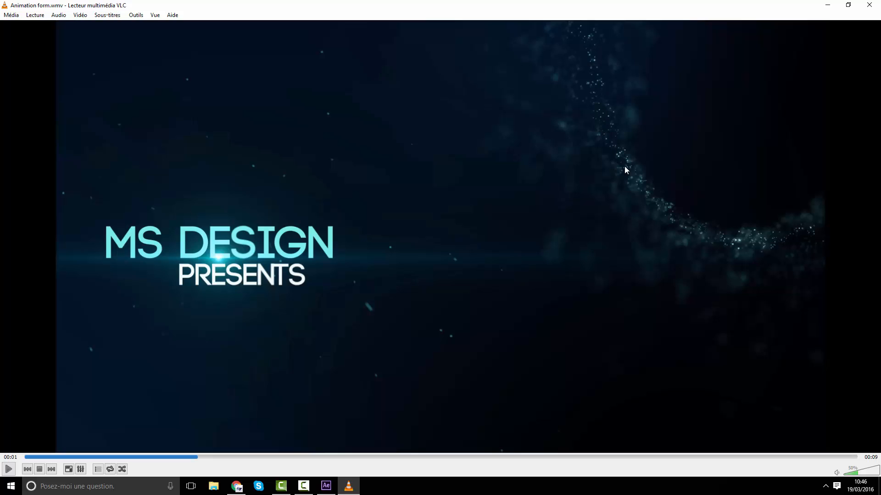
left_click_drag(580, 1, 880, 165)
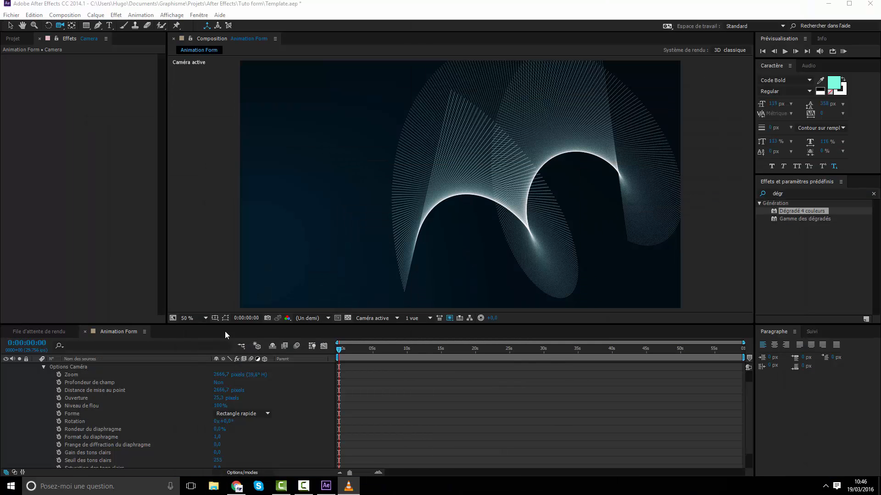
left_click(104, 383)
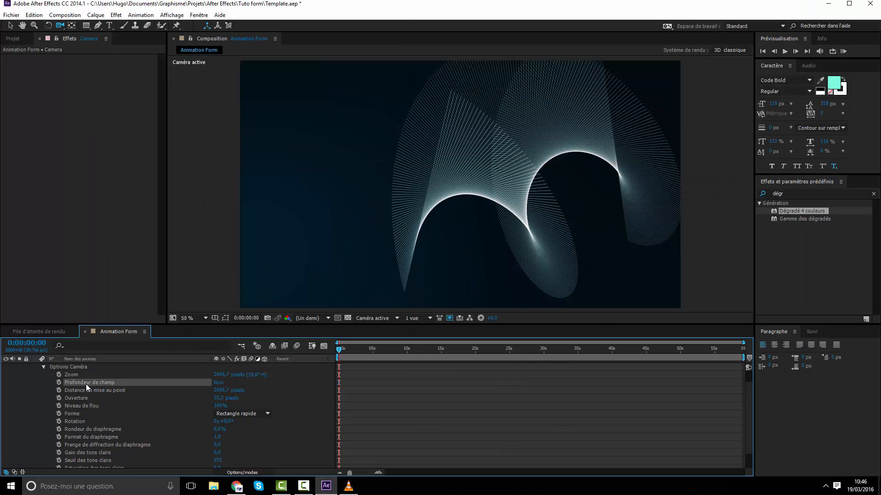
left_click(218, 382)
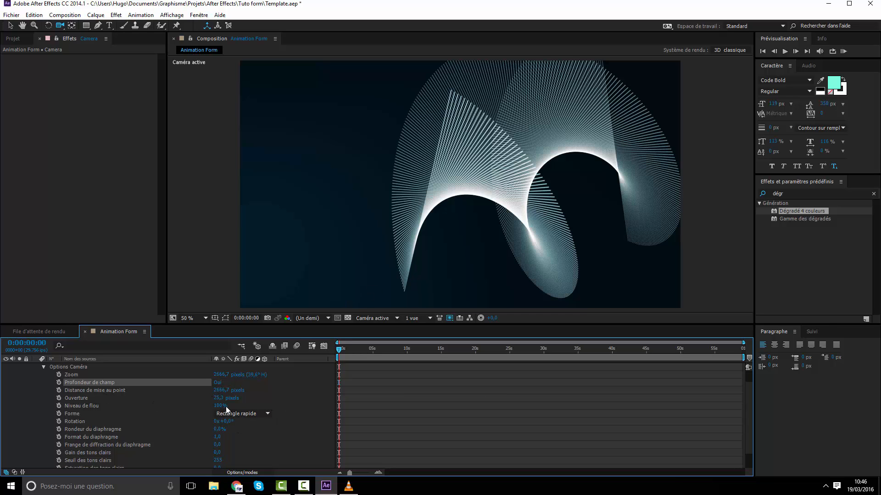
left_click_drag(217, 403, 425, 379)
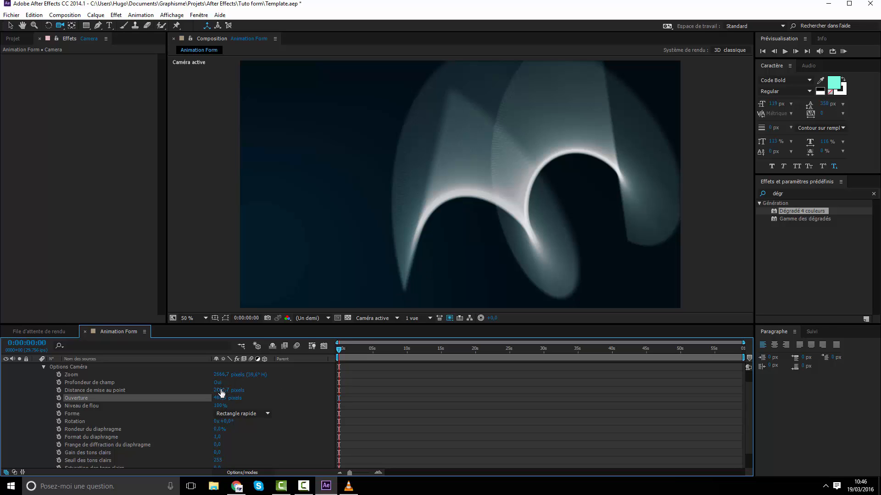
Try different focus distances for the Camera layer and set Distance de mise au point to 1000 pixels
left_click_drag(224, 391, 258, 386)
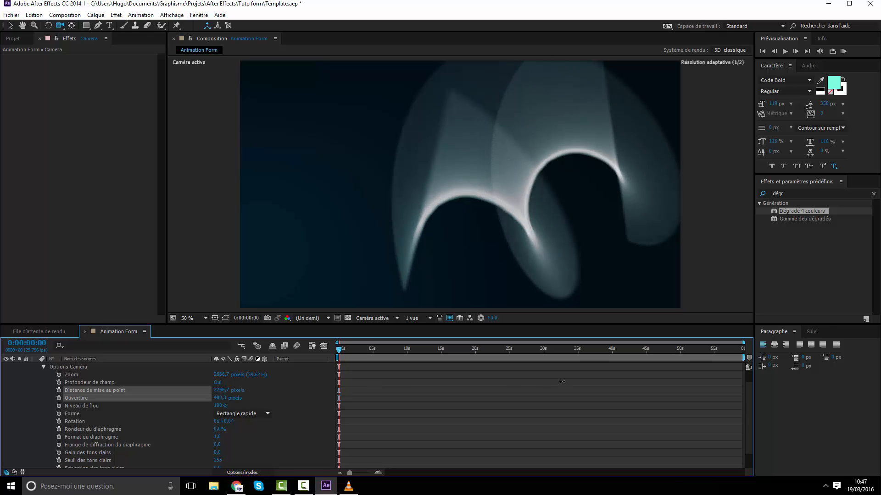
left_click_drag(562, 382, 826, 373)
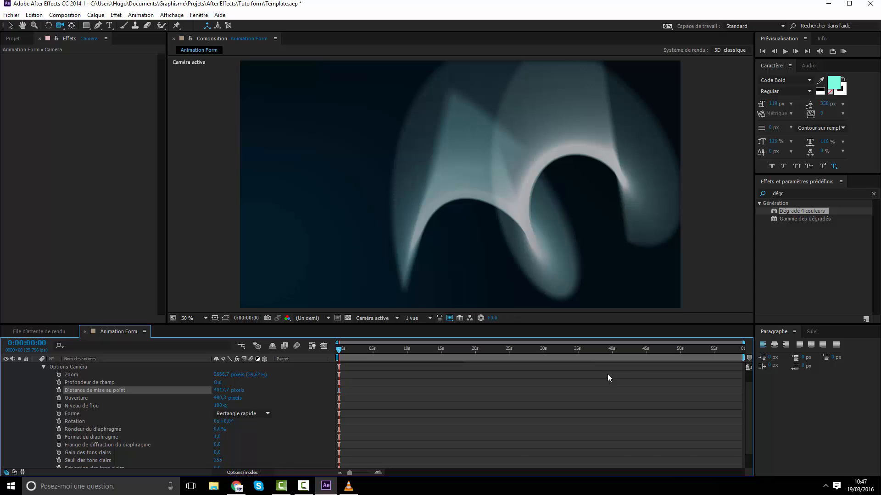
left_click_drag(216, 394, 250, 393)
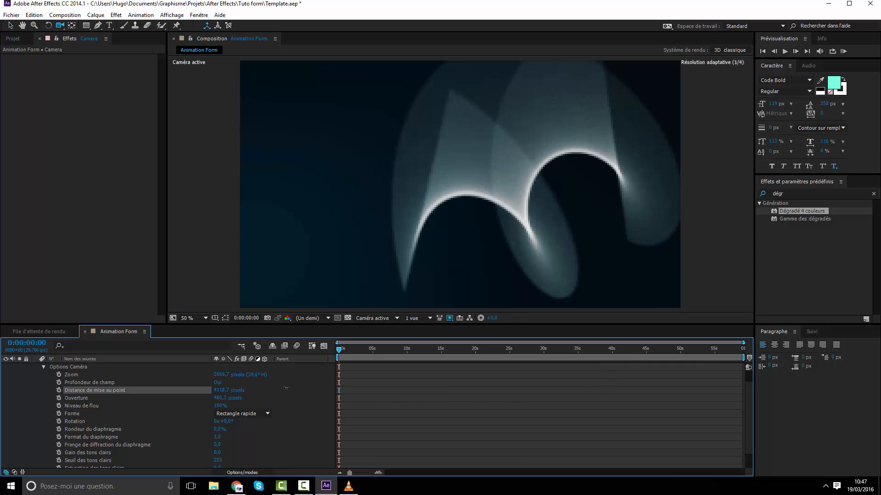
left_click(216, 394)
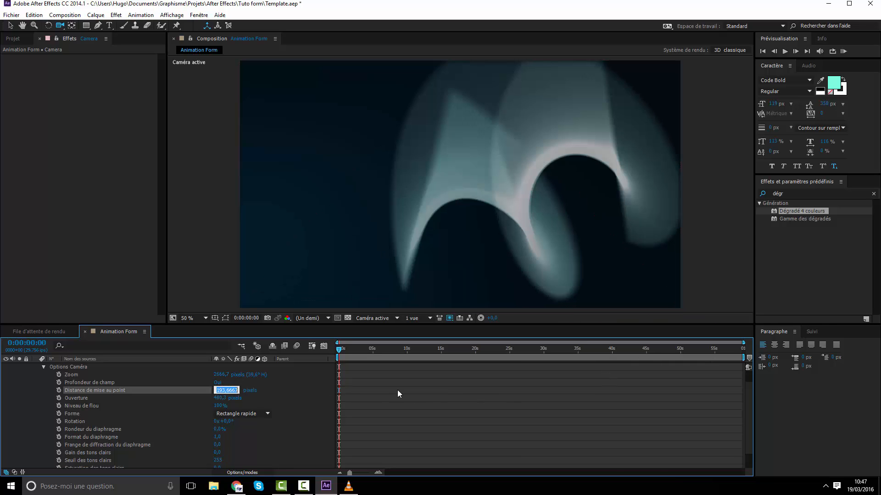
type("1000")
key("Return")
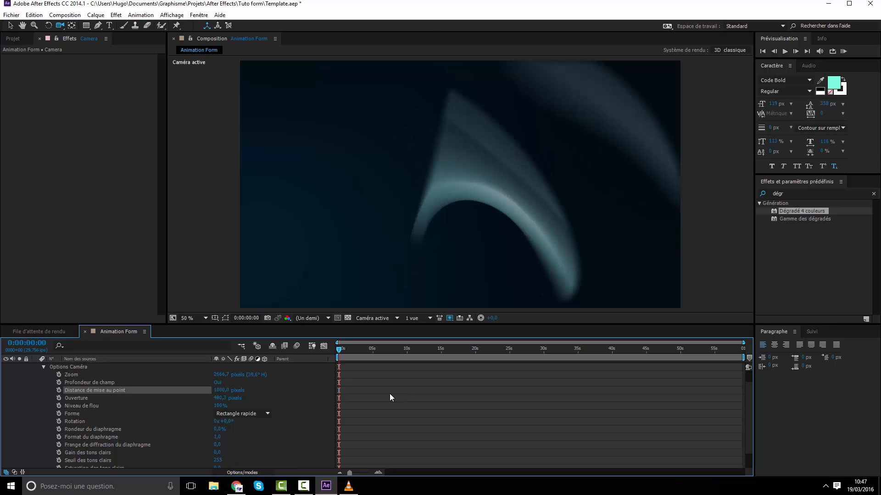
Try a much lower focus distance for the Camera layer and reduce its aperture (Ouverture) to about 262 pixels
left_click(223, 391)
key("Return")
left_click_drag(216, 392, 35, 404)
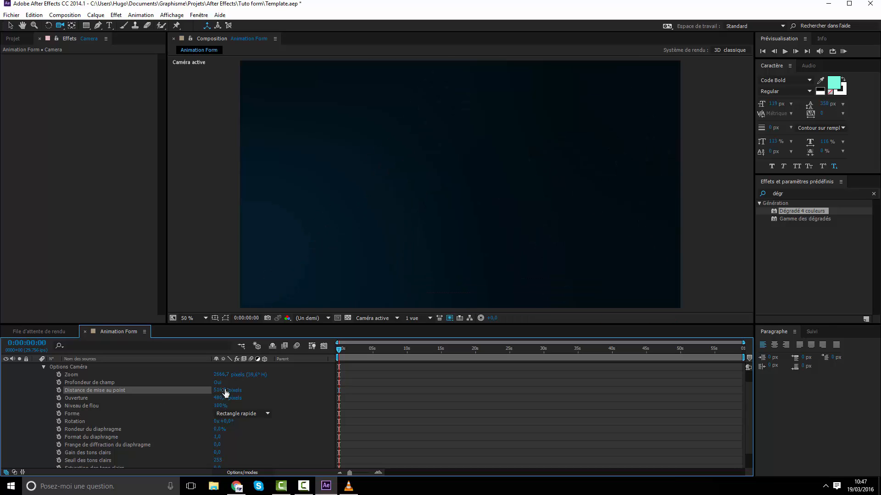
left_click(310, 400)
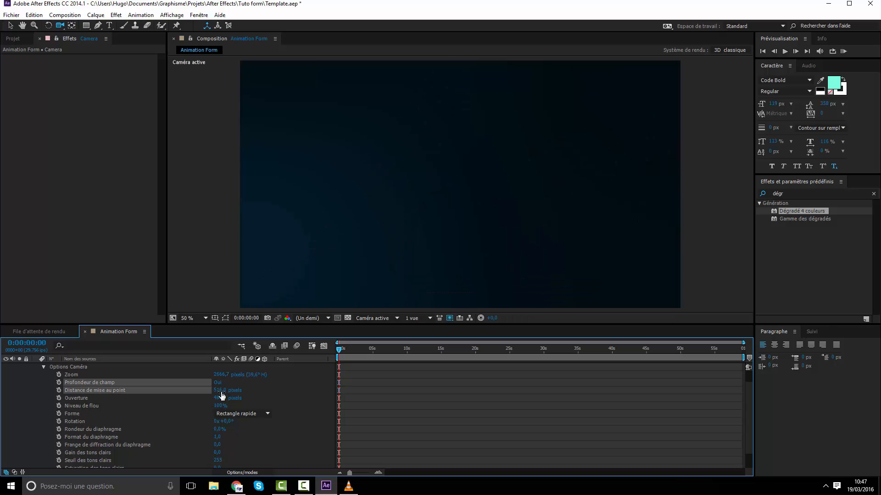
left_click_drag(221, 399, 186, 404)
left_click_drag(132, 408, 128, 408)
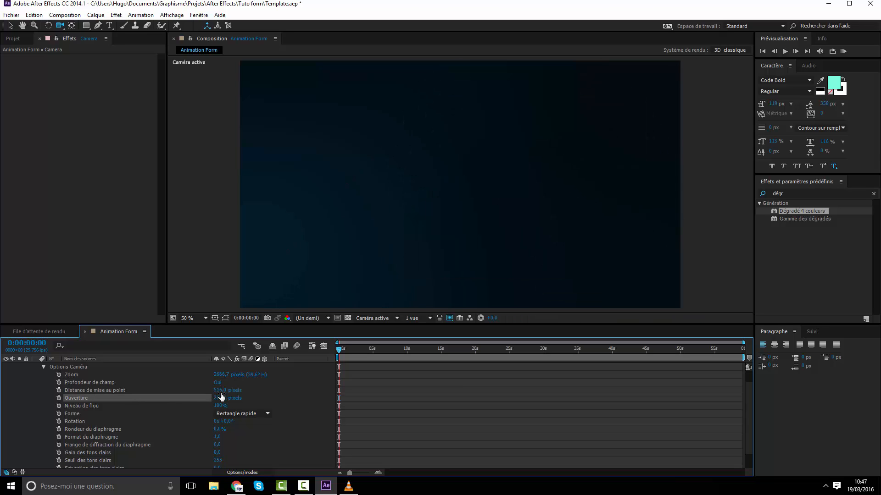
Try focus distances of about 1378 and 1291 pixels for the Camera layer while checking the ribbon's sharpness up close
left_click_drag(219, 391, 258, 389)
left_click_drag(389, 384, 608, 385)
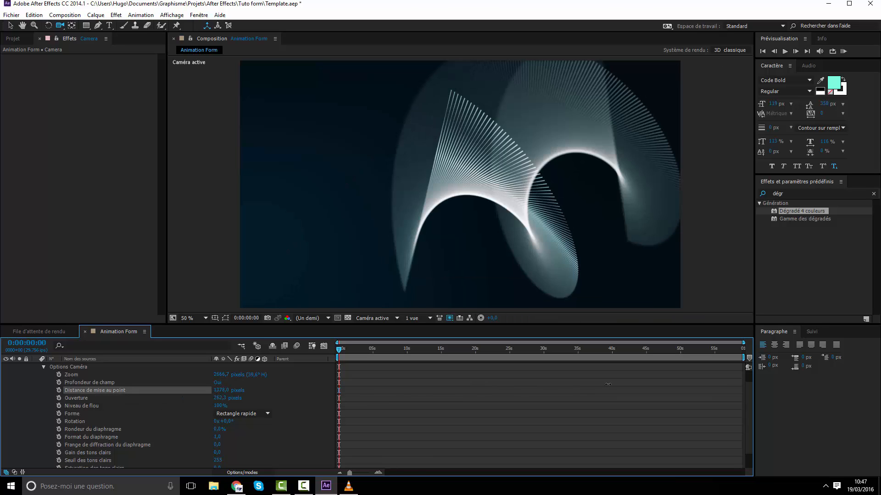
scroll(461, 84, "up", 1)
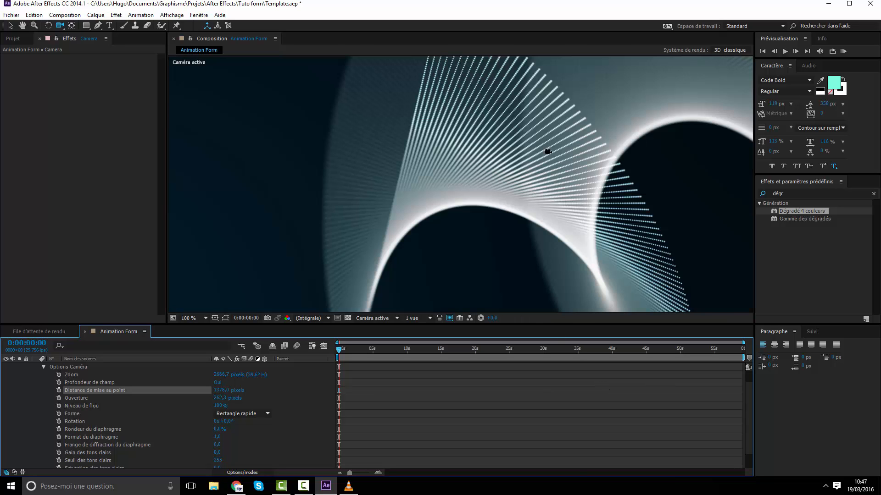
left_click_drag(549, 152, 501, 224)
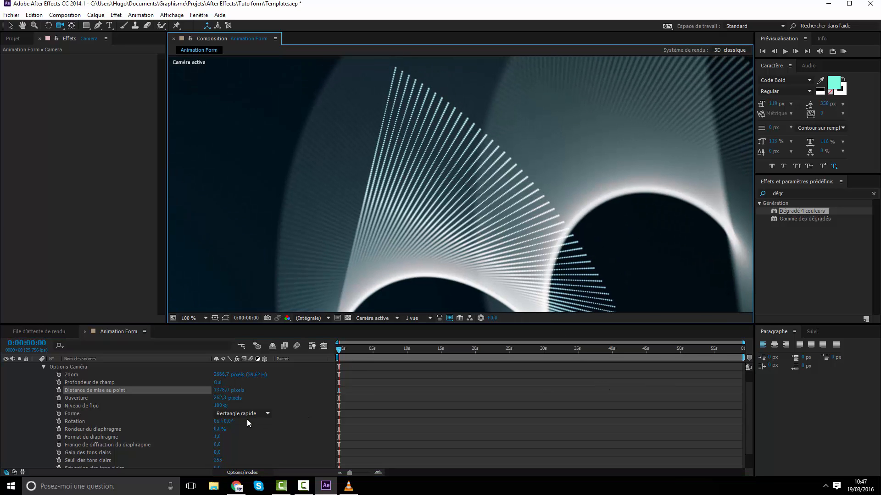
left_click_drag(227, 390, 187, 365)
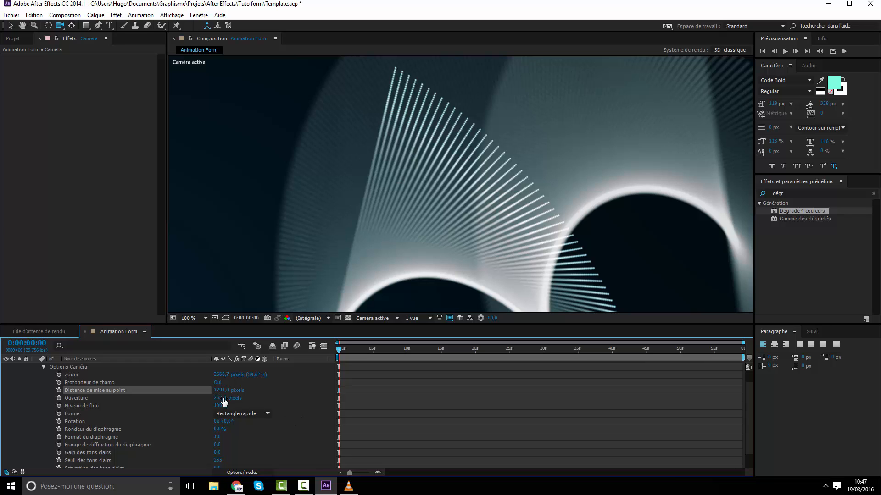
Try Camera aperture (Ouverture) values of about 2095 and 1000 pixels and check the blur on the whole ribbon
left_click_drag(222, 399, 787, 388)
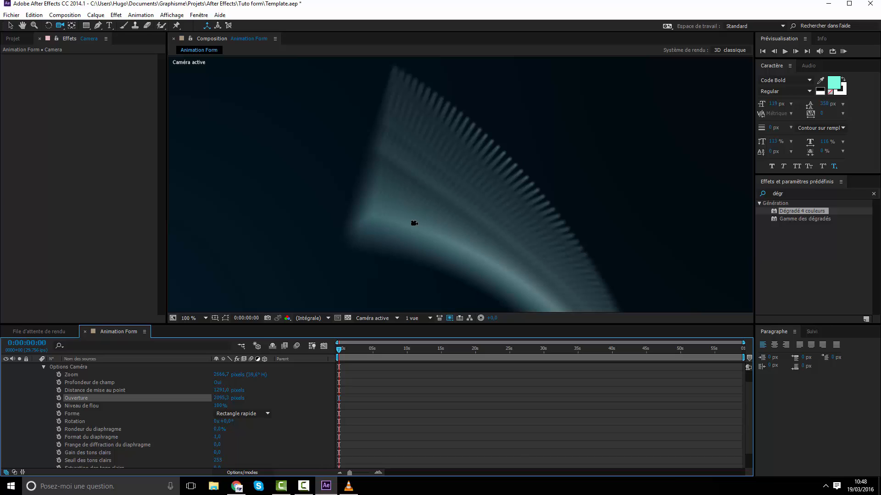
left_click(218, 397)
type("1000")
key("Return")
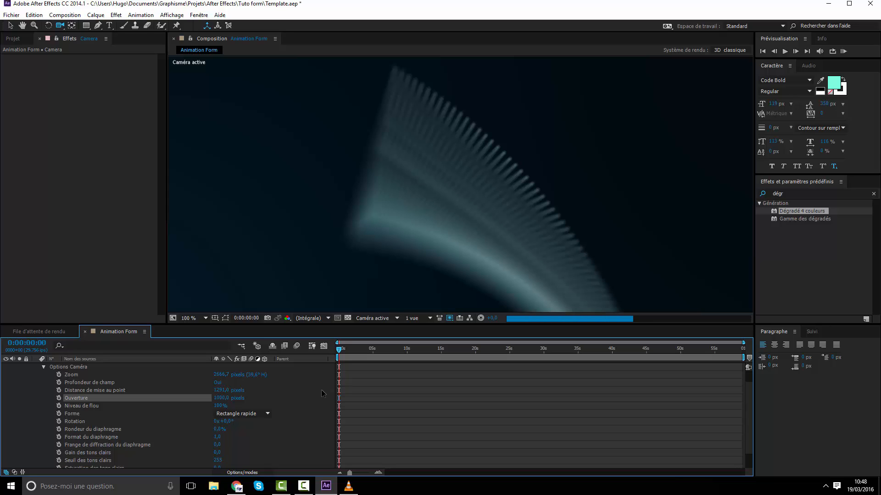
scroll(429, 202, "down", 2)
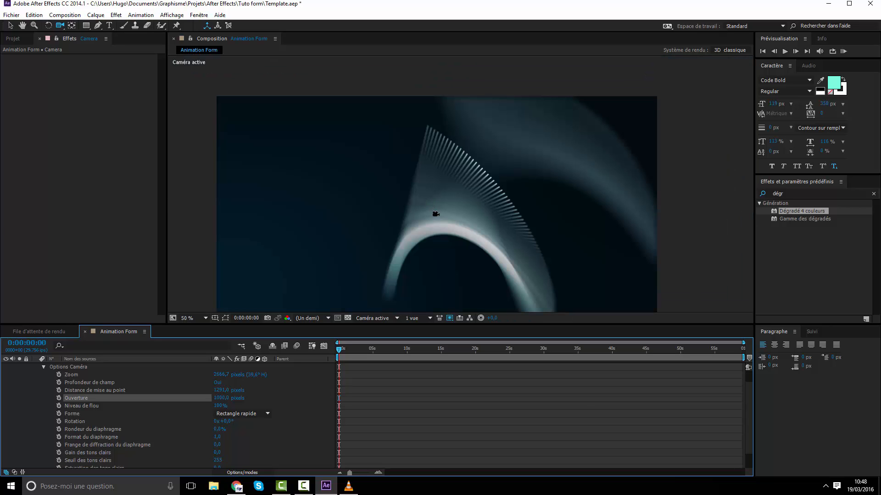
key("space")
left_click_drag(457, 225, 453, 199)
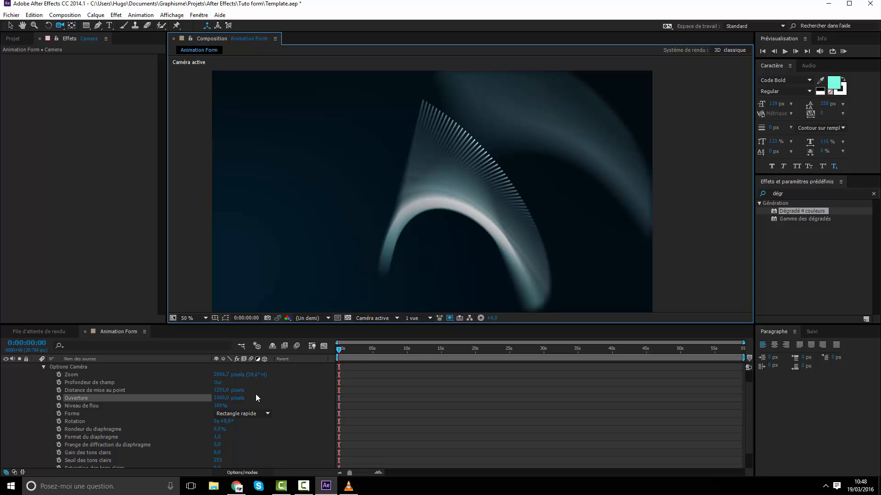
Set the Camera layer's aperture (Ouverture) to 500 pixels
left_click(220, 399)
type("500")
key("Return")
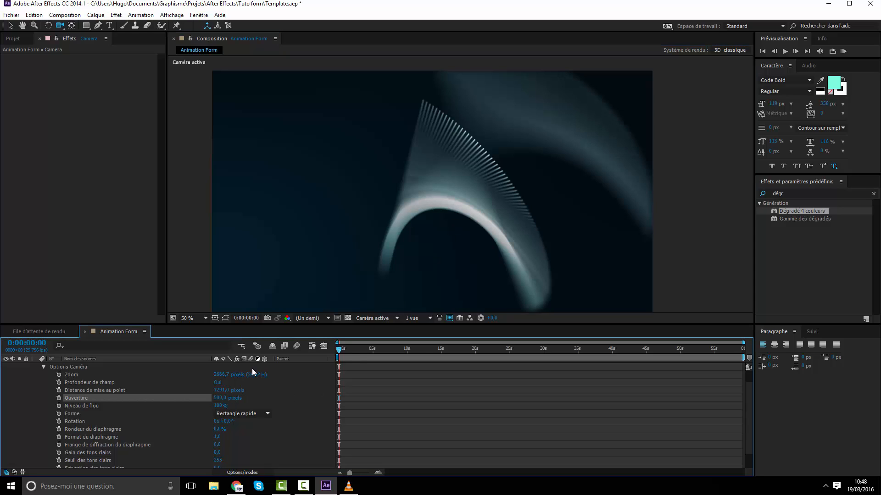
left_click(220, 398)
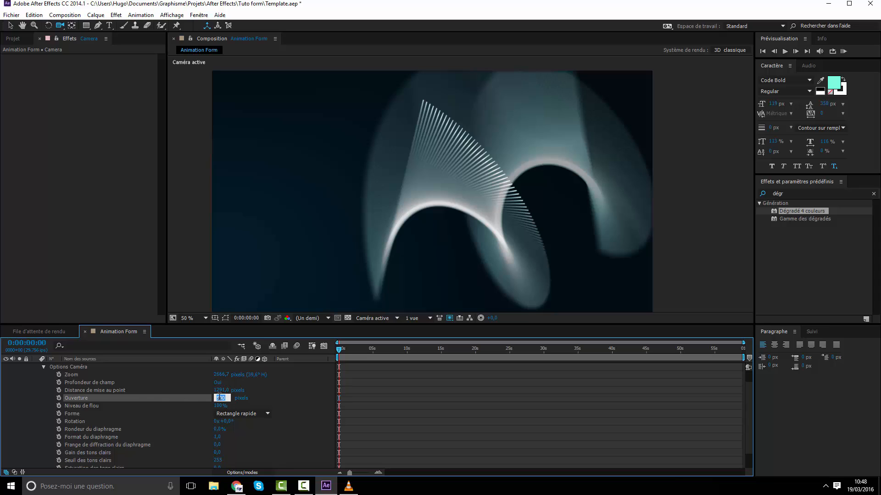
left_click(486, 434)
Raise the Camera's focus distance to about 1356 pixels and move the camera so the ribbon sits in the right part of the frame
left_click_drag(224, 390, 252, 389)
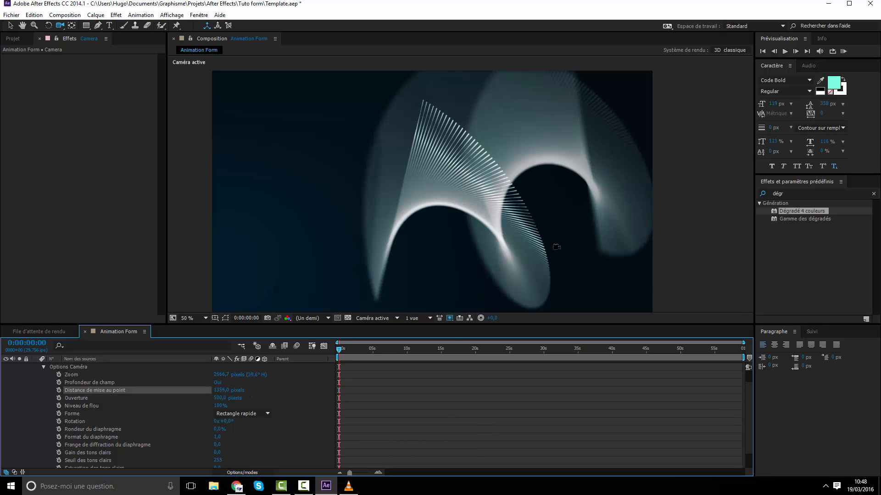
left_click_drag(572, 166, 557, 171)
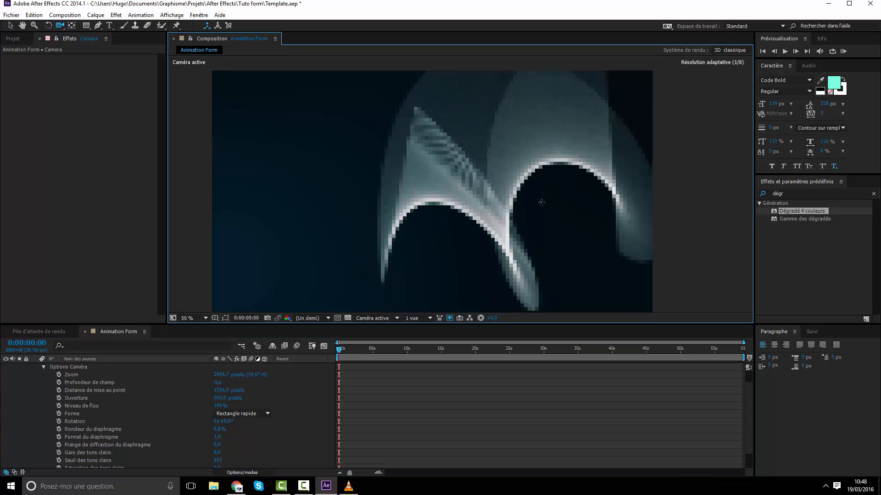
left_click_drag(542, 200, 636, 211)
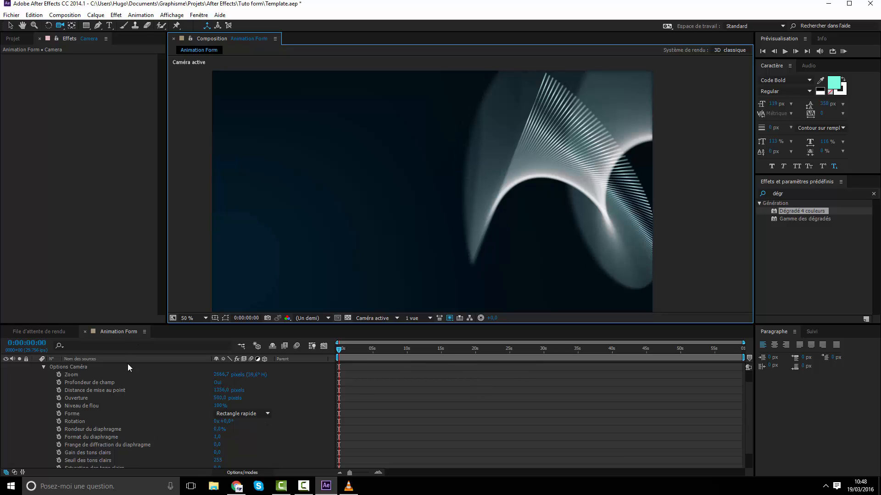
Change the Form layer's particle color to a more saturated sky blue
scroll(127, 364, "up", 1)
left_click(36, 368)
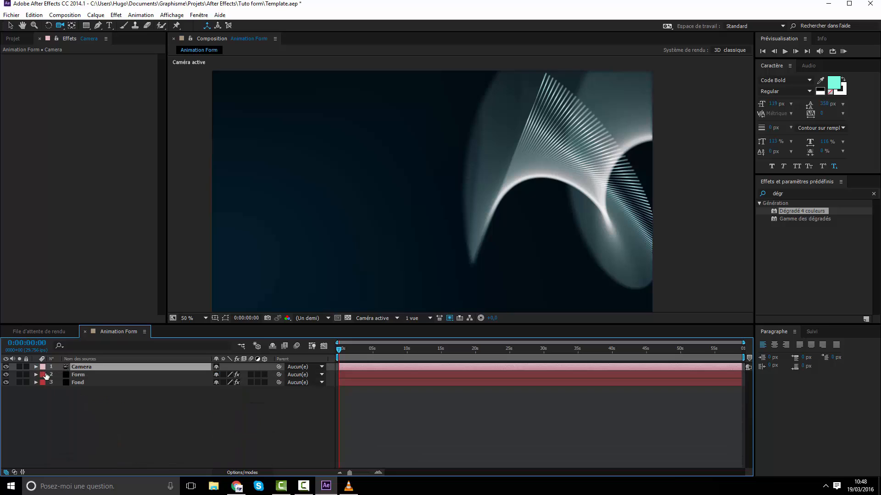
left_click(69, 375)
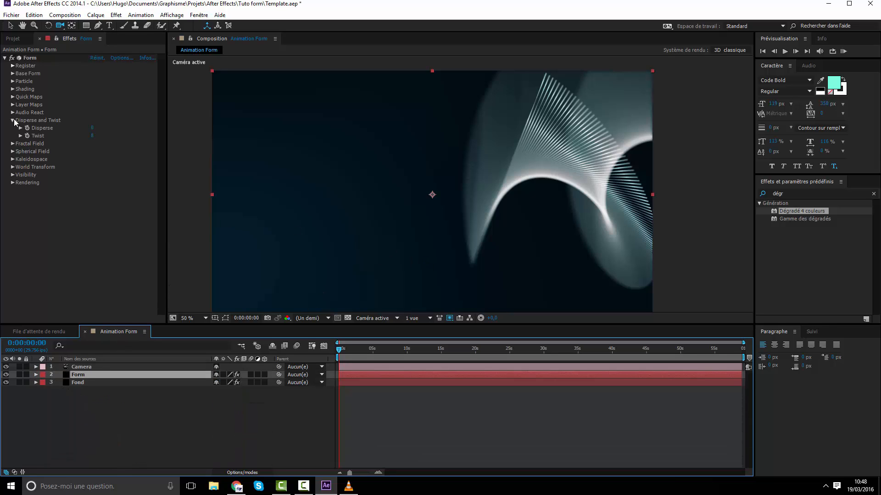
left_click(12, 82)
left_click(95, 152)
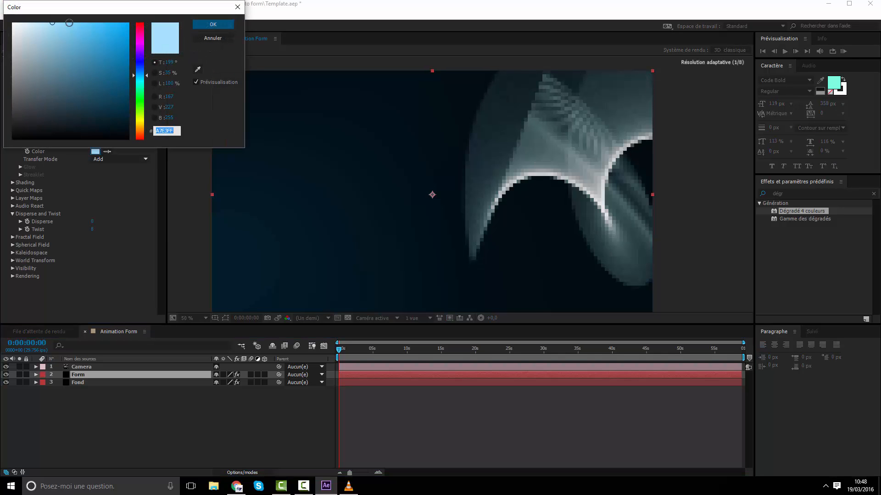
left_click_drag(73, 25, 103, 9)
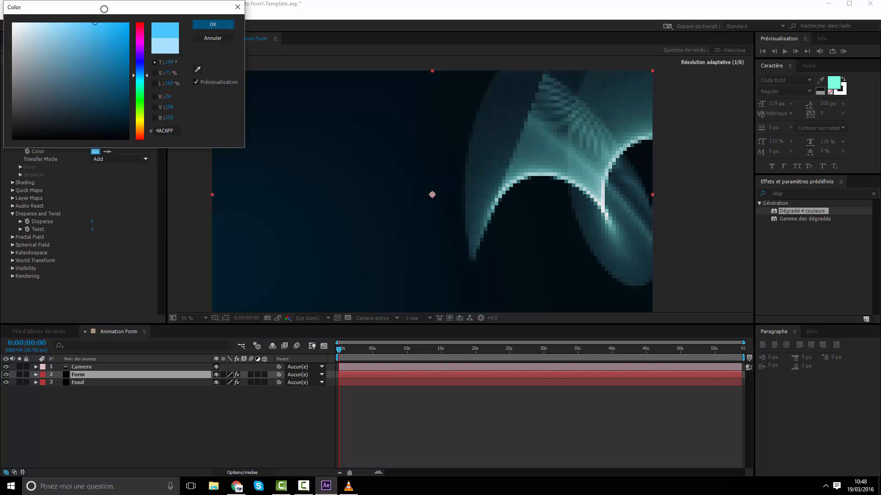
left_click(213, 24)
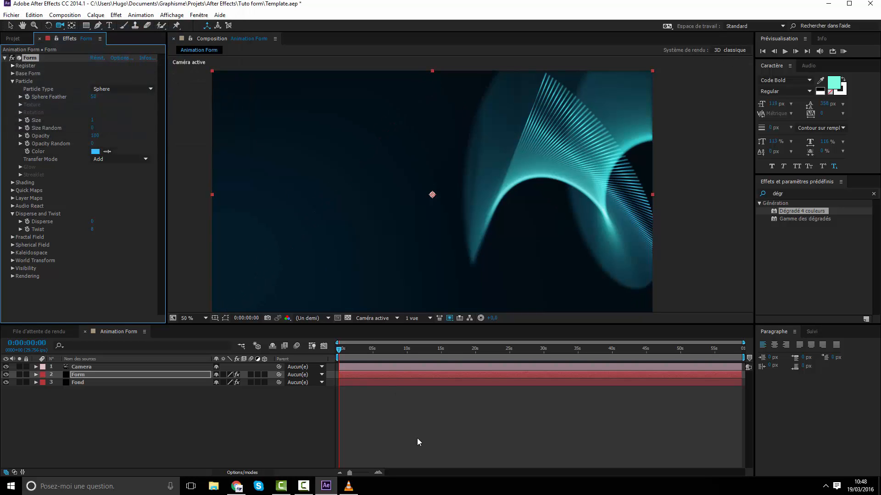
Expand Form's Fractal Field settings and set Disperse to 50 to scatter the particles
left_click(13, 237)
scroll(13, 238, "down", 4)
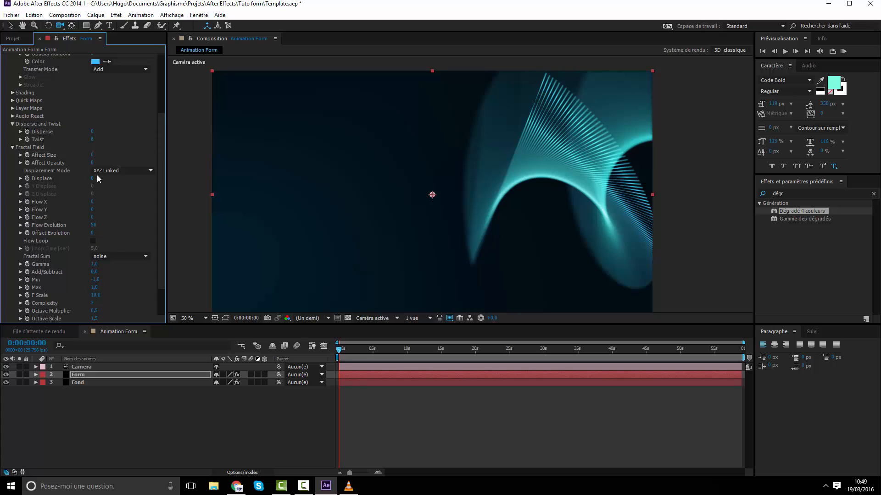
left_click(92, 131)
type("50")
key("Return")
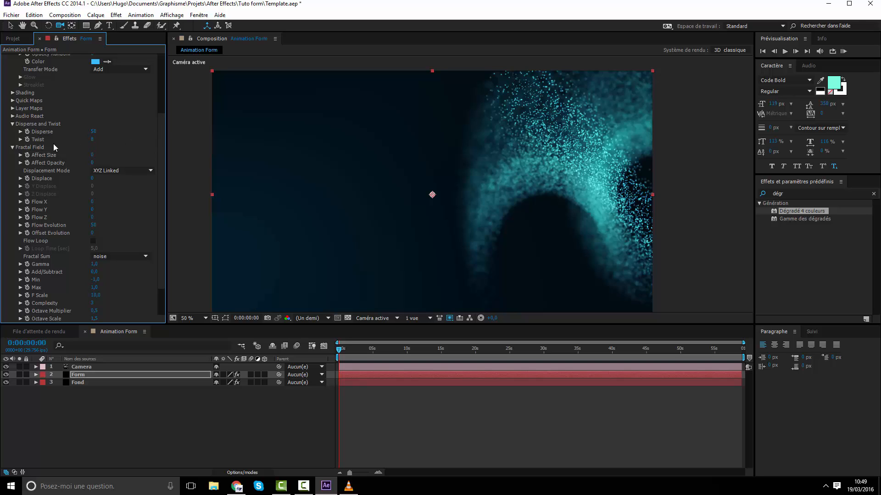
Preview the opening frames of the dispersed particles and orbit the camera to a new angle on the arch
left_click_drag(360, 350, 239, 326)
key("KP_0")
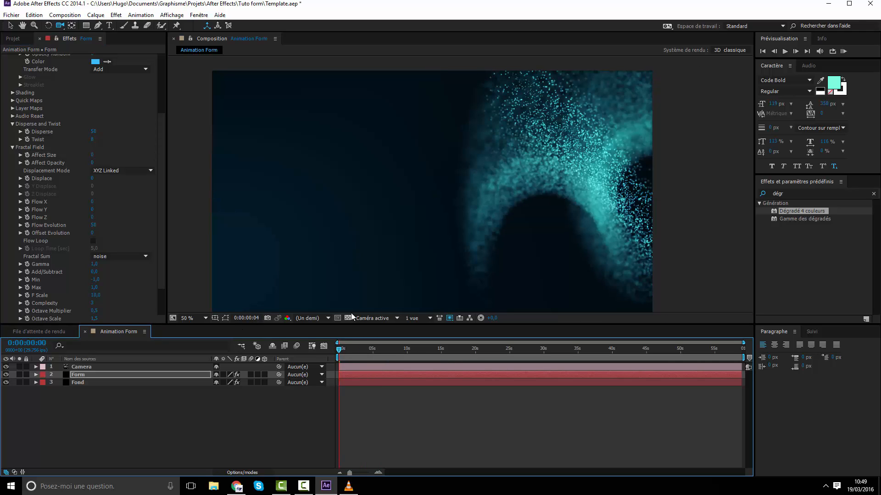
key("space")
left_click_drag(600, 182, 623, 224)
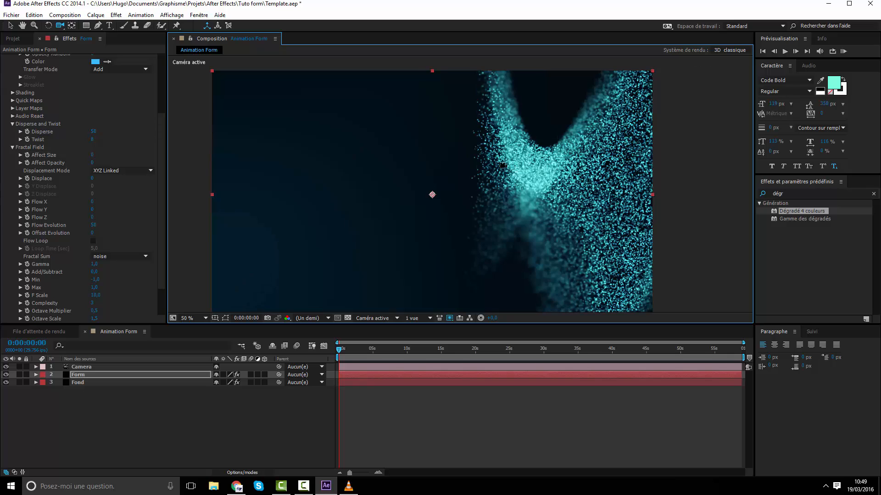
left_click_drag(513, 197, 541, 198)
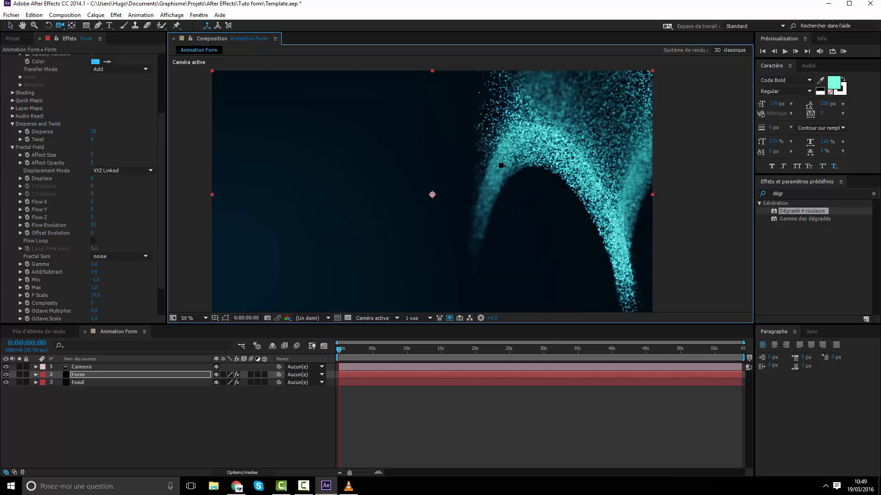
scroll(503, 166, "down", 2)
scroll(503, 166, "up", 2)
Compare the particles with the reference video Animation form.wmv in VLC, and move its window out of the way
left_click_drag(880, 170, 0, 183)
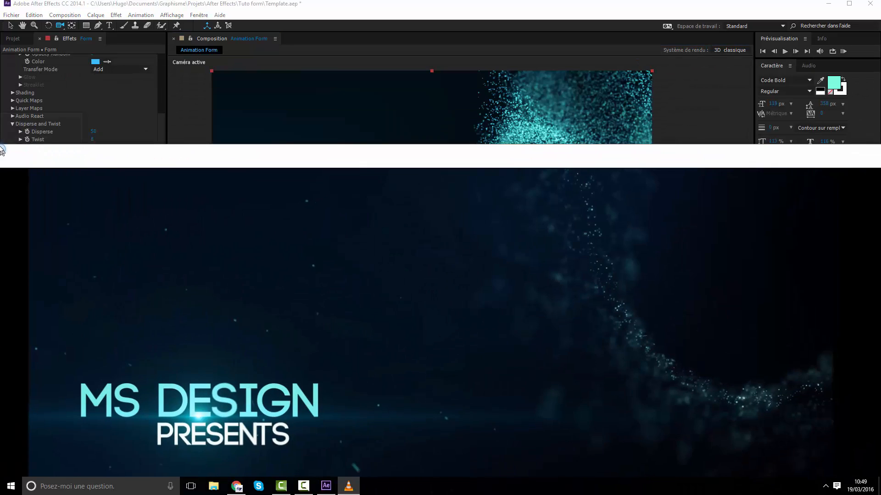
left_click(528, 188)
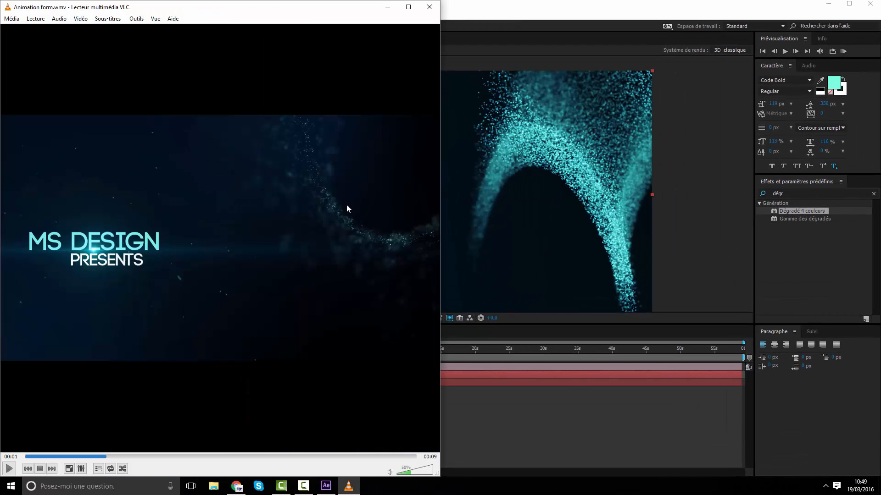
left_click_drag(347, 8, 880, 165)
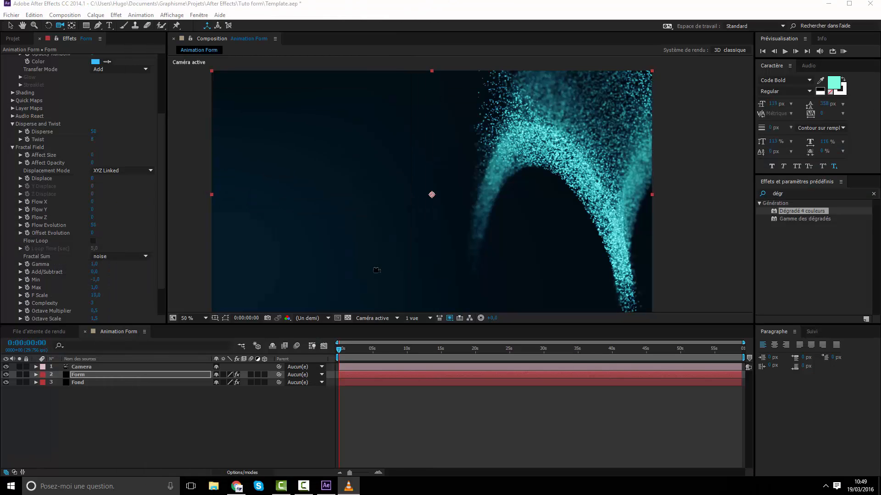
Try another camera orbit around the dispersed particles at close range
scroll(587, 139, "up", 1)
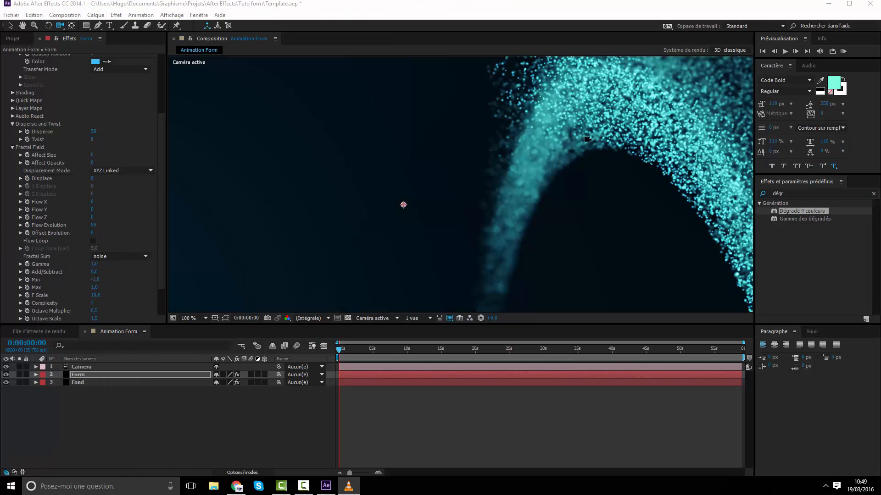
left_click_drag(589, 94, 538, 157)
key("space")
key("alt+Tab")
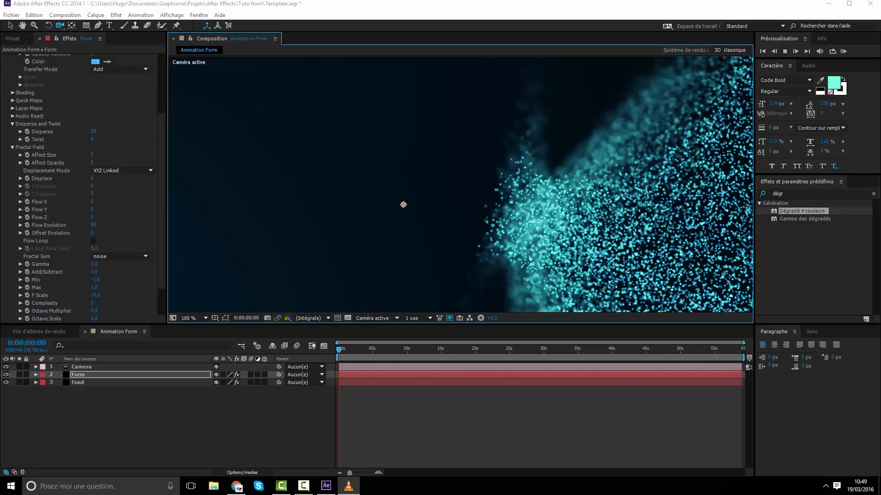
scroll(557, 280, "down", 1)
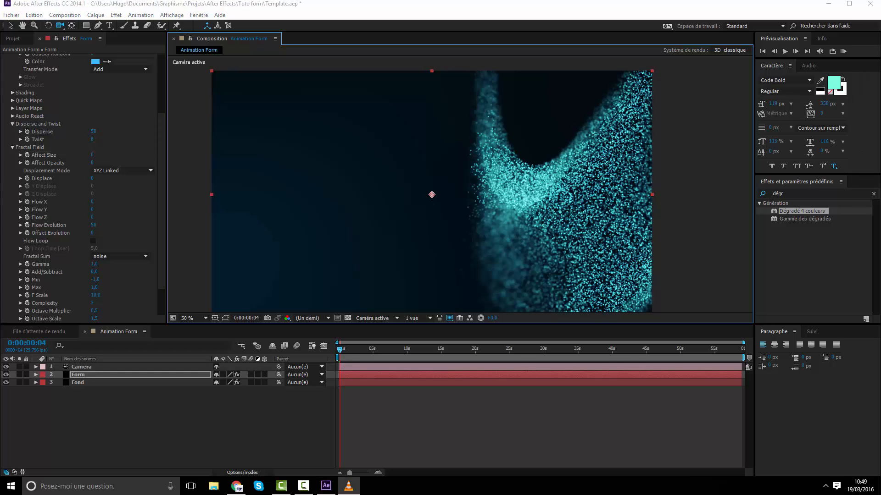
Close the reference video in VLC and return the Animation Form composition to its first frame
left_click_drag(880, 202, 49, 64)
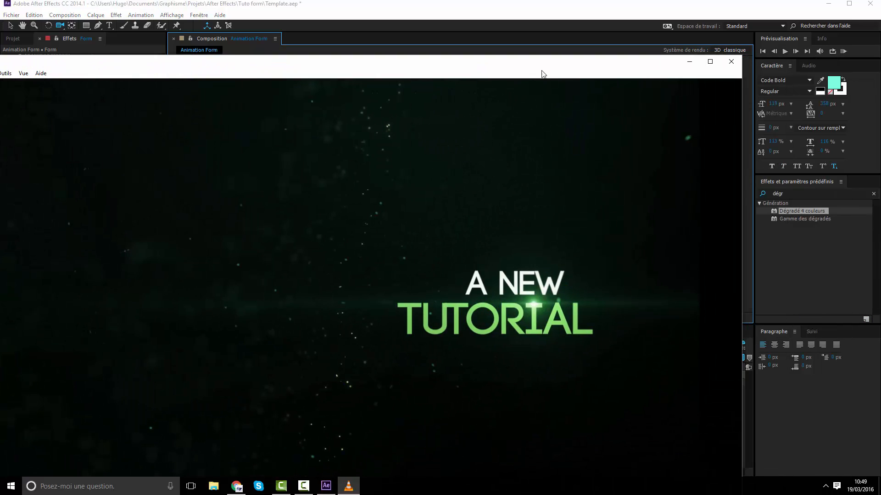
left_click(730, 64)
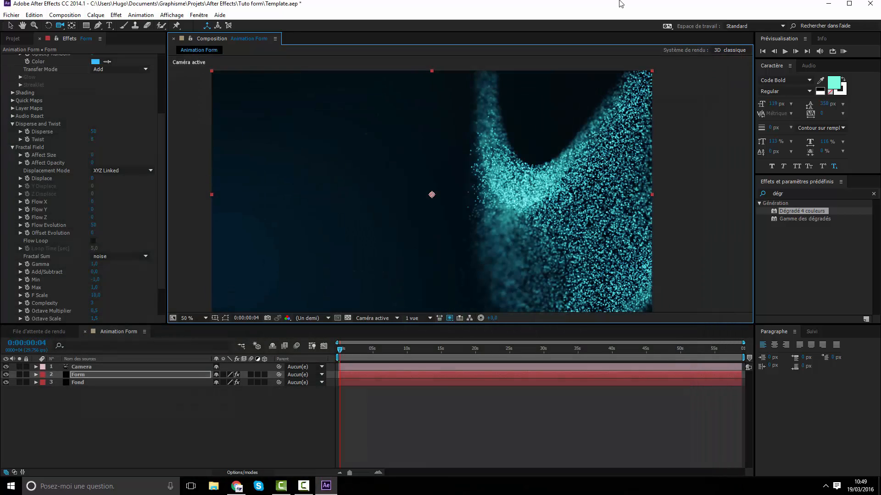
left_click(373, 412)
left_click(297, 347)
key("KP_0")
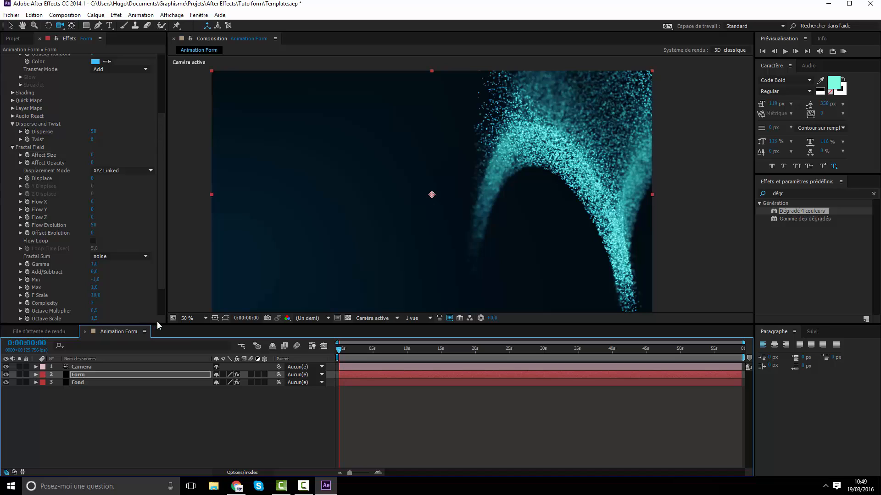
Try a Fractal Field Displace of 64 on the Form particles, preview the opening frames and return to the first frame
left_click(92, 179)
type("64")
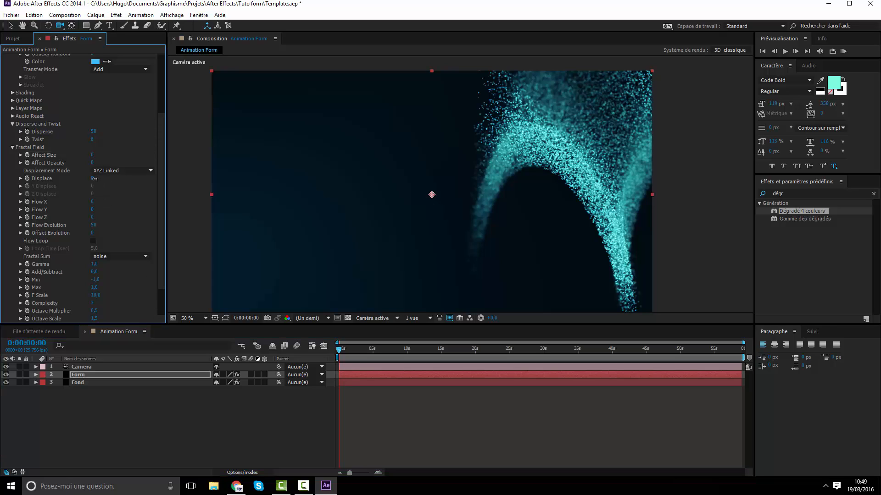
key("Return")
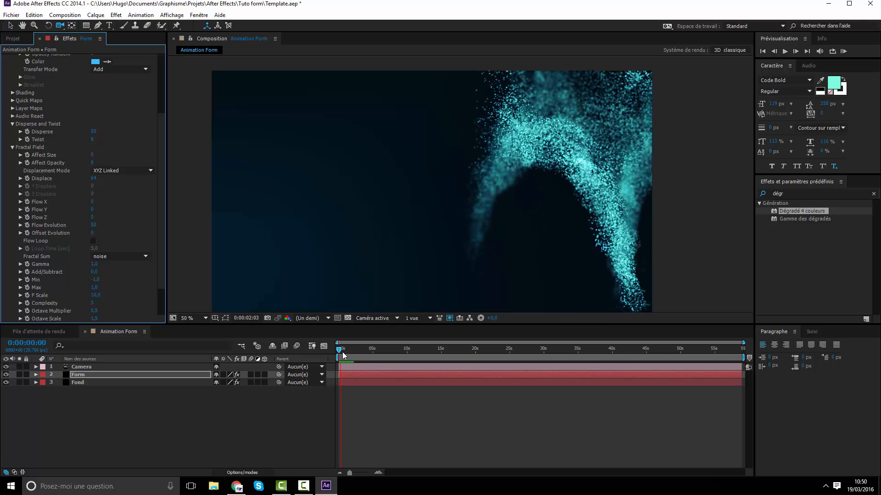
left_click_drag(343, 355, 346, 358)
left_click_drag(341, 358, 339, 358)
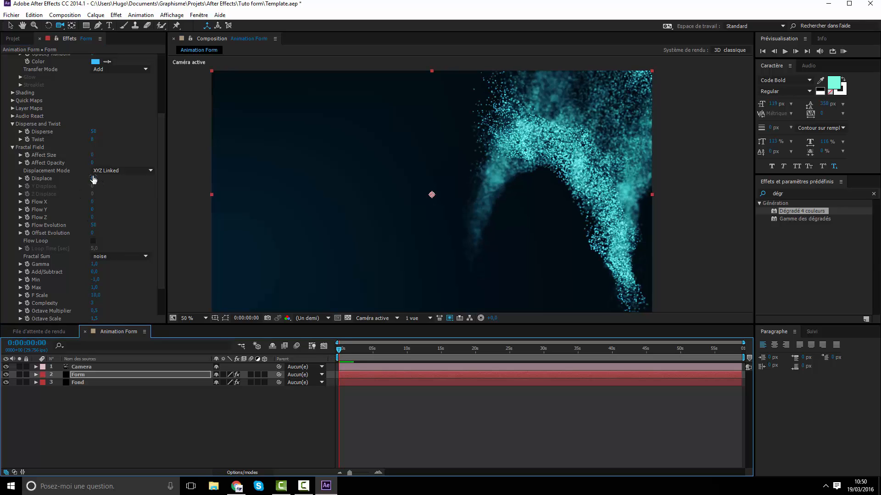
Set the Fractal Field Displace to 10 and preview the opening frames
left_click(94, 179)
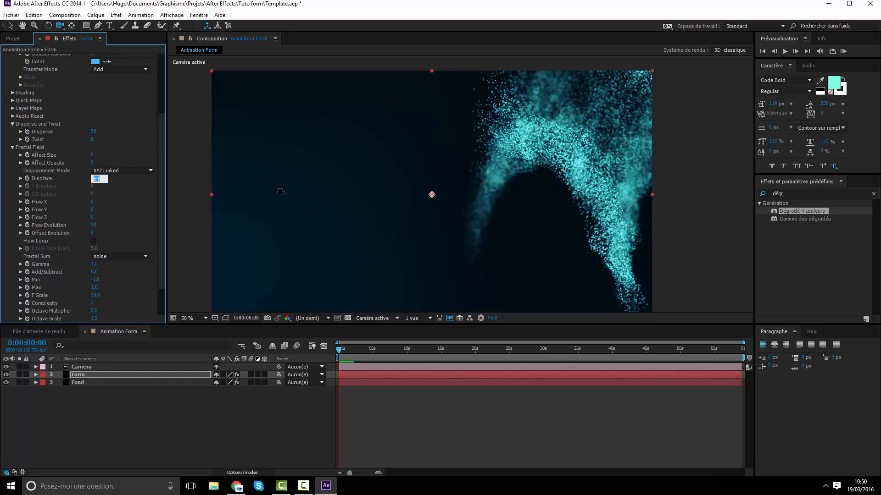
key("Return")
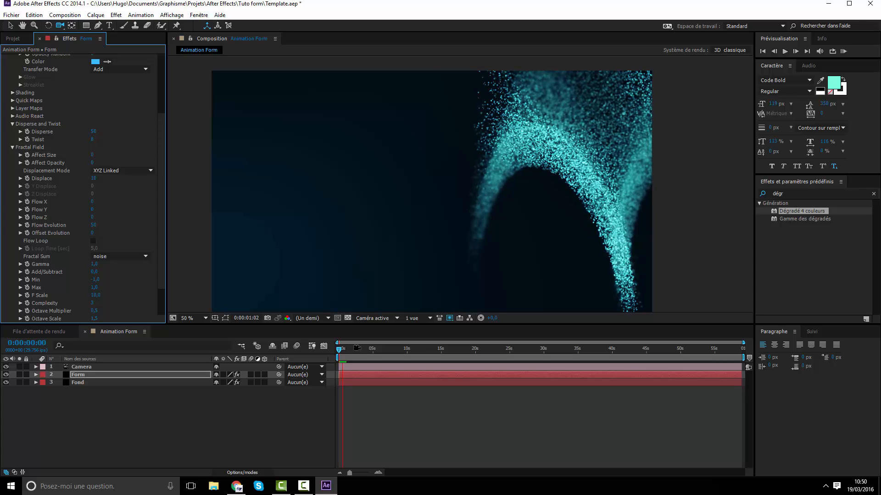
key("space")
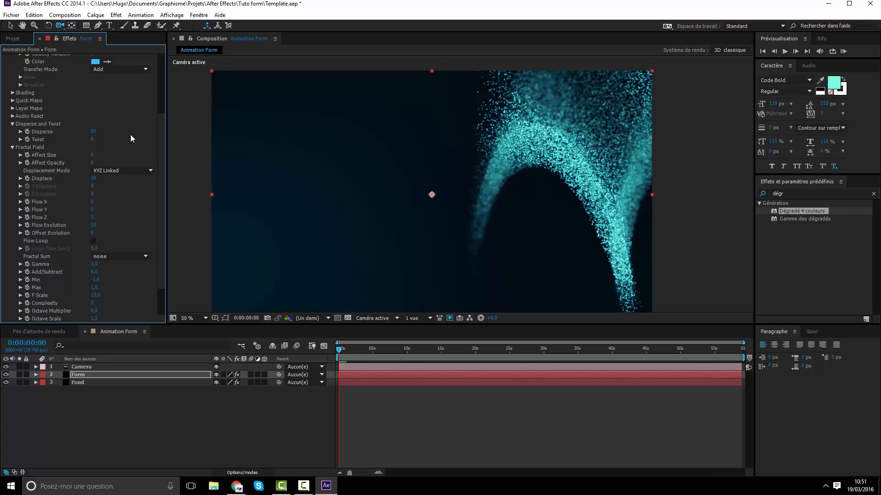
Set the Fractal Field Affect Opacity of the Form effect to 50
left_click(92, 157)
left_click(98, 166)
left_click_drag(92, 163, 114, 166)
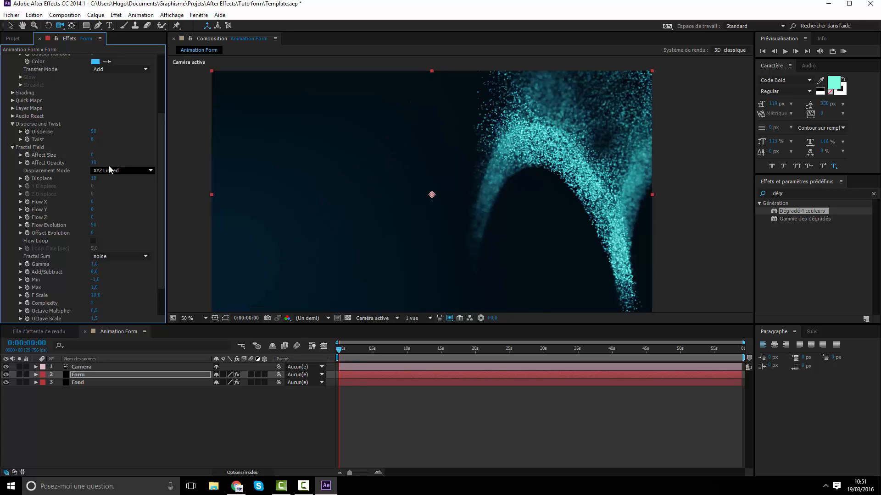
left_click(94, 163)
type("50")
key("Return")
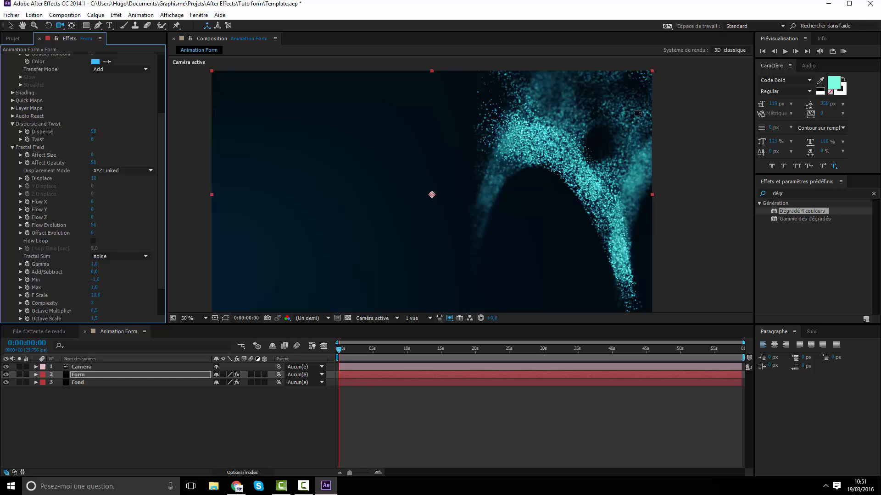
Try a Fractal Field Affect Size of 20 on the particles
left_click(92, 155)
type("20")
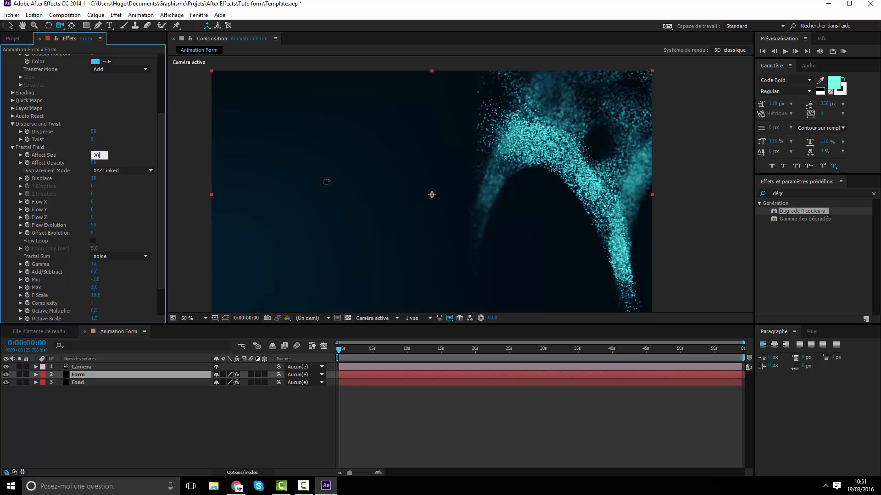
key("Return")
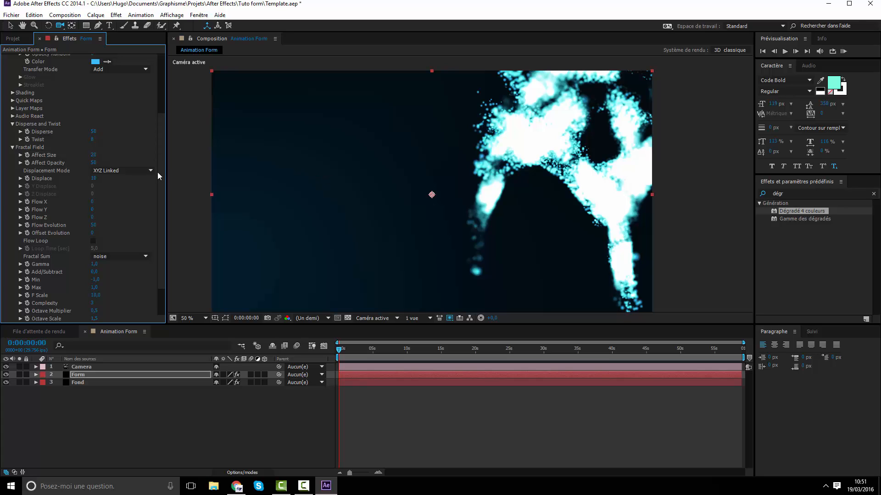
Set the Fractal Field Affect Size to 1
left_click(93, 156)
type("1")
key("Return")
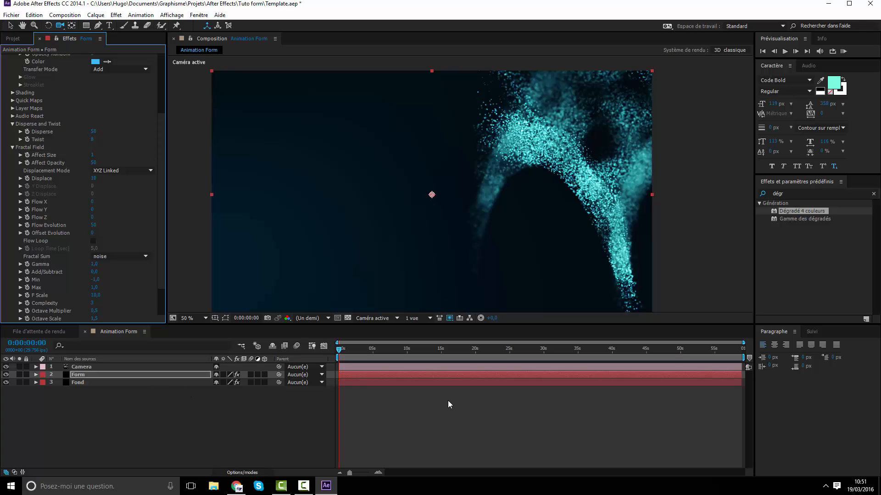
Show the Base Form settings of the Form layer's effect
left_click(89, 376)
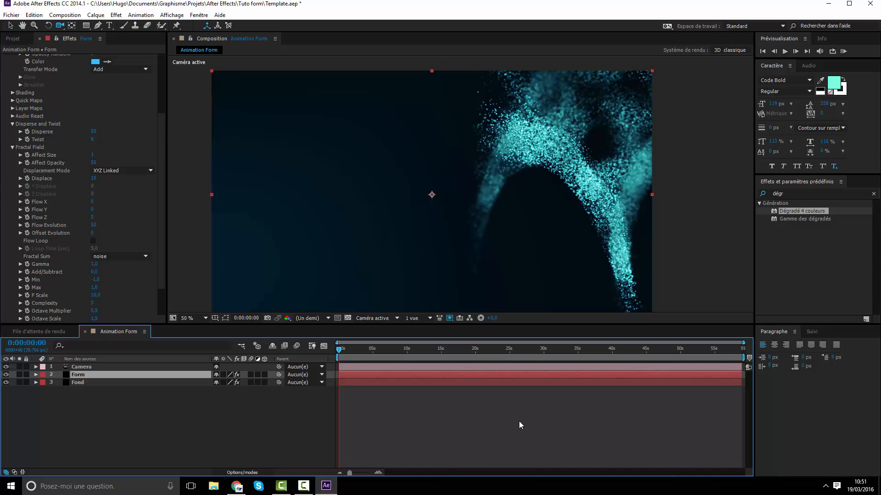
left_click_drag(159, 185, 160, 111)
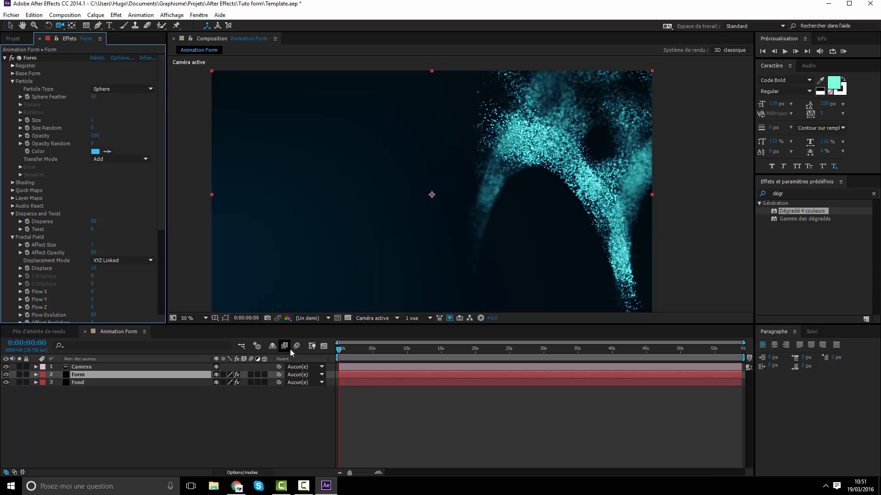
left_click(12, 73)
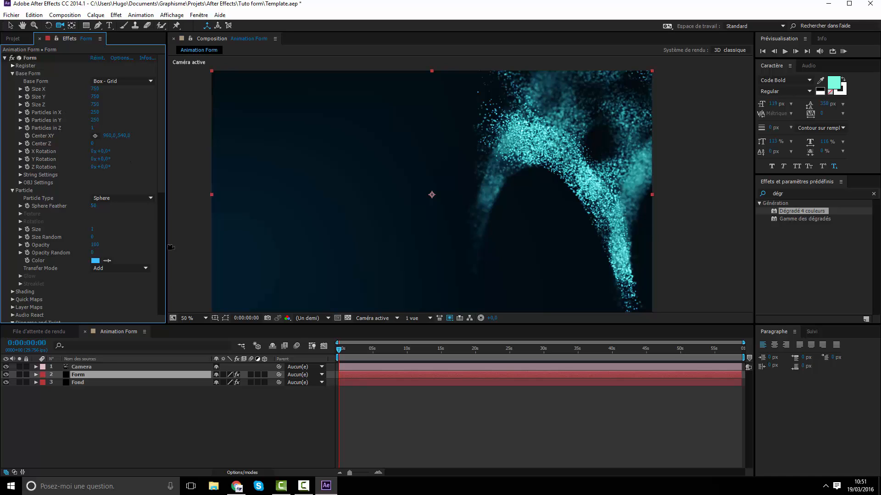
Switch the Camera layer's depth of field off and on again to compare the particles with and without blur
left_click(53, 368)
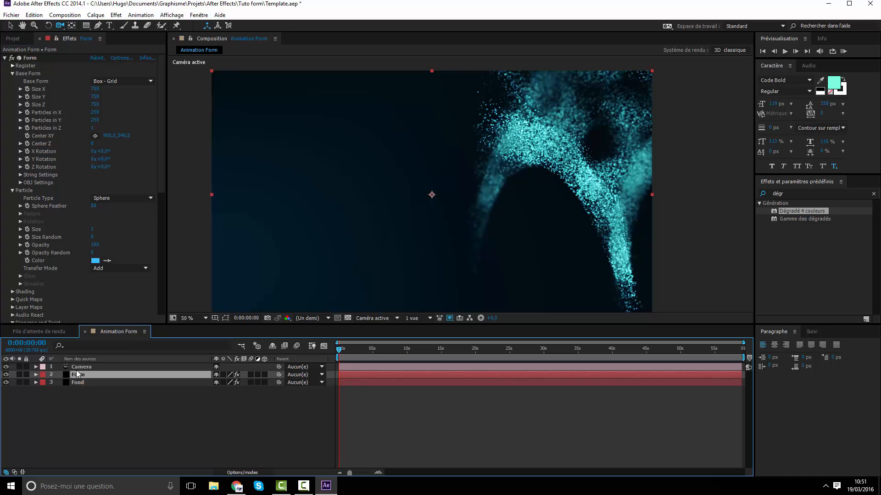
left_click(36, 367)
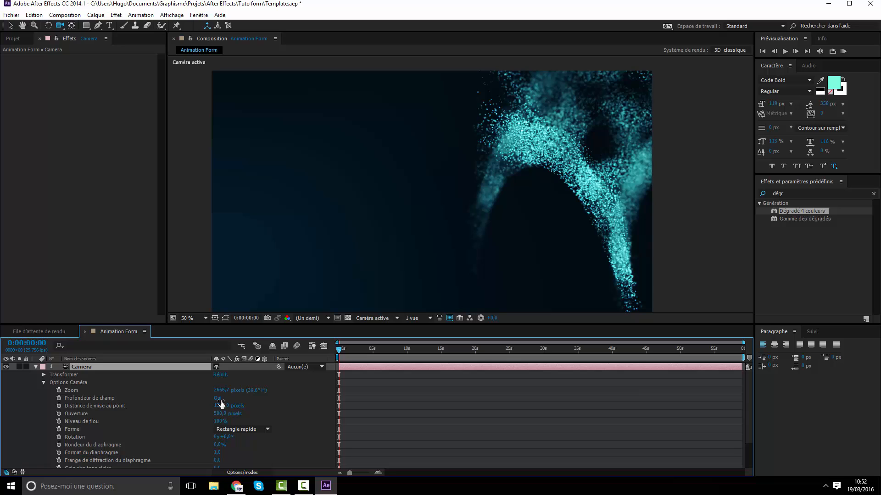
left_click(219, 398)
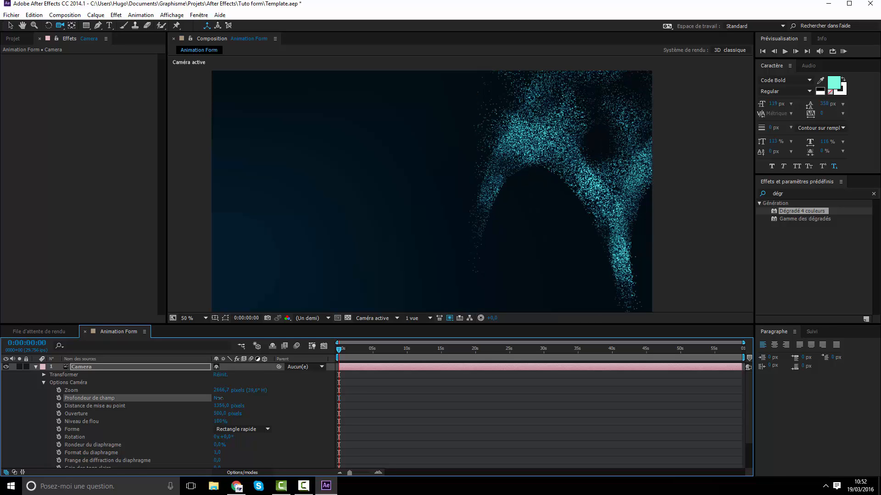
left_click(219, 398)
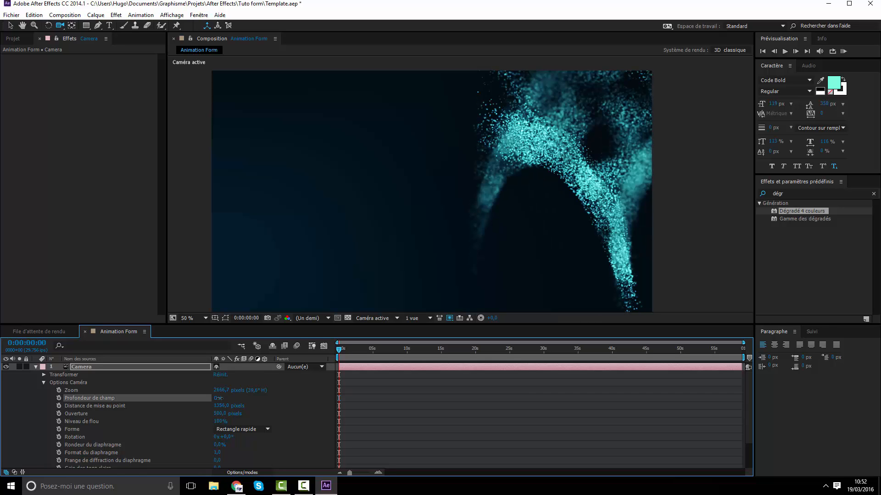
Rotate the Form layer's base form to an X Rotation of 4° and a Y Rotation of 56°
scroll(141, 407, "down", 1)
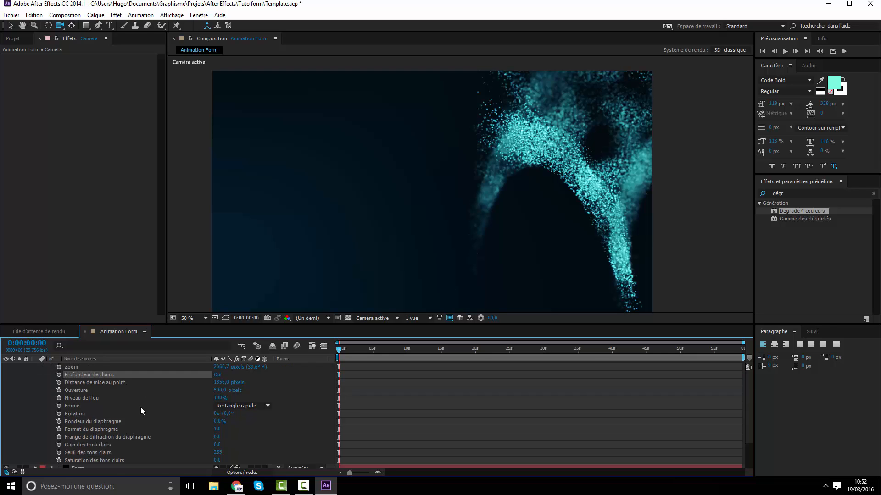
scroll(140, 407, "down", 1)
left_click(95, 451)
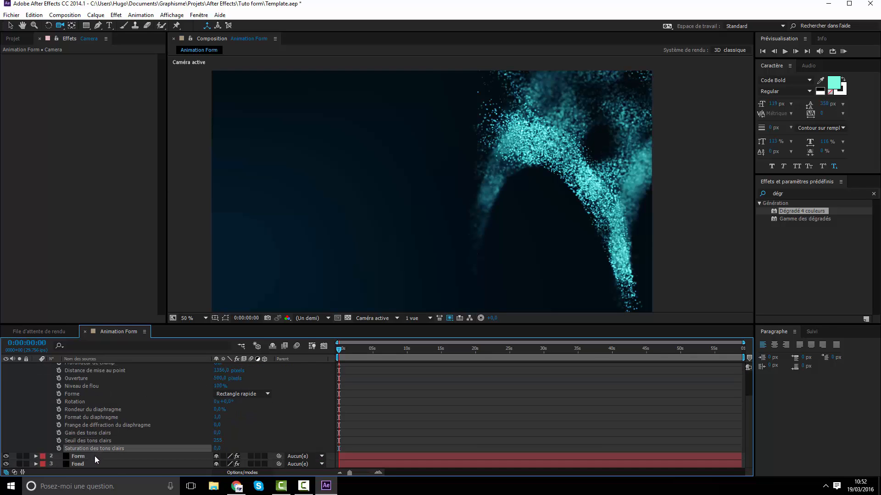
left_click(95, 456)
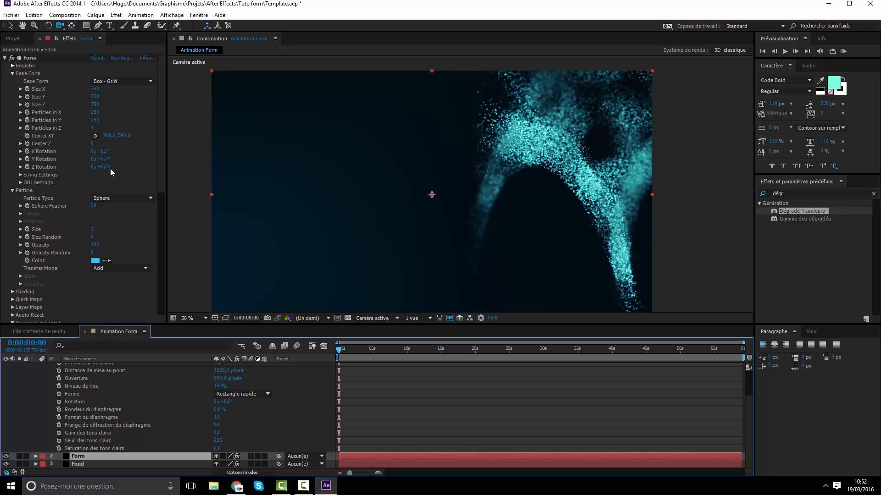
left_click_drag(105, 151, 132, 163)
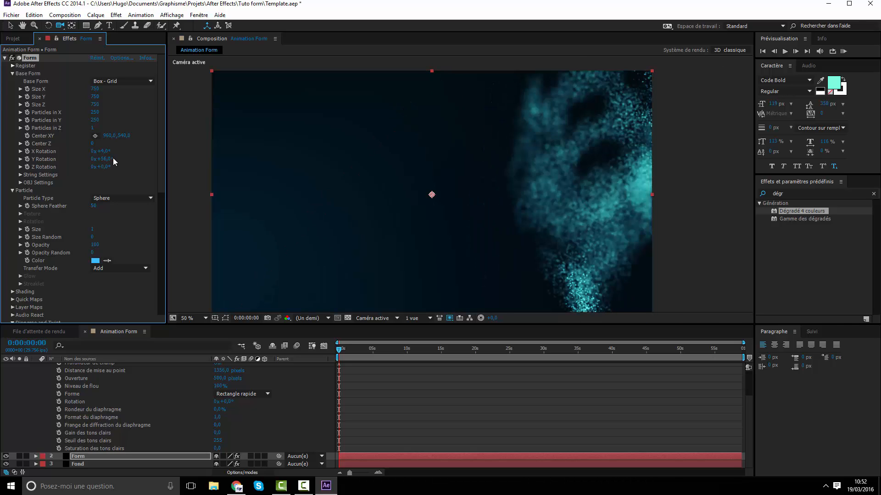
Increase the base form's X Rotation with the camera's depth of field switched off, and switch the depth of field back on
scroll(105, 423, "up", 2)
left_click(217, 398)
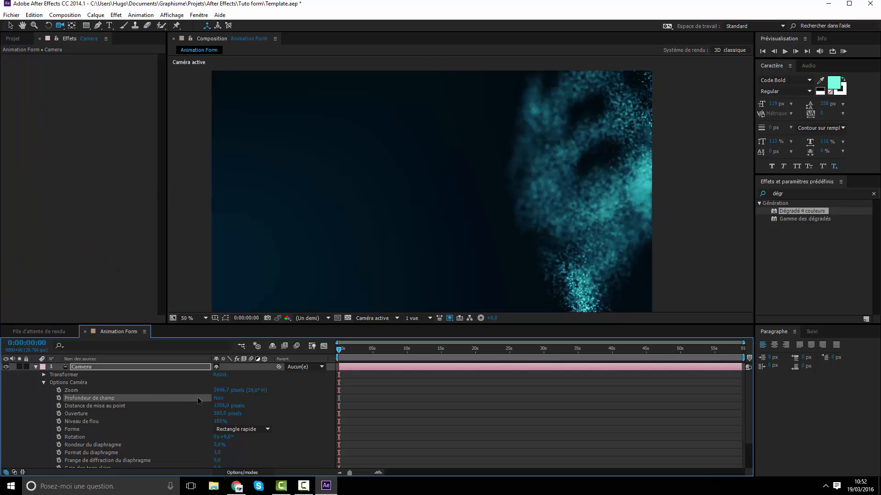
scroll(150, 398, "down", 2)
left_click(104, 456)
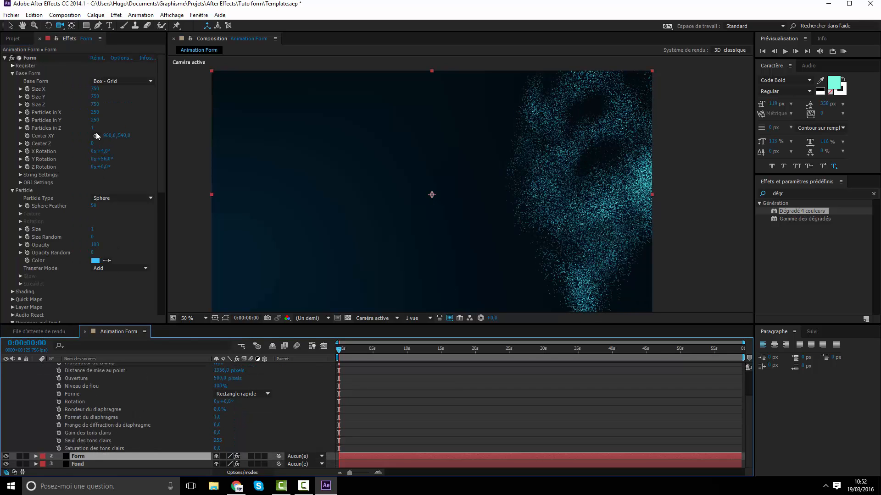
left_click_drag(107, 152, 151, 161)
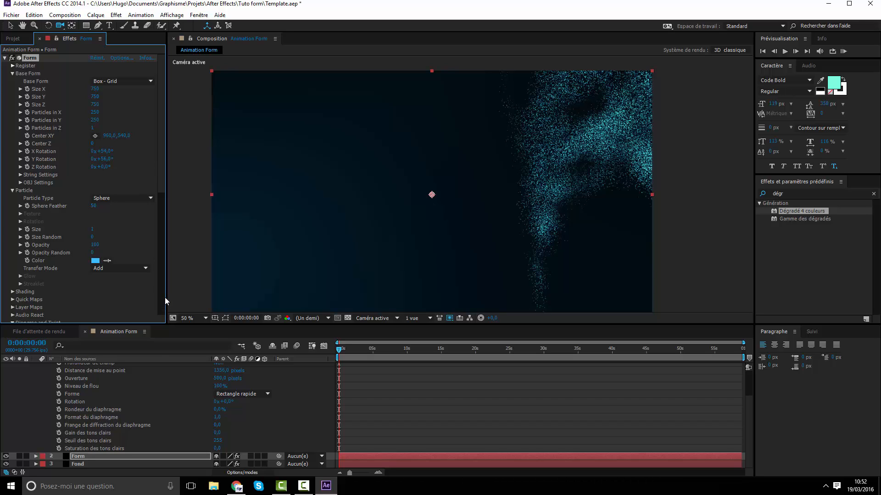
scroll(137, 414, "up", 2)
left_click(218, 398)
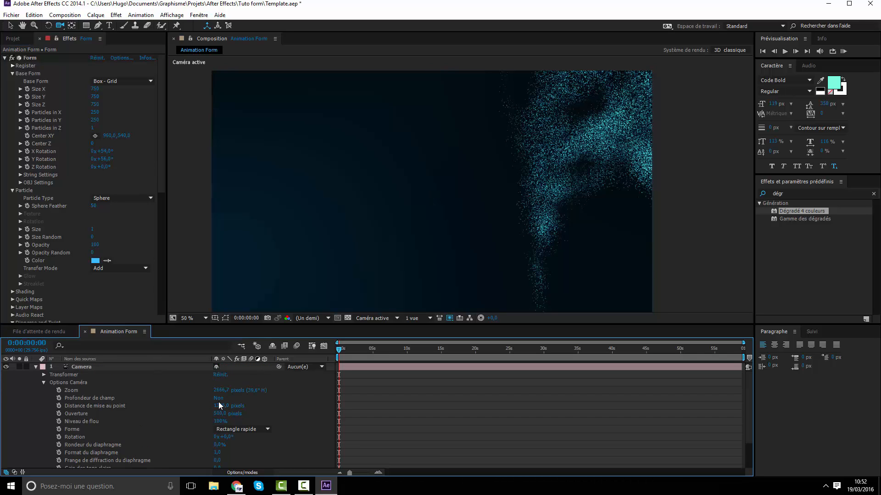
Orbit the camera around the particles with depth of field switched off, and switch it back on
scroll(219, 400, "down", 1)
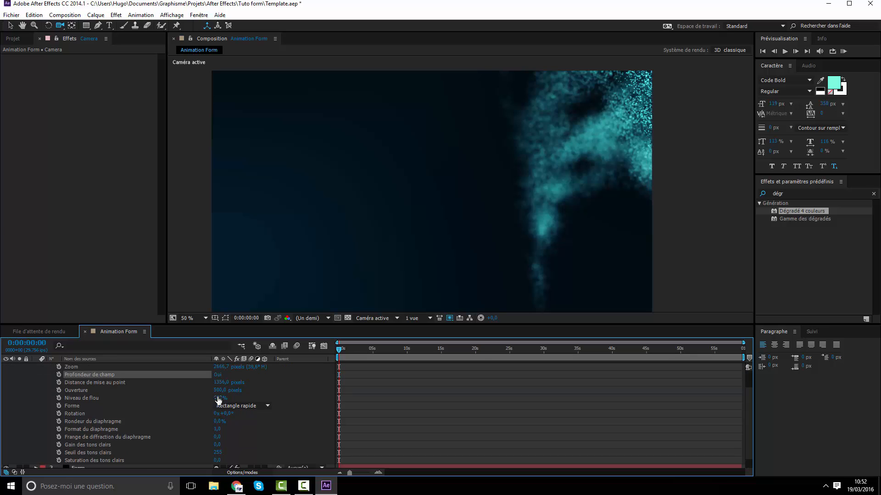
left_click_drag(612, 151, 564, 203)
left_click(219, 376)
left_click_drag(550, 174, 583, 198)
left_click_drag(566, 143, 589, 181)
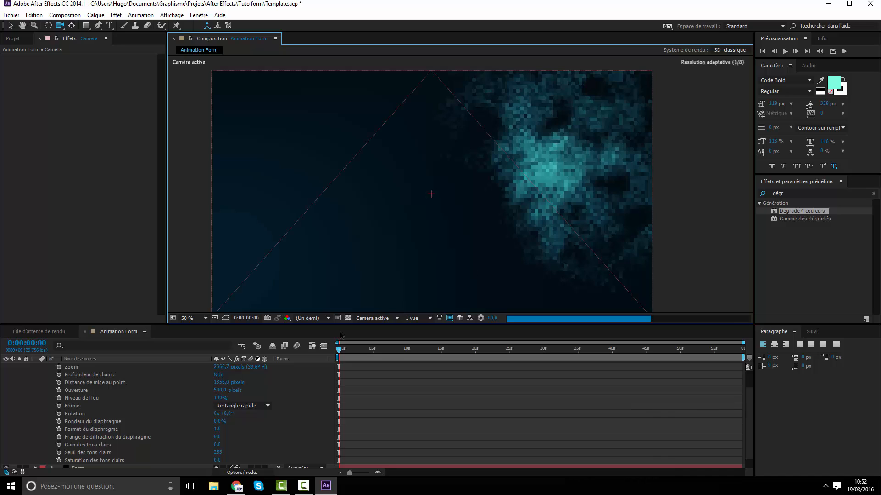
left_click(218, 375)
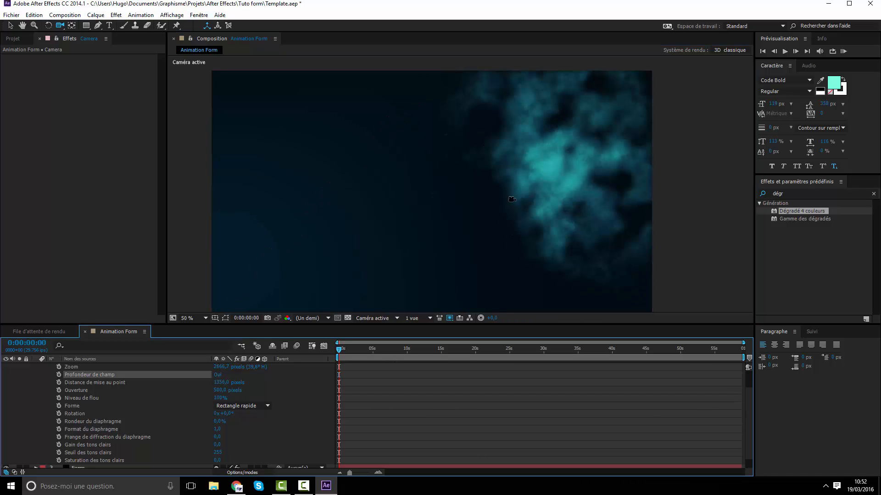
Reframe the camera on the blurred particle cloud so that its lower edge comes into focus
mouse_move(613, 168)
left_mouse_down()
mouse_move(610, 180)
mouse_move(607, 157)
mouse_move(606, 170)
left_mouse_up()
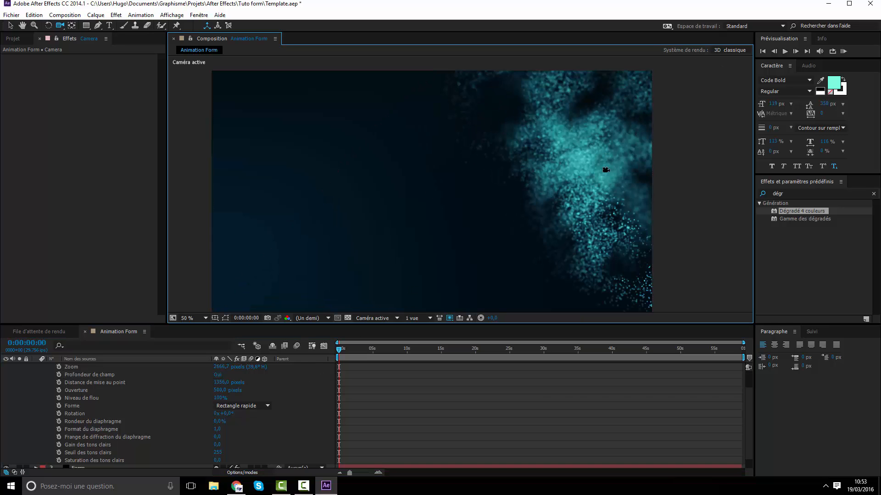
left_click_drag(602, 218, 571, 160)
left_click_drag(585, 198, 549, 207)
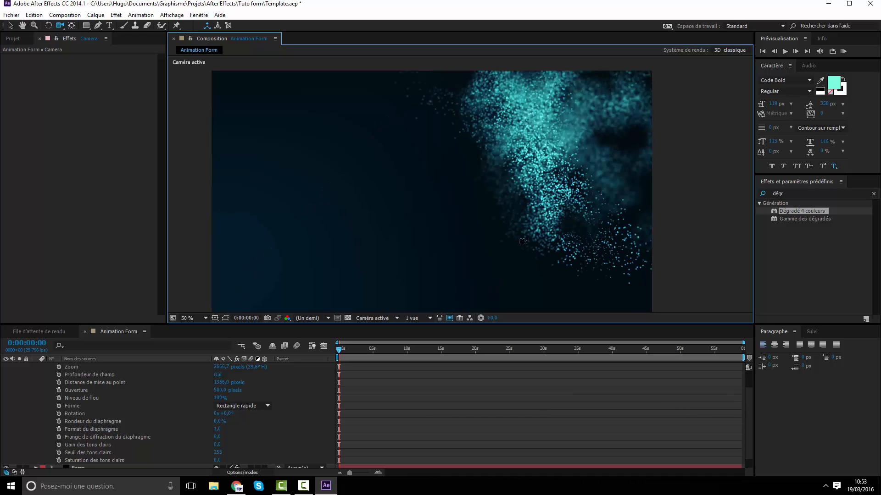
Try focus distances of 1500 and 1300 pixels for the camera
scroll(524, 240, "up", 1)
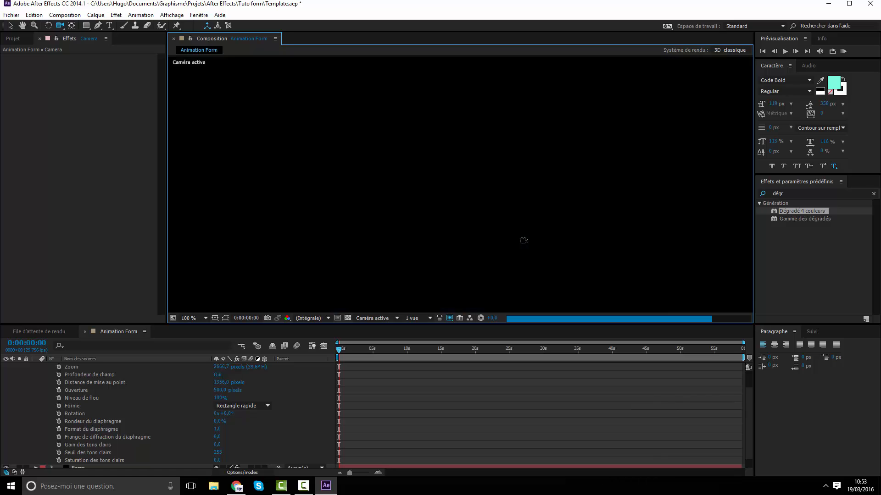
scroll(524, 240, "down", 1)
scroll(524, 240, "down", 2)
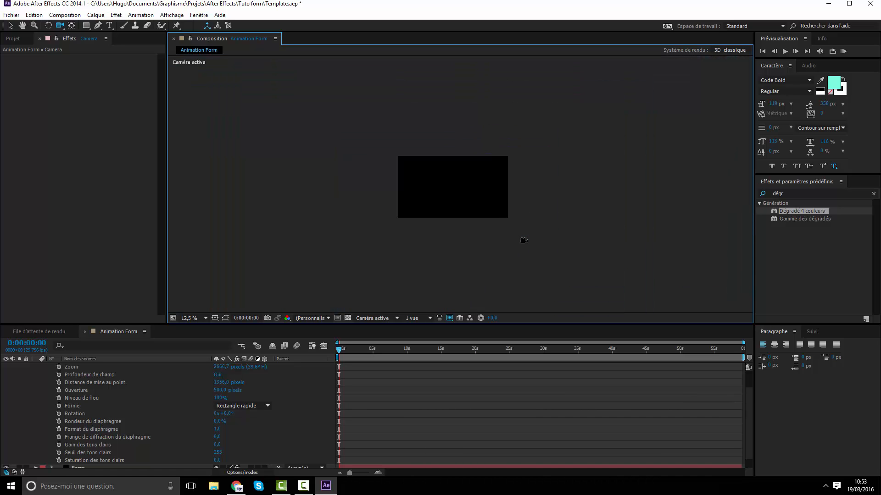
scroll(524, 240, "up", 1)
scroll(524, 240, "up", 1)
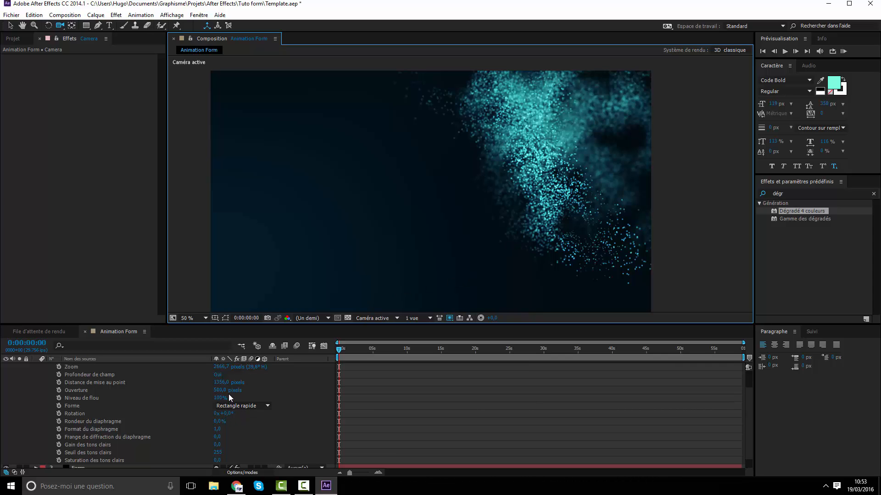
left_click(219, 383)
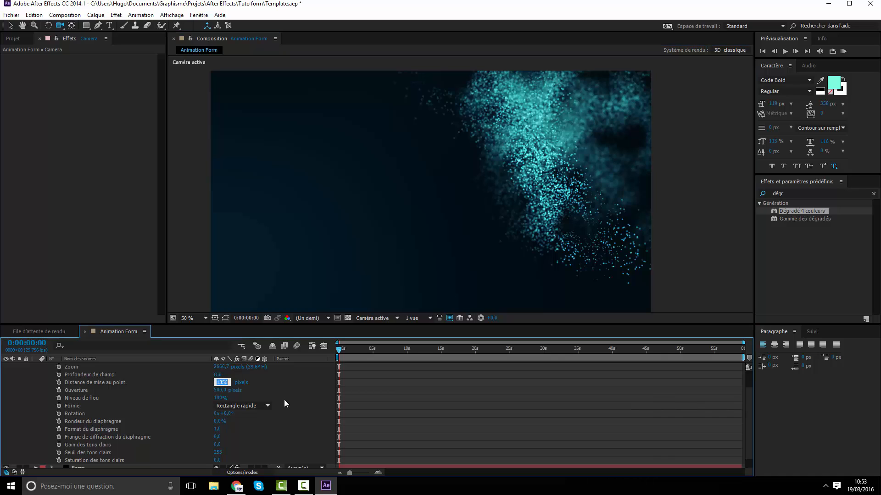
type("1500")
key("Return")
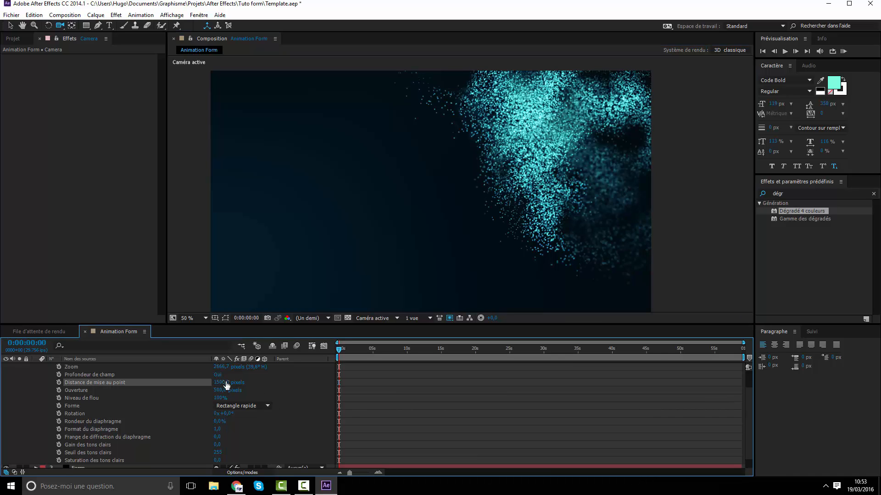
left_click(227, 384)
type("1300")
key("Return")
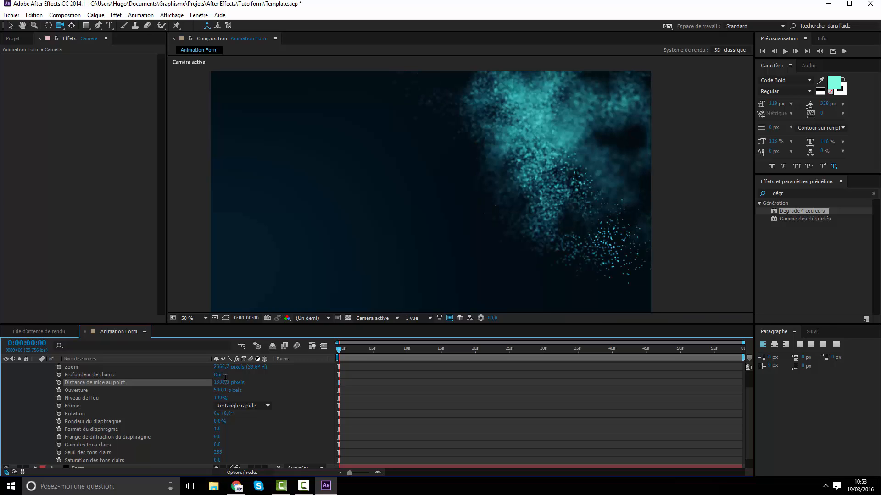
Set the camera's focus distance to 1350 pixels and its aperture to 700 pixels
left_click(219, 386)
type("1350")
key("Return")
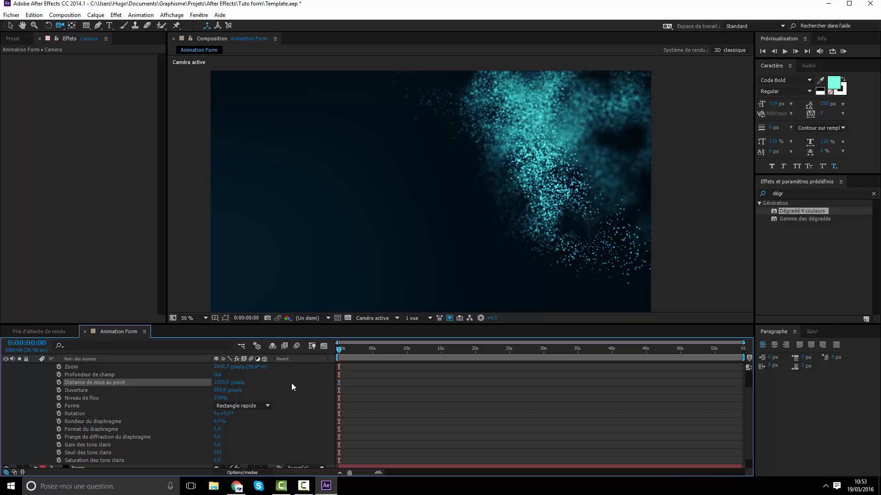
left_click(220, 390)
type("700")
key("Return")
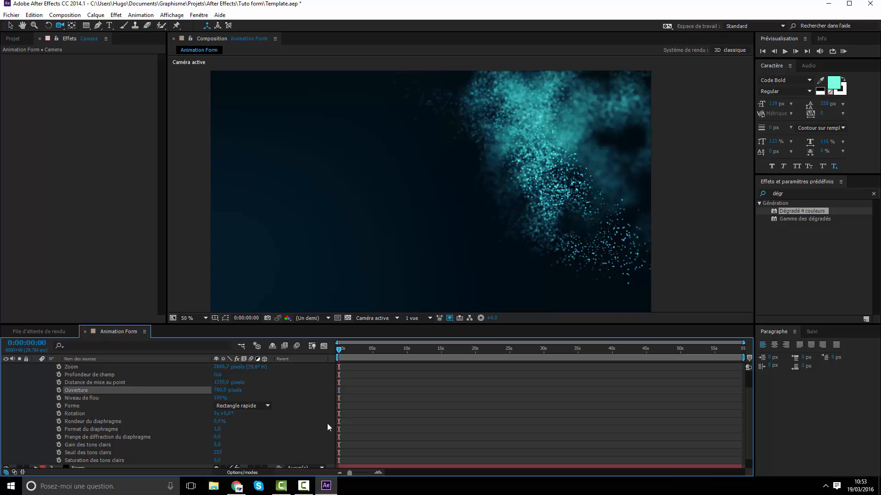
Set the Form layer's Particles in X and Particles in Y to 175 each, and preview the animation
scroll(255, 413, "down", 1)
scroll(255, 413, "up", 3)
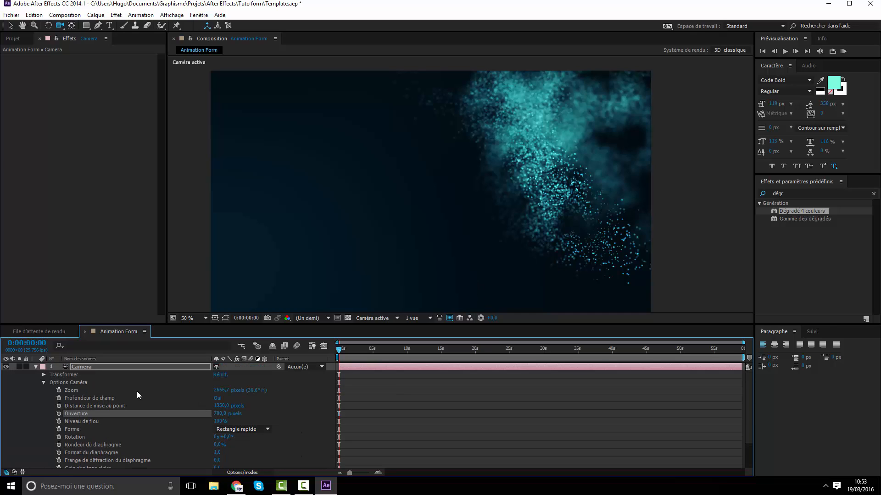
scroll(124, 441, "down", 3)
left_click(96, 456)
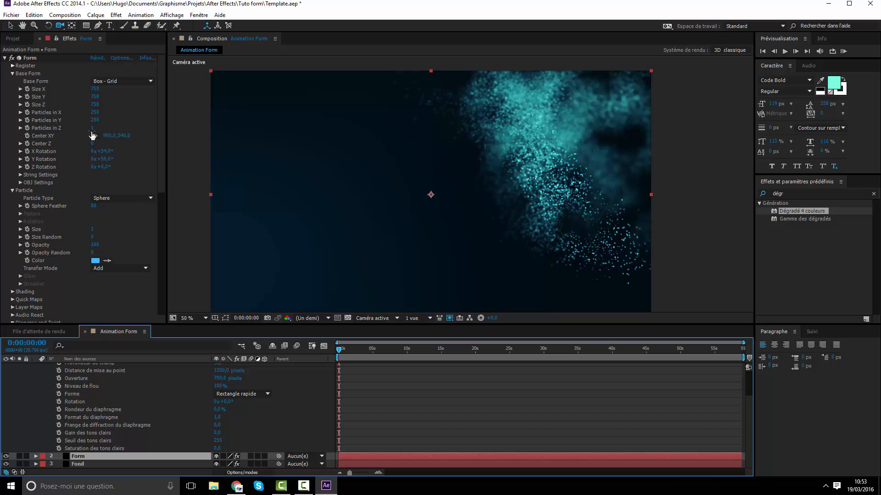
left_click(95, 112)
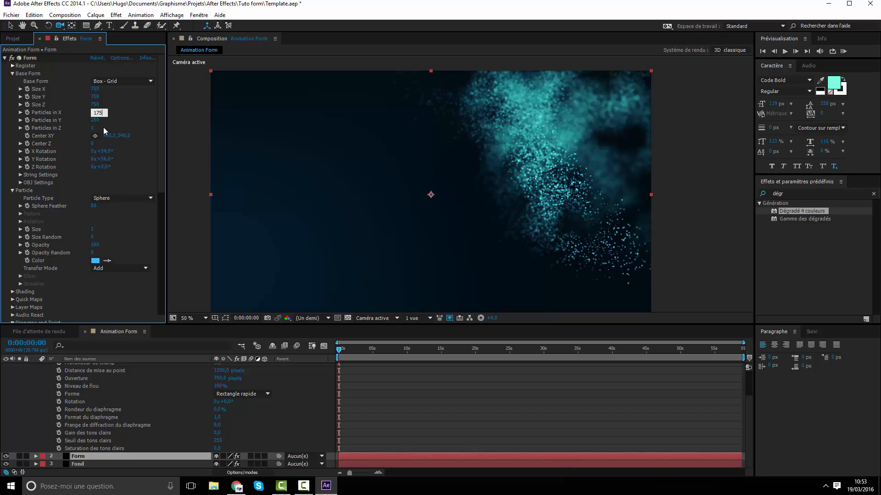
left_click(97, 121)
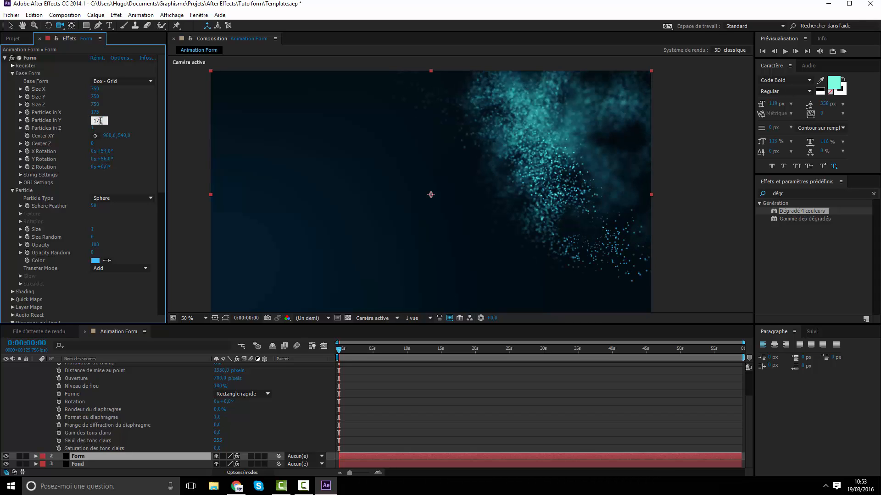
left_click(133, 119)
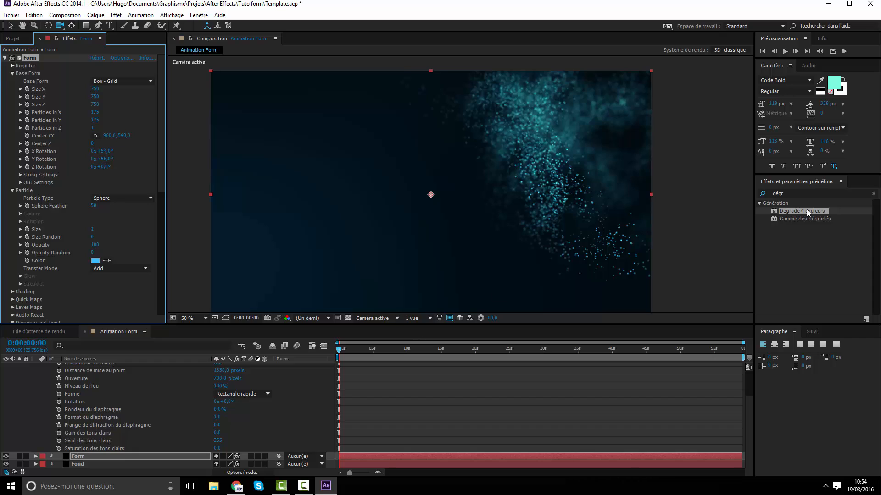
left_click(485, 375)
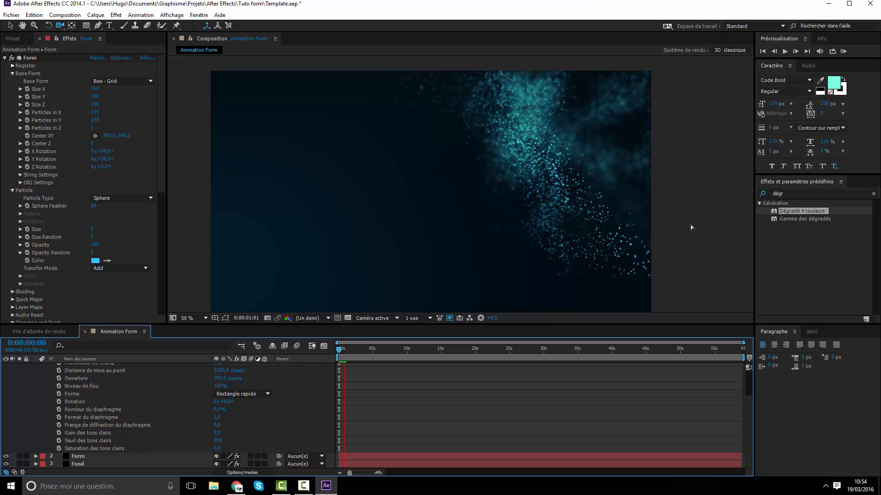
key("space")
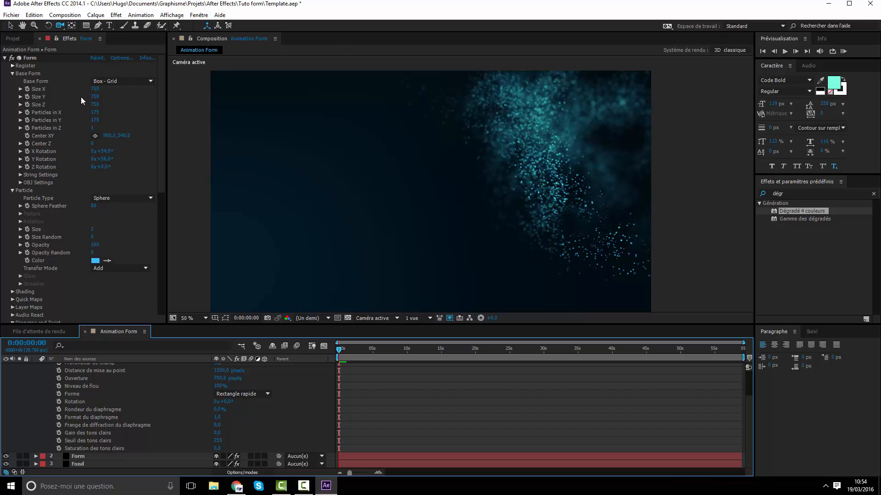
key("space")
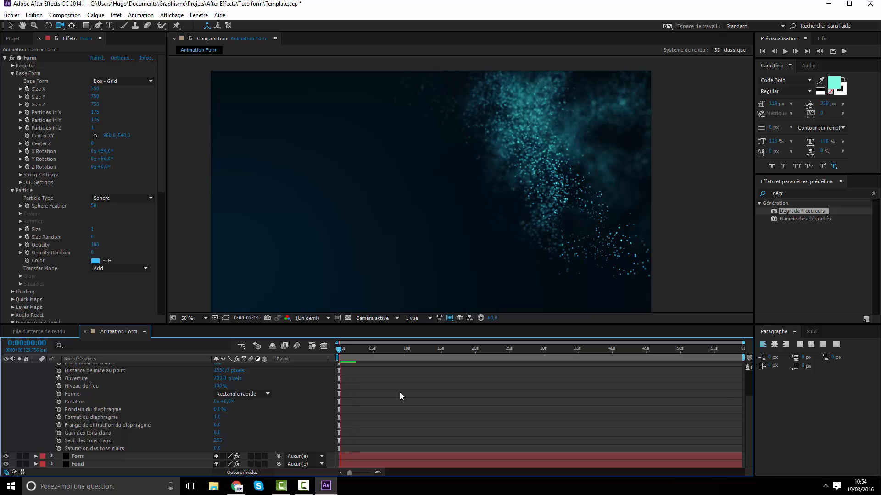
key("space")
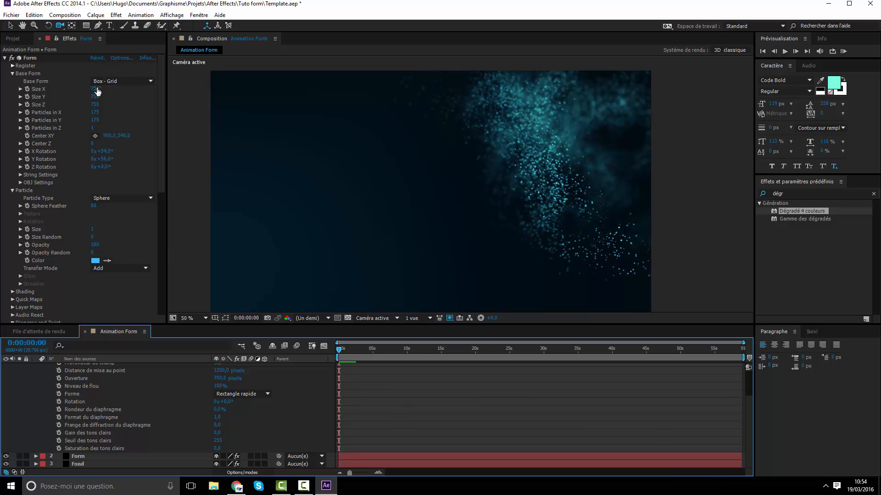
Add keyframes for the base form's Size X, Size Y and Size Z at the start of the composition
left_click(28, 88)
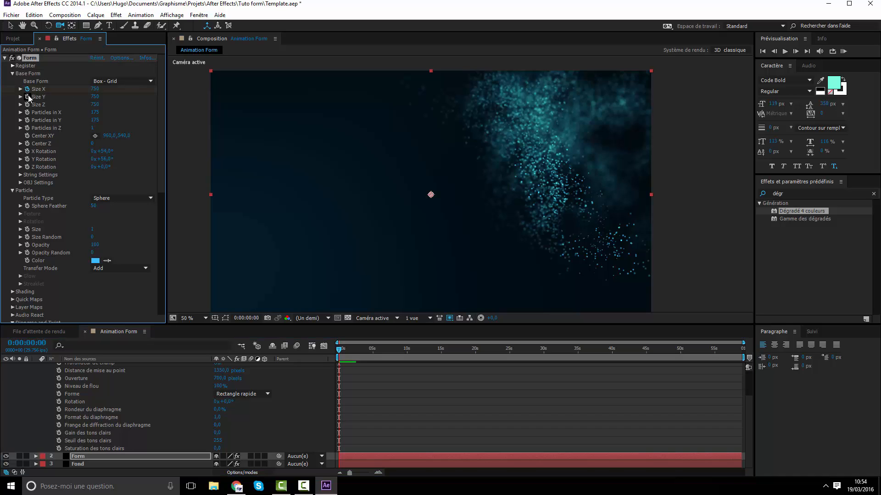
left_click(27, 97)
left_click(28, 105)
At 0:00:09:24, set the base form's Size X, Size Y and Size Z to 900, and preview the animation from the start
left_click(406, 352)
left_click(95, 89)
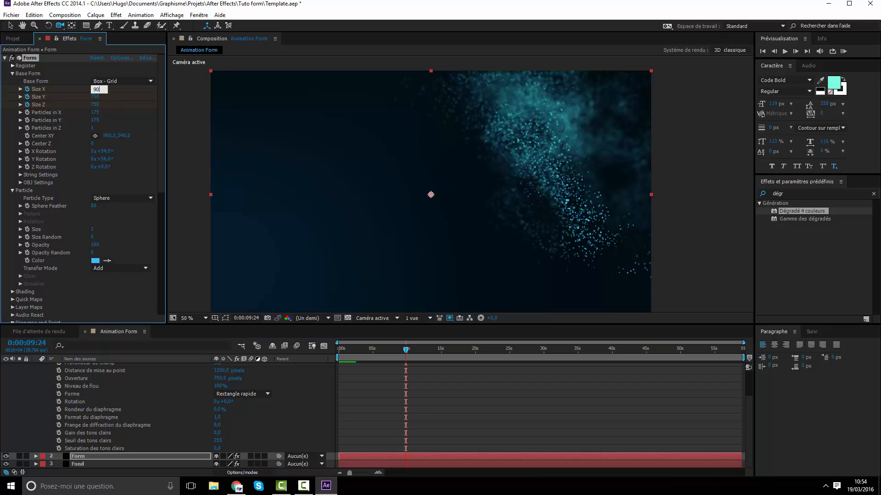
type("900")
key("Return")
left_click(97, 97)
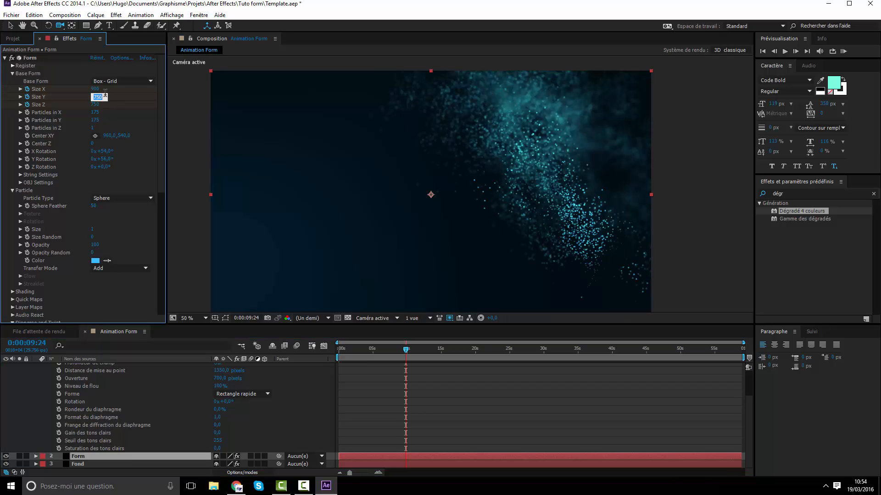
type("900")
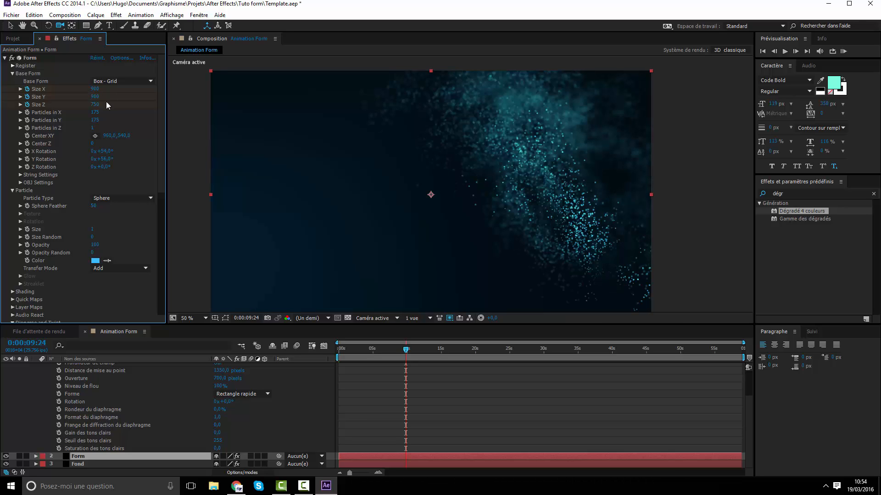
left_click(95, 105)
type("900")
key("Return")
left_click_drag(347, 351, 318, 352)
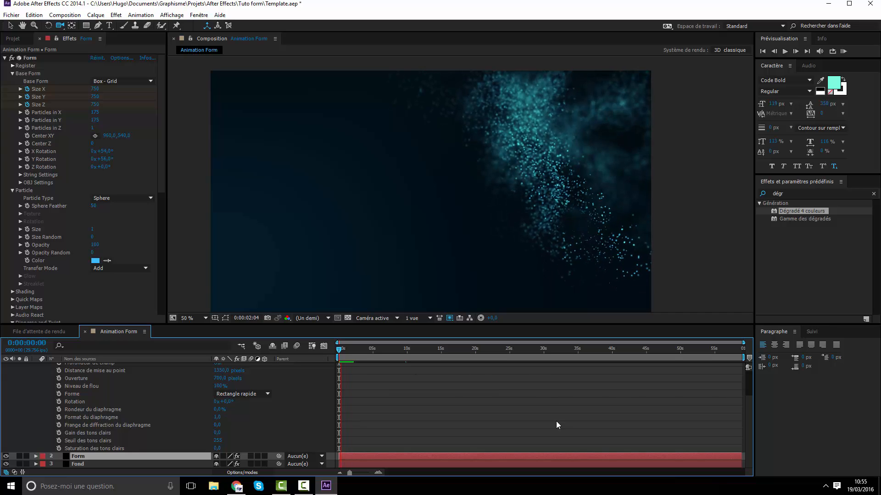
key("space")
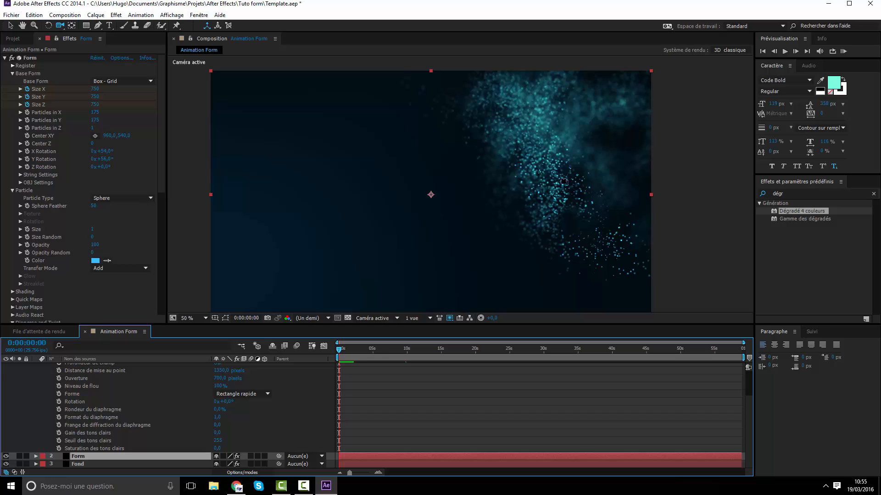
Try a reduced particle Size of 0.8 on the Form layer
left_click(93, 229)
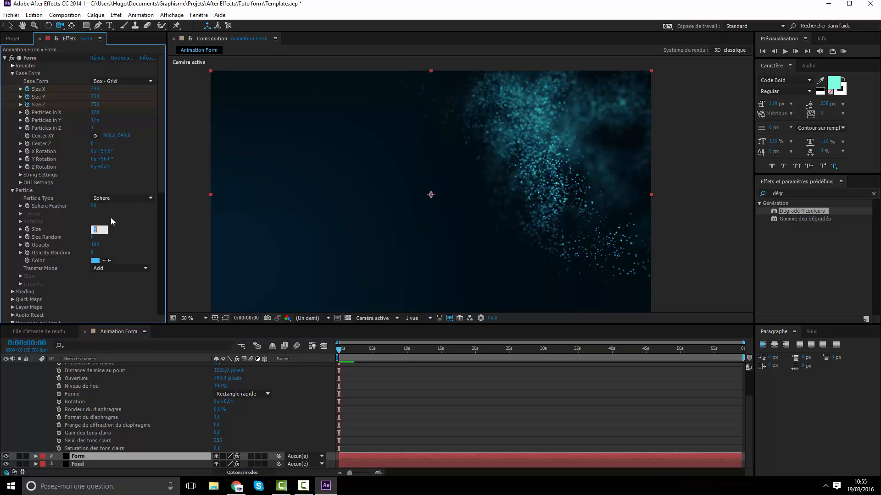
key("Return")
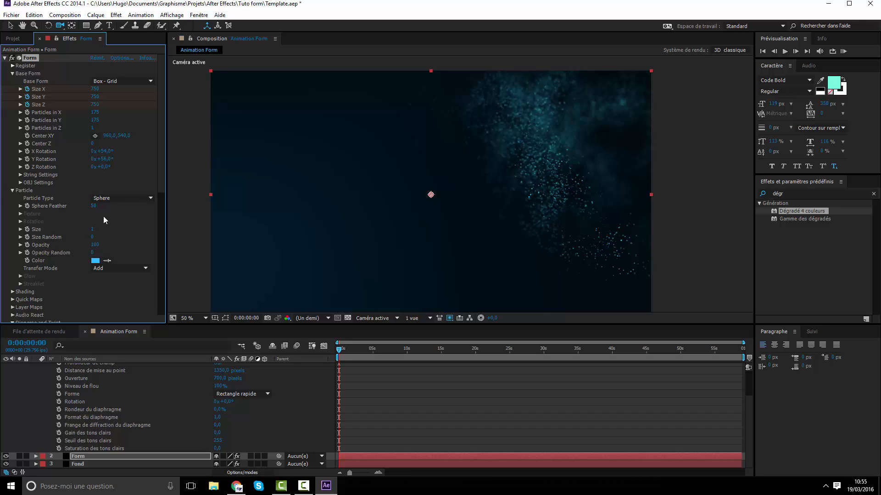
left_click(94, 229)
type(".8")
key("Return")
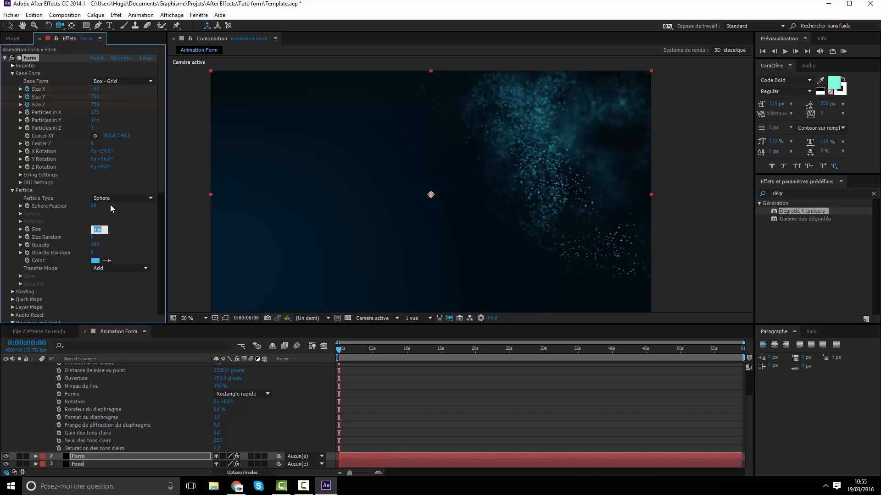
key("Return")
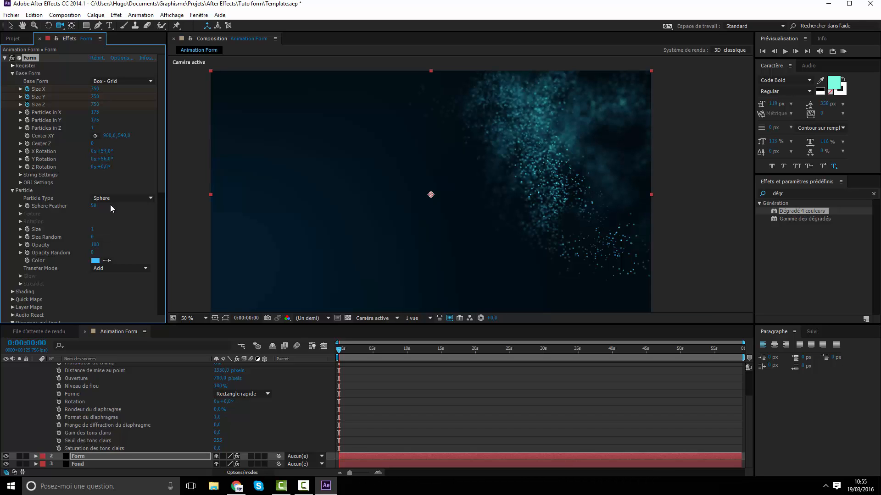
Set the Form layer's particle Size to 0.85
left_click(94, 228)
type(".")
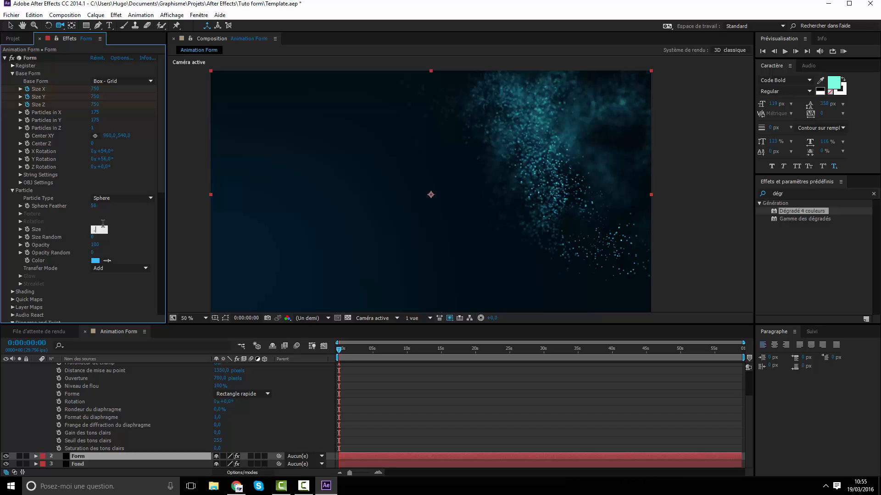
type("85")
key("Return")
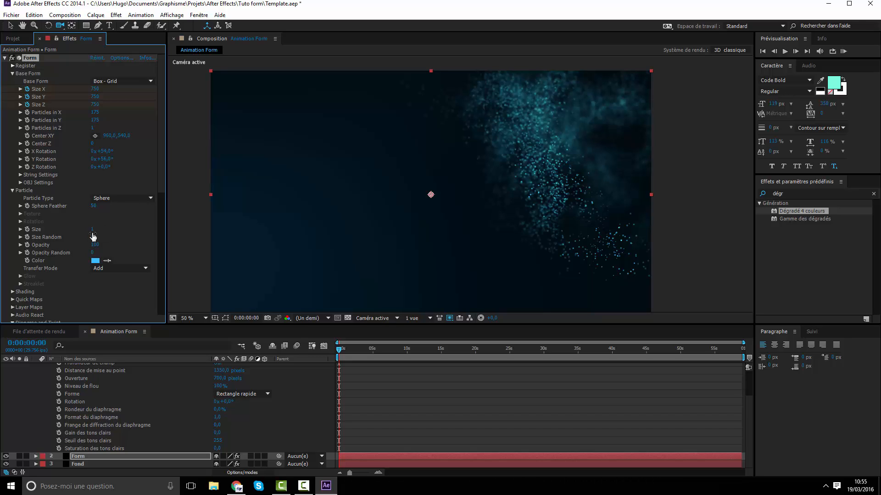
left_click(92, 230)
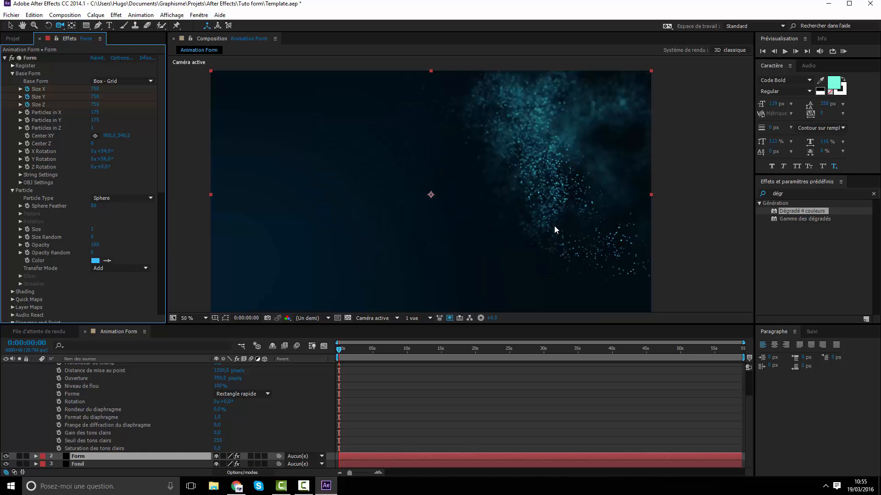
Move the camera so the particle cloud shifts slightly left and down in the frame, and slightly enlarge the particles
scroll(554, 225, "up", 1)
scroll(554, 226, "down", 2)
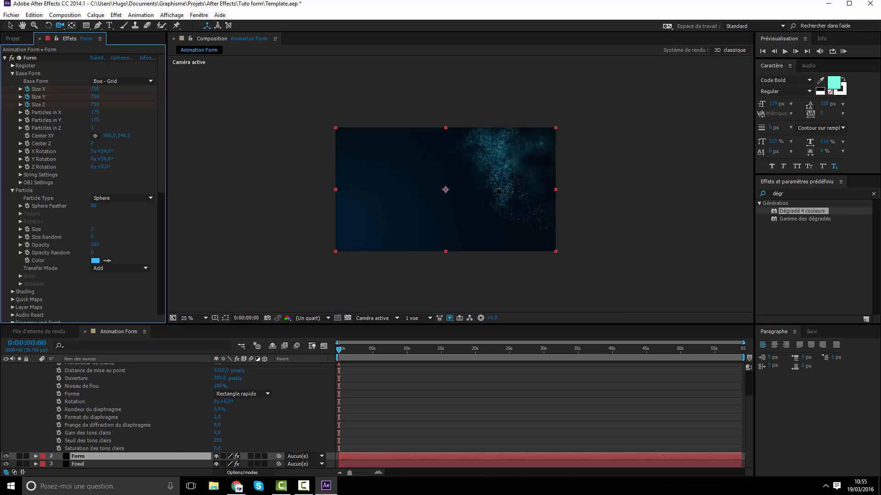
left_click_drag(500, 191, 484, 197)
scroll(527, 214, "up", 1)
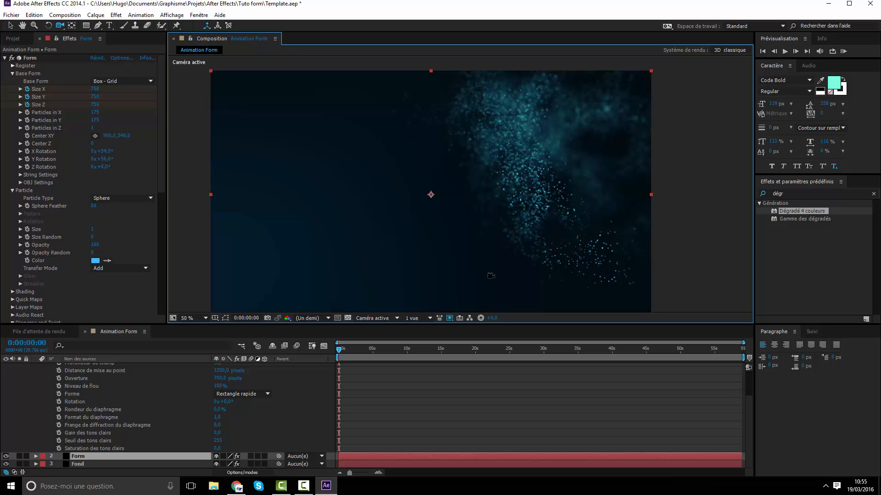
key("space")
key("space")
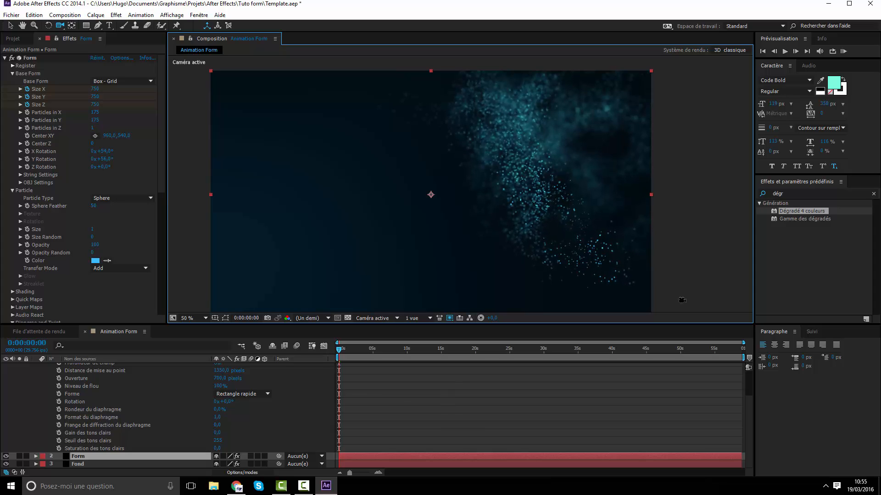
left_click(101, 226)
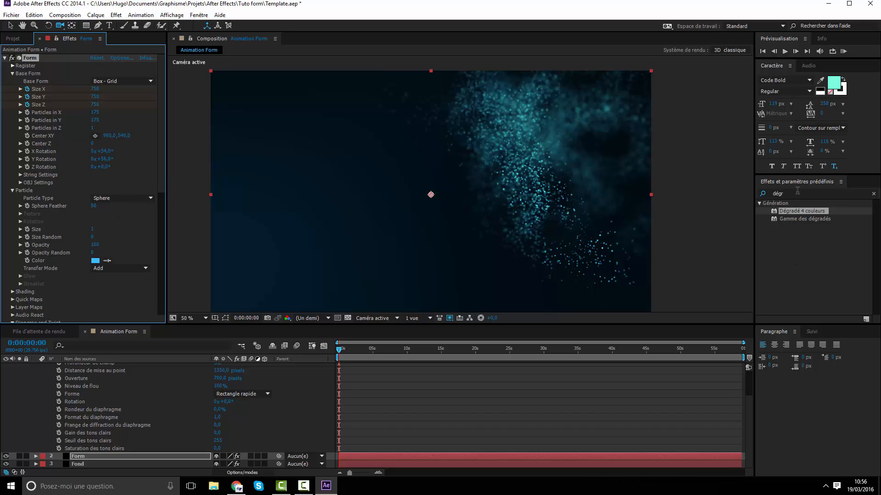
scroll(93, 428, "up", 10)
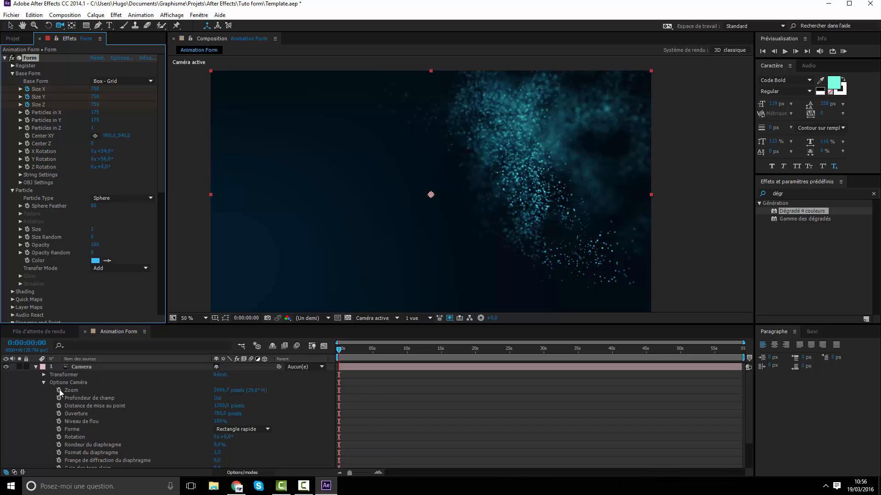
Create a new composition named Texte and place it in the Composition(s) folder
left_click(35, 366)
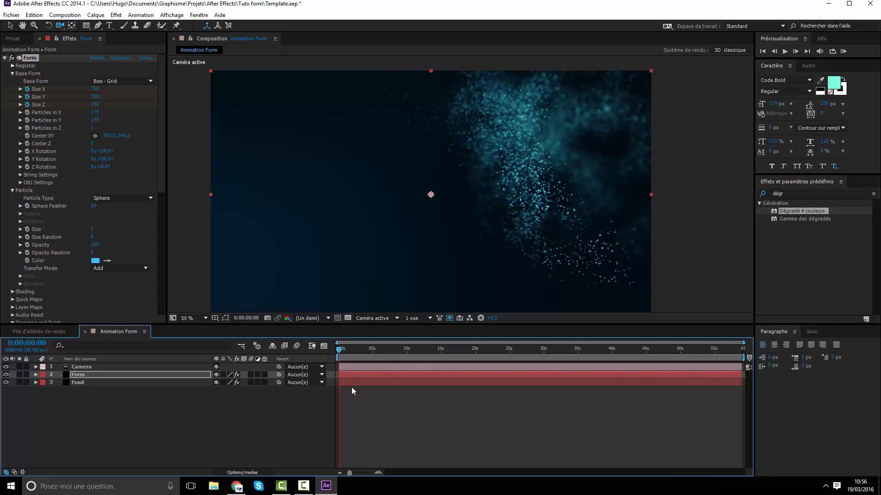
right_click(392, 411)
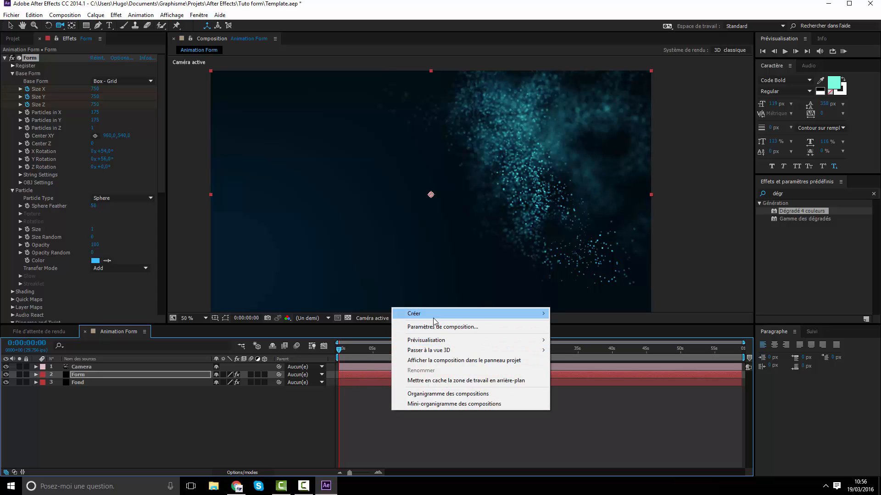
left_click(359, 437)
left_click(14, 41)
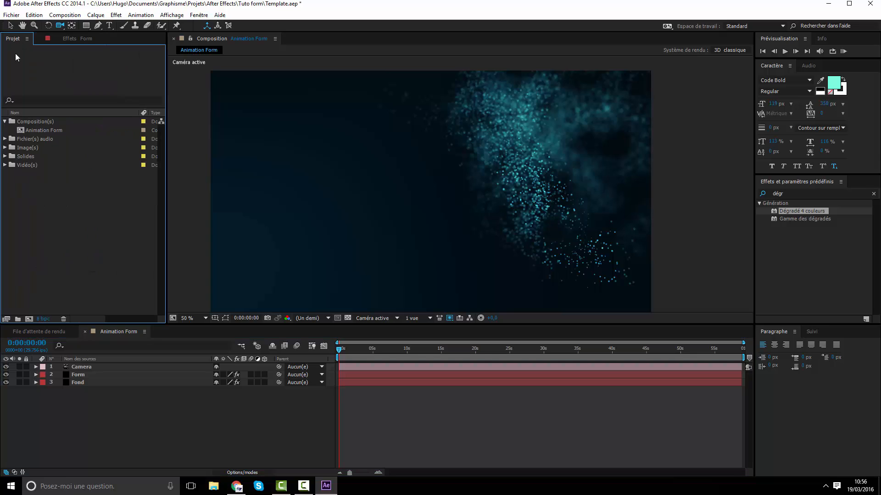
right_click(36, 213)
left_click(53, 218)
type("Texte")
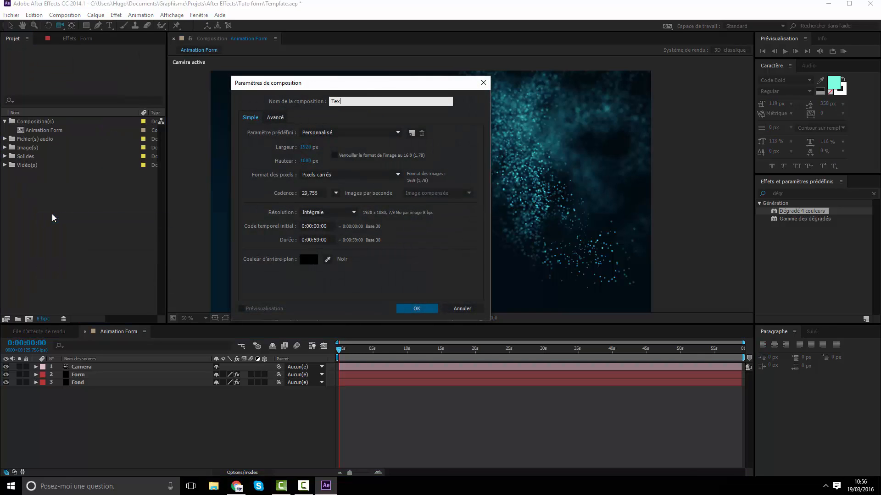
key("Return")
left_click_drag(25, 176, 34, 120)
Add a text layer reading MS DESIGN to the Texte composition
right_click(409, 383)
mouse_move(445, 287)
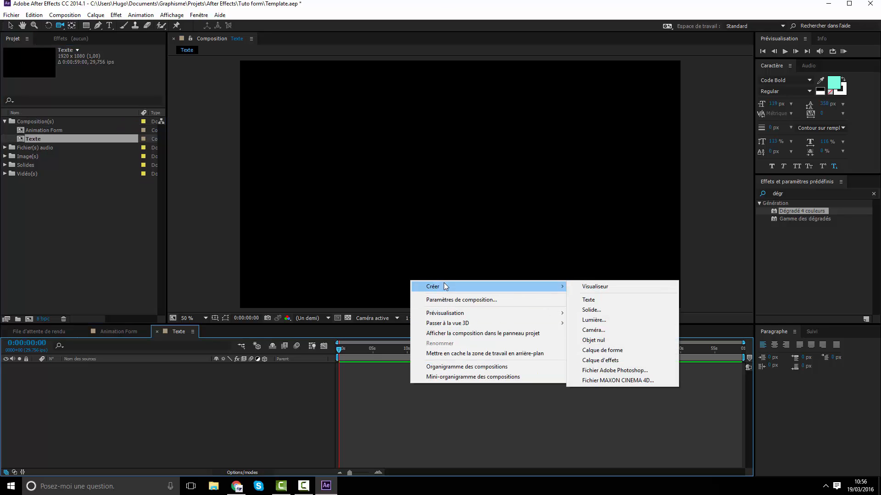
left_click(615, 302)
type("MS DESIGN")
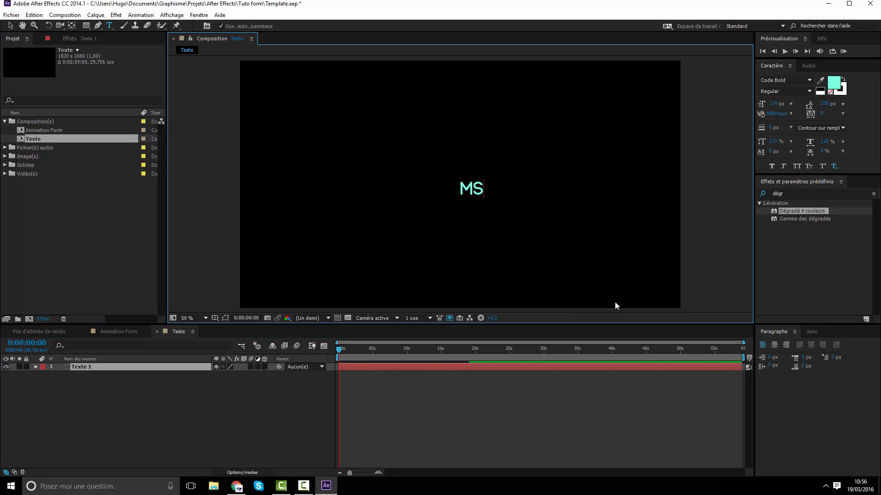
left_click(470, 437)
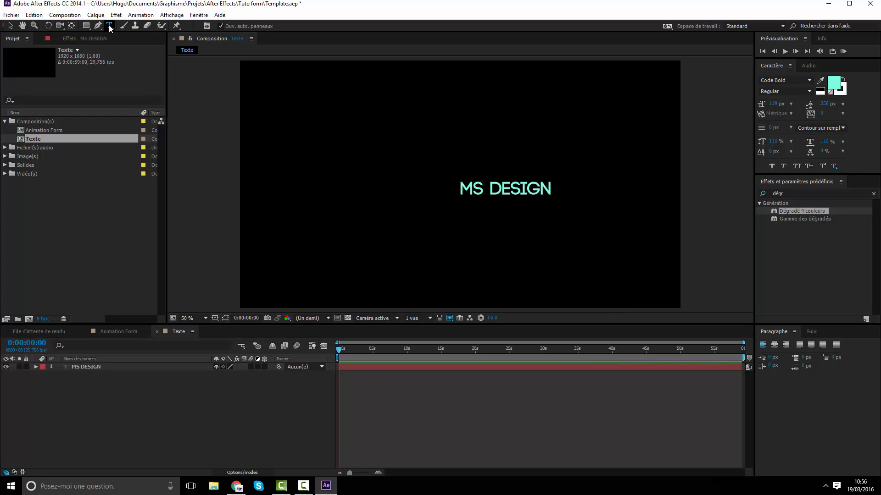
Add a second text reading PRESENTS in the lower middle area of the Texte composition
left_click(366, 258)
type("PRESENTS")
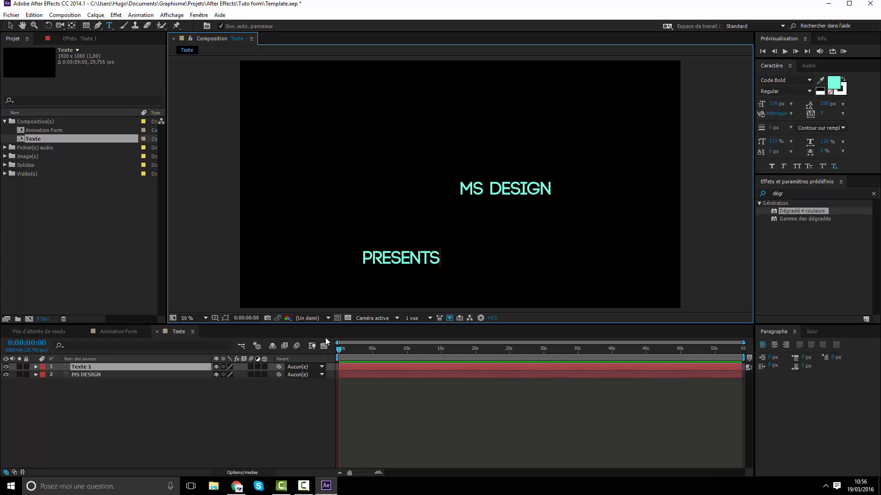
left_click_drag(371, 258, 504, 259)
Play the Animation form reference video from the Documents folder, examine its title texts, and return to After Effects
left_click(213, 486)
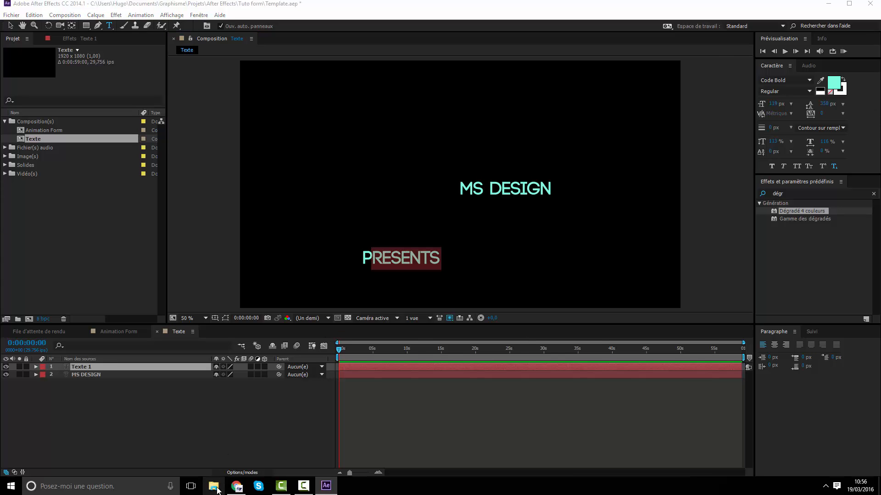
left_click(411, 195)
double_click(621, 198)
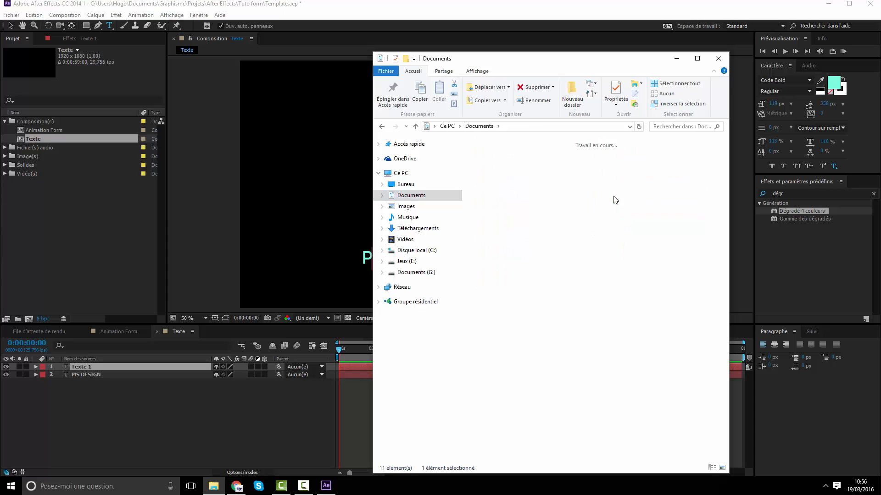
double_click(631, 163)
double_click(523, 175)
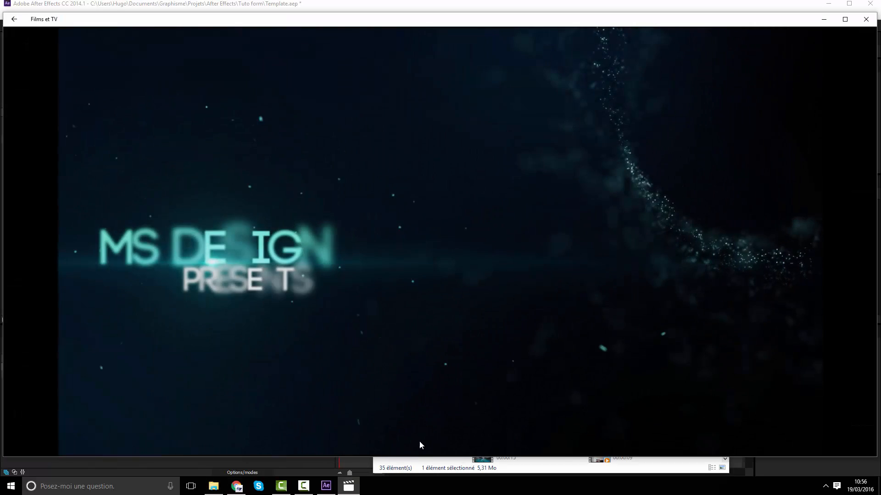
left_click(420, 442)
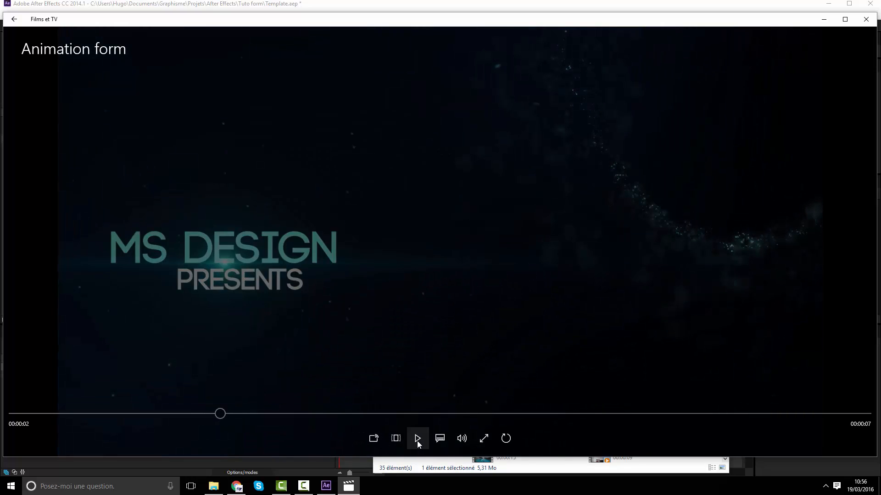
left_click(417, 441)
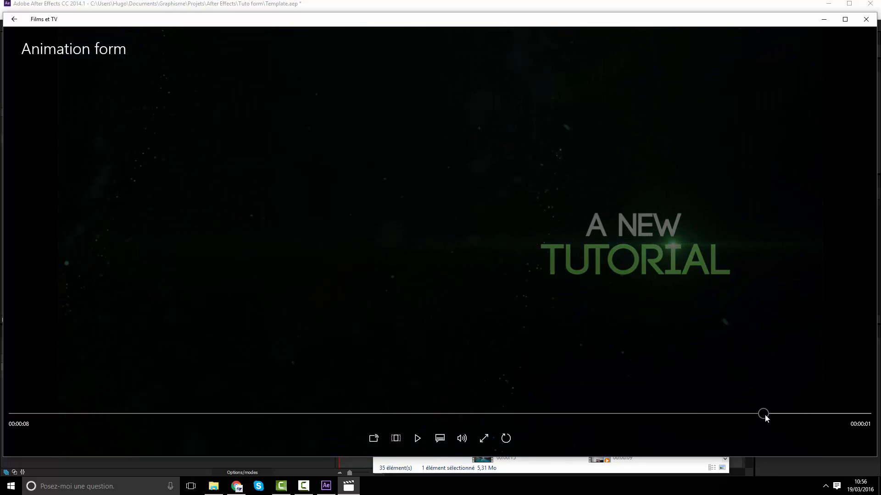
left_click_drag(765, 414, 109, 409)
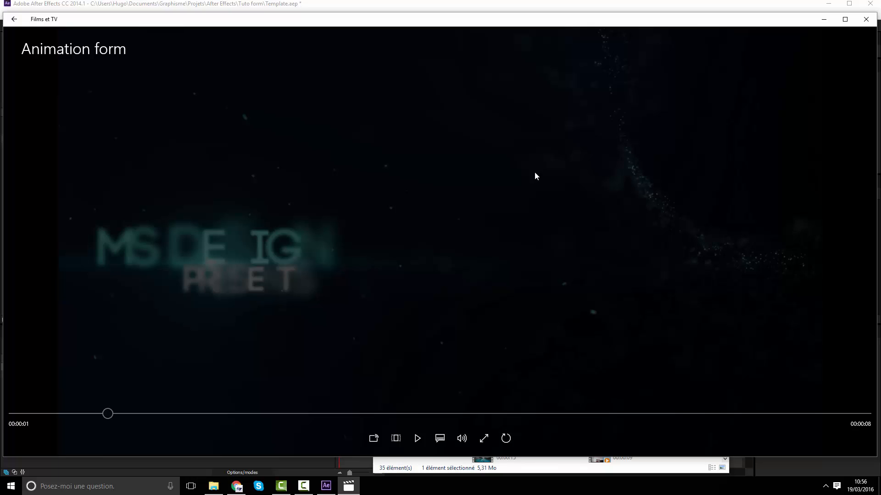
left_click(866, 19)
left_click(412, 4)
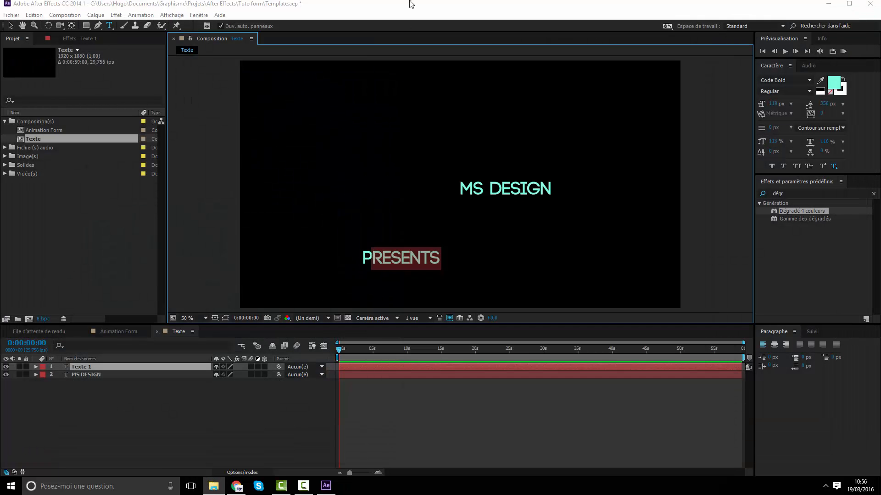
Select the whole PRESENTS text and set its fill colour to white
left_click_drag(414, 256, 356, 259)
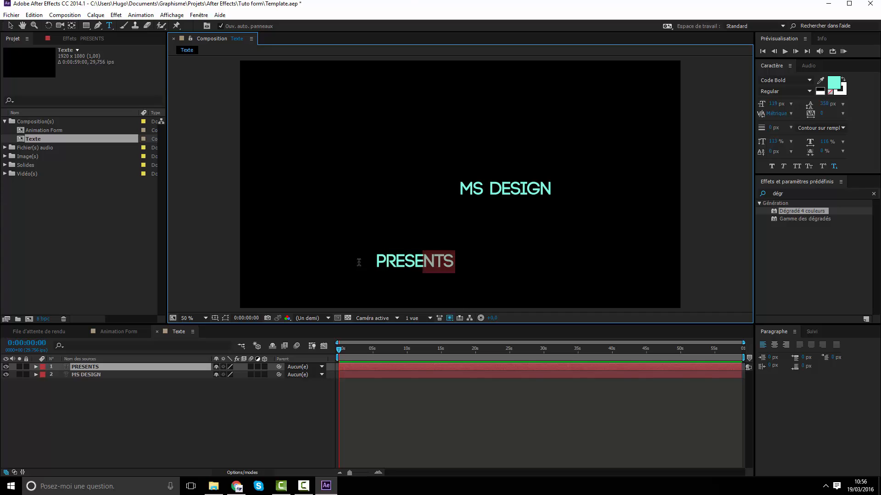
left_click(833, 83)
left_click_drag(44, 41, 1, 29)
left_click(213, 24)
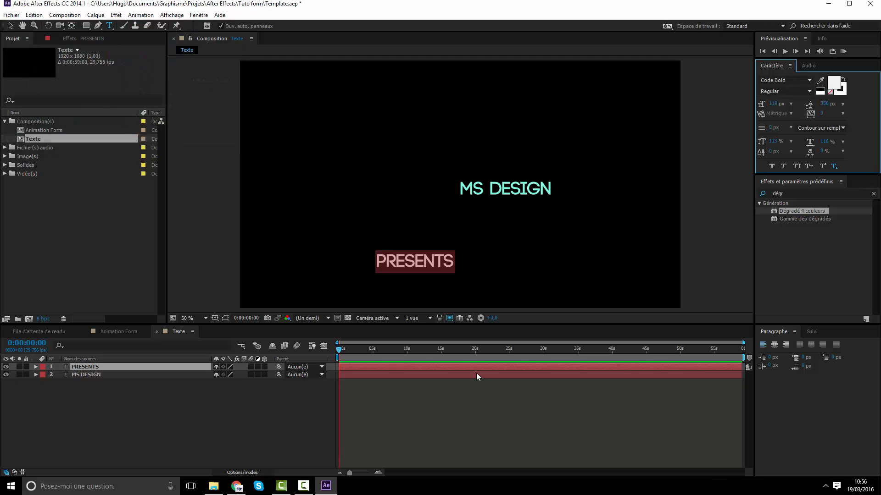
left_click(482, 374)
left_click(538, 180)
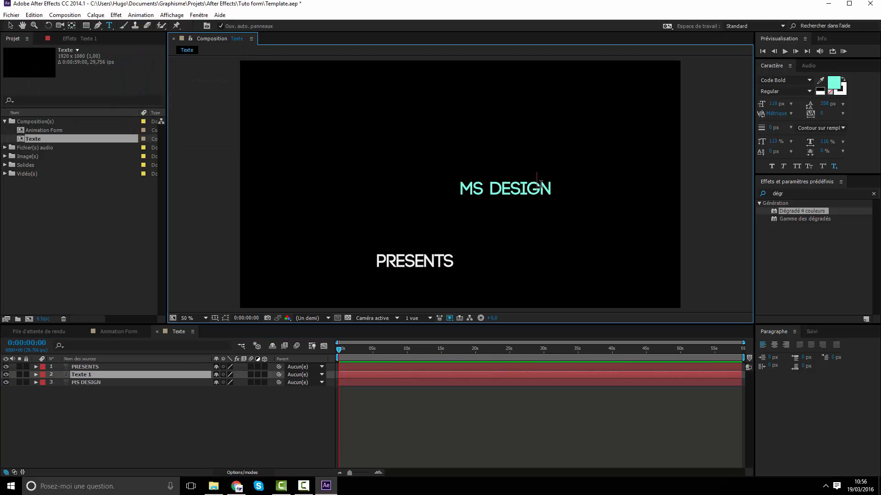
left_click(466, 403)
key("ctrl+z")
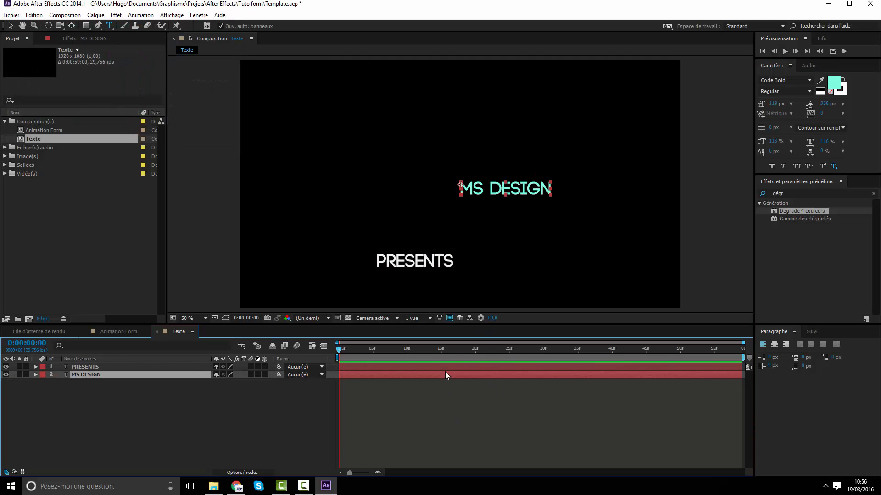
Reorder the layers so MS DESIGN sits above PRESENTS
left_click_drag(445, 370, 447, 373)
left_click(450, 379)
left_click(447, 375)
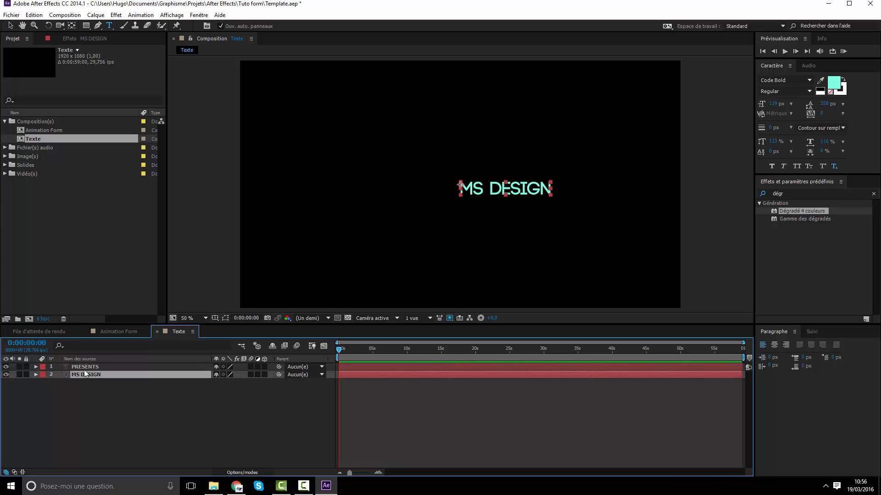
left_click_drag(95, 367, 95, 378)
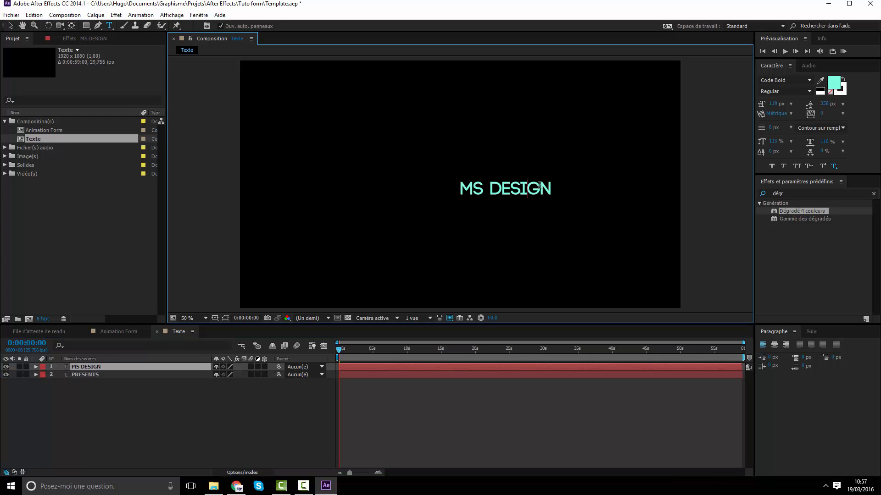
Select the whole MS DESIGN text and change its fill colour to light blue
left_click_drag(553, 189, 392, 187)
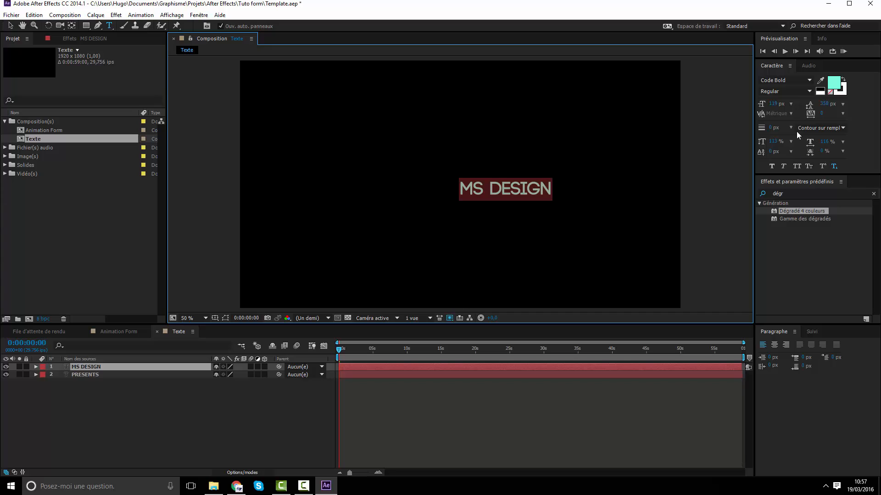
left_click(835, 81)
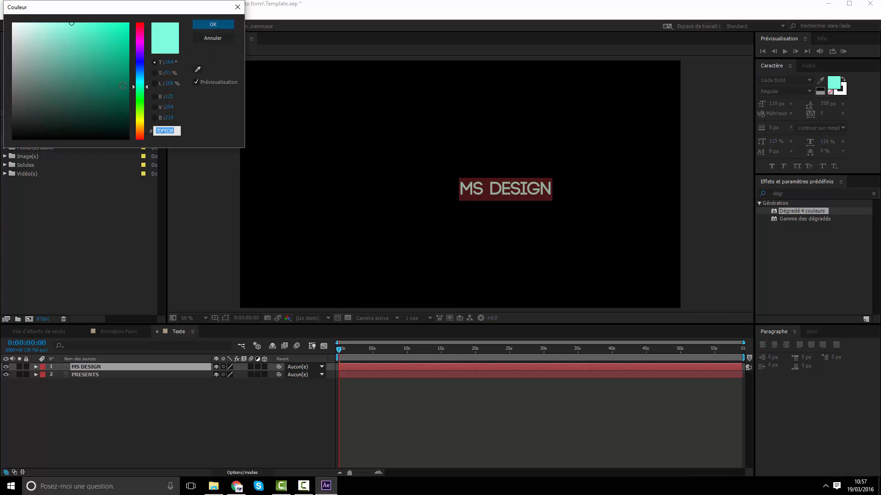
left_click_drag(139, 86, 137, 76)
mouse_move(87, 30)
left_mouse_down()
mouse_move(81, 23)
mouse_move(87, 45)
mouse_move(85, 35)
left_mouse_up()
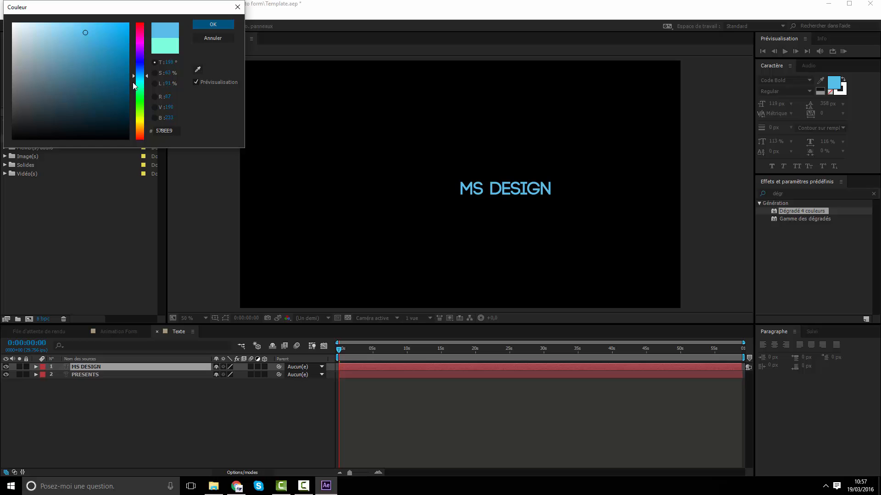
left_click_drag(134, 86, 136, 78)
left_click(213, 24)
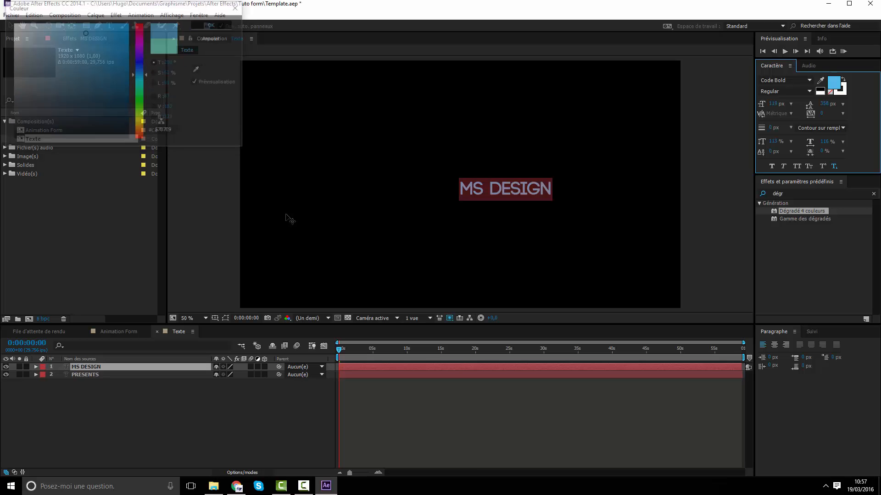
Look for the PRESENTS text in the composition view, toggling the visibility of MS DESIGN and the solo state of PRESENTS
left_click(348, 373)
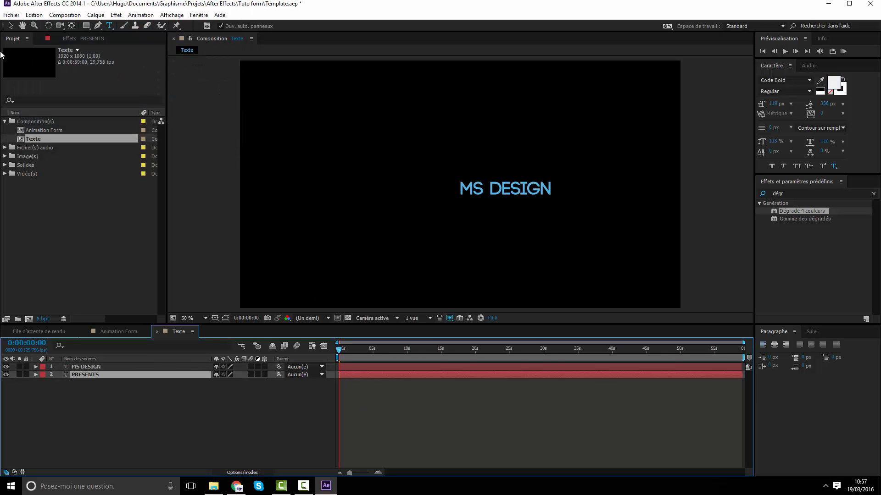
key("v")
left_click_drag(414, 216, 432, 201)
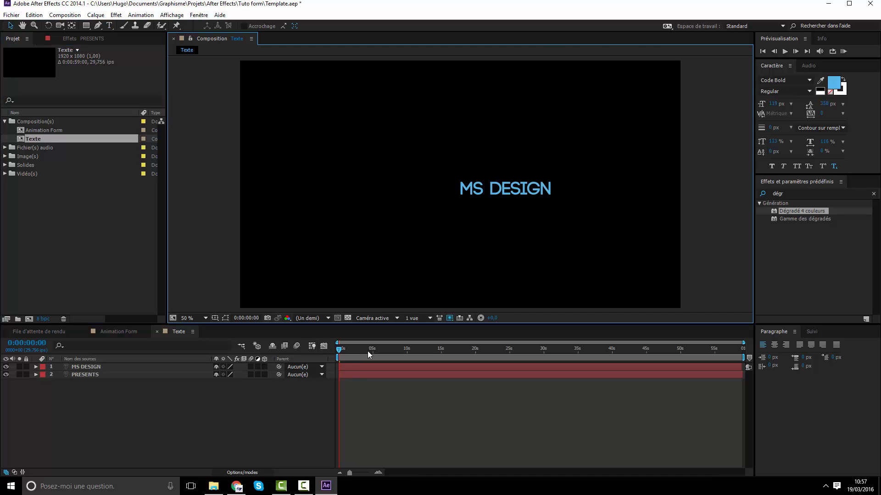
left_click(359, 375)
scroll(373, 253, "down", 2)
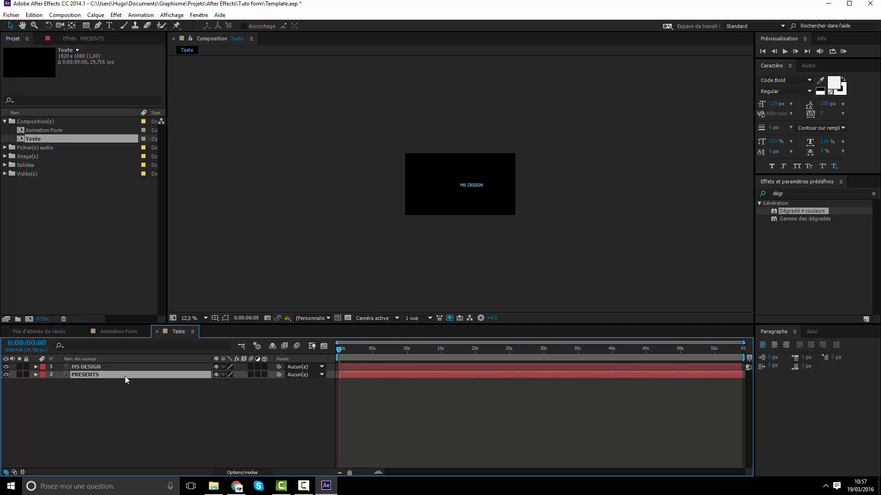
scroll(419, 214, "up", 1)
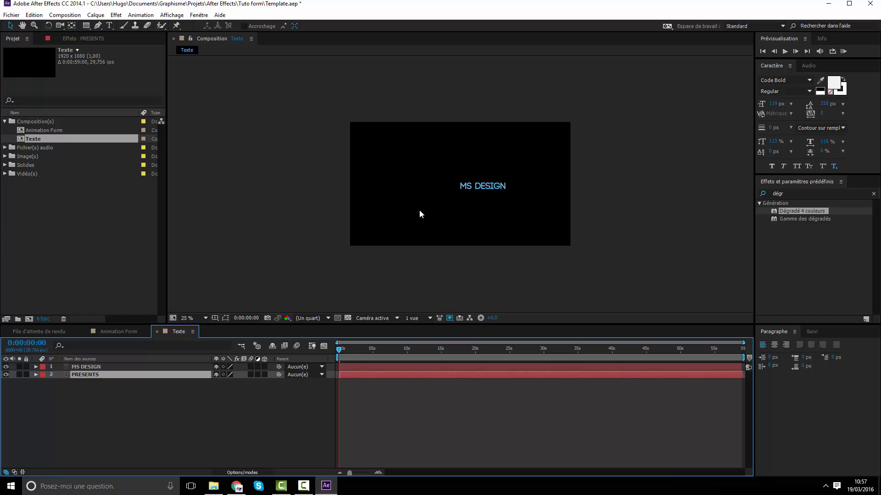
left_click(6, 367)
left_click(6, 367)
left_click(21, 374)
left_click(21, 373)
scroll(337, 226, "up", 1)
left_click(376, 381)
left_click(379, 373)
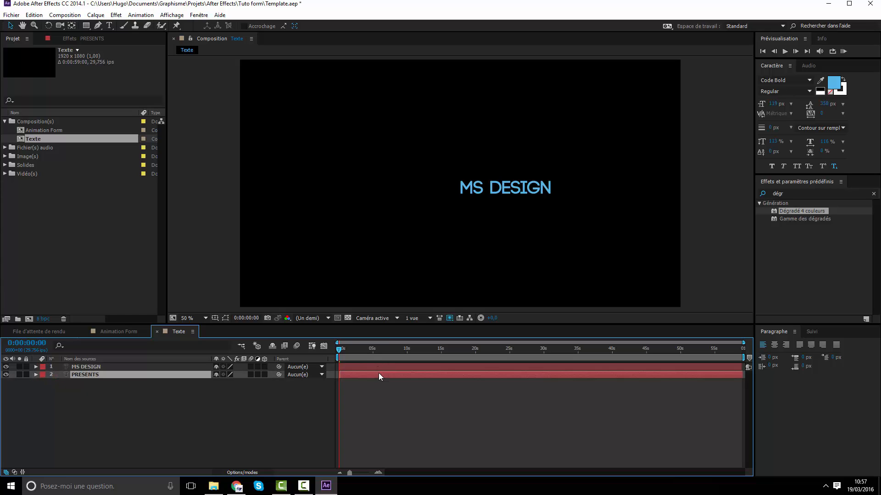
Select the contents of the PRESENTS text layer and set its fill colour to a near-white pink
left_click(110, 26)
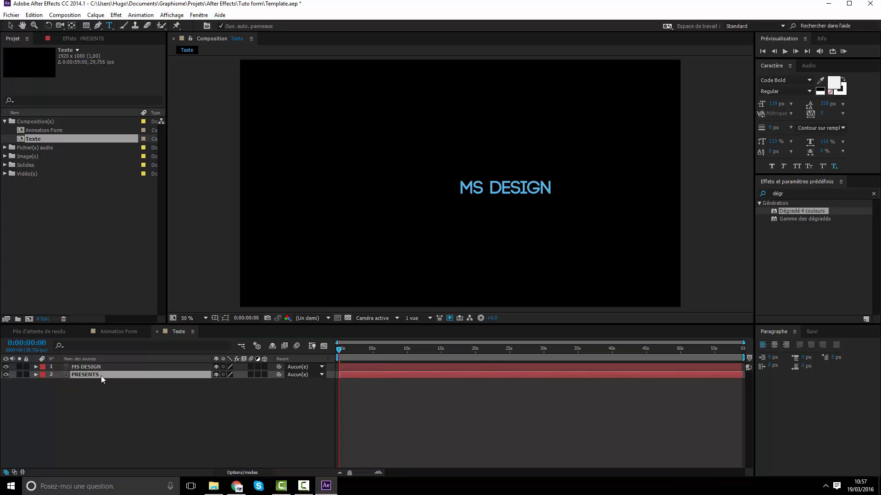
left_click(454, 259)
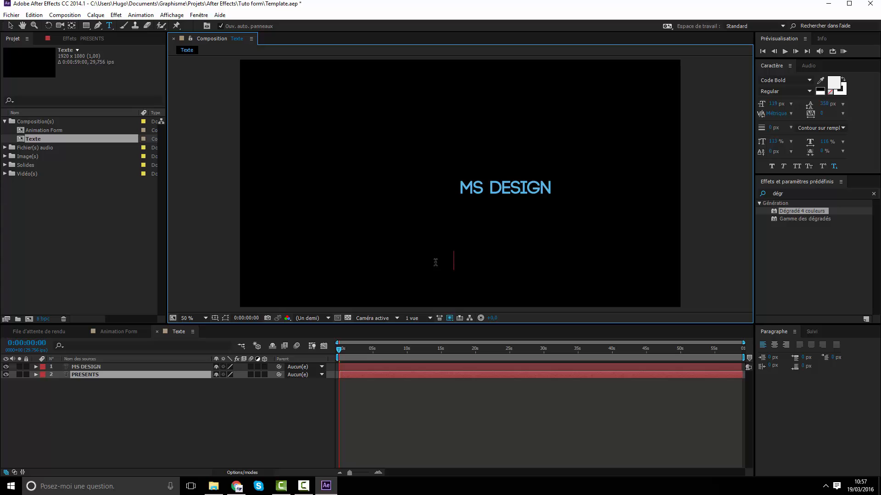
left_click_drag(435, 262, 279, 263)
left_click(836, 83)
mouse_move(70, 98)
left_mouse_down()
mouse_move(49, 36)
mouse_move(16, 8)
left_mouse_up()
left_click(212, 25)
left_click(367, 394)
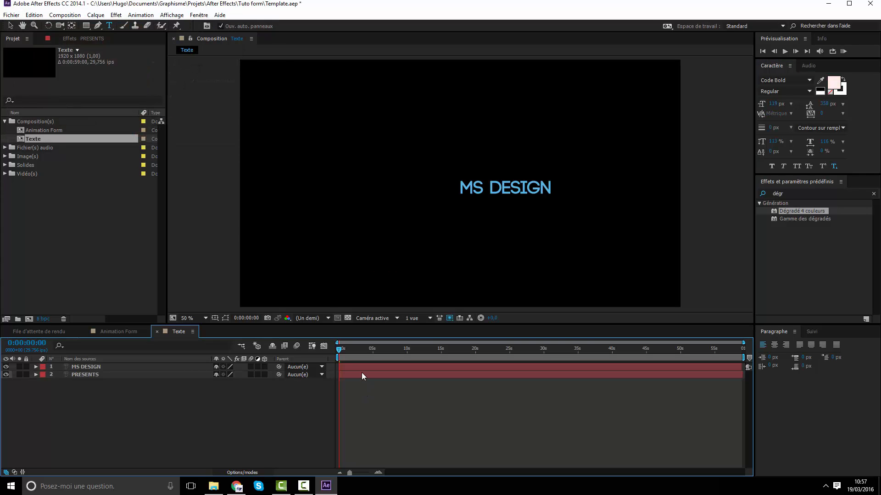
left_click(361, 373)
key("ctrl+d")
right_click(364, 393)
left_click(359, 401)
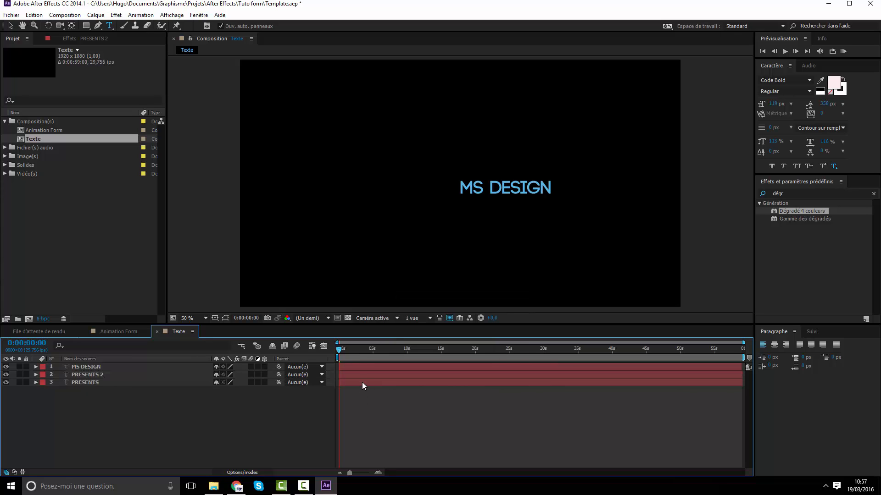
key("ctrl+z")
Delete the two existing PRESENTS layers and create a new text layer reading PRESENTS in the Texte composition
key("Delete")
right_click(359, 396)
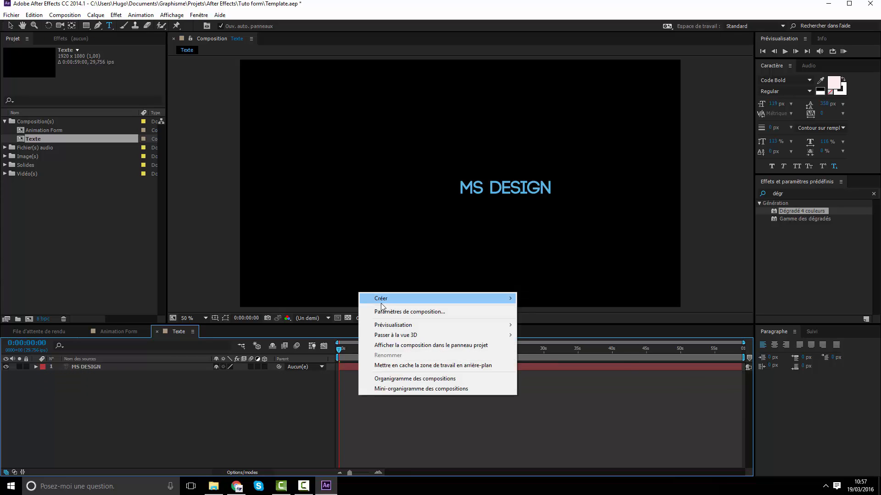
mouse_move(381, 302)
left_click(560, 311)
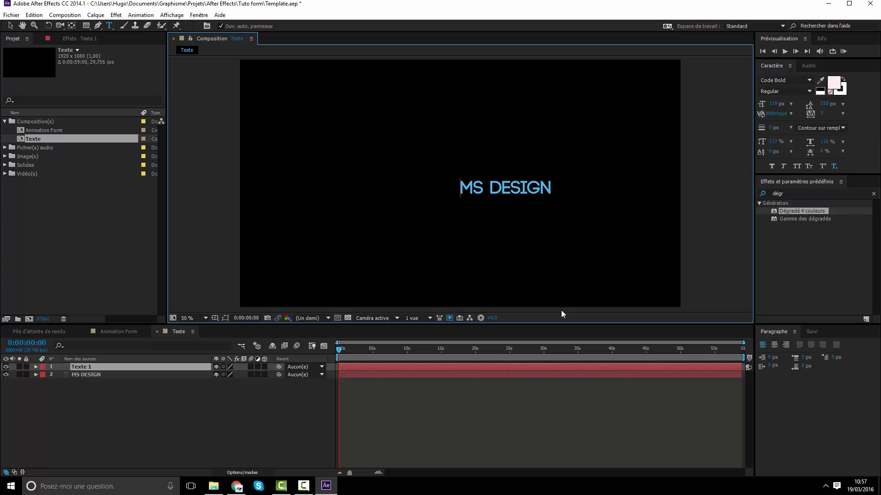
type("PRESENTS")
left_click(403, 422)
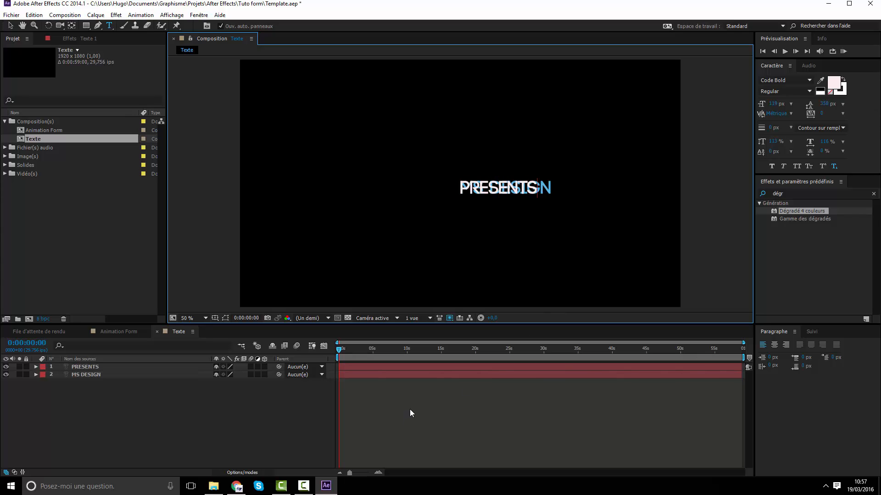
left_click(408, 368)
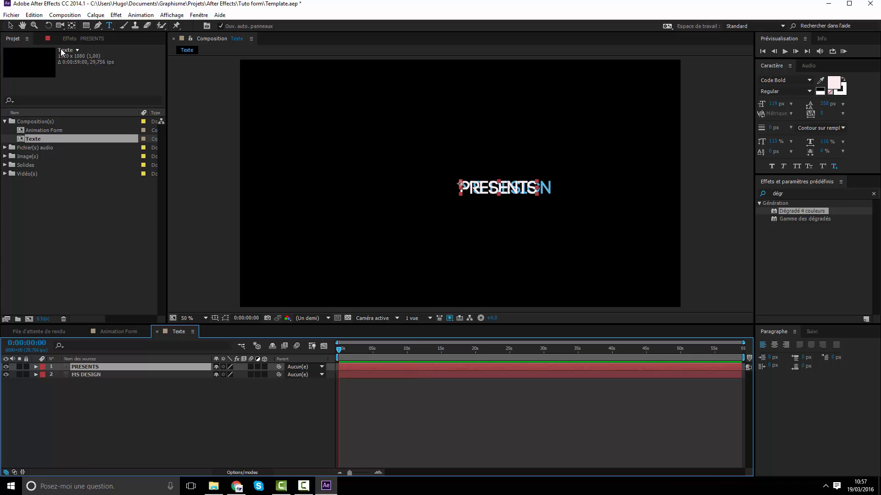
left_click(2, 28)
left_click_drag(114, 17, 236, 37)
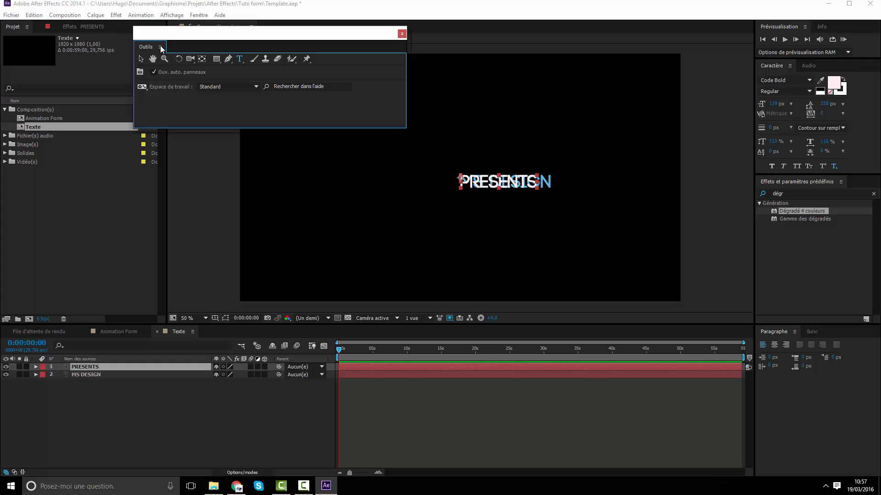
left_click_drag(136, 42, 10, 21)
Place the PRESENTS text just beneath MS DESIGN with the Selection tool and scale it to about 50.4%
left_click(10, 25)
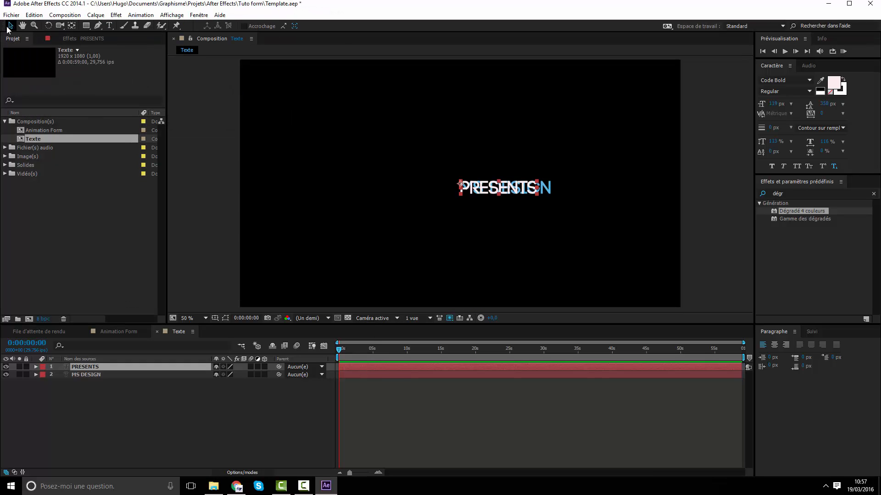
left_click_drag(508, 193, 509, 218)
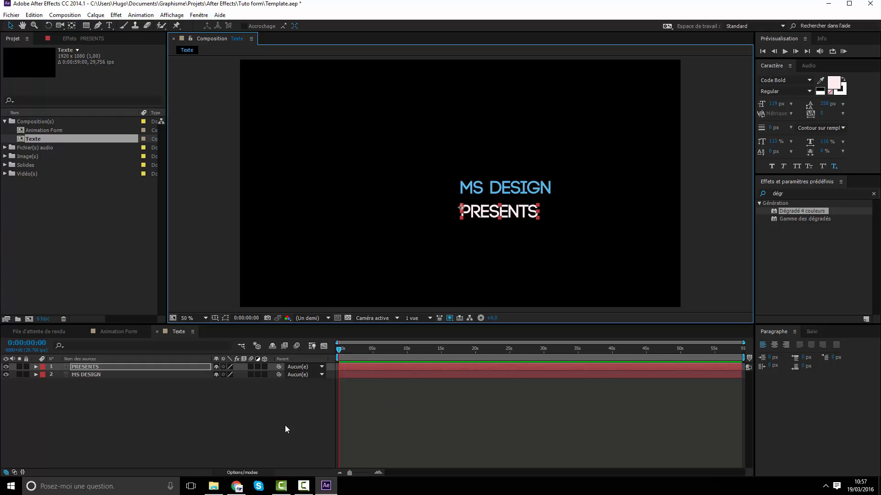
key("s")
left_click_drag(246, 375, 18, 372)
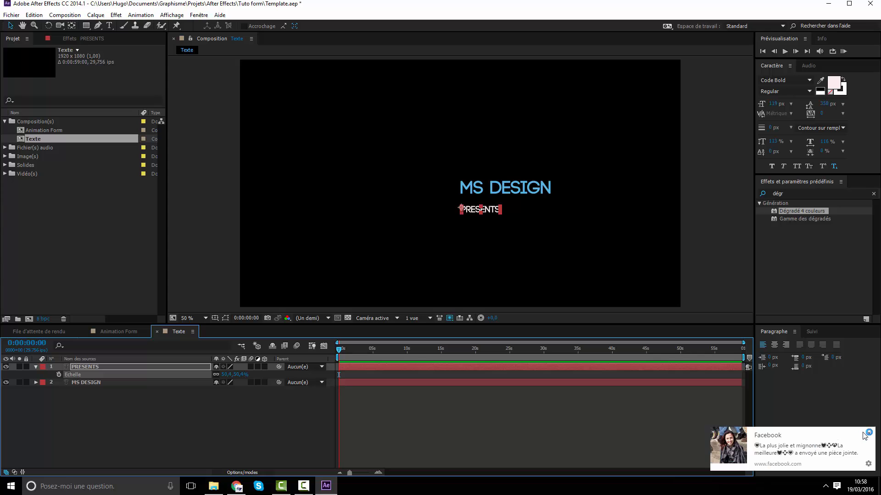
left_click_drag(487, 210, 486, 203)
Play Animation form.wmv from the Vidéos folder to check the reference title layout, pause it, and return to After Effects
left_click(213, 486)
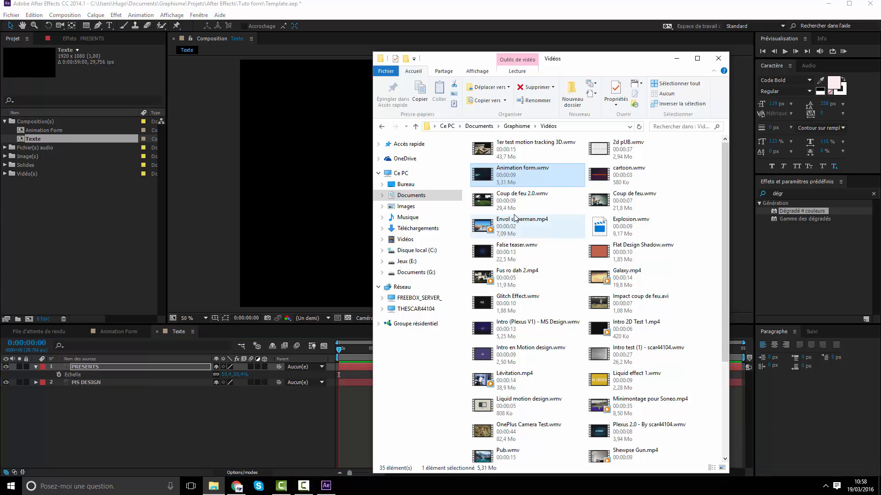
double_click(530, 175)
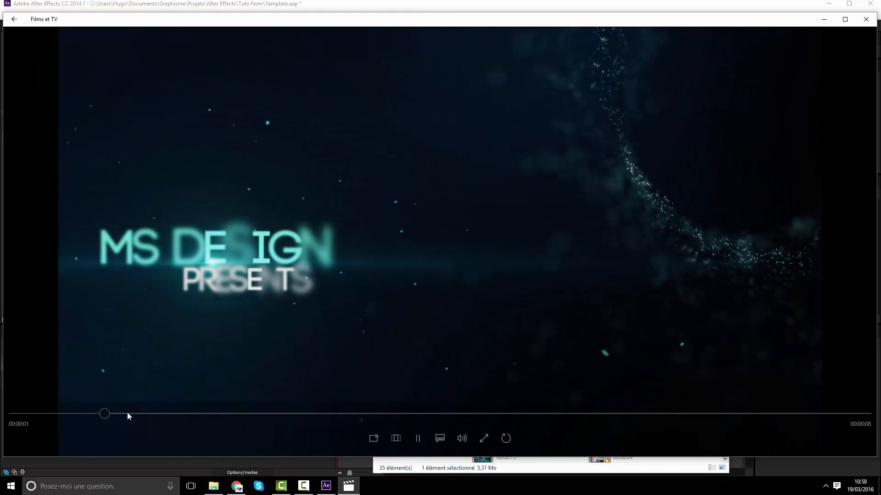
left_click(425, 430)
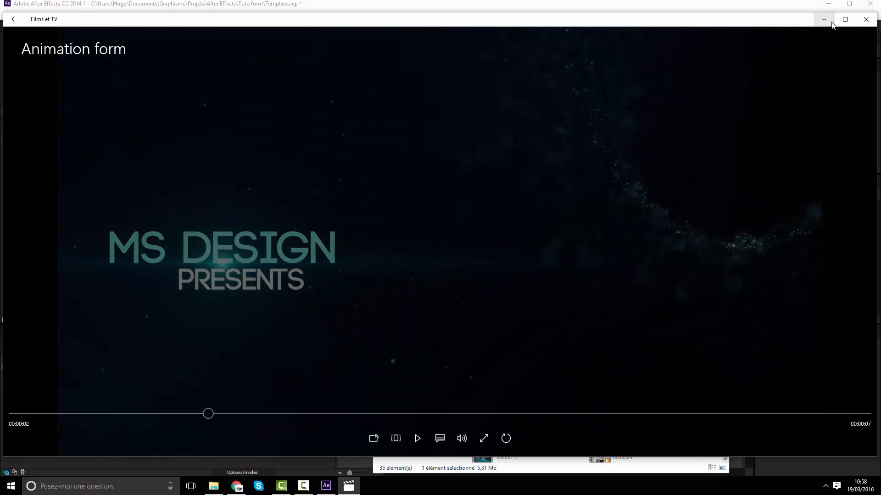
left_click(866, 19)
left_click(449, 22)
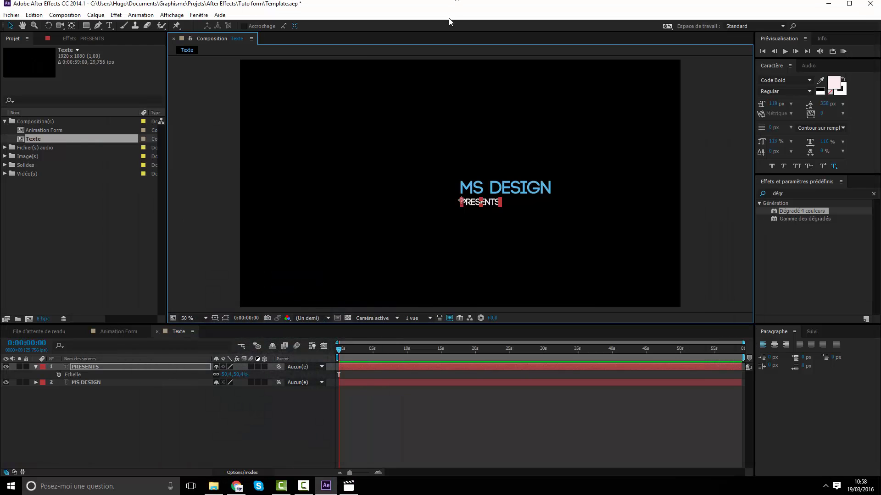
Scale the MS DESIGN layer to about 160.4% and move the text to the left half of the frame
left_click(361, 383)
key("s")
left_click_drag(243, 393, 297, 344)
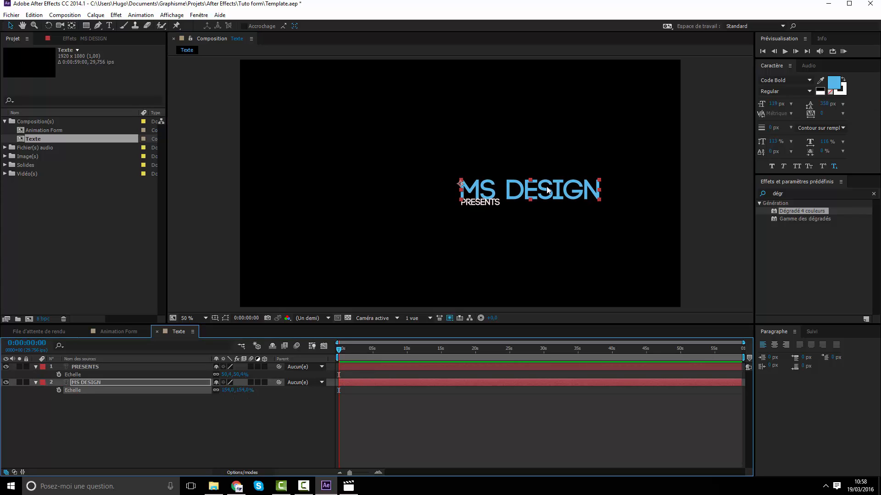
left_click_drag(547, 191, 376, 186)
left_click(249, 392)
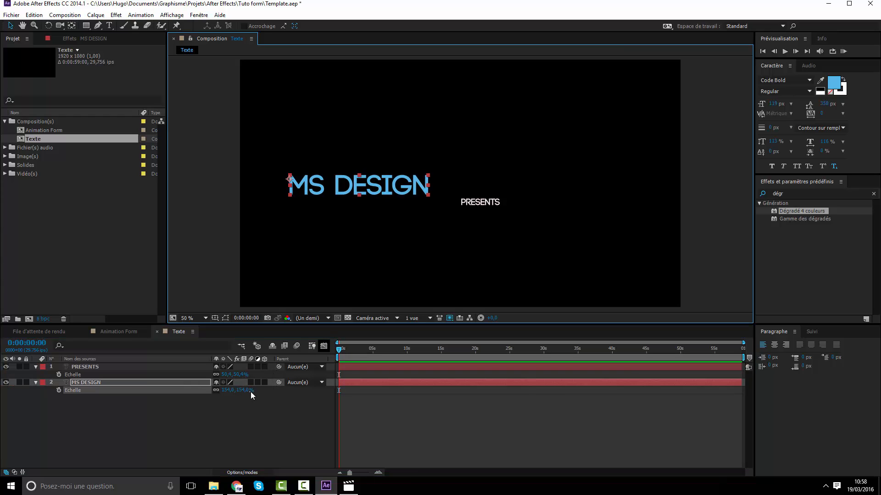
left_click_drag(242, 391, 542, 331)
Move PRESENTS directly under MS DESIGN, aligned to its left edge, and scale it to about 116.5%
left_click(404, 371)
left_click(403, 370)
left_click_drag(525, 209, 353, 211)
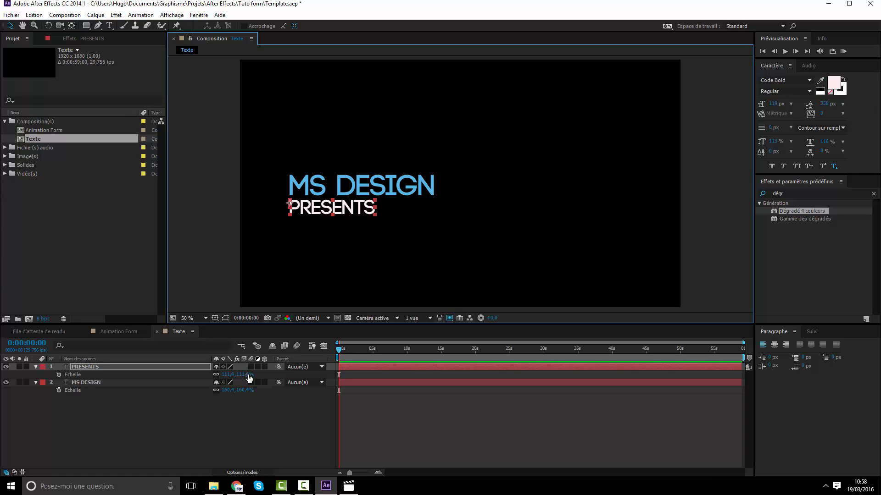
left_click_drag(249, 378, 272, 377)
Shift PRESENTS to the right so it sits roughly centred beneath MS DESIGN, and deselect it
key("/")
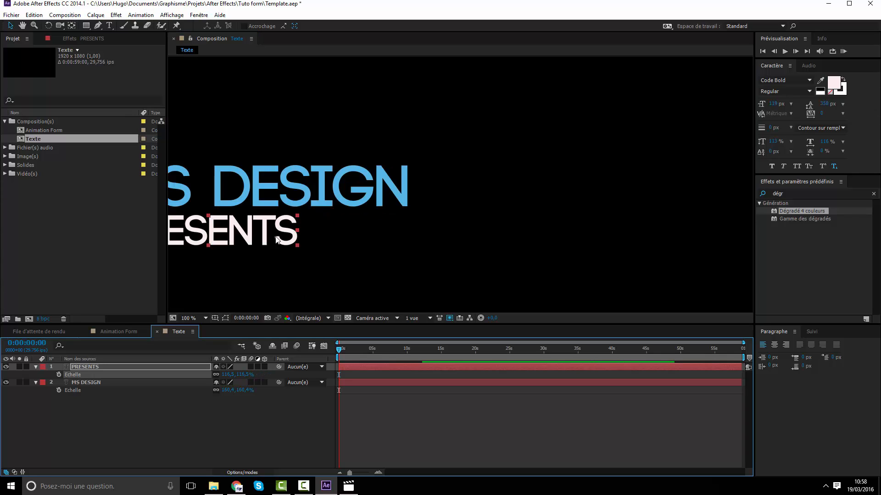
key("comma")
left_click_drag(348, 211, 374, 211)
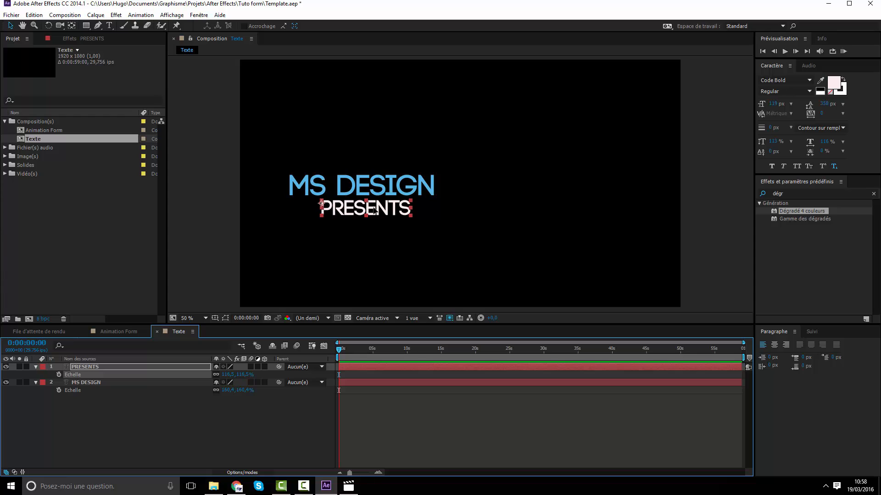
left_click(375, 211)
key("period")
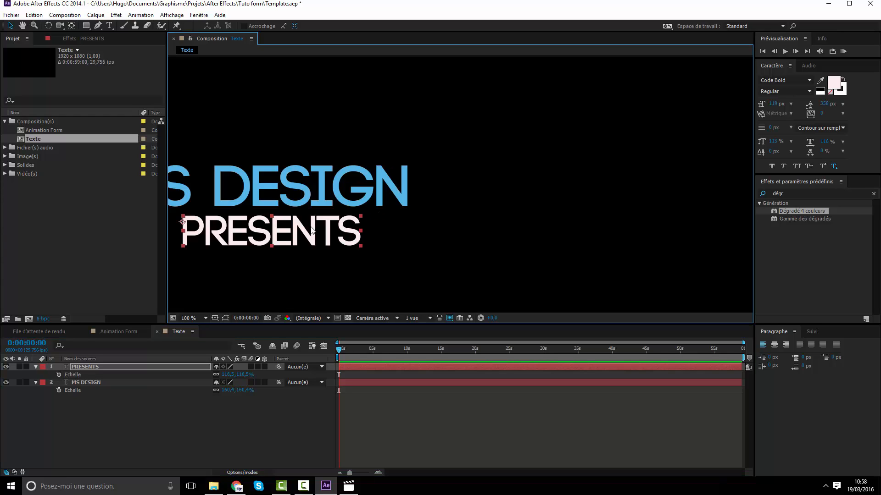
key("comma")
key("comma")
left_click(414, 357)
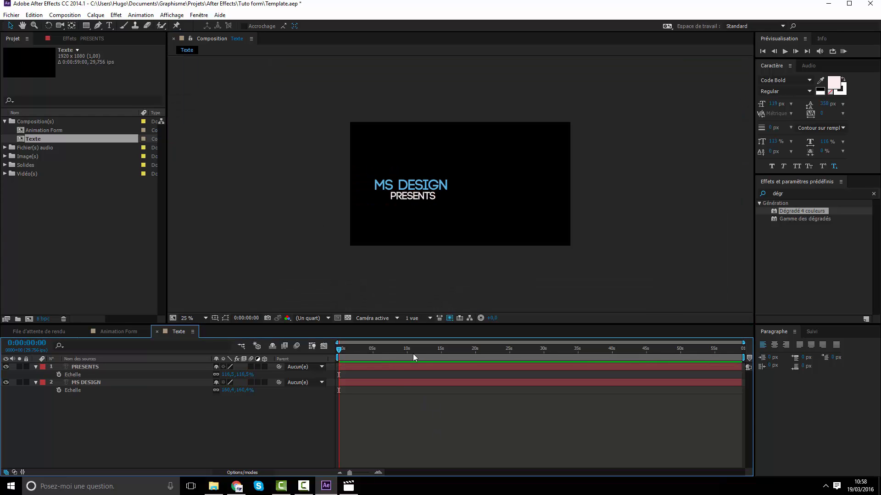
Move the PRESENTS and MS DESIGN text layers together slightly up and to the right in the composition
left_click(400, 368)
left_click(403, 382, "ctrl")
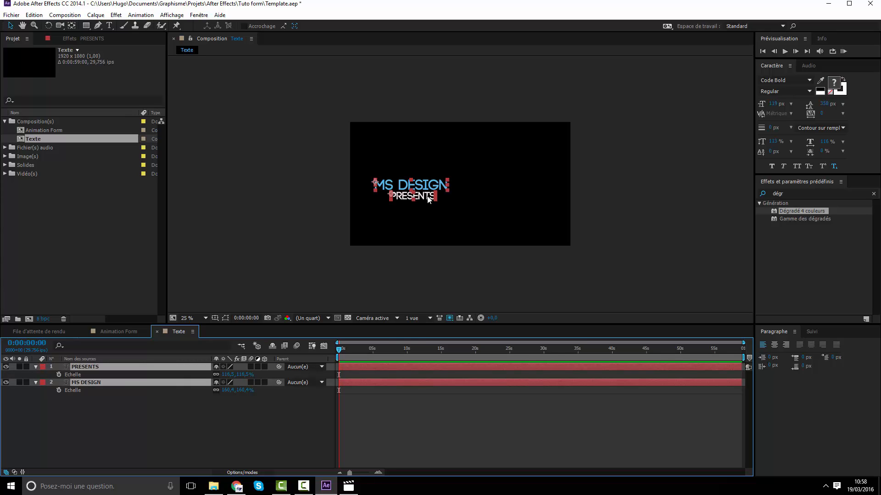
left_click_drag(425, 199, 428, 195)
left_click(432, 394)
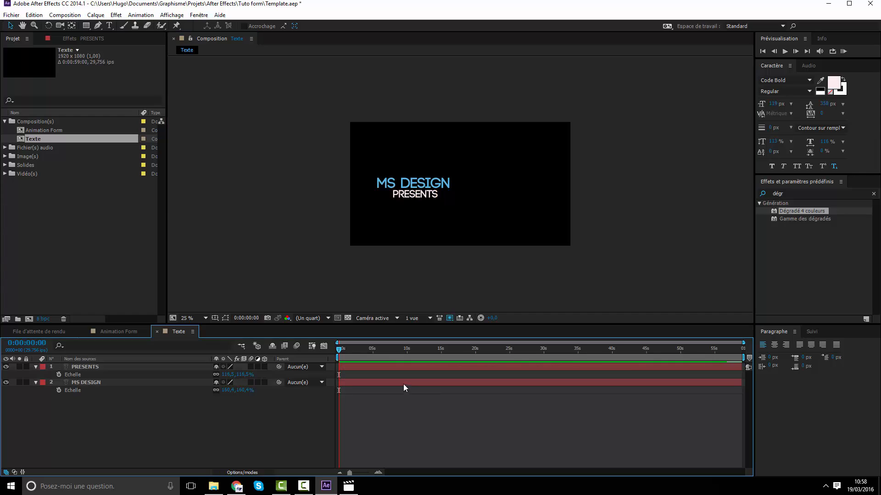
Animate the PRESENTS layer's position with keyframes at 0 s and 0:00:09:28 so the text slides left
scroll(411, 230, "up", 2)
left_click(344, 367)
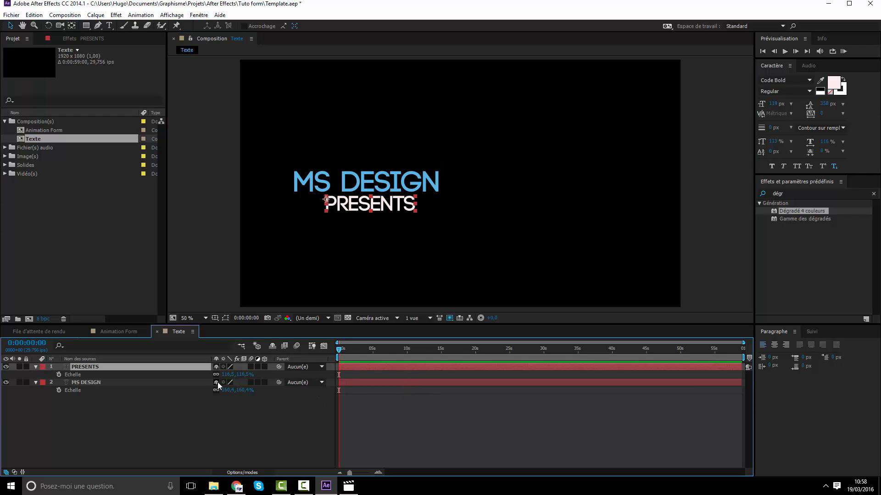
key("p")
left_click(61, 375)
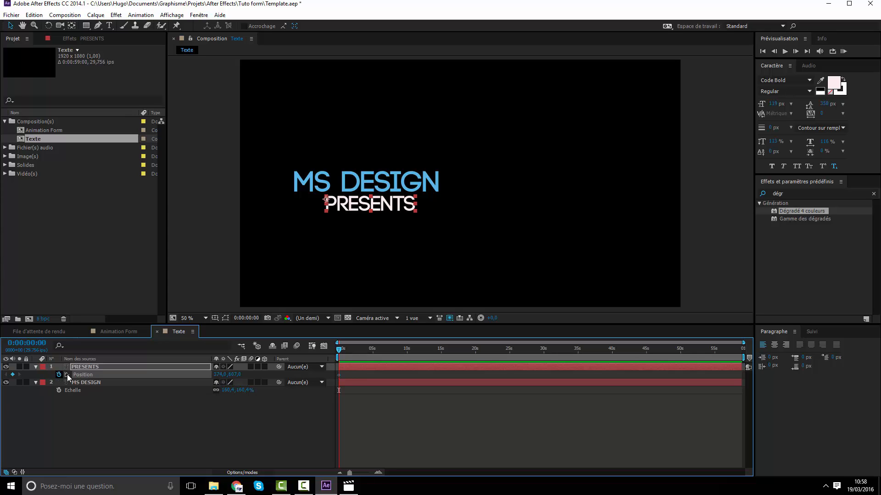
left_click(406, 352)
left_click_drag(392, 206, 350, 209)
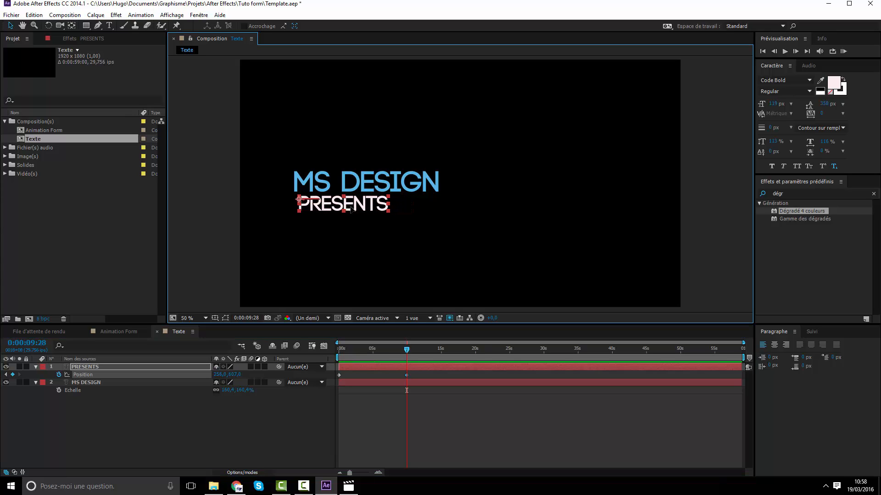
Animate the MS DESIGN layer's position with keyframes at 0 s and 0:00:09:28 so the text slides right
left_click_drag(388, 354, 339, 354)
left_click(345, 382)
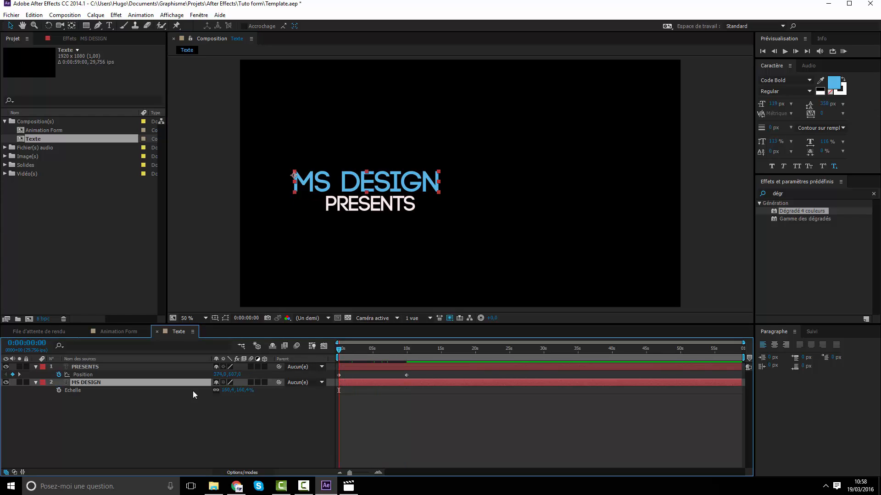
key("p")
left_click(59, 391)
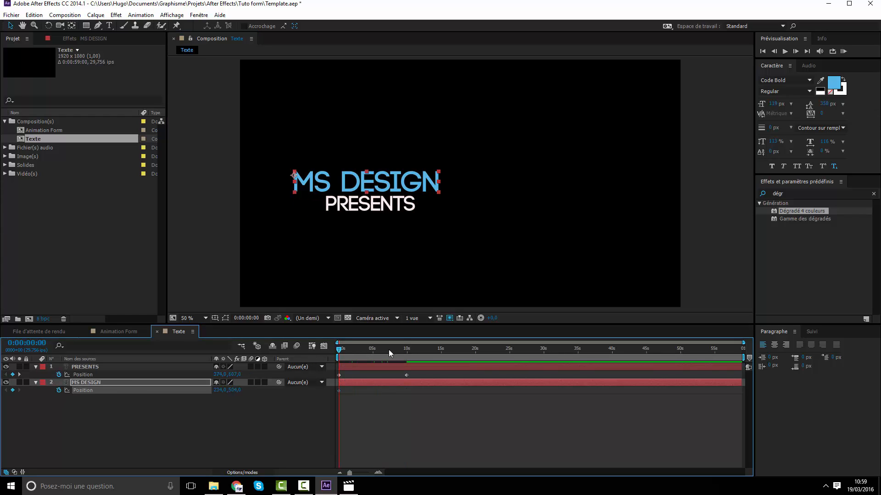
left_click_drag(389, 350, 407, 354)
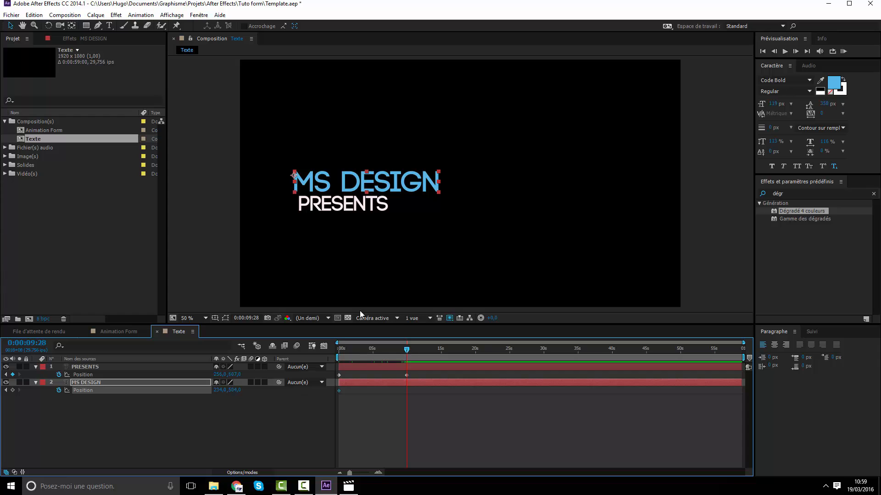
left_click_drag(381, 183, 414, 185)
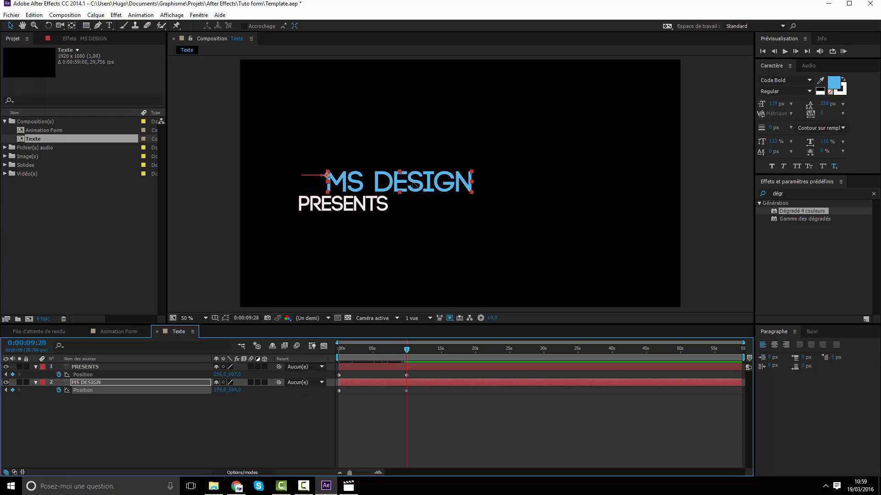
Preview the opposing movement of the two text layers from the start of the composition
left_click_drag(418, 356, 339, 356)
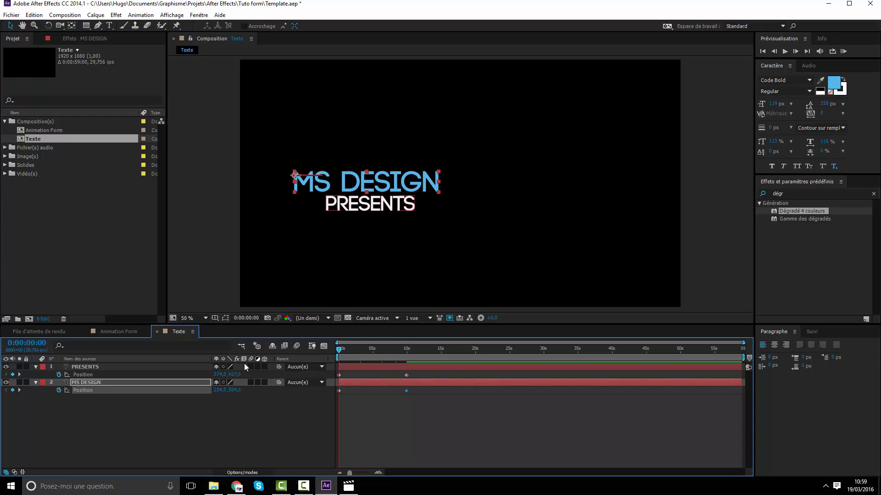
key("space")
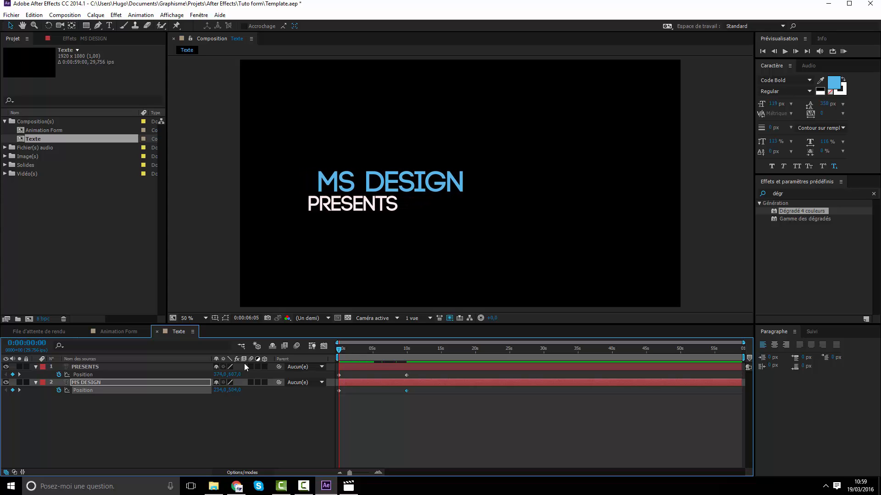
key("space")
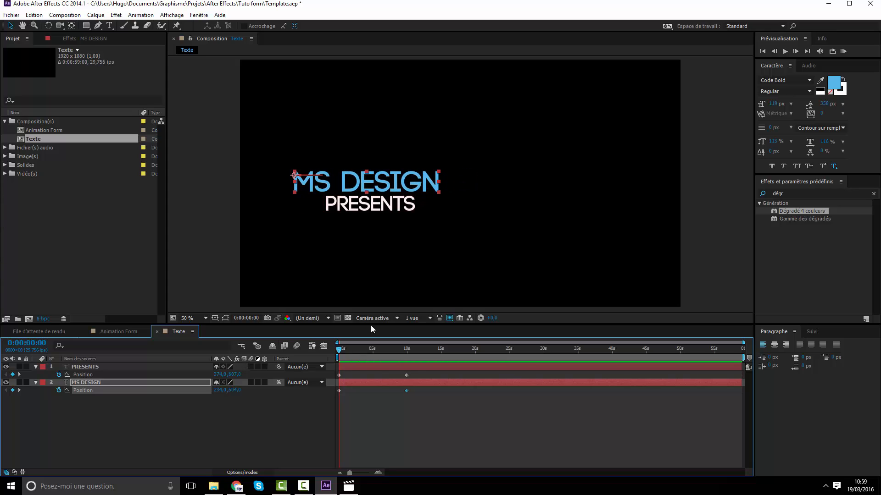
left_click(451, 439)
left_click_drag(351, 353, 324, 353)
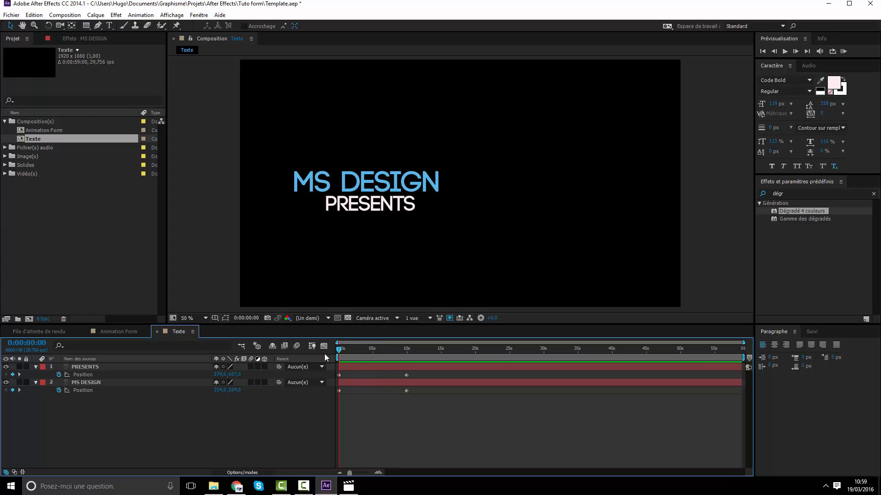
Clear the effects search and browse the animation presets to the Text > Blurs folder
left_click_drag(795, 193, 767, 196)
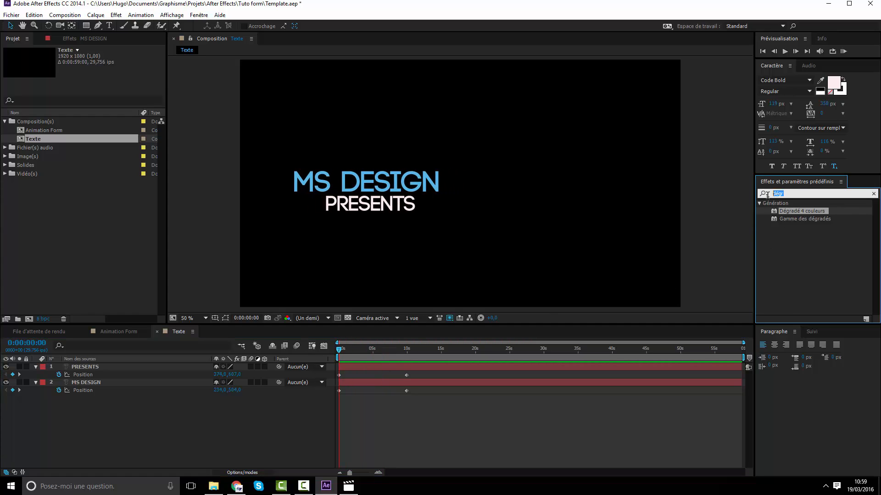
key("BackSpace")
left_click(766, 205)
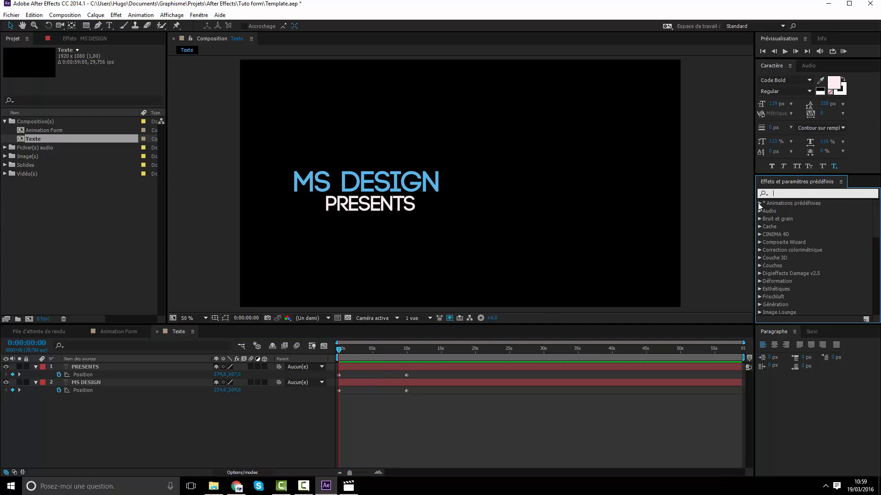
left_click(760, 204)
left_click(767, 219)
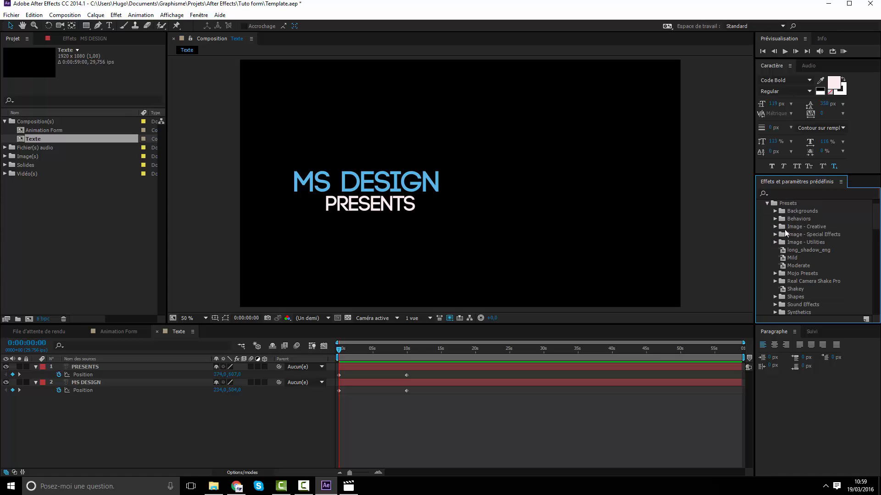
scroll(783, 238, "down", 4)
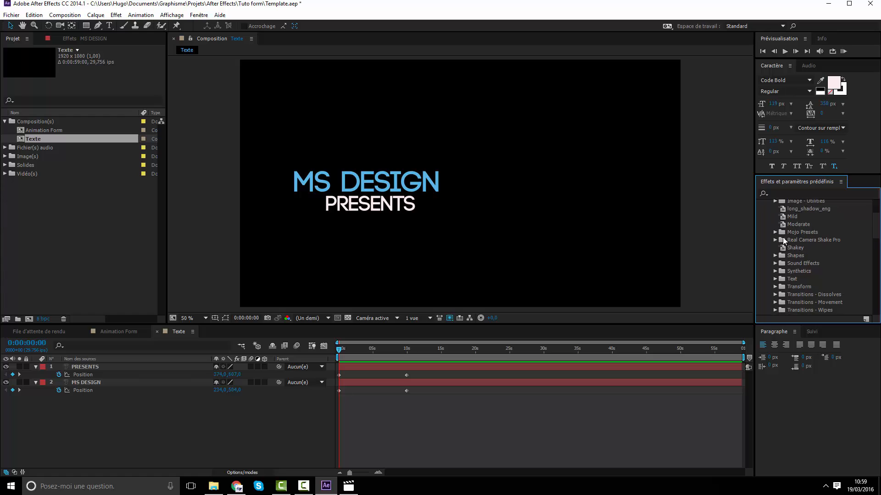
scroll(783, 237, "up", 4)
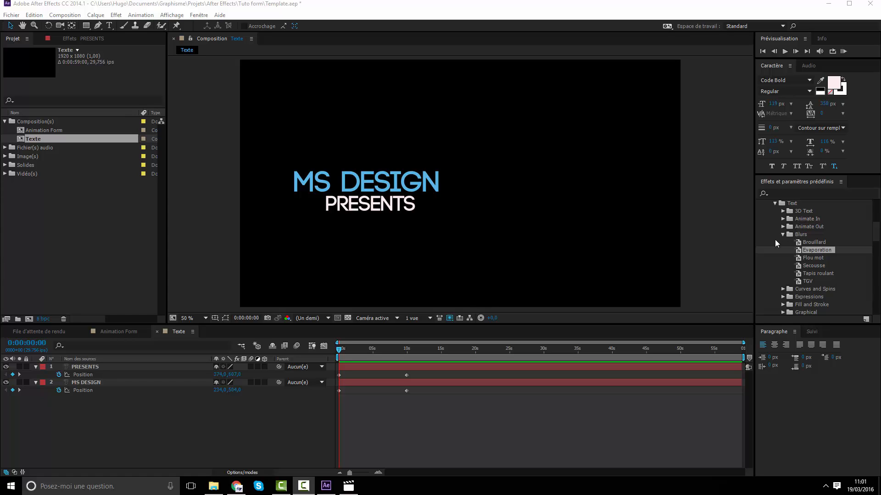
Apply the Evaporation preset to the PRESENTS layer at the start and reveal the layer's animated properties
left_click_drag(810, 250, 338, 357)
left_click(346, 351)
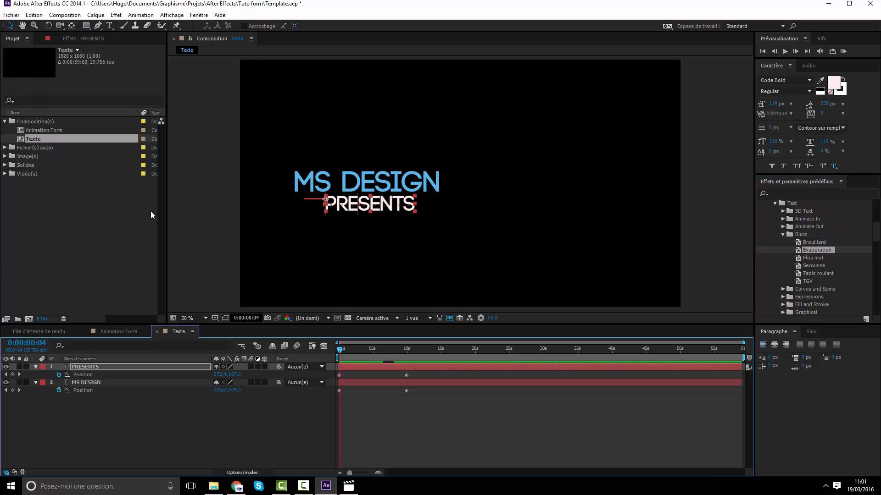
key("u")
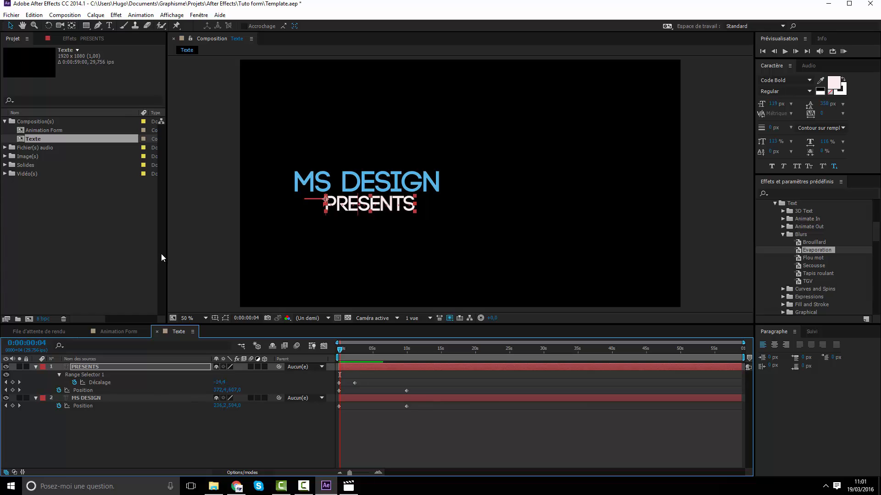
left_click_drag(822, 252, 390, 367)
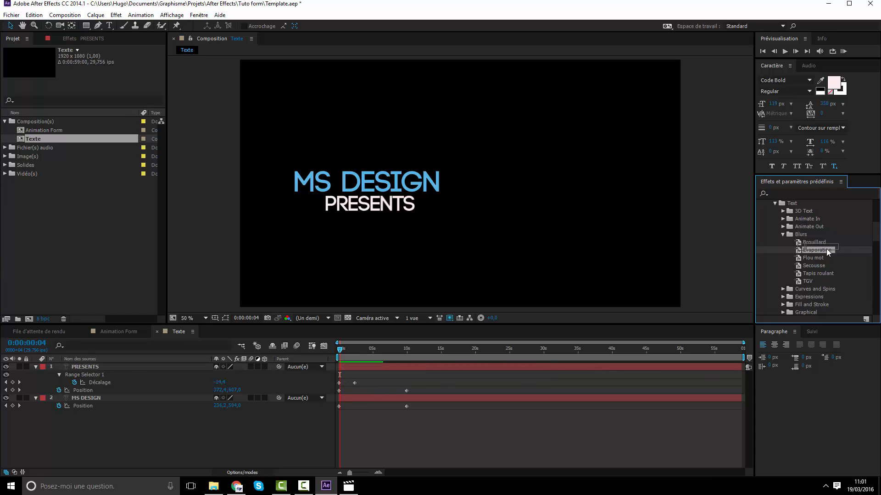
Reverse the order of the Décalage keyframes on PRESENTS so the text blurs in, stretch their timing, and preview the result
left_click(351, 366)
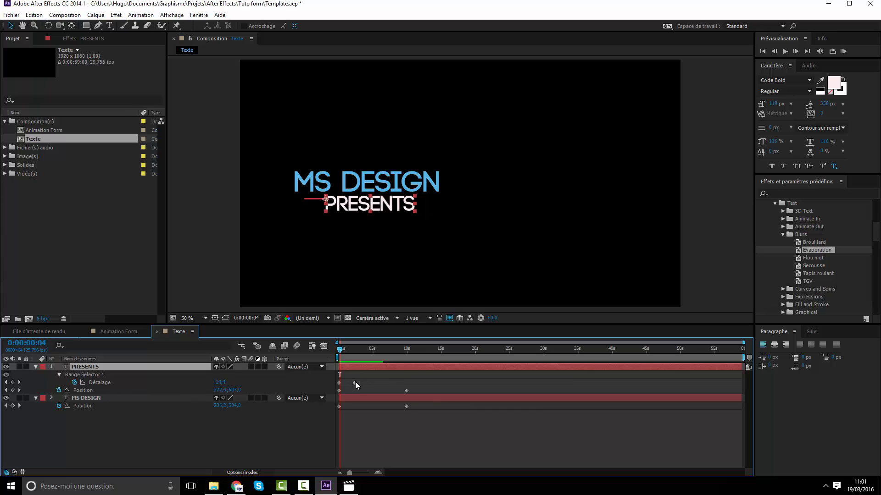
left_click_drag(356, 382, 362, 384)
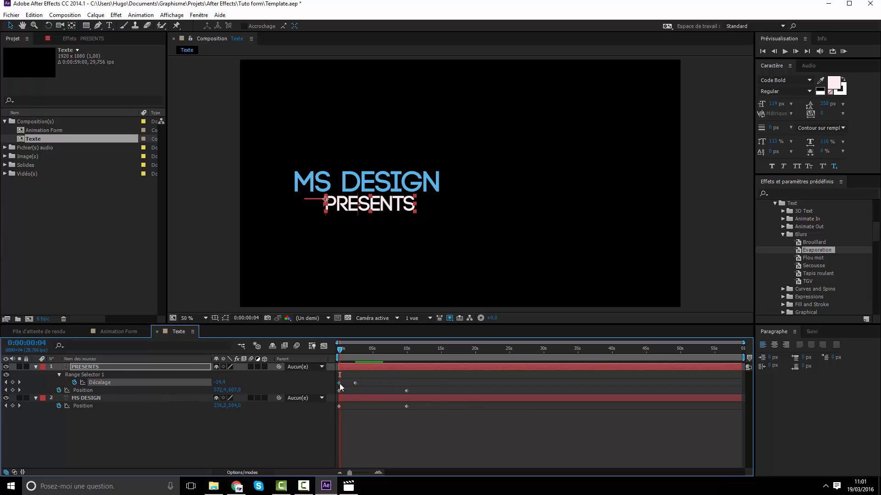
mouse_move(340, 384)
left_mouse_down()
mouse_move(366, 385)
mouse_move(343, 383)
mouse_move(364, 384)
mouse_move(354, 383)
left_mouse_up()
key("space")
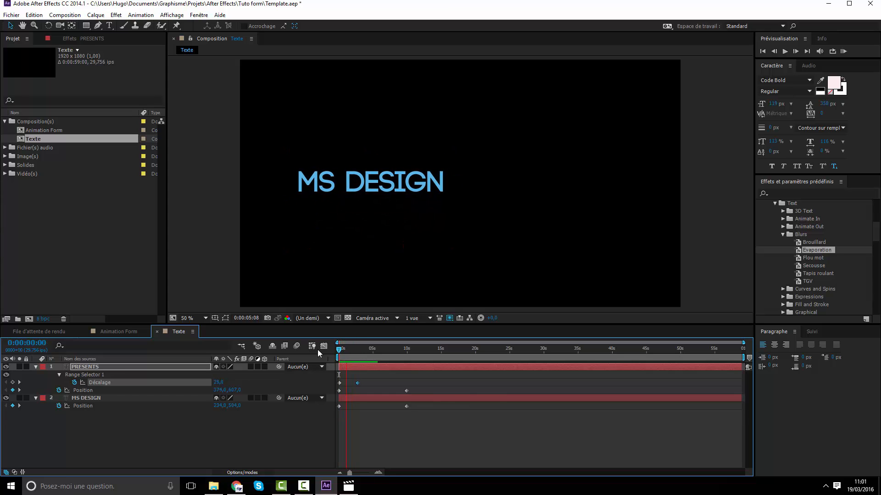
key("space")
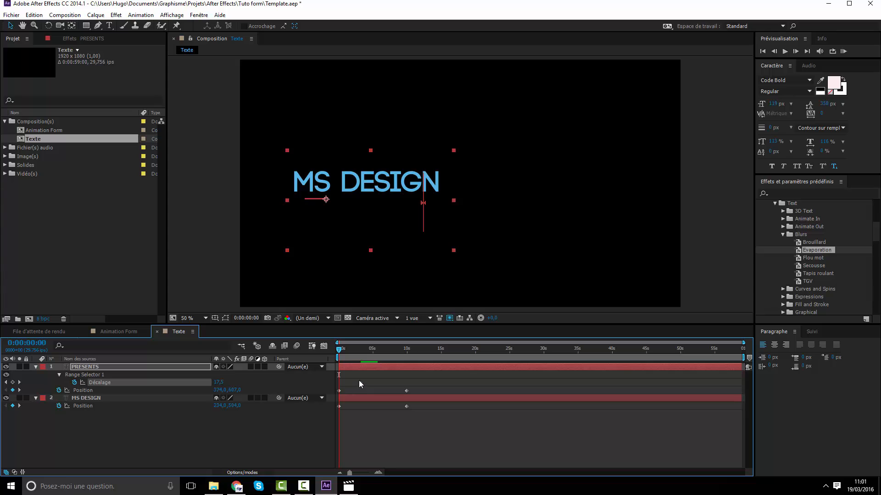
key("space")
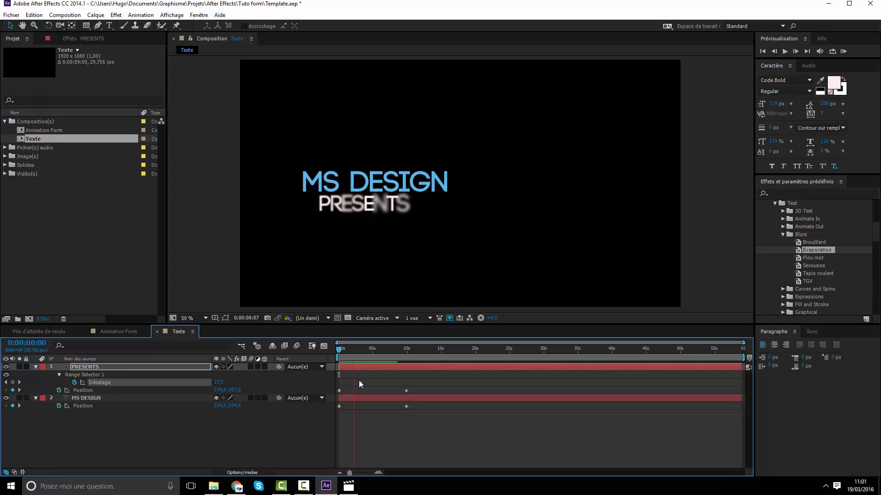
key("space")
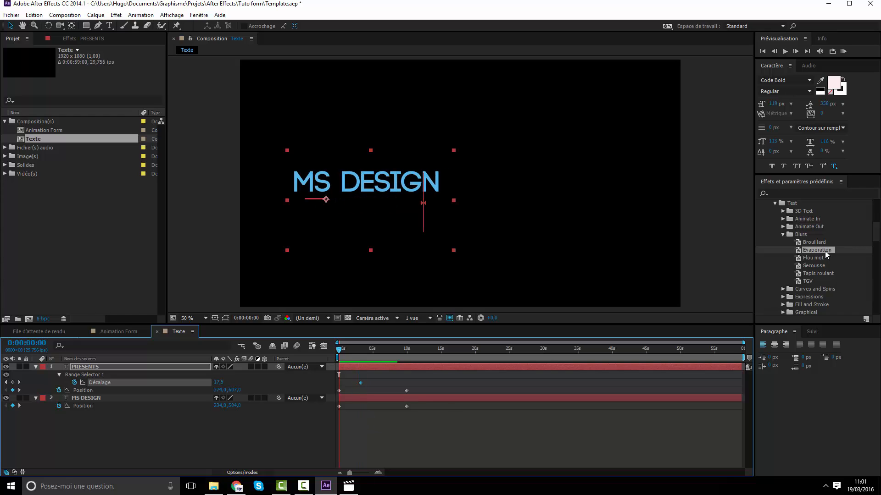
Apply the Evaporation preset to the MS DESIGN layer at 0 s and reveal its animated properties
left_click_drag(818, 252, 294, 450)
left_click_drag(340, 405, 372, 398)
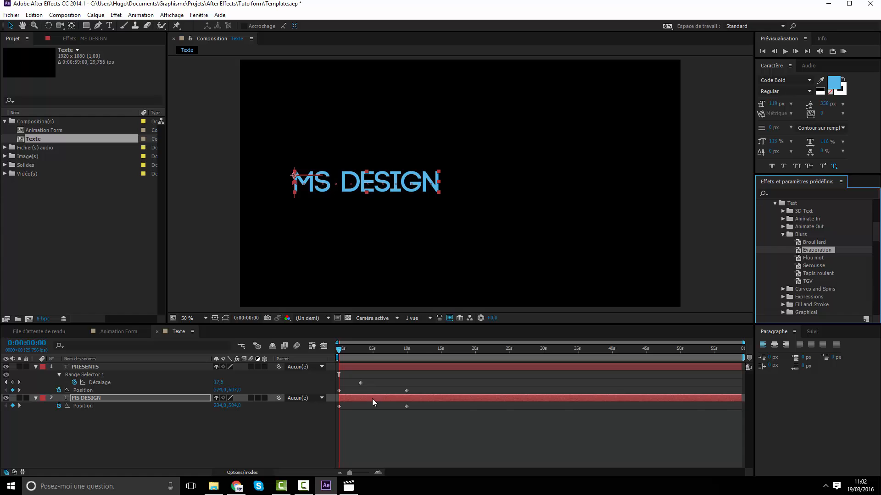
left_click(368, 400)
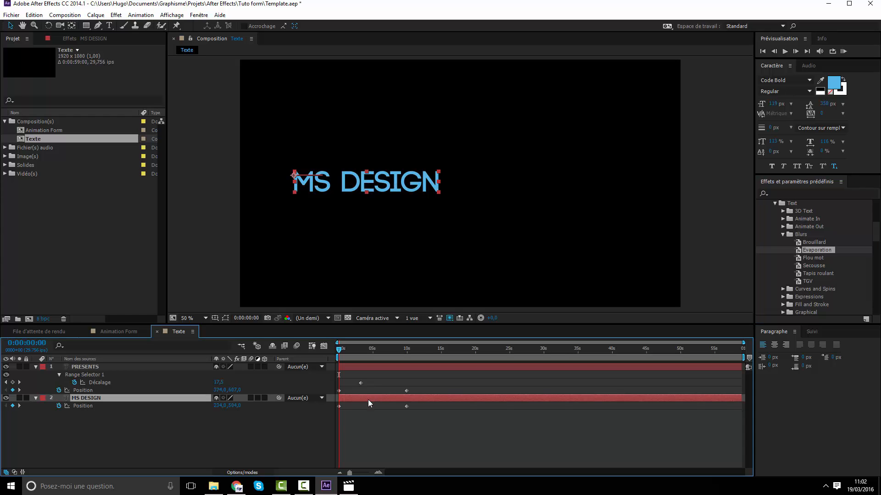
key("u")
Reverse the order of the Décalage keyframes on MS DESIGN so the text blurs in, and preview both layers from the start
left_click_drag(340, 352, 347, 361)
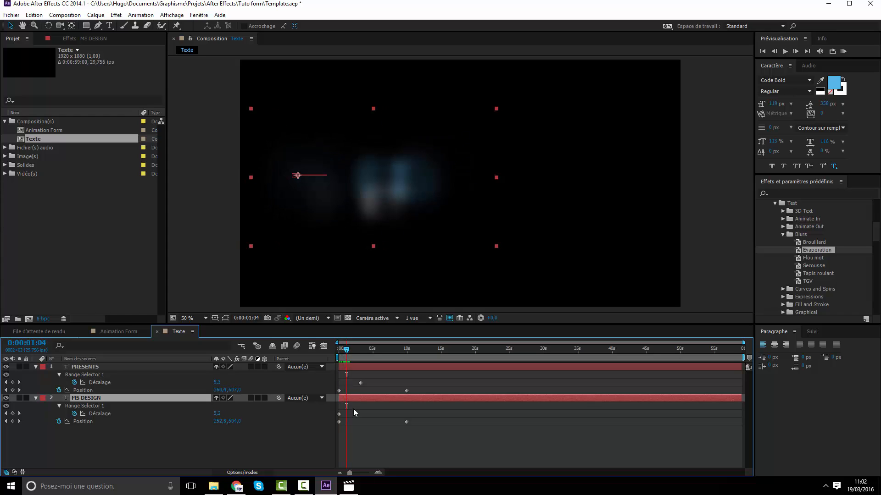
mouse_move(340, 414)
left_mouse_down()
mouse_move(368, 414)
mouse_move(328, 418)
left_mouse_up()
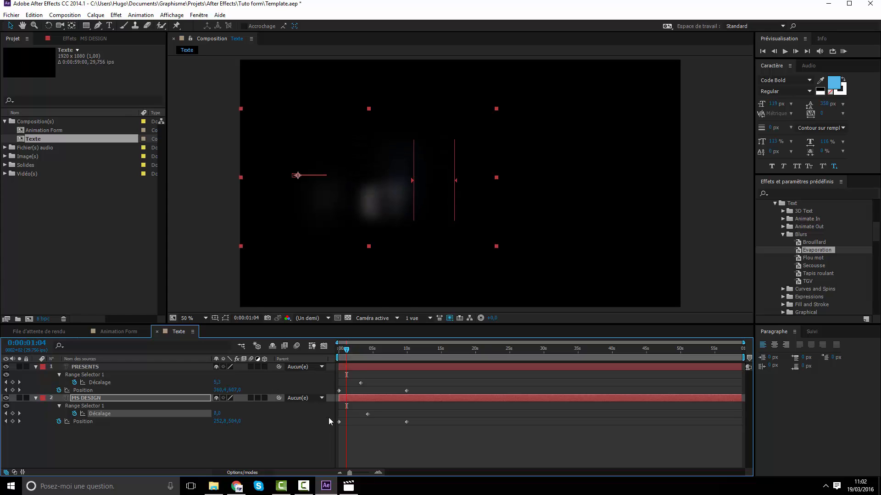
left_click_drag(348, 351, 315, 352)
key("KP_0")
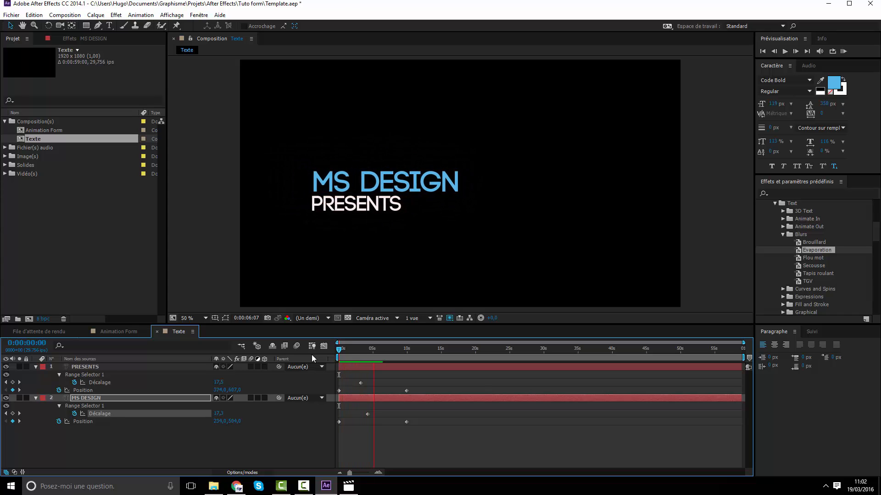
key("space")
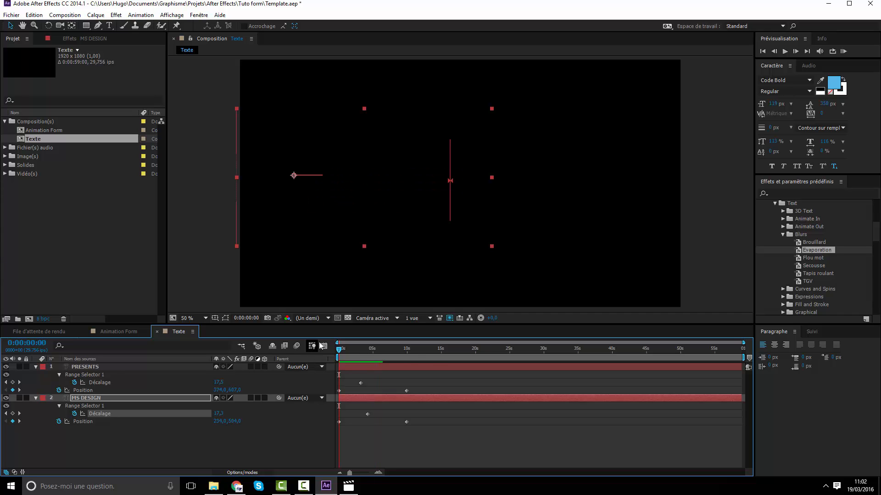
Shift the last Décalage keyframe of MS DESIGN earlier, close to the matching PRESENTS keyframe, checking the frame at 0:00:01:22
mouse_move(352, 357)
left_mouse_down()
mouse_move(401, 370)
mouse_move(337, 370)
mouse_move(351, 374)
left_mouse_up()
left_click_drag(367, 414, 363, 417)
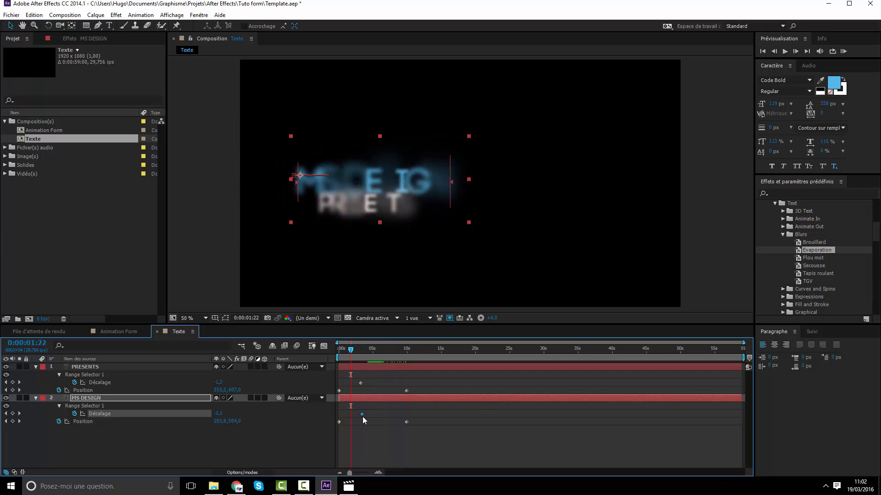
left_click(368, 438)
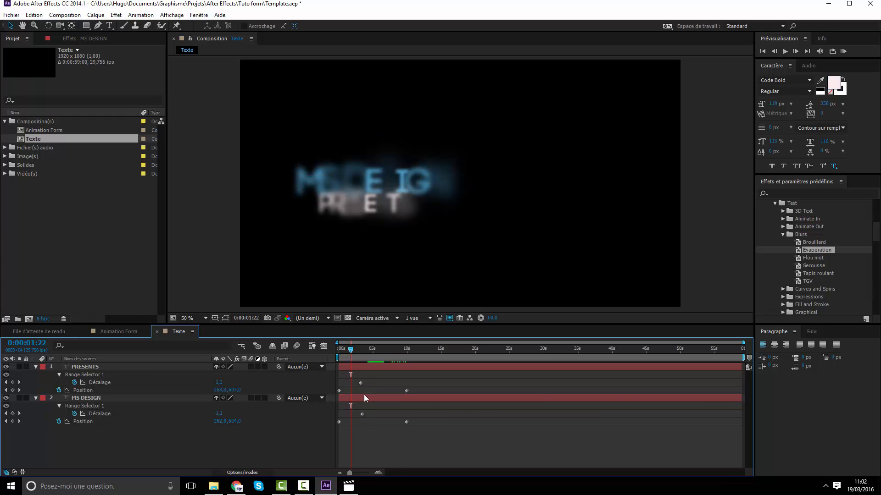
Move the current time to 0:00:03:28 to check the fully revealed MS DESIGN / PRESENTS title
left_click(364, 396)
left_click(381, 448)
mouse_move(370, 354)
left_mouse_down()
mouse_move(351, 355)
mouse_move(367, 360)
left_mouse_up()
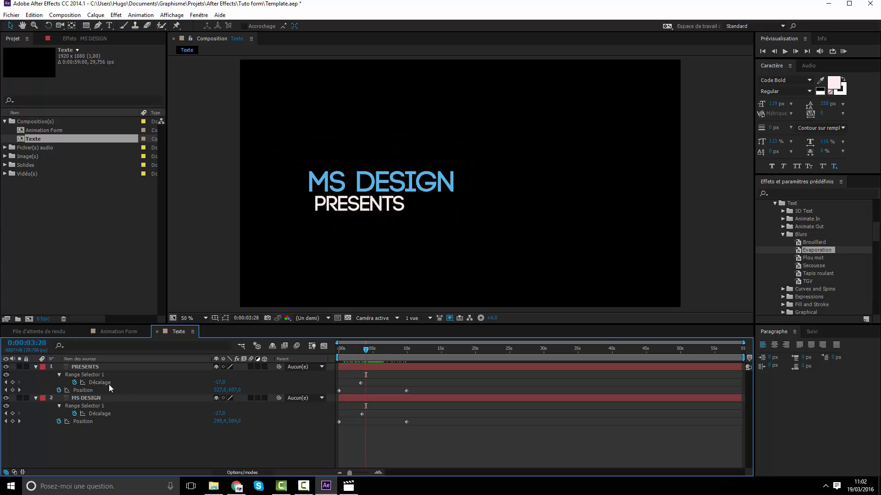
Change the fill colour of the MS DESIGN text to a more saturated, brighter blue, close to 379AFF
left_click(102, 397)
left_click(95, 38)
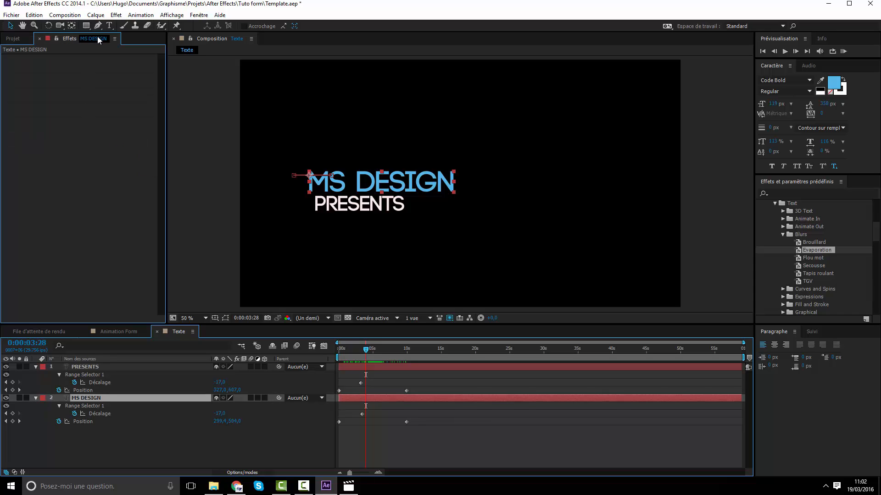
left_click(834, 82)
left_click_drag(95, 44, 99, 39)
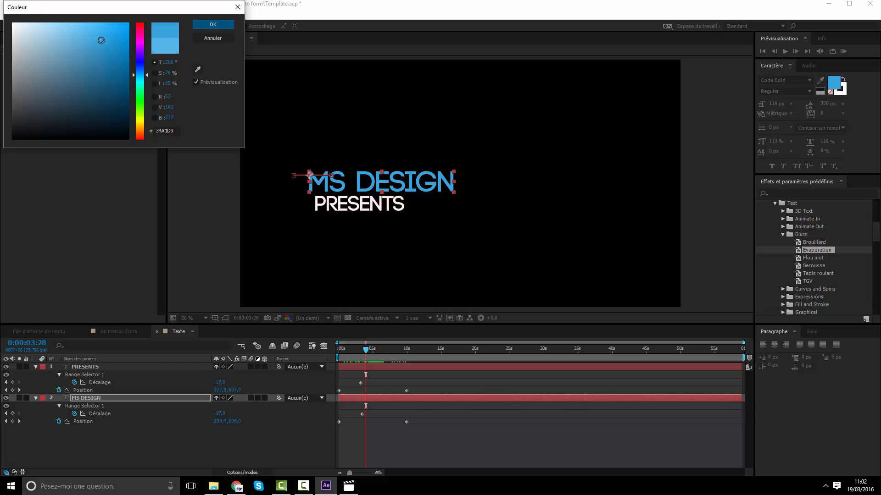
left_click_drag(139, 73, 139, 72)
left_click_drag(107, 41, 99, 6)
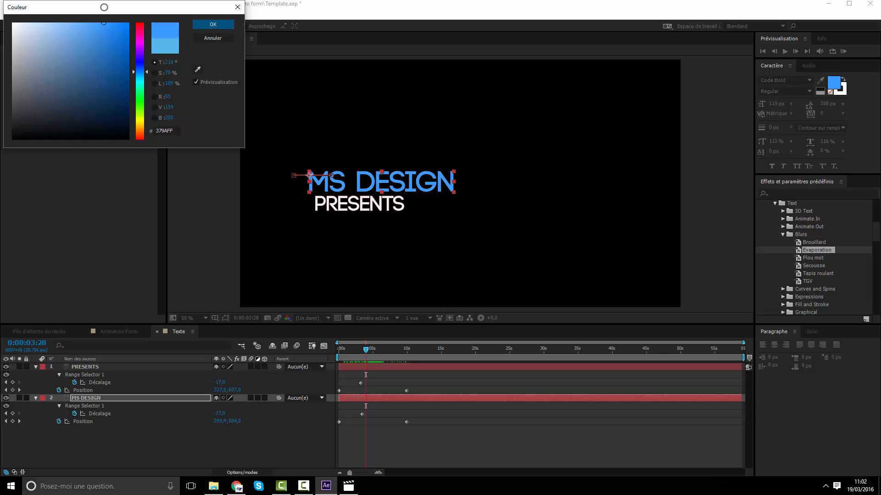
left_click_drag(141, 76, 143, 75)
left_click(216, 25)
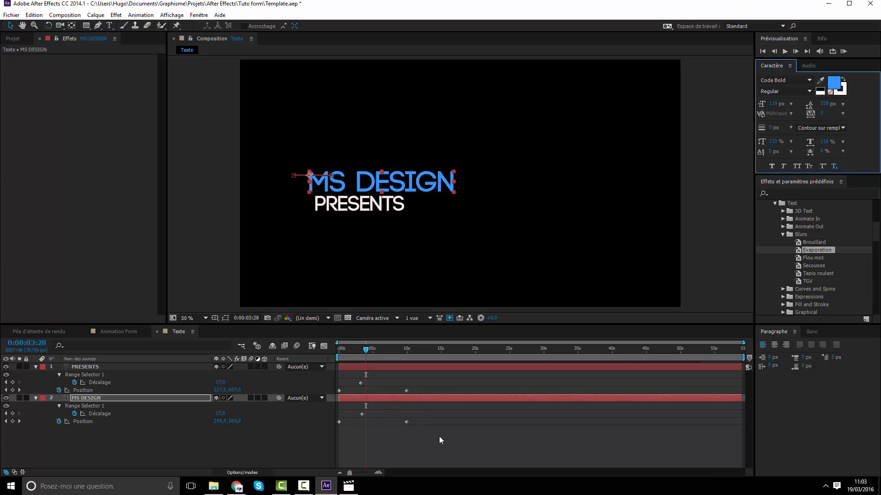
Play the finished reference video in the media player to compare the title's colour, and return to After Effects
left_click(214, 486)
double_click(512, 175)
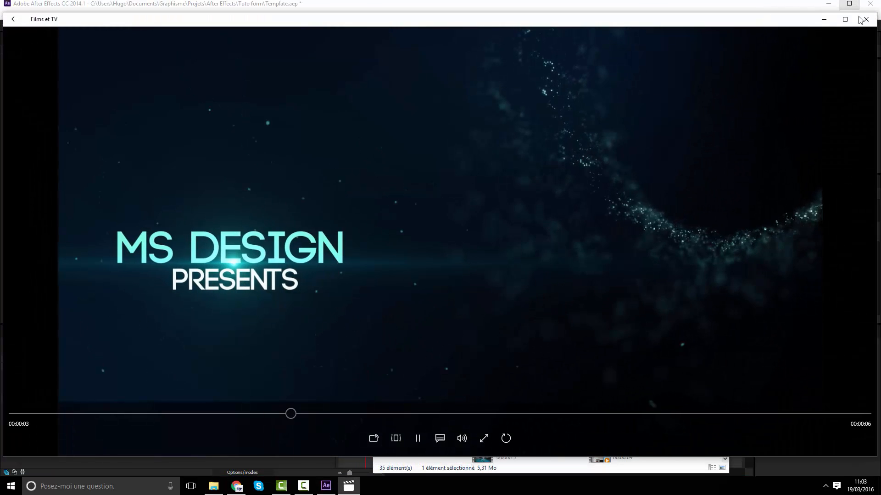
left_click(861, 20)
left_click(114, 200)
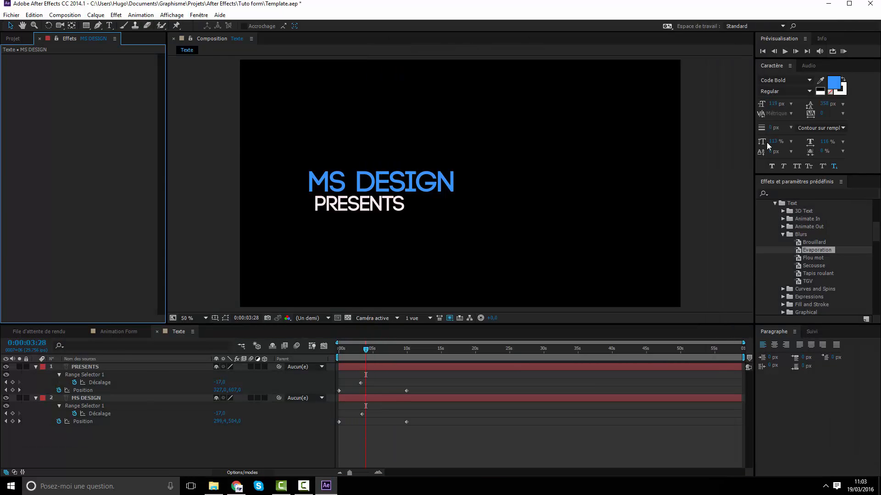
Try to recolour the title text to the cyan 10D5FF
left_click(835, 84)
left_click_drag(143, 73, 143, 79)
mouse_move(114, 42)
left_mouse_down()
mouse_move(94, 46)
mouse_move(122, 11)
left_mouse_up()
left_click(213, 25)
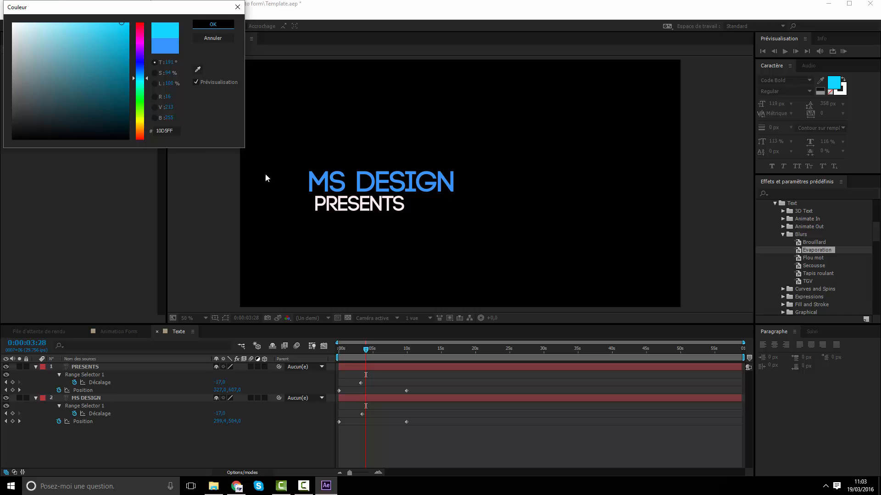
Select the MS DESIGN layer and shift its fill colour to the lighter blue 37B1FF
left_click(101, 398)
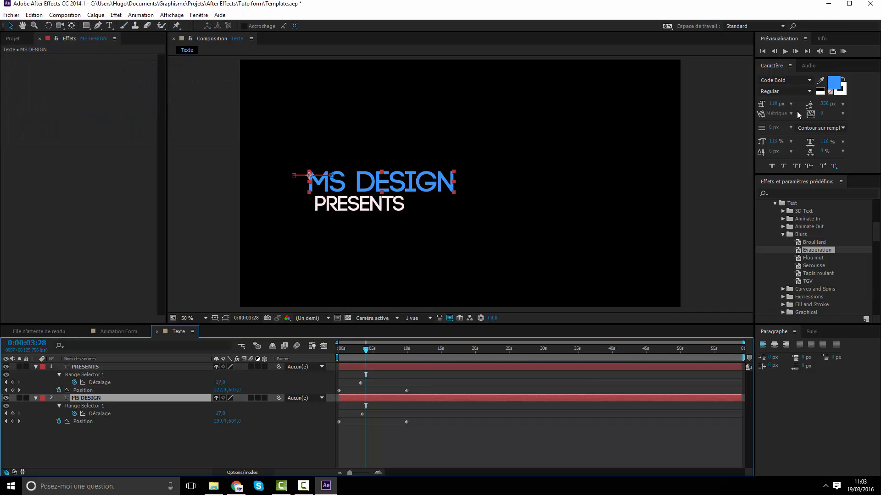
left_click(834, 83)
left_click_drag(139, 80, 145, 77)
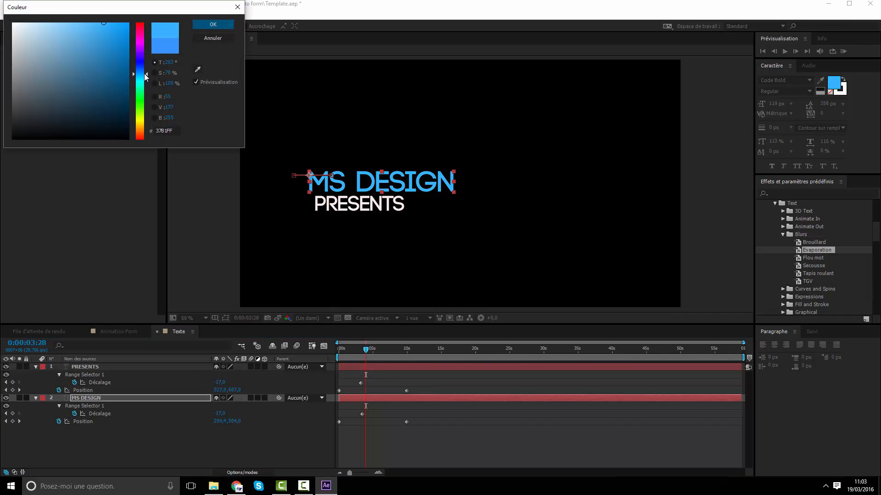
left_click(222, 26)
Create a new solid named OF in the Texte composition
right_click(378, 436)
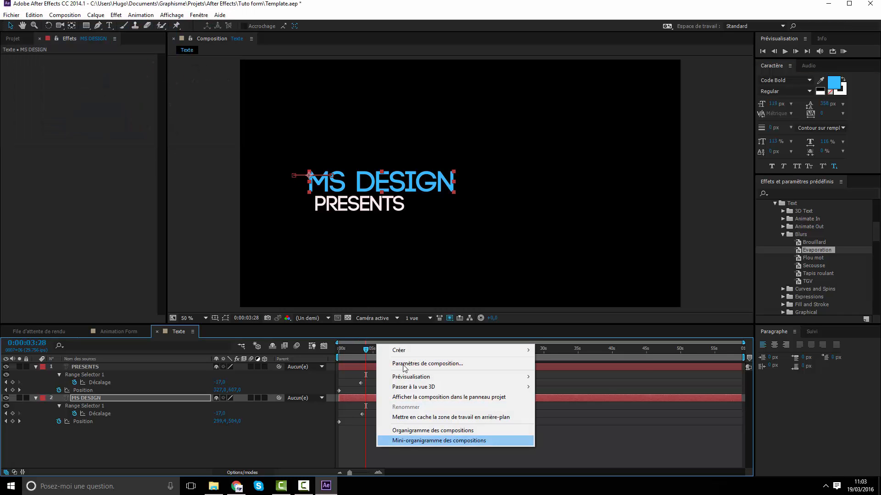
mouse_move(413, 350)
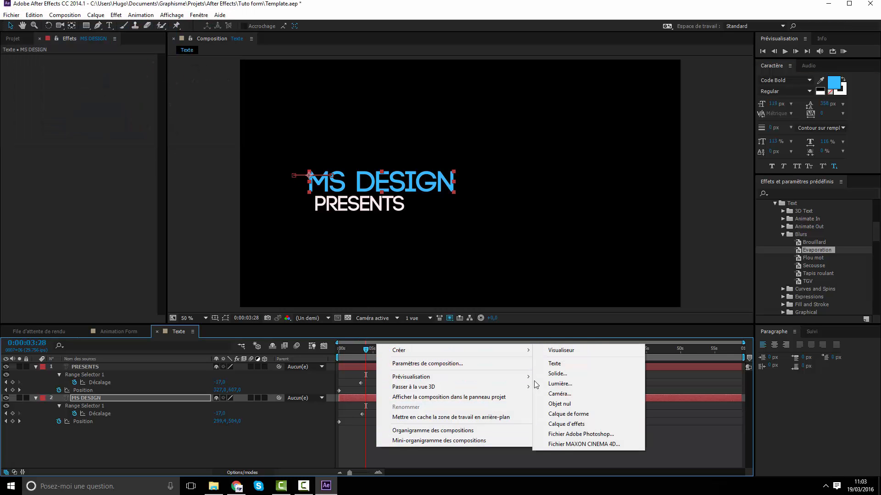
left_click(566, 372)
type("OF")
key("Return")
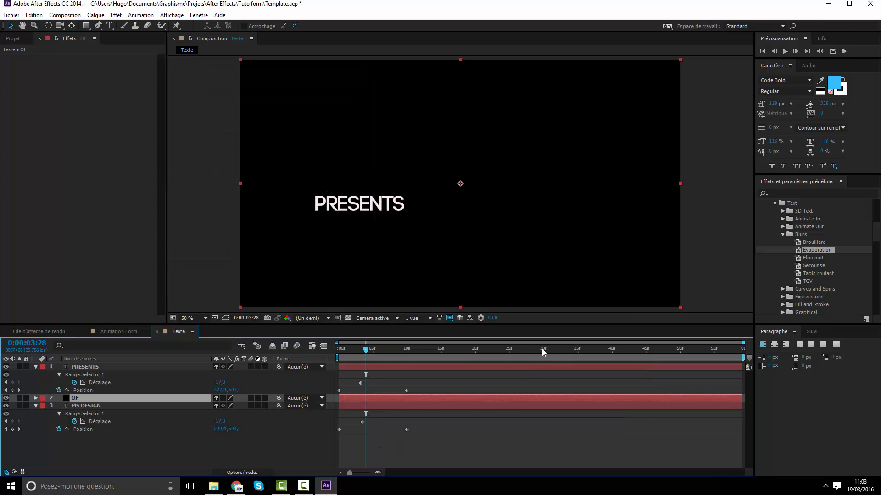
Apply the Video Copilot Optical Flares effect to the OF solid
right_click(343, 399)
mouse_move(418, 170)
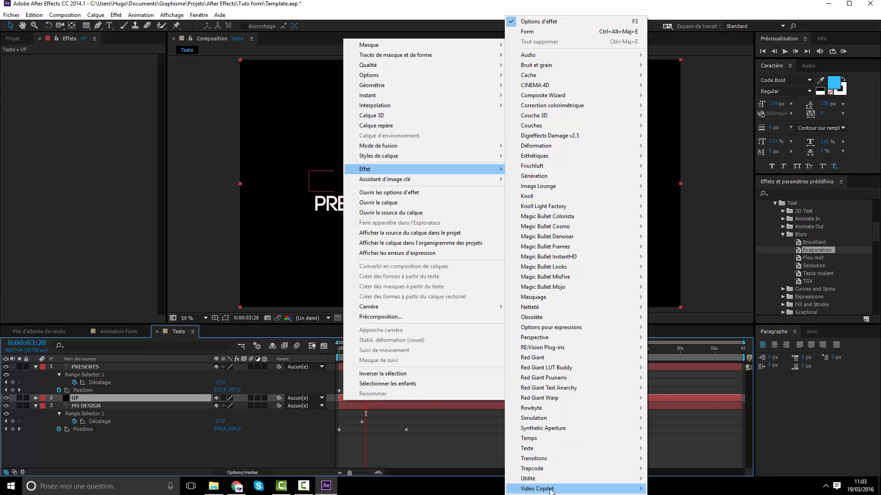
mouse_move(596, 489)
left_click(679, 479)
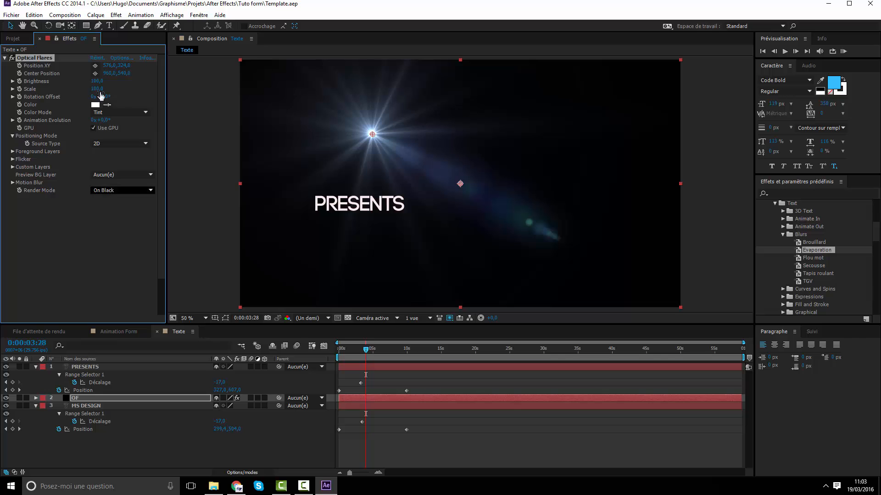
Load the Cool Flare preset from Motion Graphics in the Optical Flares options and test it in the preview
left_click(121, 59)
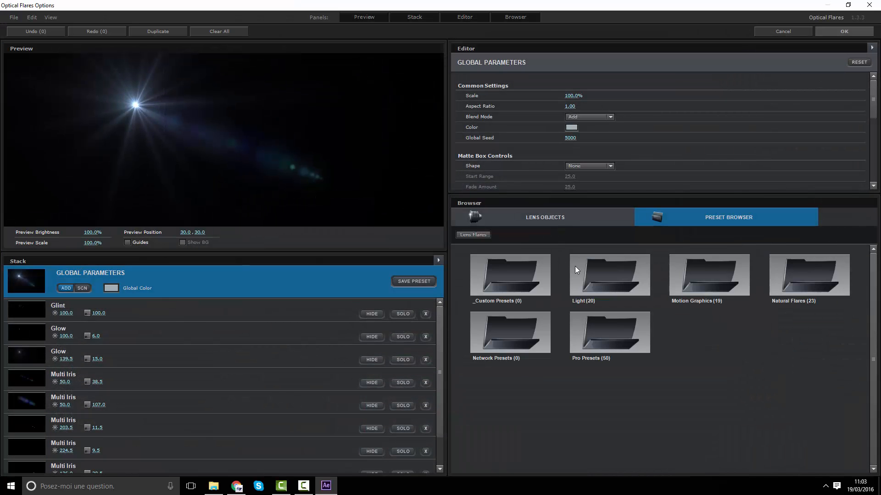
left_click(703, 280)
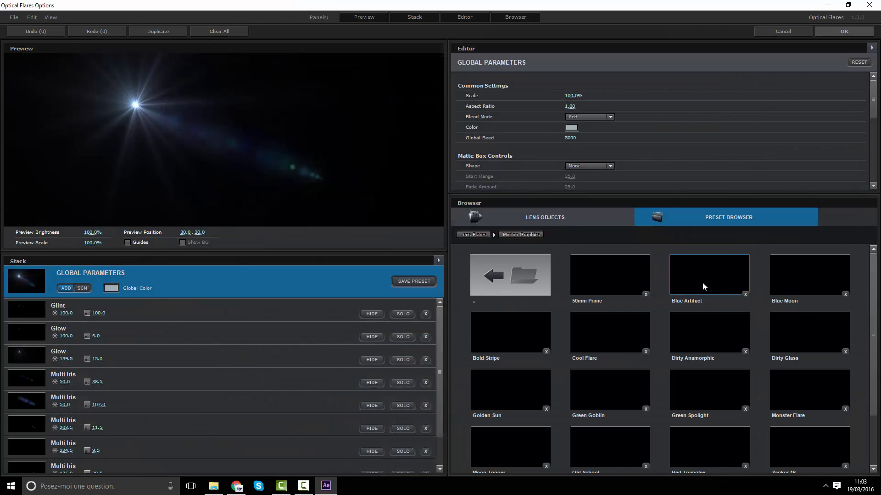
left_click(600, 338)
left_click_drag(262, 161, 132, 105)
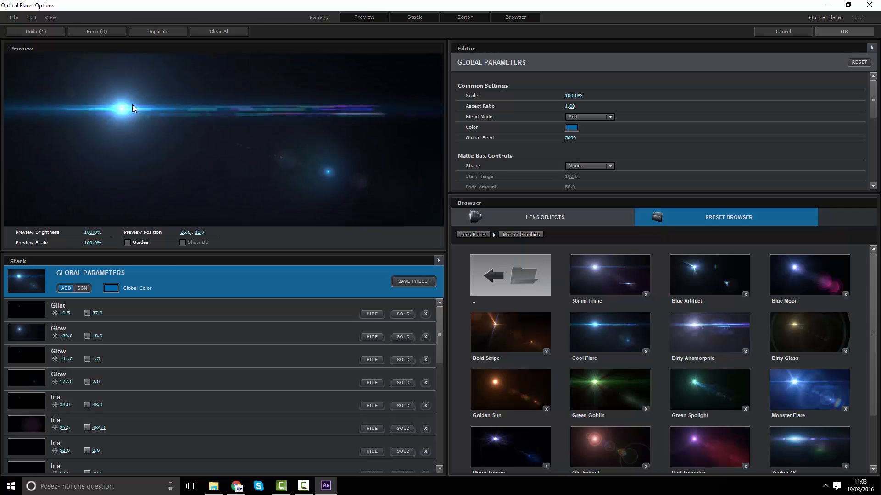
Remove the last three Multi Iris elements above the Spike Glow from the flare stack
scroll(113, 418, "down", 5)
left_click(111, 422)
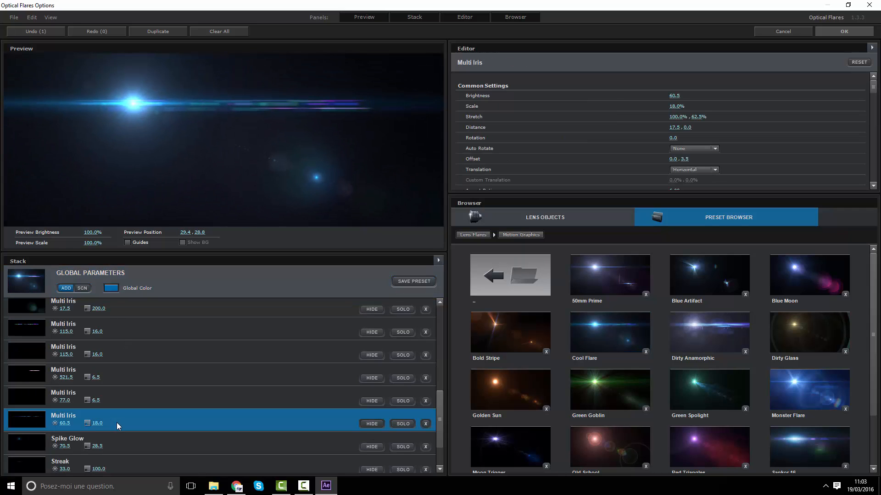
key("Delete")
key("Delete")
key("Delete")
Remove the middle Streak element with scale 11.5 from the stack and test the flare in the preview
left_click(123, 417)
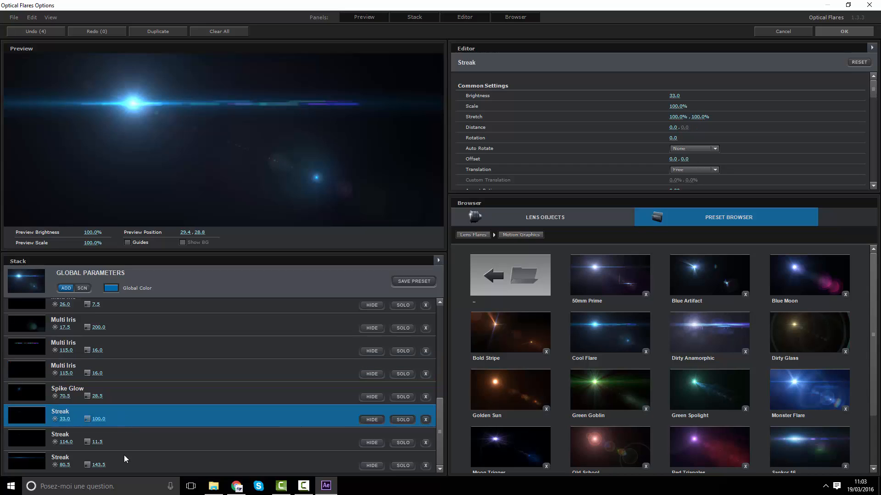
left_click(124, 455)
left_click(131, 437)
key("Delete")
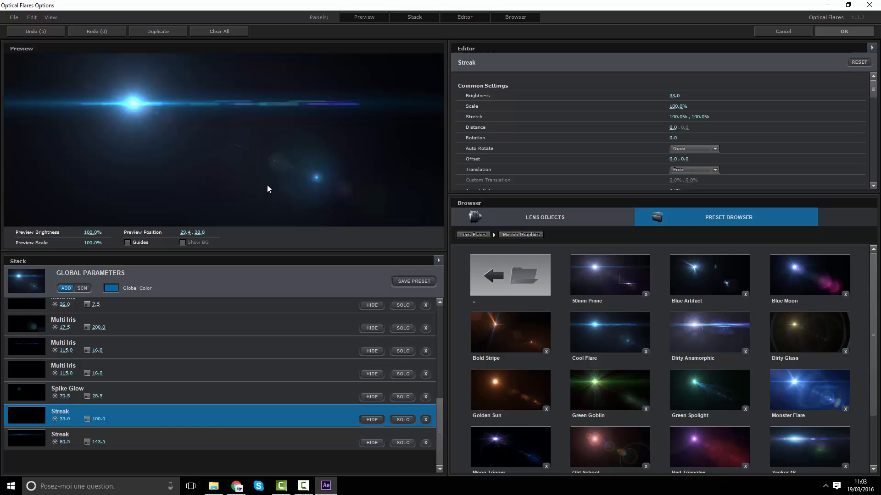
left_click_drag(264, 148, 128, 88)
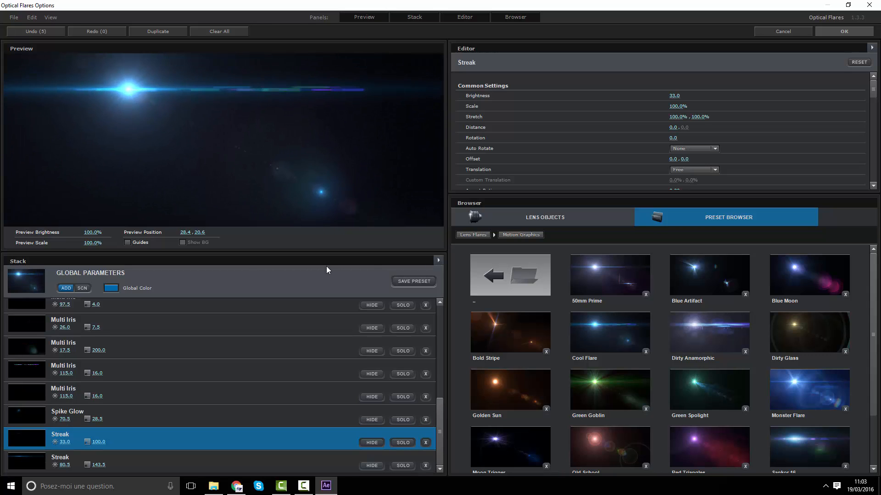
Remove the Multi Iris elements with scales 200.0 and 37.0 from the flare stack
left_click(131, 410)
left_click(115, 365)
left_click(109, 348)
key("Delete")
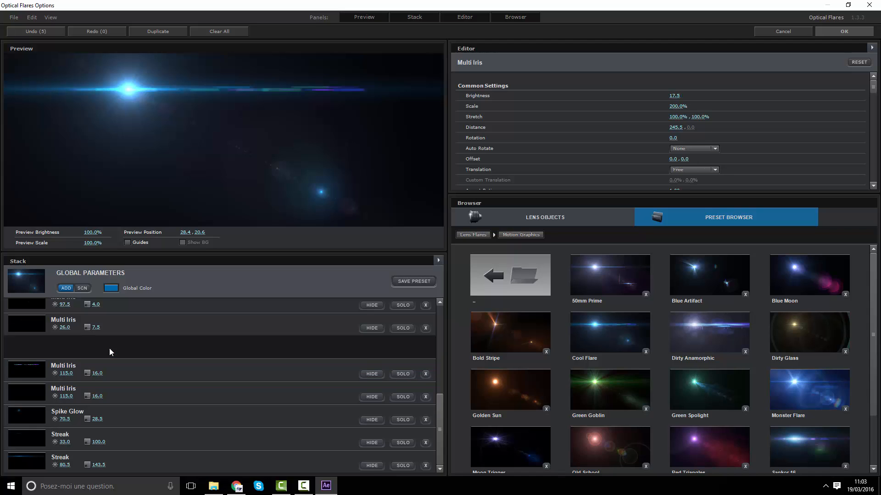
scroll(87, 334, "up", 2)
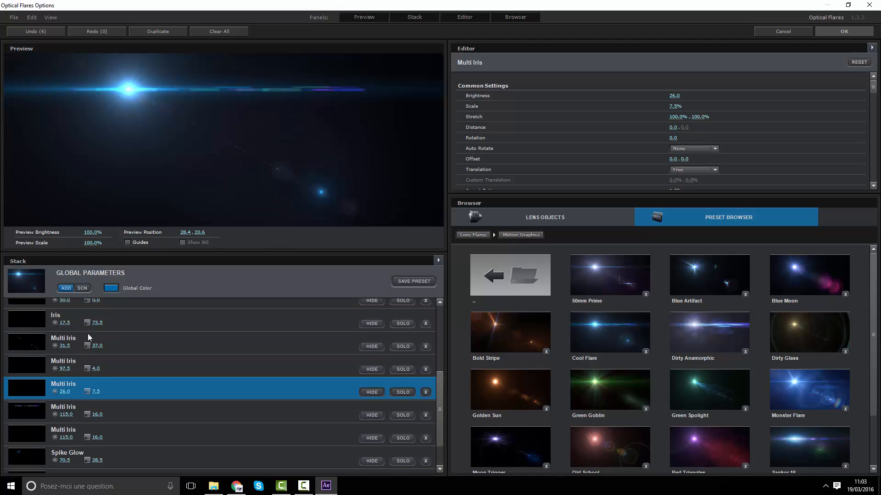
left_click(113, 373)
left_click(129, 343)
key("Delete")
Remove the four Iris elements and the two small Glow elements with scales 2.0 and 1.5 from the stack
scroll(121, 347, "up", 2)
key("Delete")
key("Delete")
key("Delete")
key("Delete")
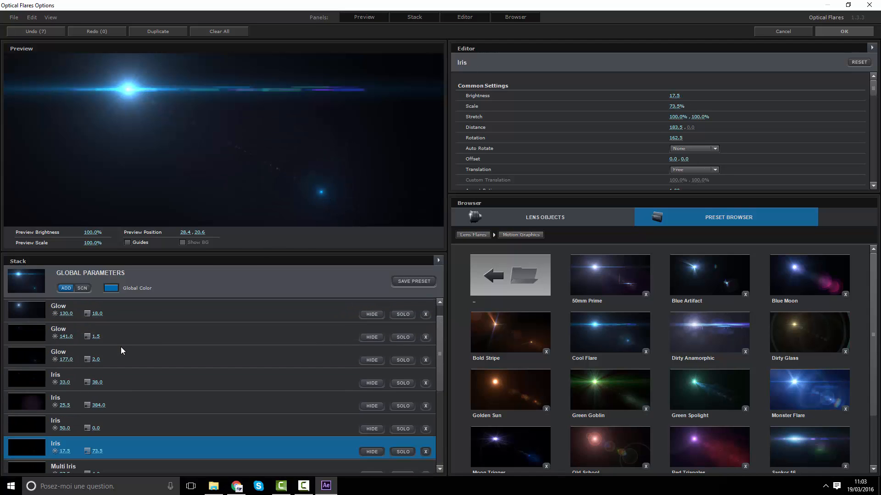
key("Delete")
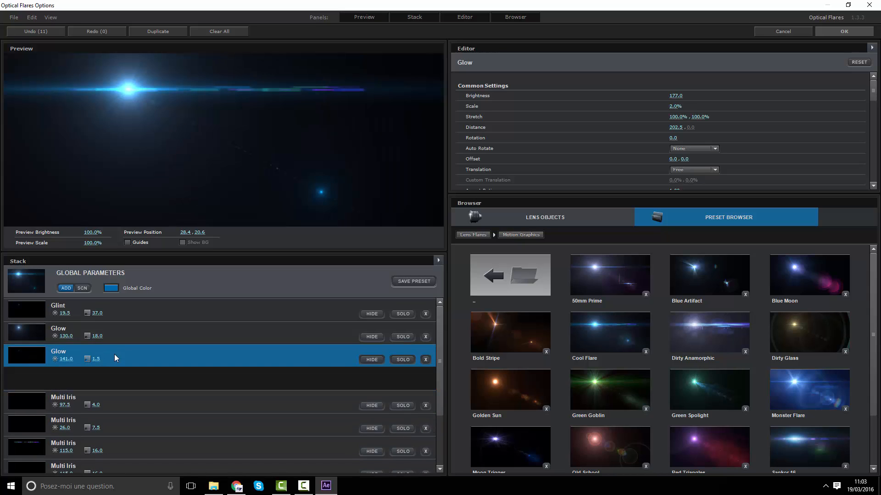
key("Delete")
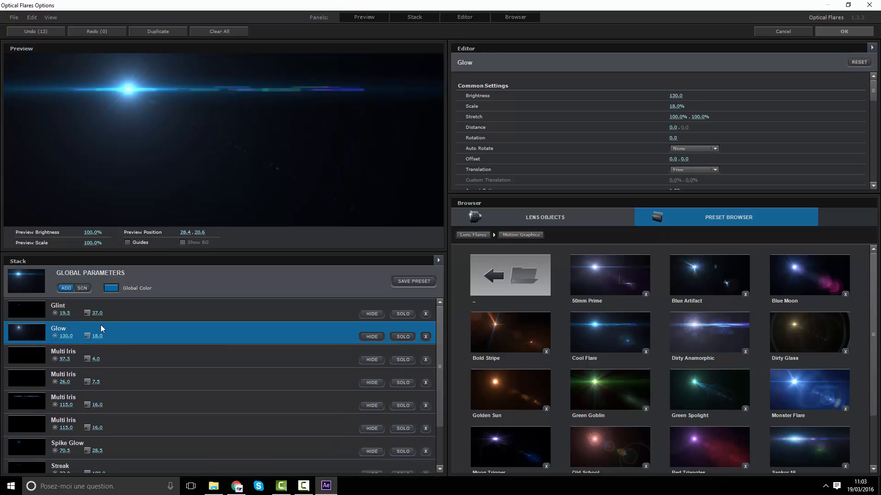
Remove the Glint and three Multi Iris elements from the stack, keeping the Multi Iris just above the Spike Glow
left_click(108, 312)
key("Delete")
scroll(108, 322, "down", 1)
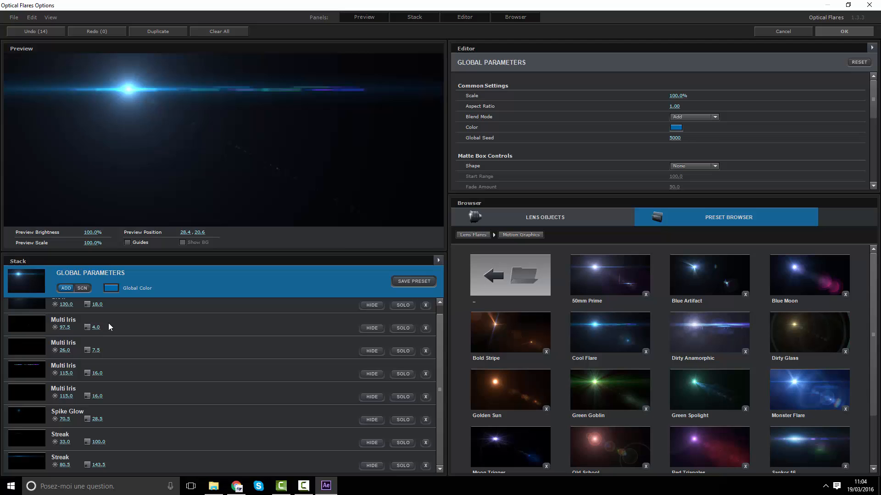
left_click(107, 348)
left_click(109, 367)
key("Delete")
key("Delete")
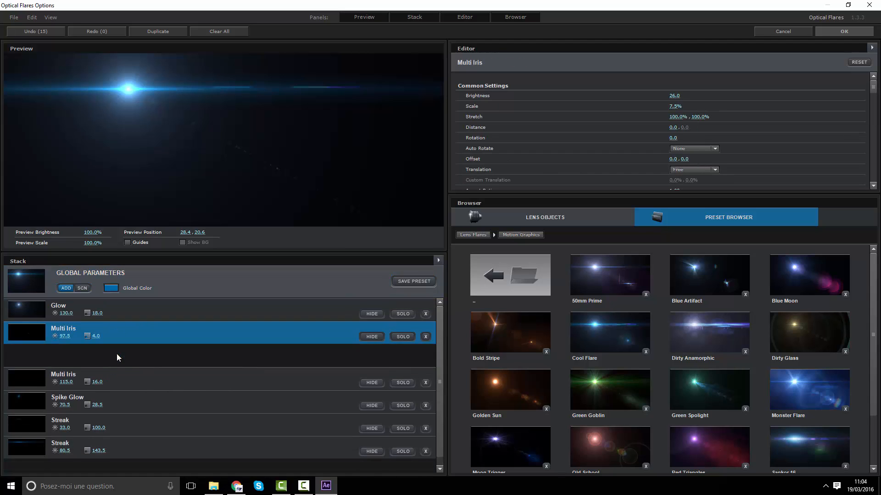
key("Delete")
Remove the Streak with brightness 33.0 and the Spike Glow from the flare stack
left_click(116, 378)
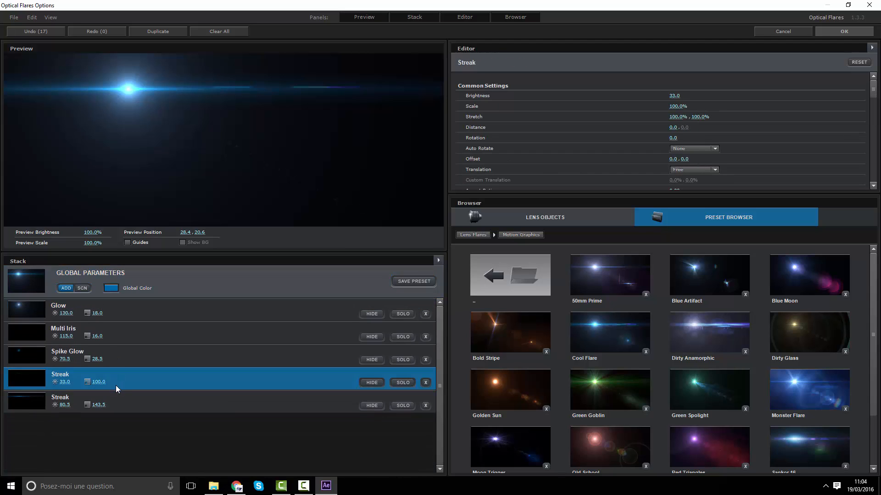
key("Delete")
left_click(115, 340)
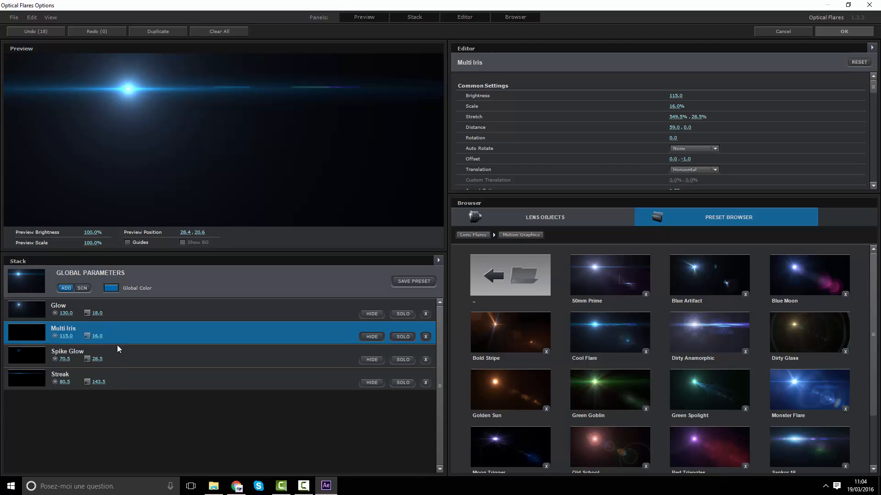
left_click(117, 347)
key("Delete")
Toggle the Multi Iris and Glow visibility to compare them, remove the remaining Multi Iris, and accept the flare design
left_click(136, 313)
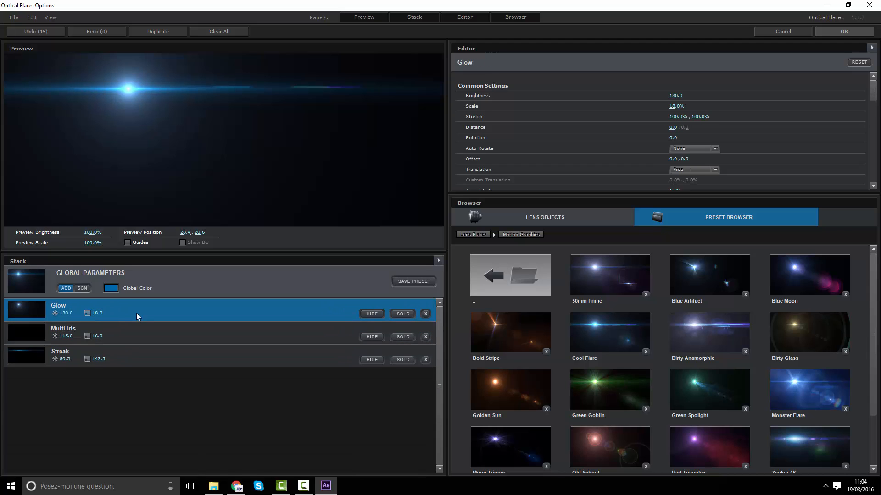
left_click(136, 332)
left_click(366, 336)
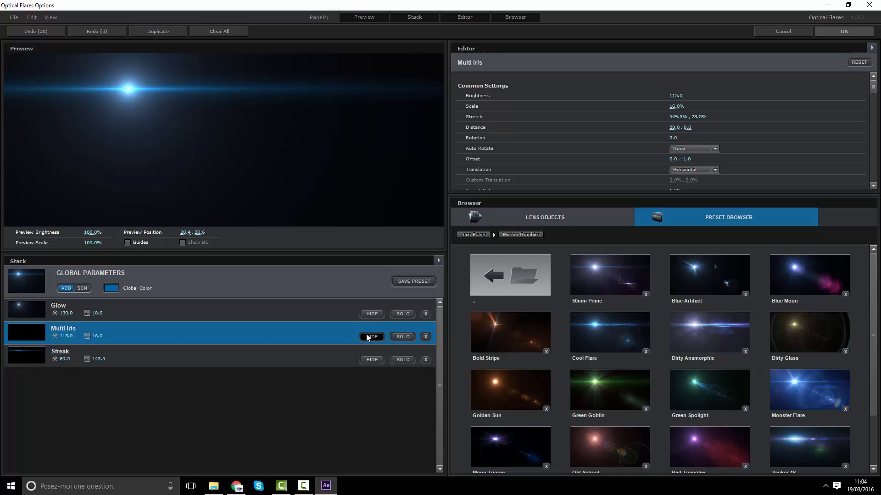
left_click(367, 337)
left_click(367, 315)
left_click(368, 316)
key("Delete")
left_click_drag(272, 145, 162, 137)
left_click(829, 33)
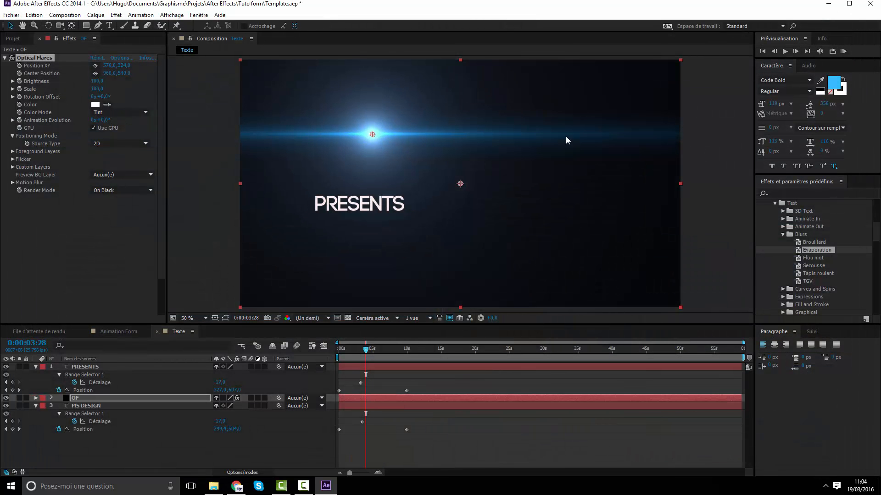
Move the flare between the MS DESIGN and PRESENTS lines and set its Render Mode to On Transparent
left_click_drag(371, 135, 372, 190)
left_click(117, 190)
left_click(120, 210)
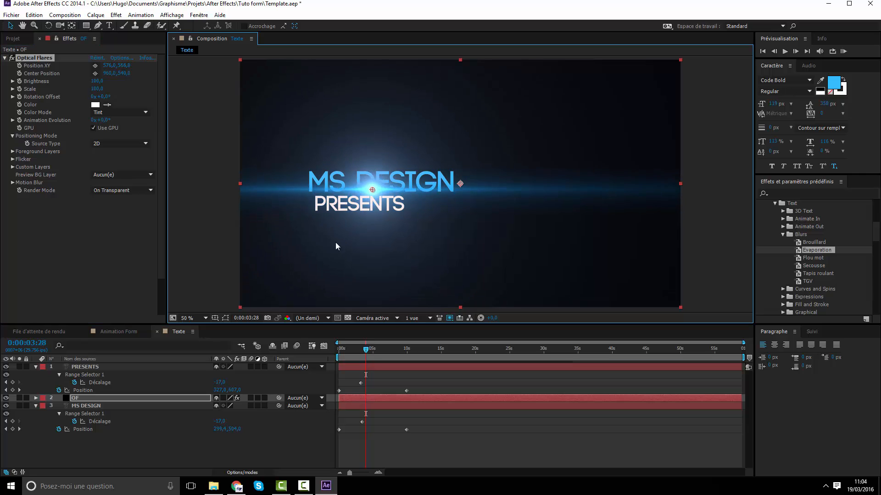
Set the blending mode of the OF flare layer to Addition
left_click(15, 473)
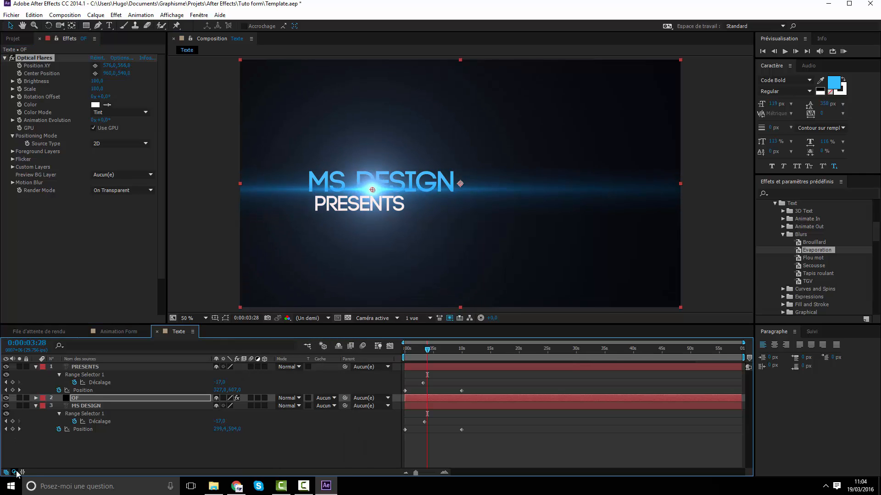
left_click(120, 399)
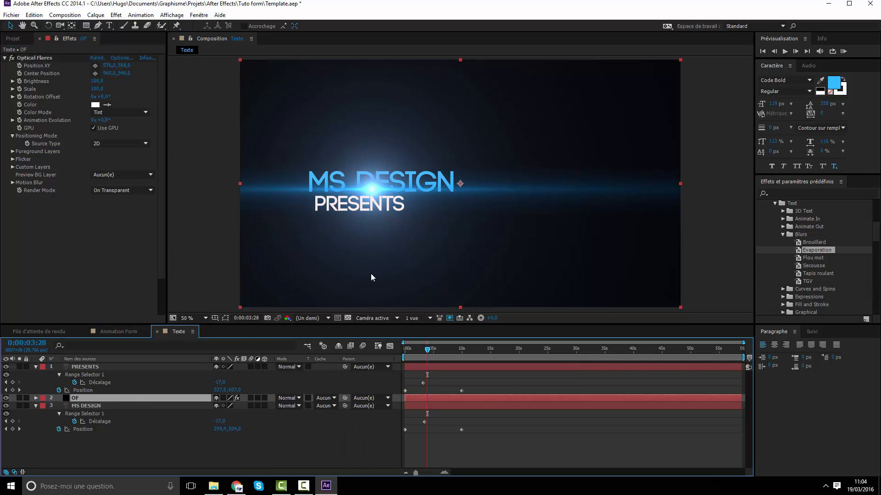
scroll(384, 197, "up", 1)
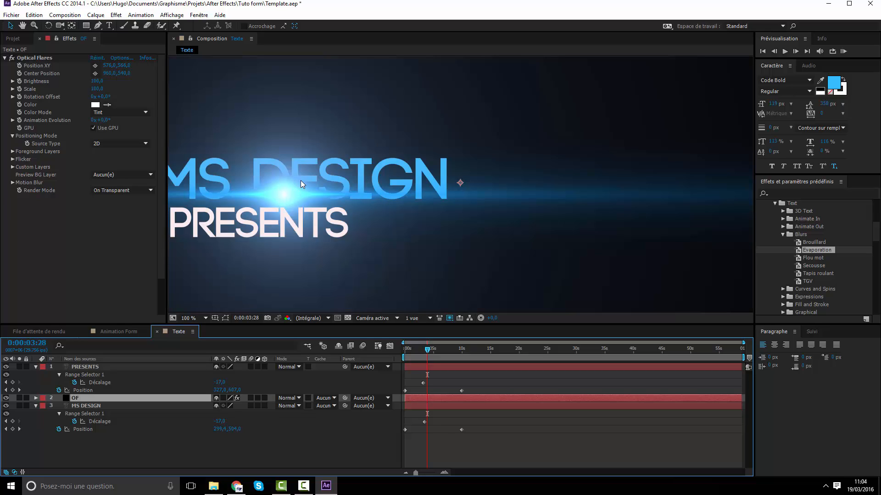
left_click(288, 398)
left_click(335, 175)
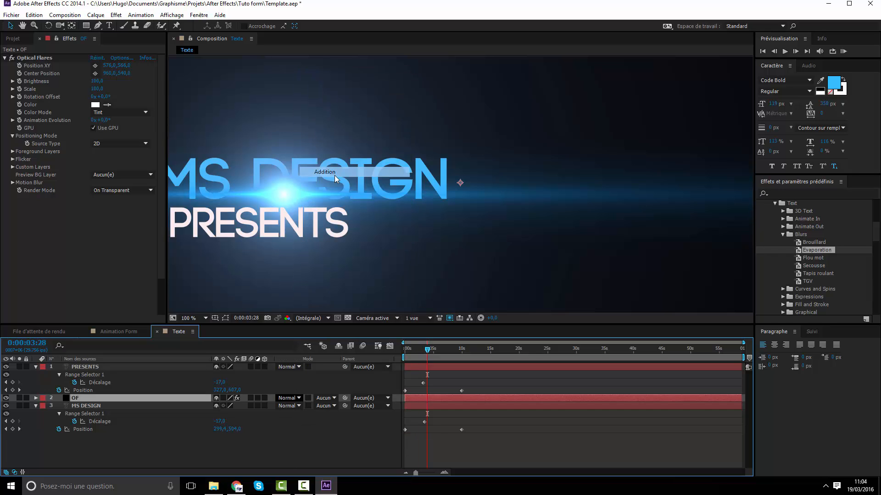
scroll(334, 177, "down", 1)
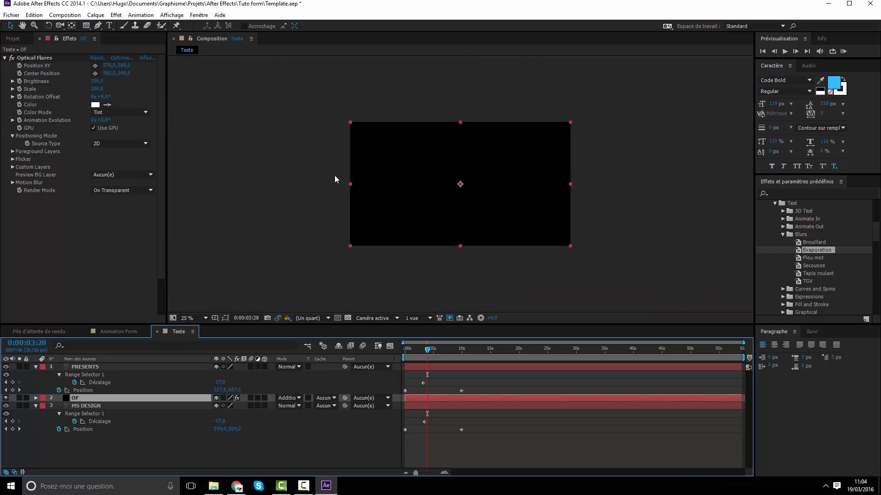
Move the Optical Flares centre to just below the D of MS DESIGN
left_click(26, 59)
scroll(265, 221, "up", 4)
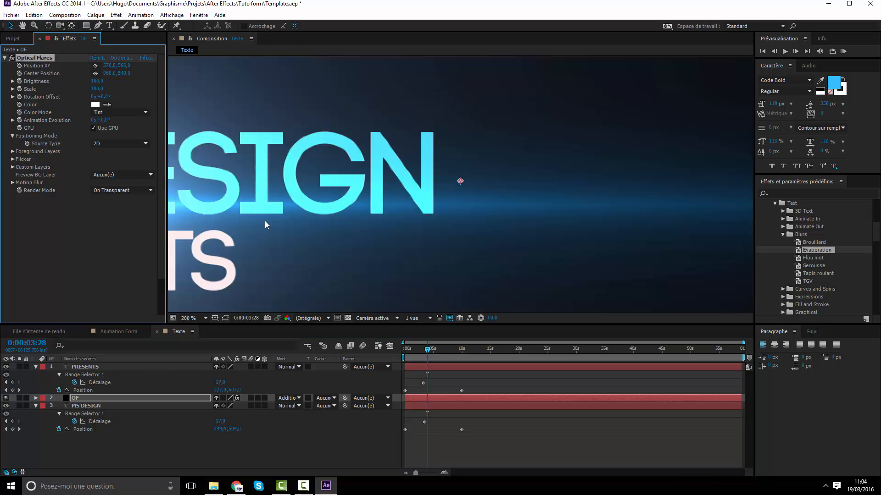
left_click_drag(389, 184, 343, 187)
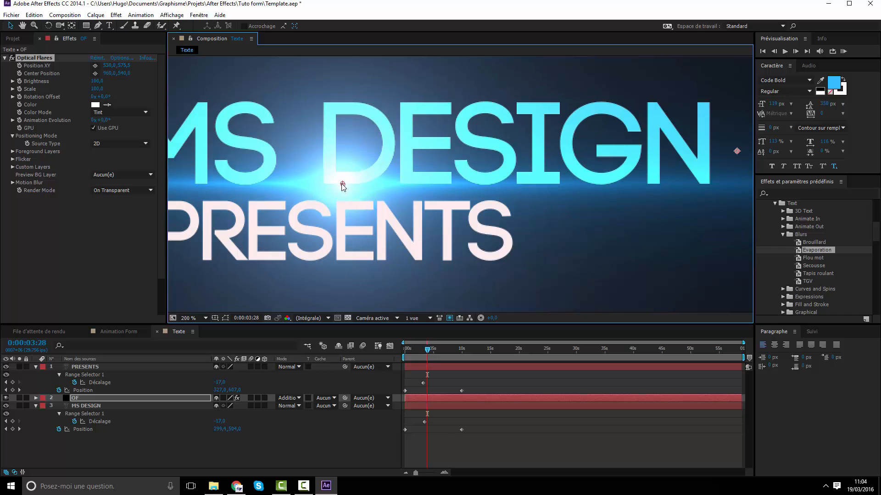
scroll(378, 142, "down", 4)
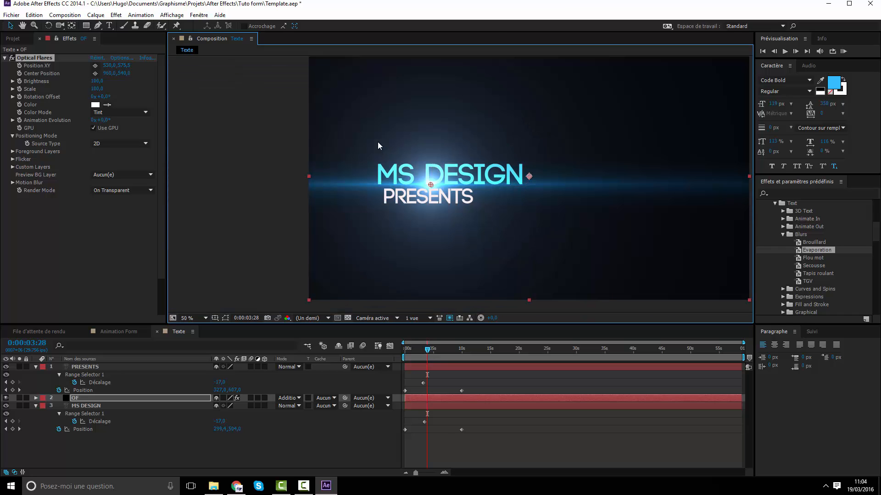
Set the flare's tint colour to light grey E7E7E7
left_click(95, 104)
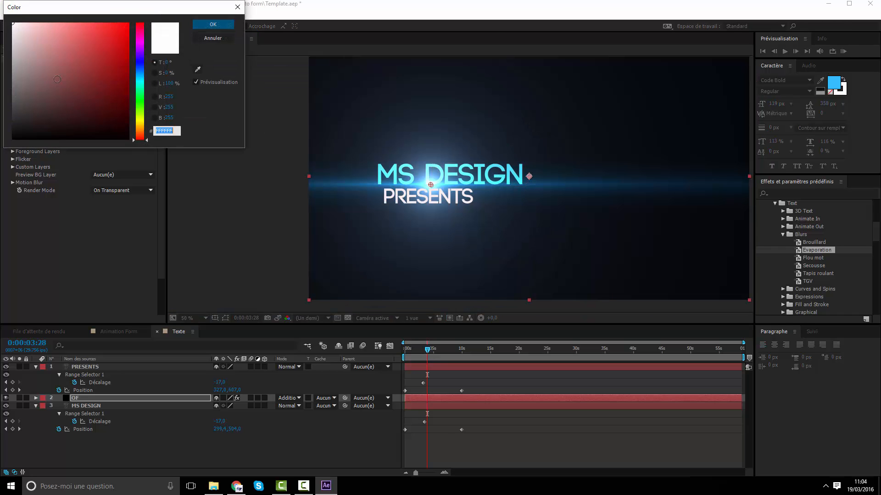
mouse_move(16, 34)
left_mouse_down()
mouse_move(2, 51)
mouse_move(8, 6)
mouse_move(2, 187)
left_mouse_up()
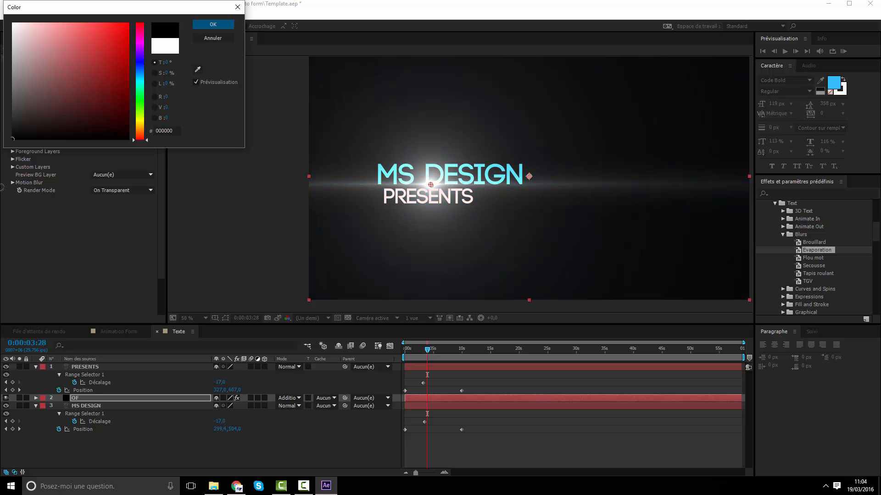
mouse_move(2, 139)
left_mouse_down()
mouse_move(13, 25)
mouse_move(230, 217)
mouse_move(133, 183)
left_mouse_up()
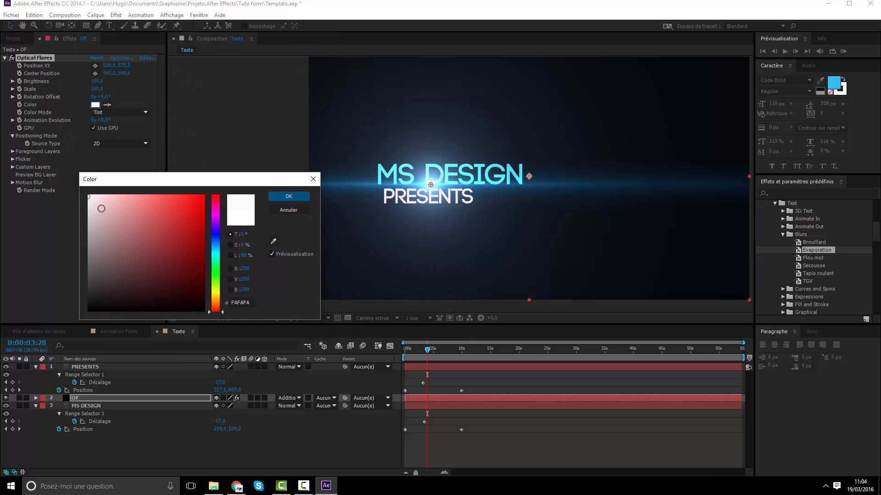
mouse_move(101, 209)
left_mouse_down()
mouse_move(40, 197)
mouse_move(27, 206)
left_mouse_up()
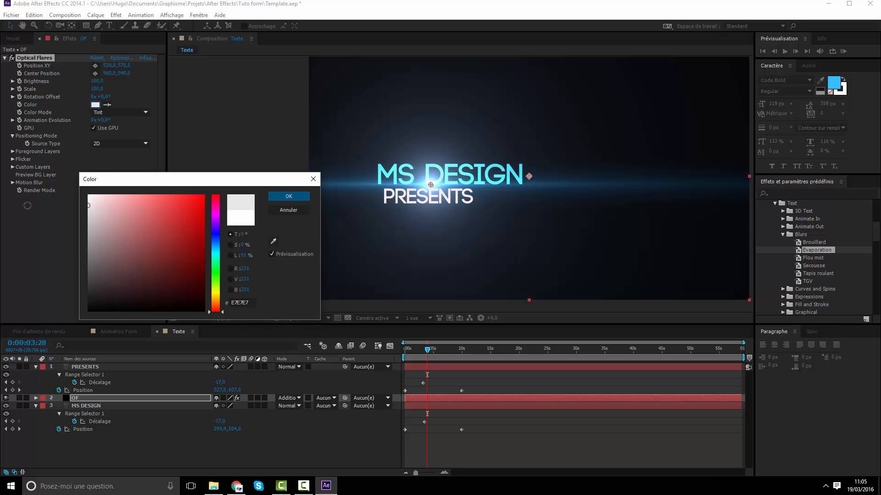
left_click(288, 197)
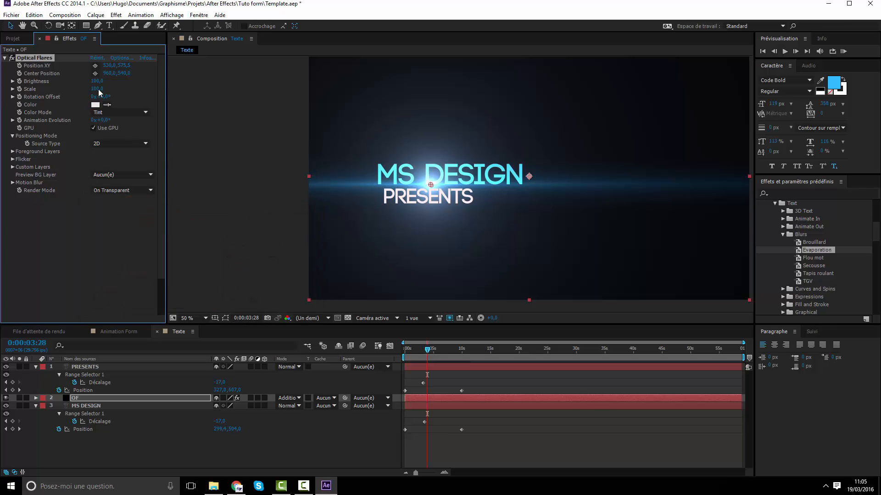
Lower the flare's Brightness to about 58
left_click_drag(97, 81, 78, 81)
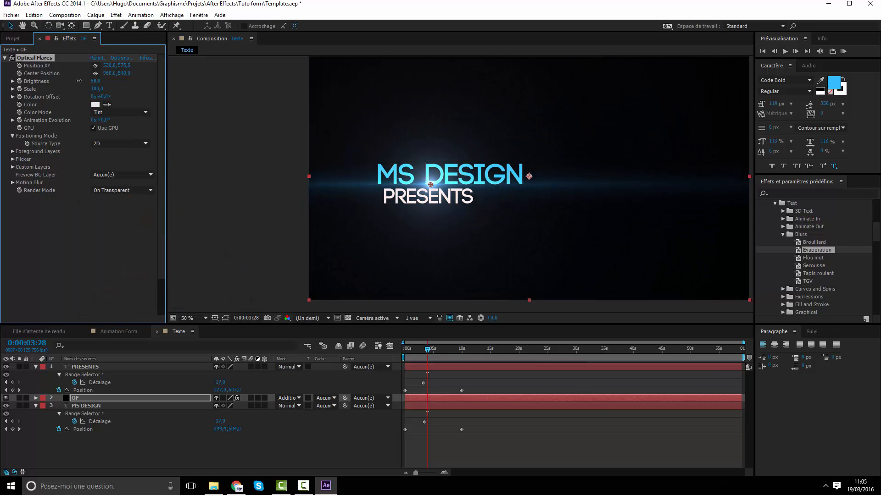
scroll(375, 172, "up", 4)
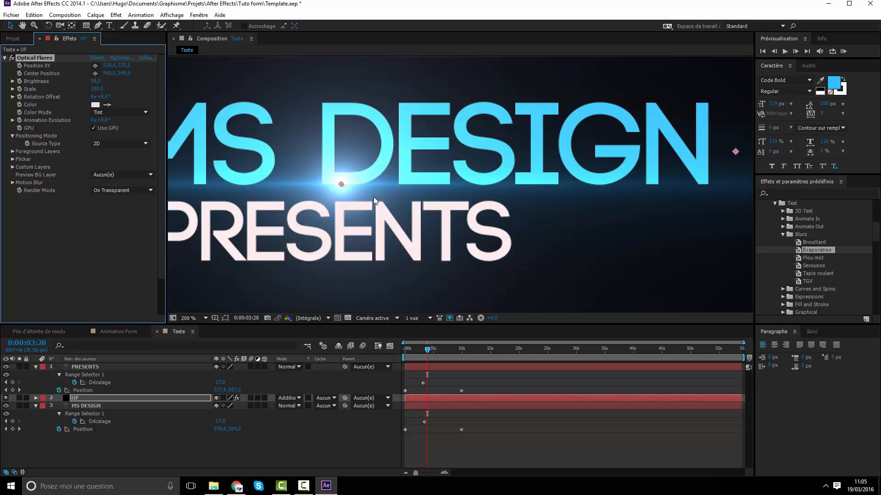
left_click_drag(475, 206, 487, 207)
Start keyframing the flare's Center Position and Position XY at 0:00:00:00
left_click_drag(429, 348, 340, 349)
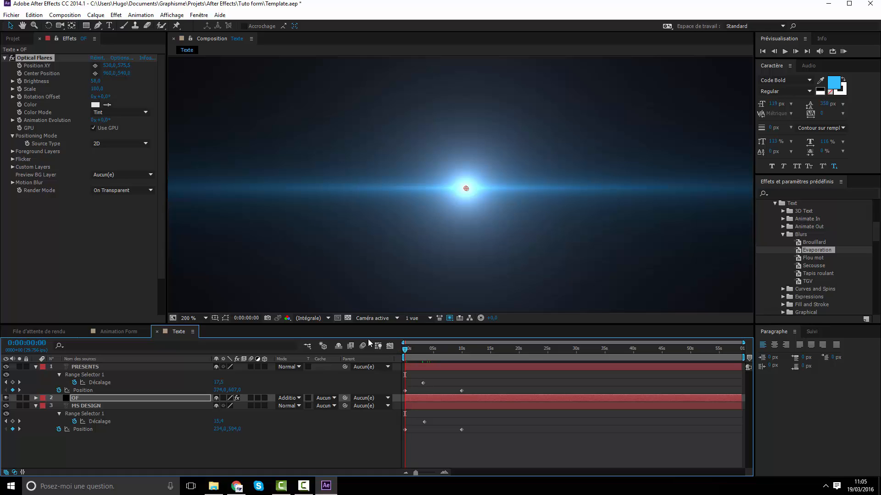
left_click(19, 73)
left_click(20, 66)
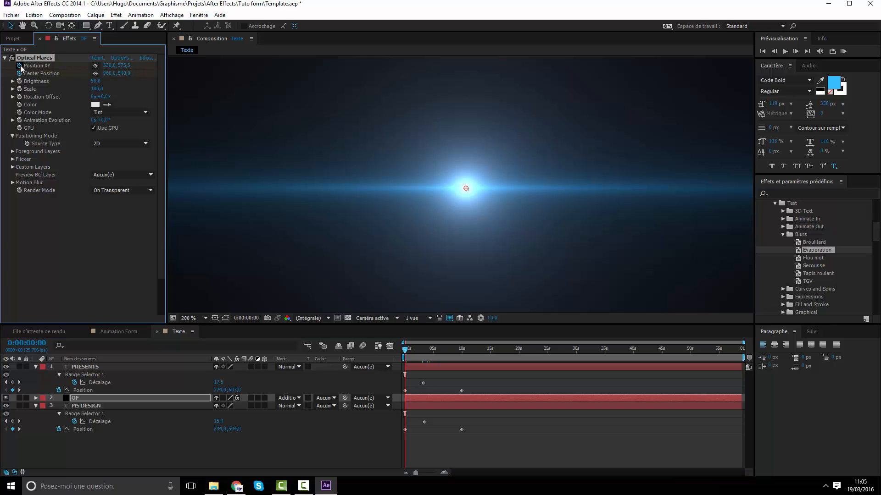
At 0:00:09:27, move the flare's Position XY horizontally to about 631, keeping Center Position as it was
left_click(461, 355)
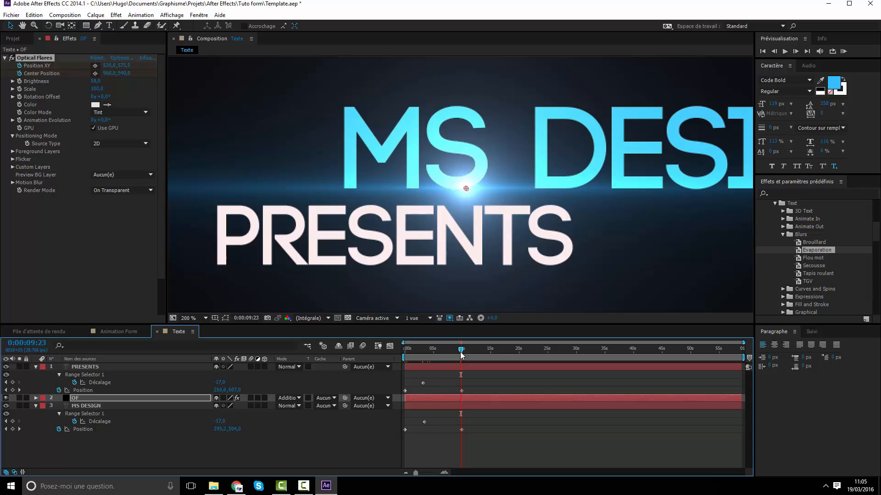
key("Page_Down")
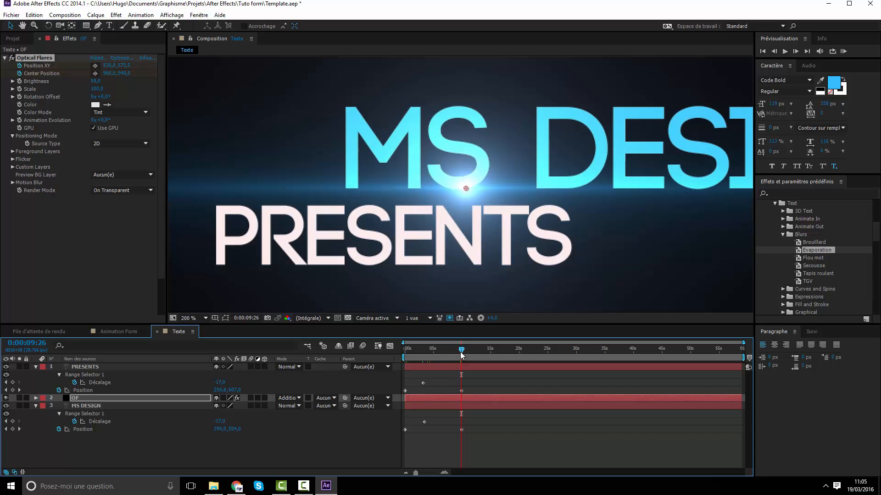
key("Page_Down")
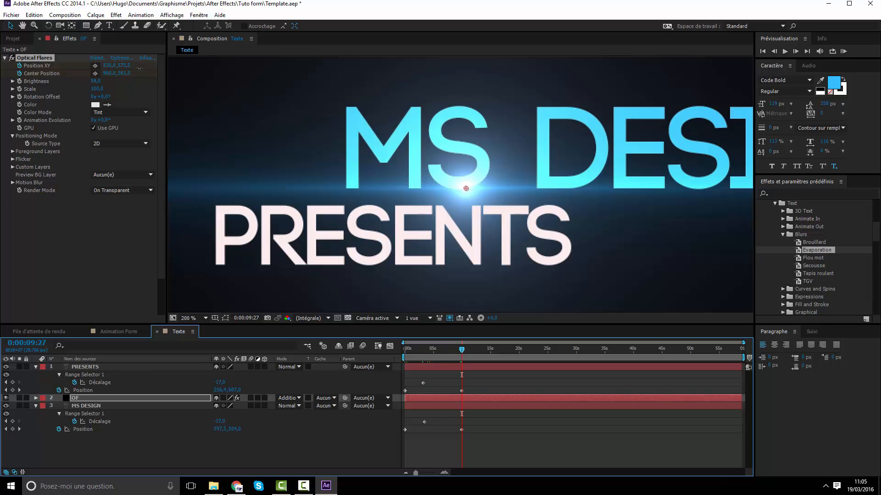
mouse_move(158, 73)
left_mouse_down()
mouse_move(129, 67)
mouse_move(165, 74)
left_mouse_up()
key("ctrl+z")
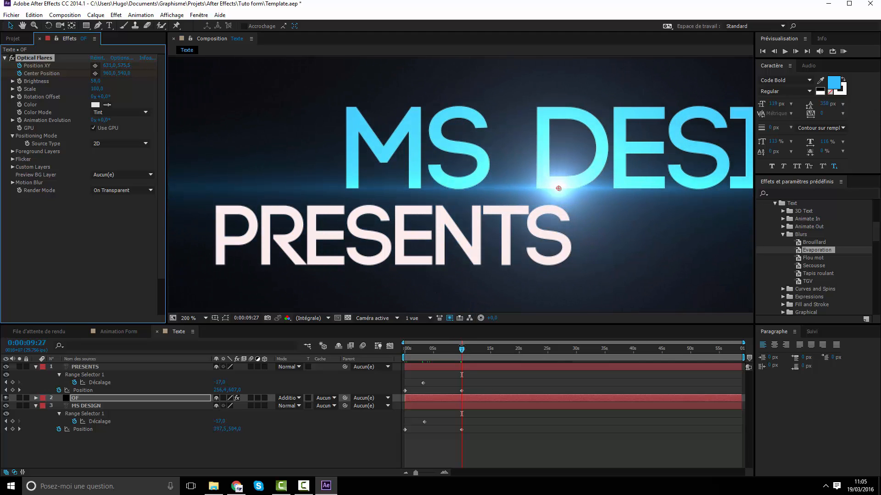
Shift the flare's starting Position XY at 0:00:00:00 to 481,9 horizontally, checking its travel along the timeline
left_click_drag(459, 352, 396, 337)
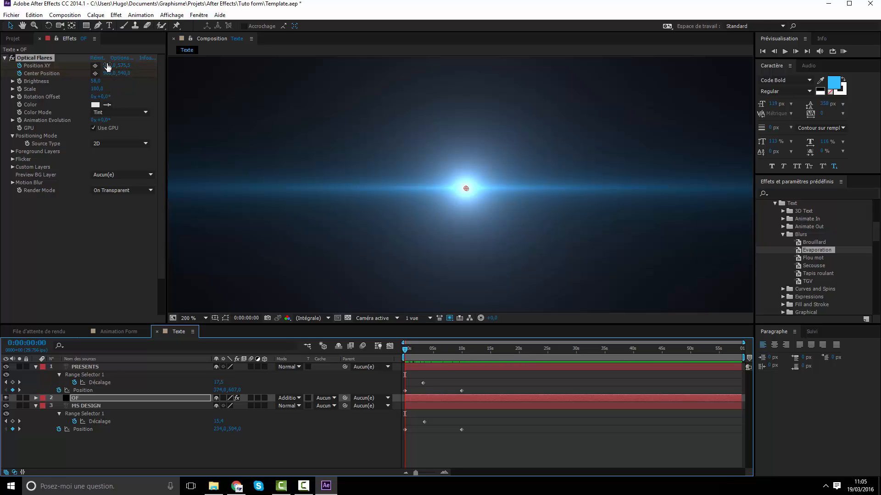
left_click(60, 76)
mouse_move(405, 349)
left_mouse_down()
mouse_move(454, 349)
mouse_move(396, 345)
left_mouse_up()
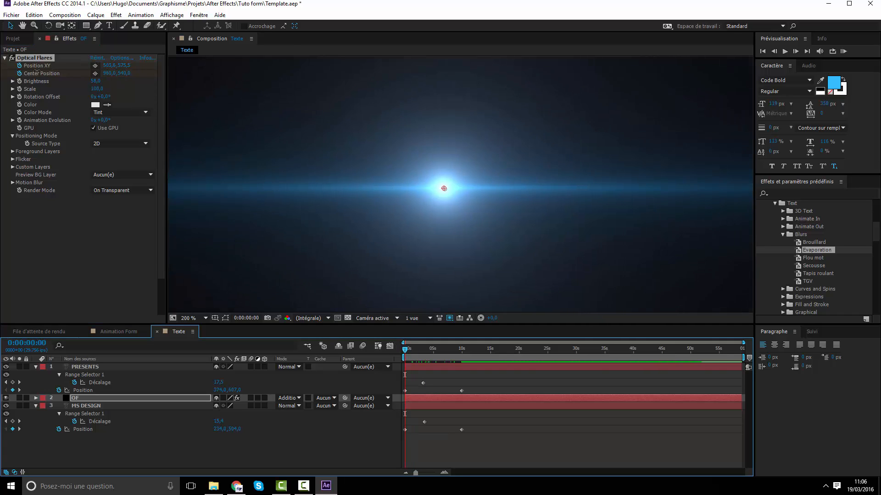
left_click_drag(37, 72, 25, 75)
left_click_drag(408, 348, 387, 353)
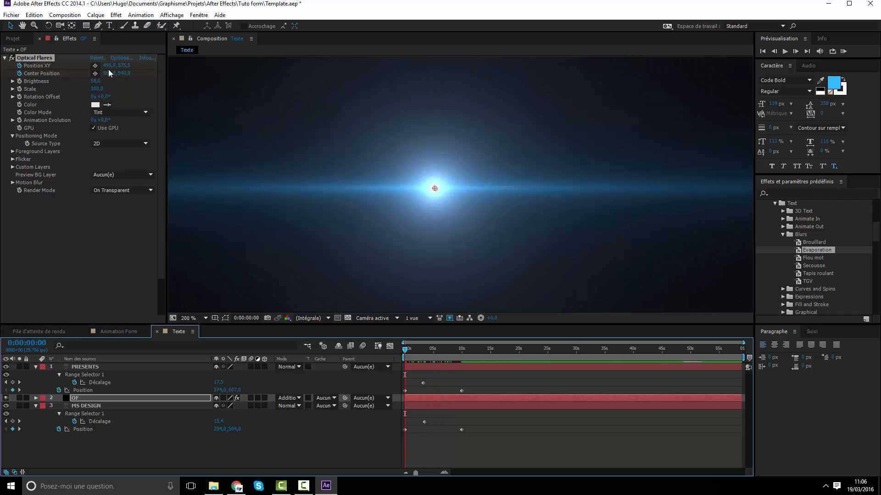
left_click_drag(103, 65, 99, 66)
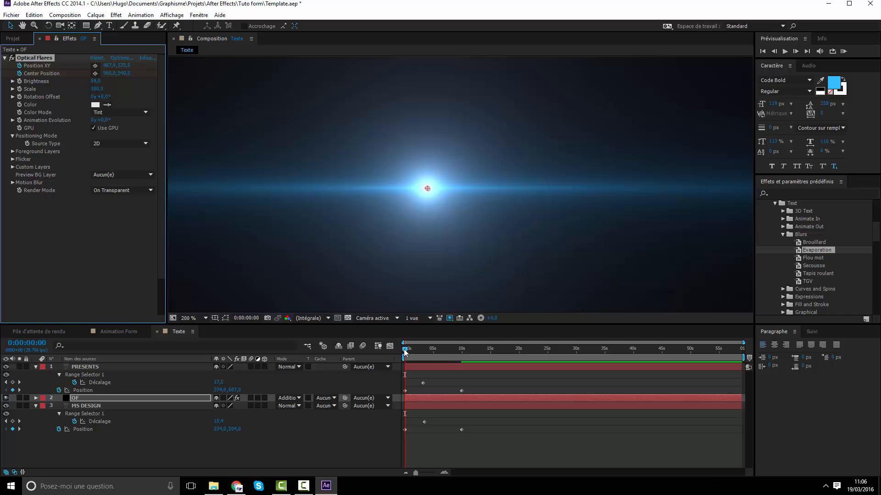
mouse_move(405, 348)
left_mouse_down()
mouse_move(433, 347)
mouse_move(391, 348)
left_mouse_up()
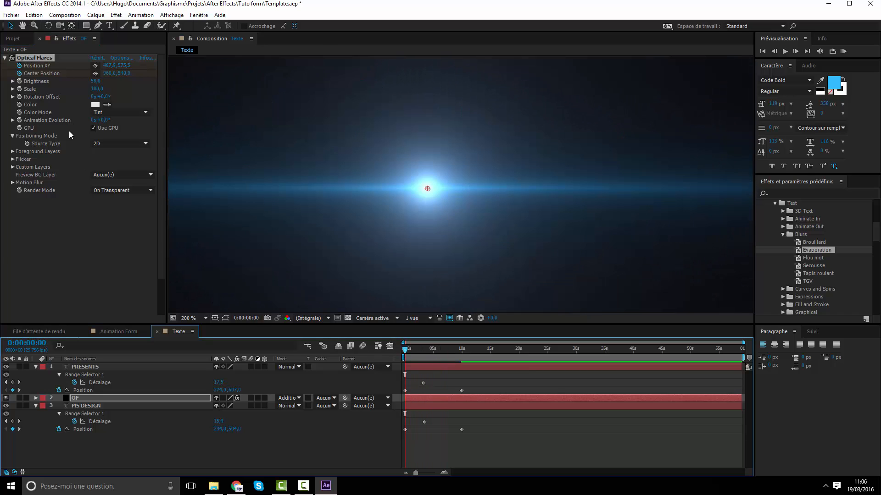
left_click_drag(110, 69, 107, 69)
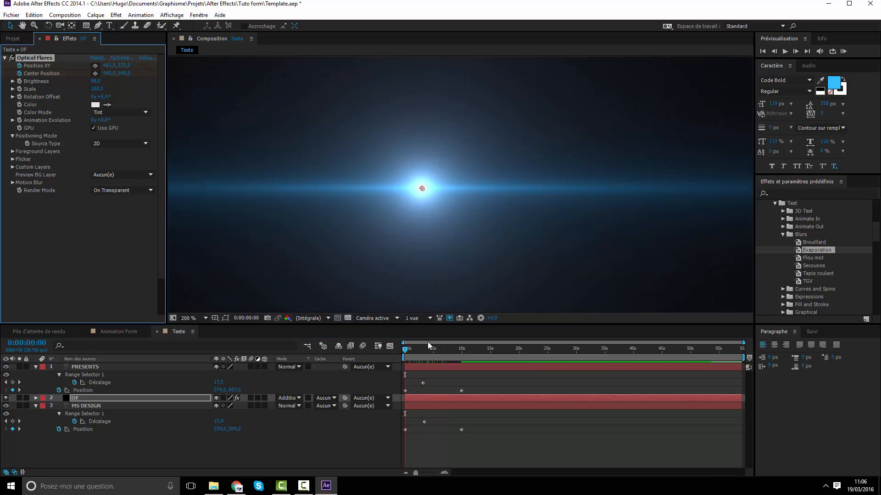
mouse_move(405, 352)
left_mouse_down()
mouse_move(454, 348)
mouse_move(406, 349)
left_mouse_up()
left_click(350, 460)
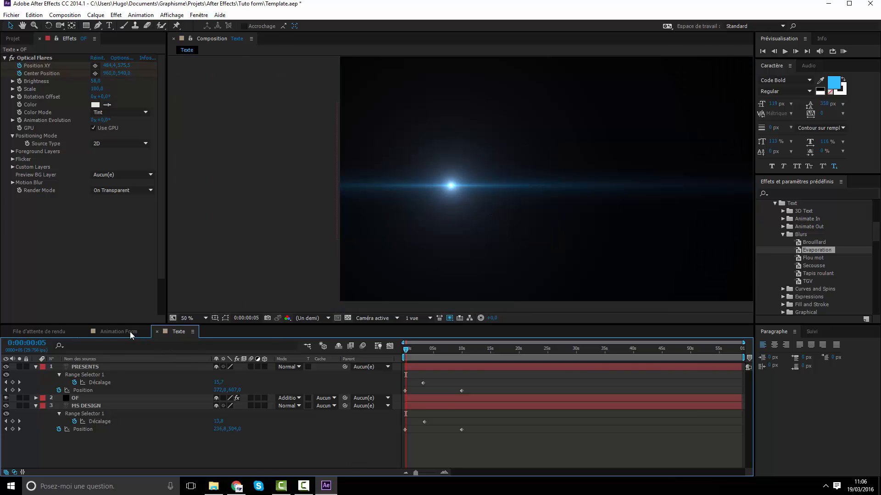
Add the Texte composition to the Animation Form composition as the layer above Camera
left_click(130, 332)
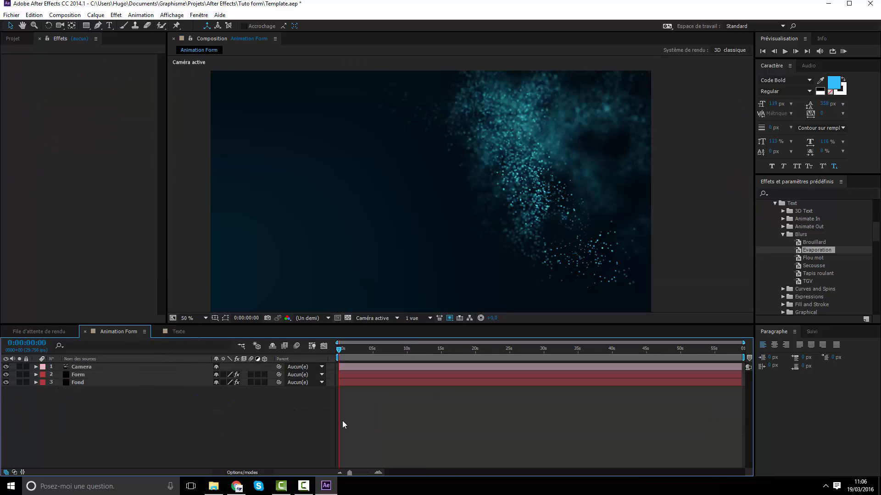
left_click(13, 39)
left_click(42, 132)
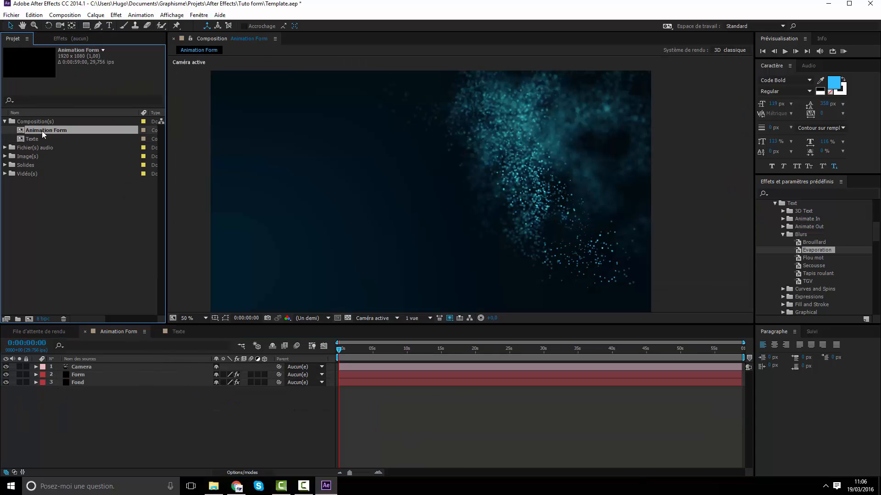
mouse_move(42, 133)
left_mouse_down()
mouse_move(207, 220)
mouse_move(349, 365)
mouse_move(332, 370)
mouse_move(55, 122)
mouse_move(41, 137)
left_mouse_up()
left_click_drag(38, 137, 338, 365)
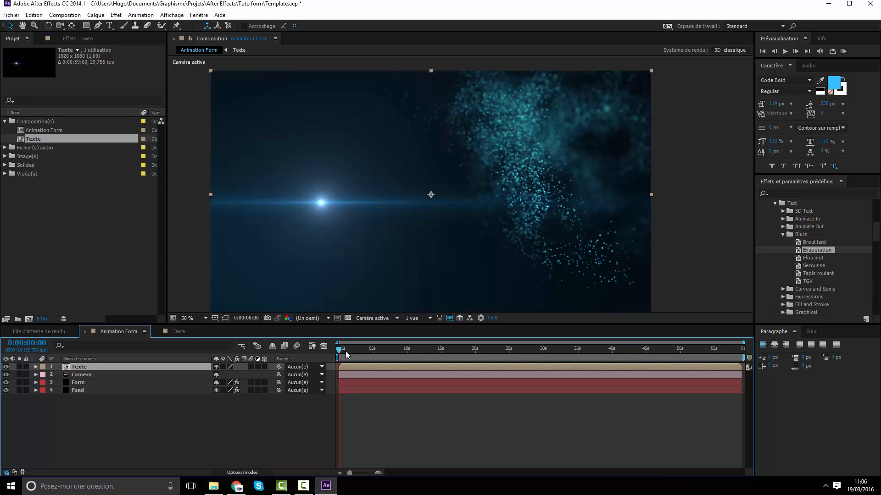
Preview the title over the particles up to 0:00:05:25, compare it with the Texte composition, and return to the first frame
left_click(353, 349)
left_click_drag(354, 354, 382, 352)
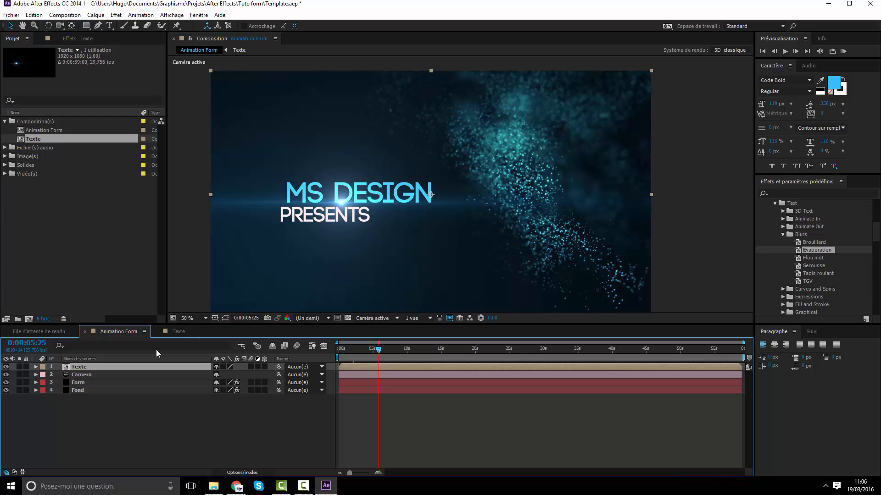
left_click(178, 332)
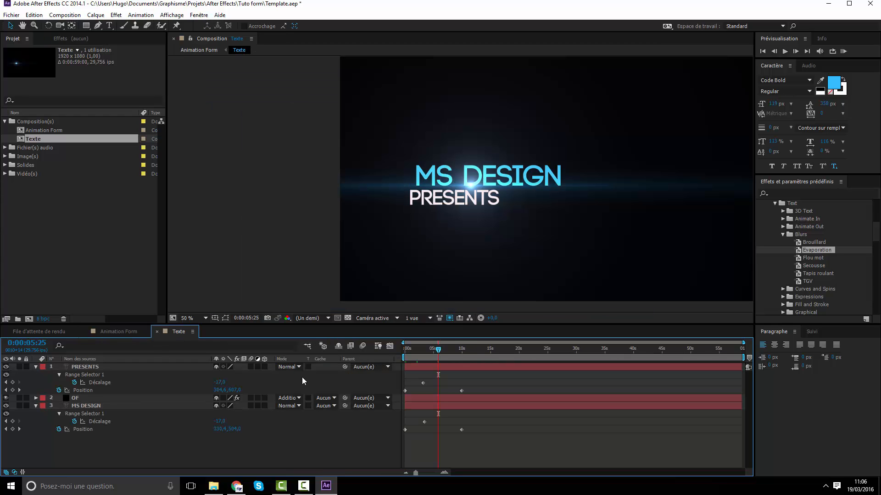
left_click(119, 332)
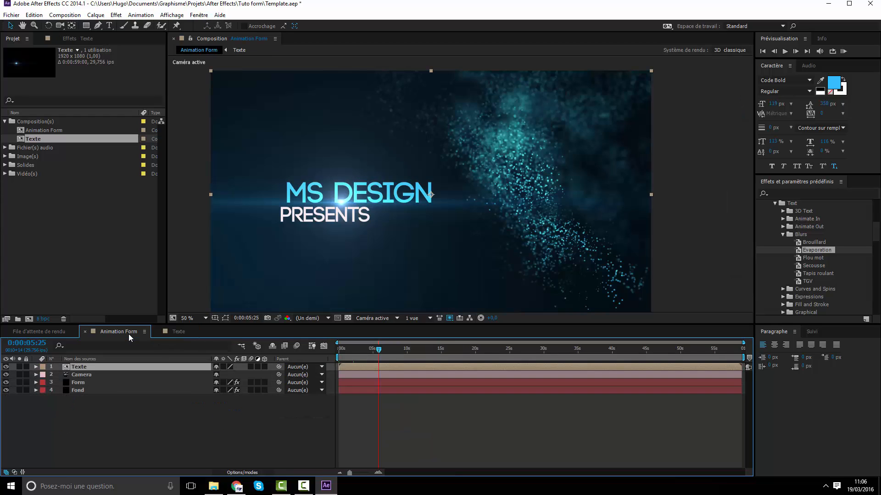
key("Home")
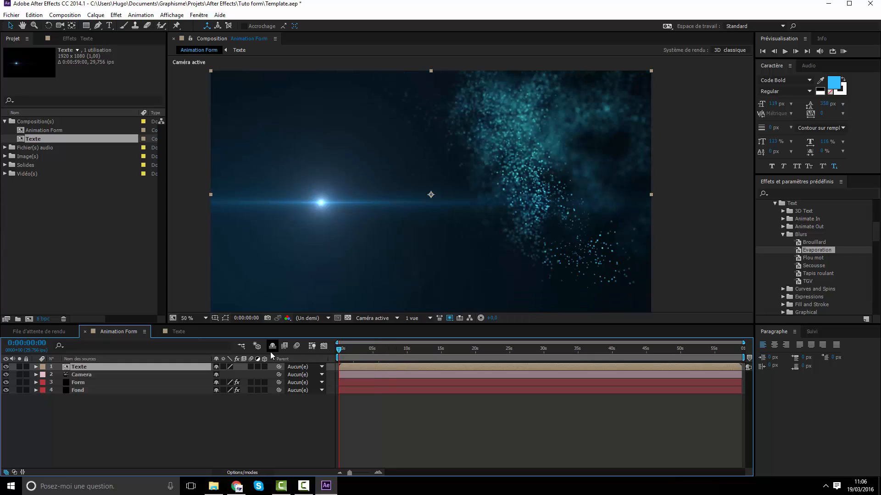
In the Texte composition, keyframe the OF layer's Opacity to fade the flare in from 0% at 0:00:01:18
key("space")
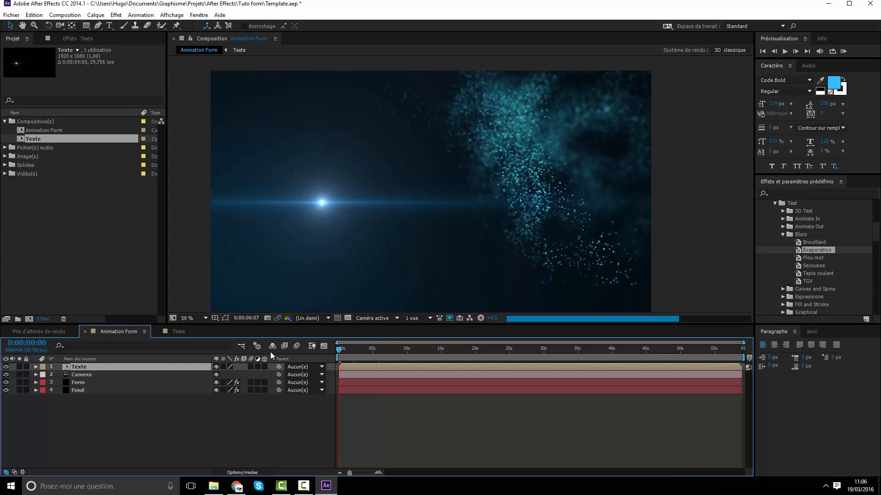
left_click(167, 334)
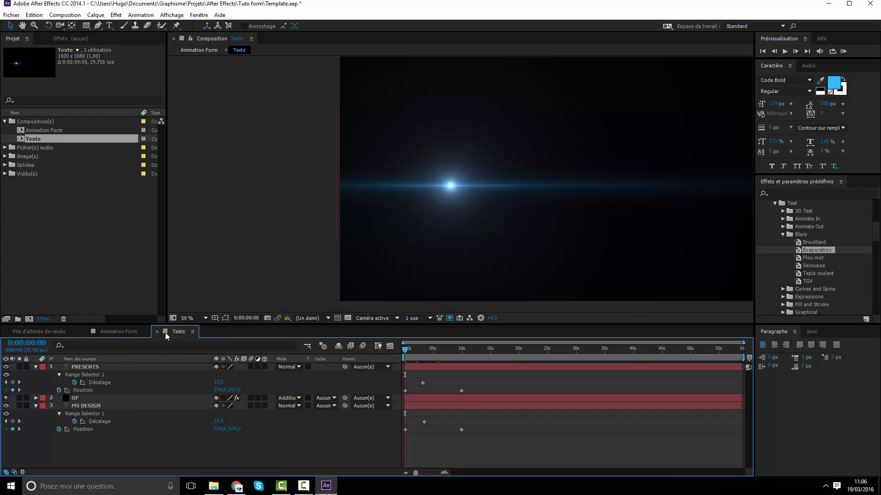
left_click(423, 399)
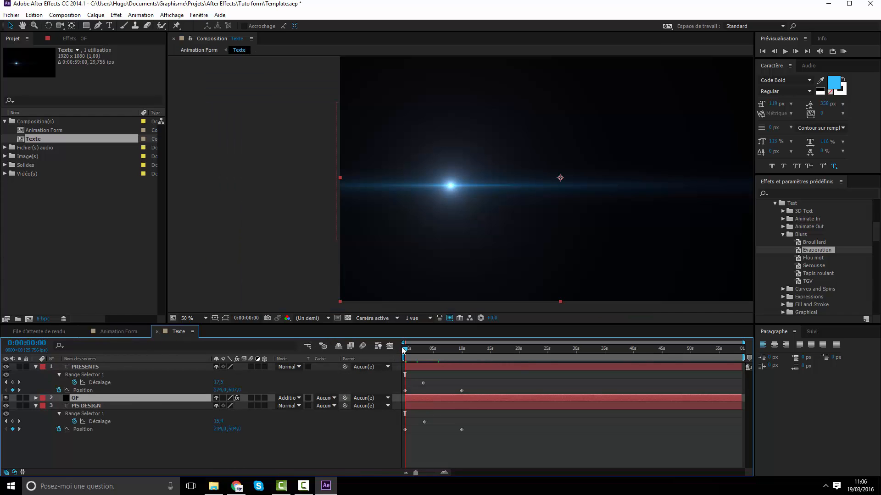
key("t")
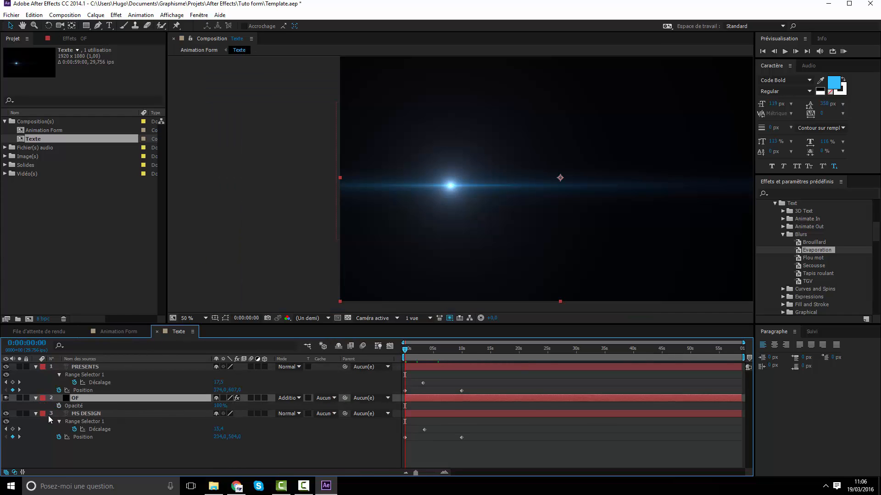
left_click(59, 406)
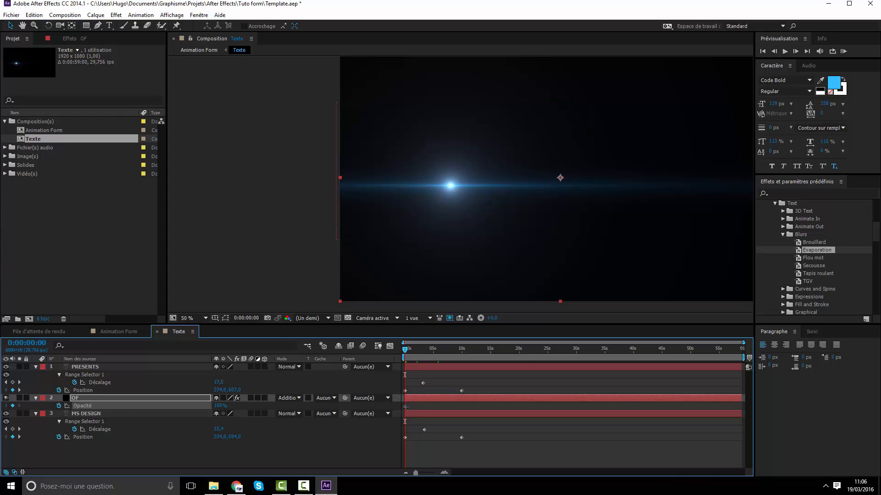
left_click_drag(406, 351, 414, 355)
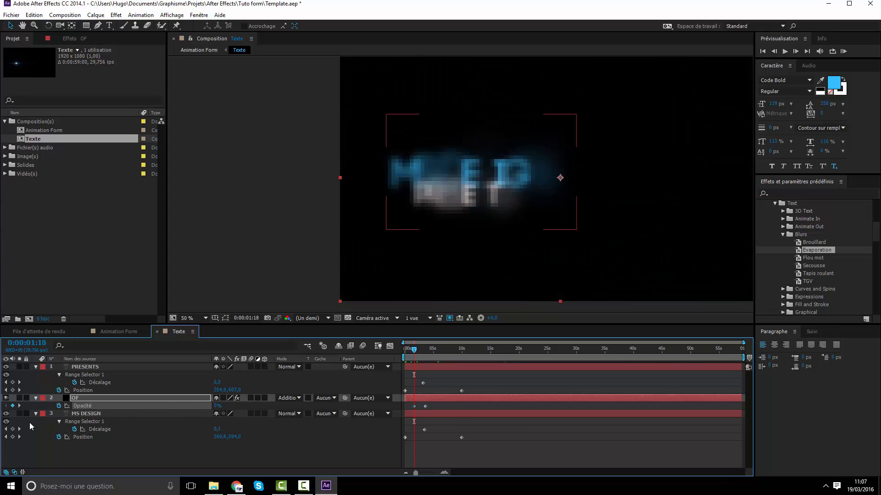
Preview the flare's fade-in over the particle background from the first frame of the Animation Form composition
left_click(114, 331)
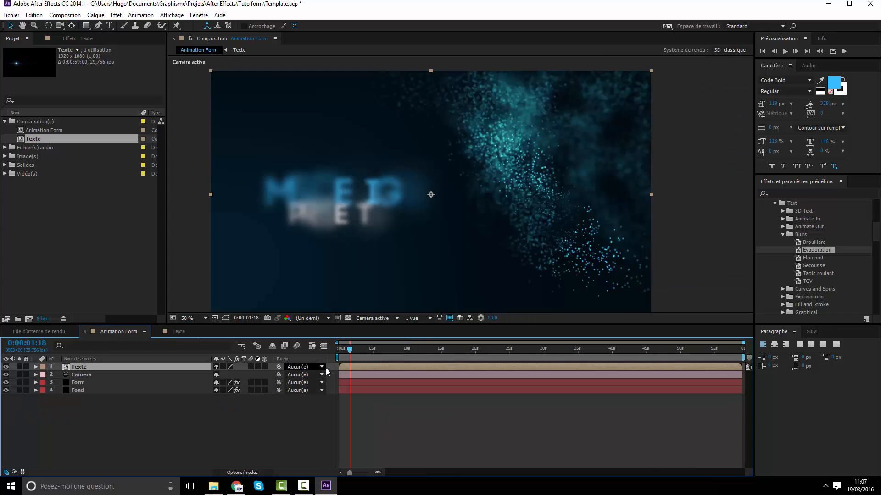
key("Home")
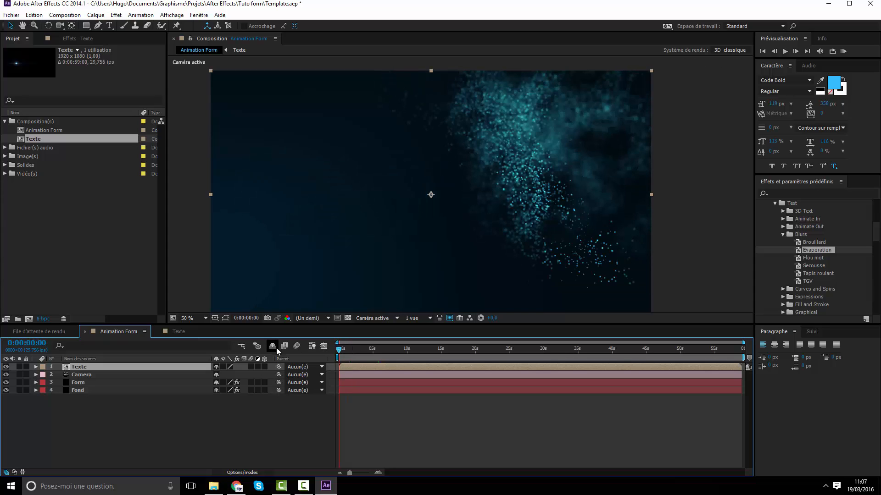
key("space")
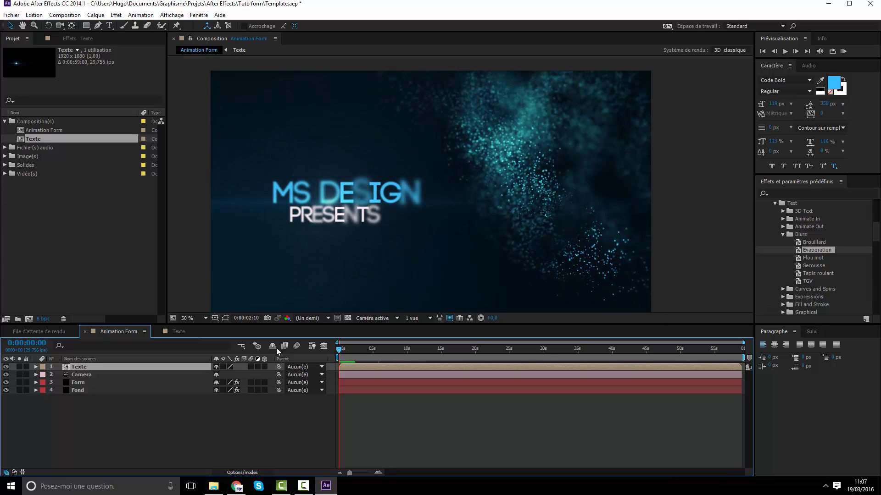
Shift the OF layer's Opacity keyframes slightly earlier in Texte and preview the title in Animation Form up to 0:00:05:25
left_click(179, 331)
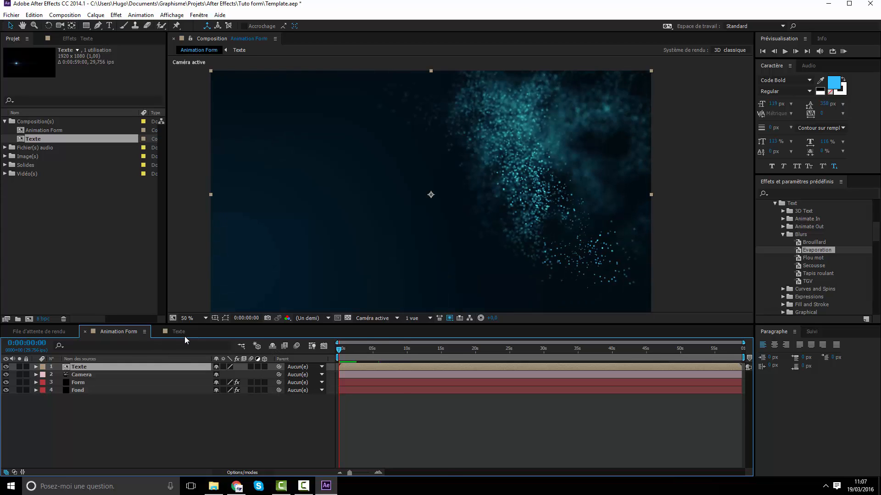
left_click_drag(430, 406, 408, 408)
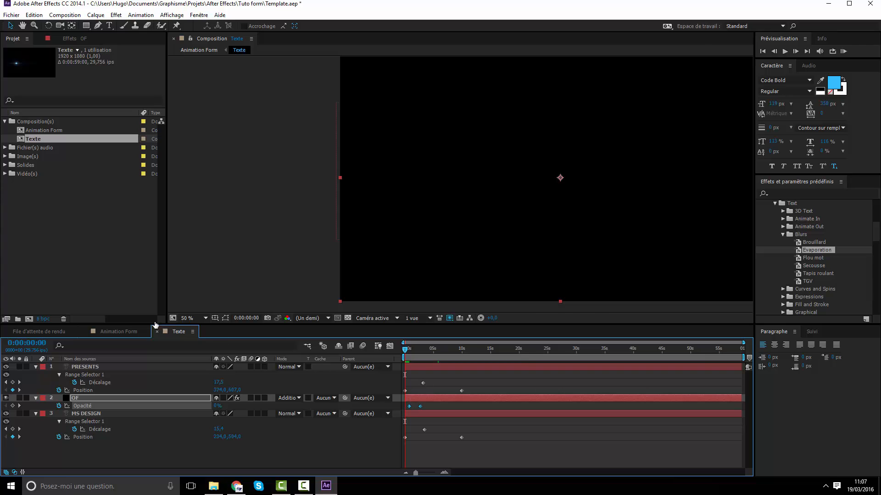
left_click(118, 331)
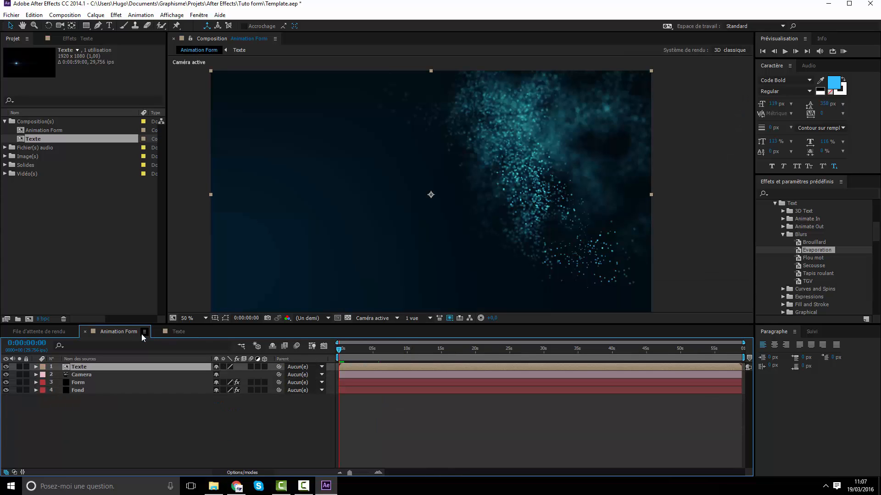
key("space")
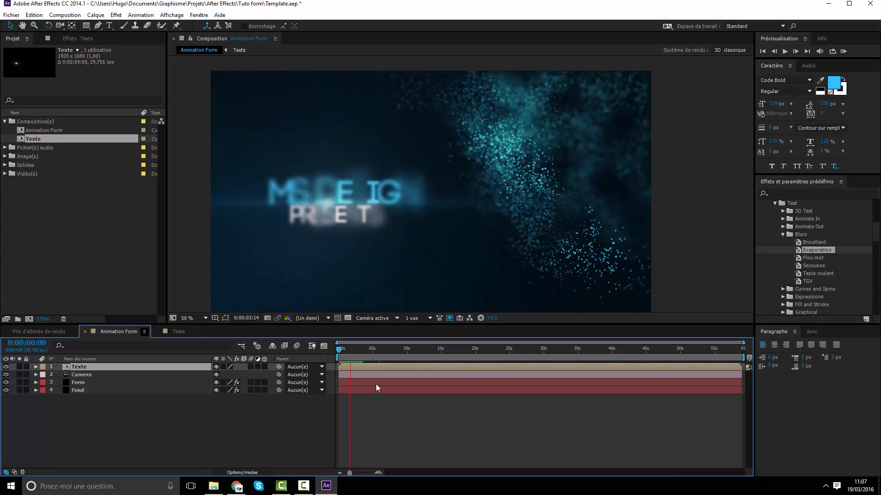
left_click(349, 357)
left_click_drag(354, 358, 379, 356)
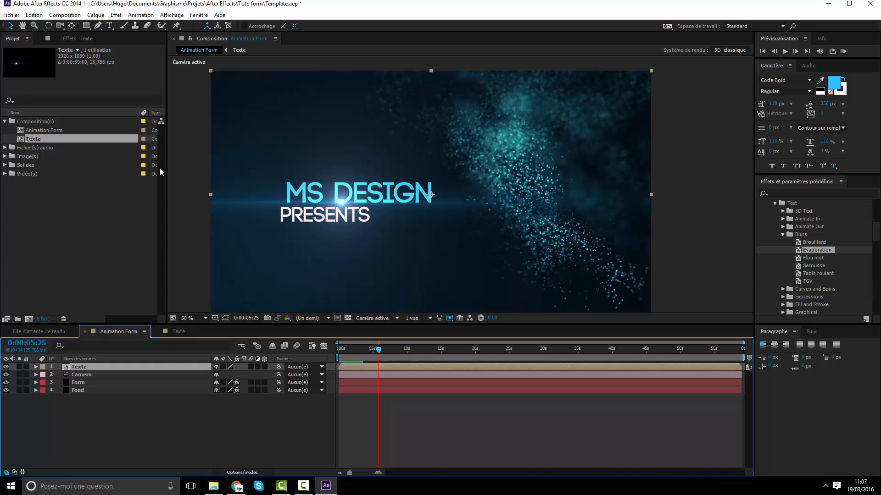
Create a new composition named Particular and open its timeline
right_click(37, 241)
left_click(51, 250)
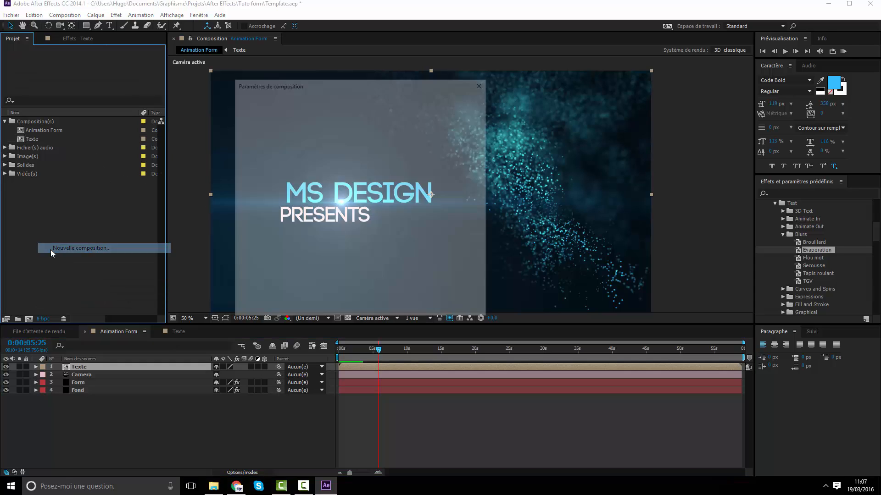
type("Particular")
key("Return")
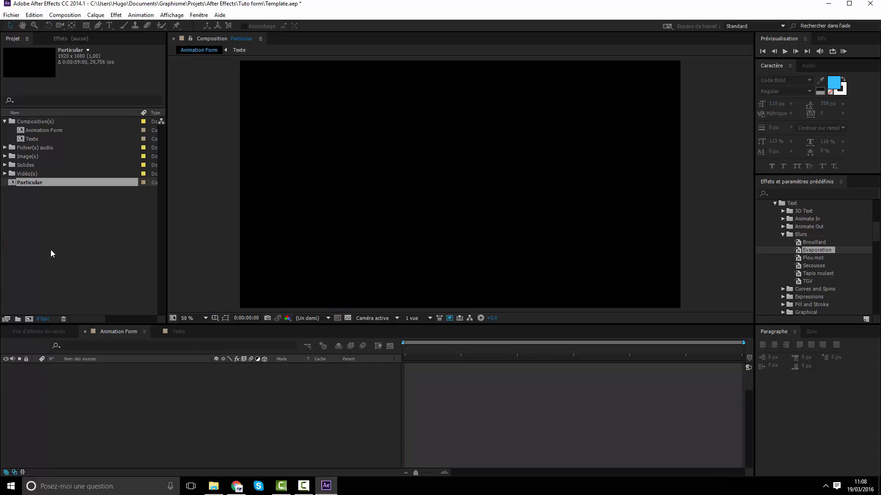
key("Tab")
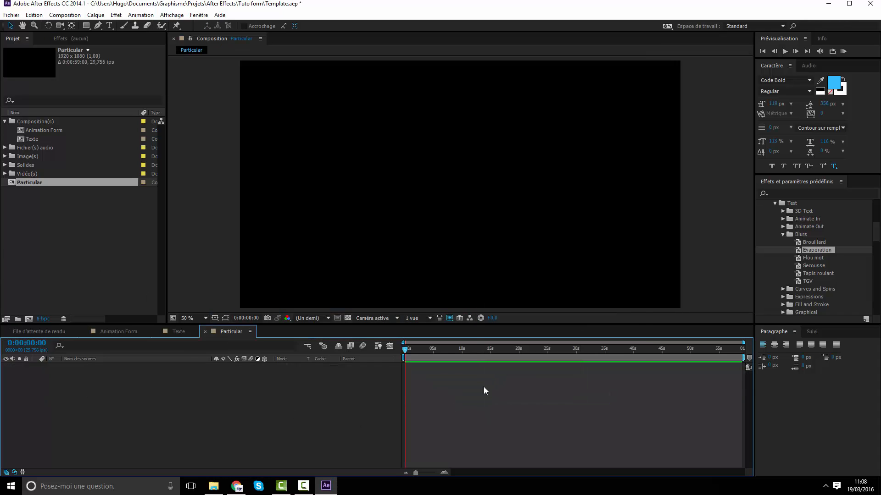
Add a black solid layer named particular to the Particular composition
right_click(484, 387)
mouse_move(510, 288)
left_click(717, 308)
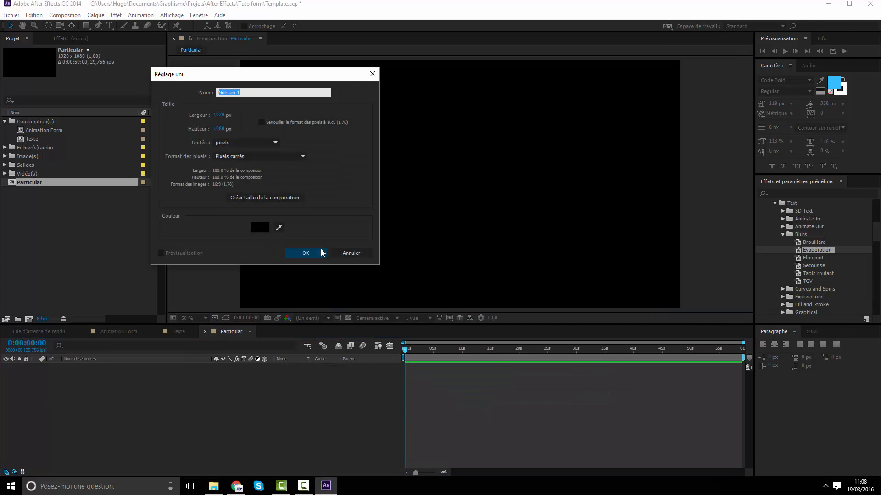
left_click(306, 254)
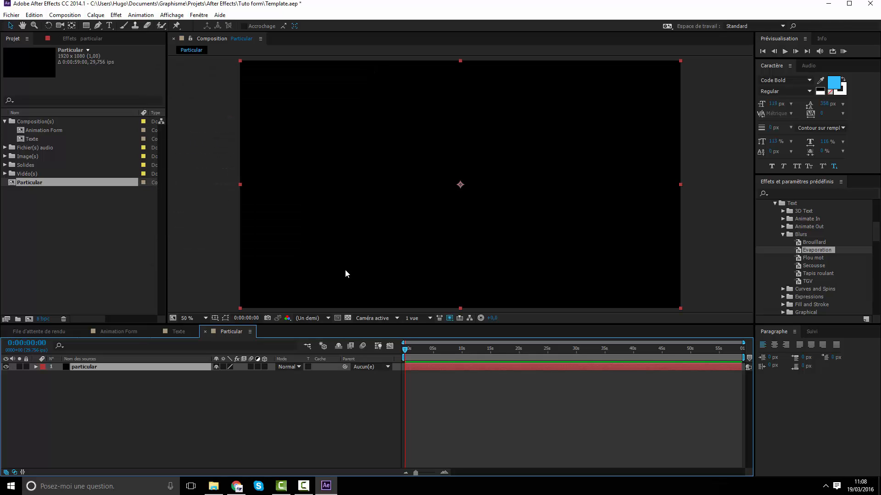
Apply the Trapcode Particular effect to the particular solid, viewing the composition at 0:00:02:21
left_click(420, 359)
right_click(412, 366)
mouse_move(459, 133)
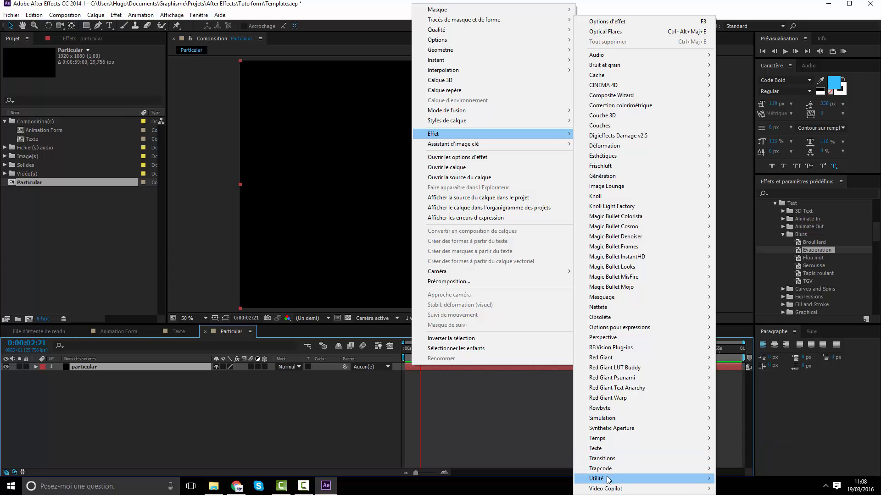
mouse_move(607, 469)
left_click(740, 438)
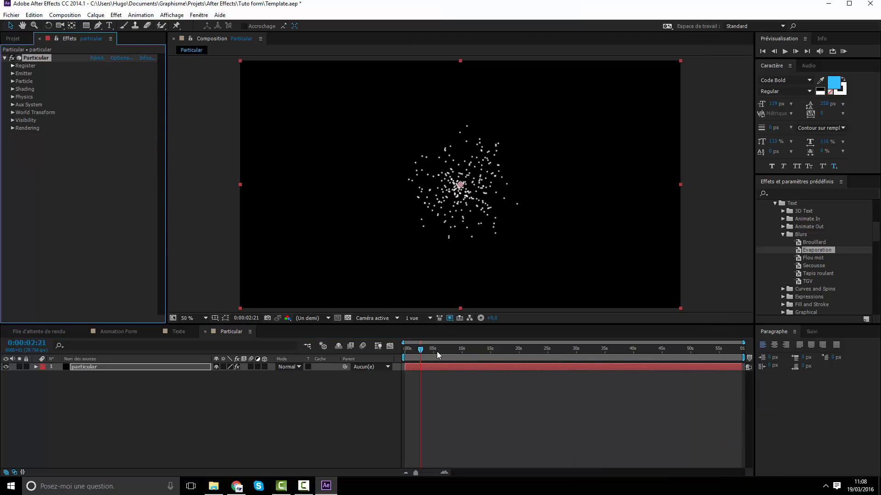
Set the Emitter Type to Box and slide the particular layer about 25 seconds earlier so particles already exist at the first frame
left_click(12, 65)
left_click(13, 65)
left_click(13, 74)
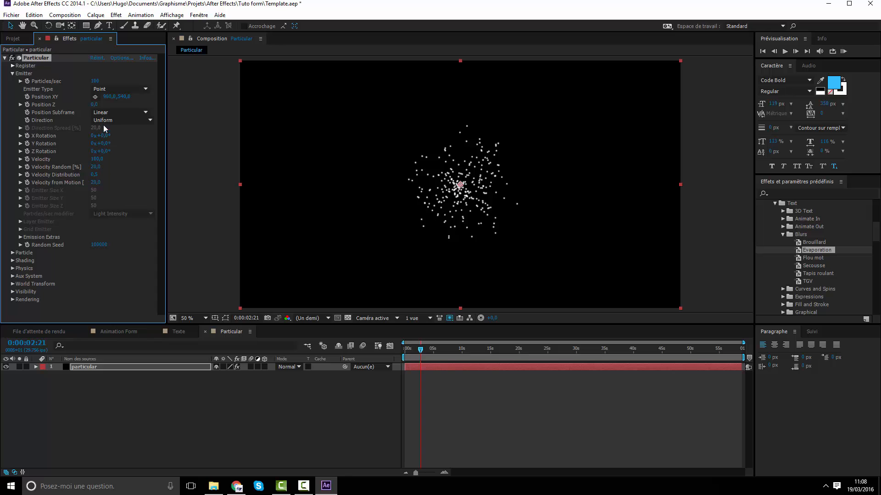
left_click(117, 90)
left_click(122, 110)
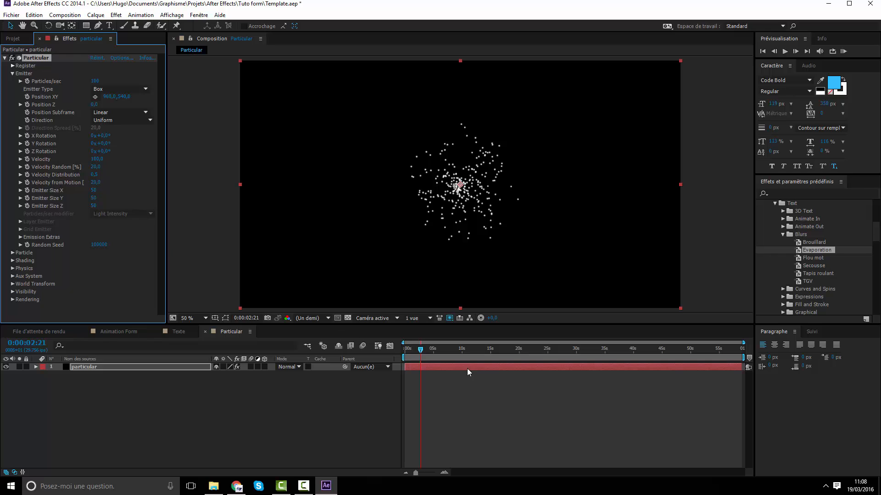
left_click_drag(469, 366, 325, 356)
left_click_drag(421, 350, 389, 349)
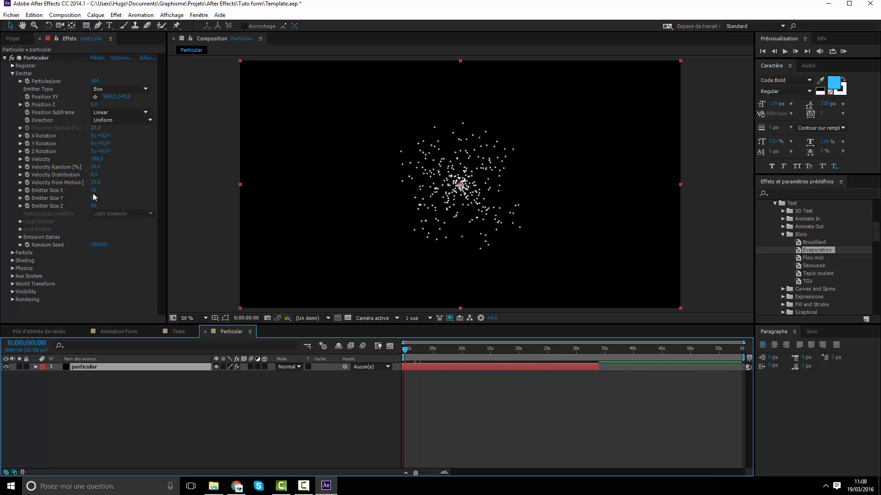
Set the emitter size to 900 in X, 900 in Y and 300 in Z
left_click_drag(100, 192, 332, 192)
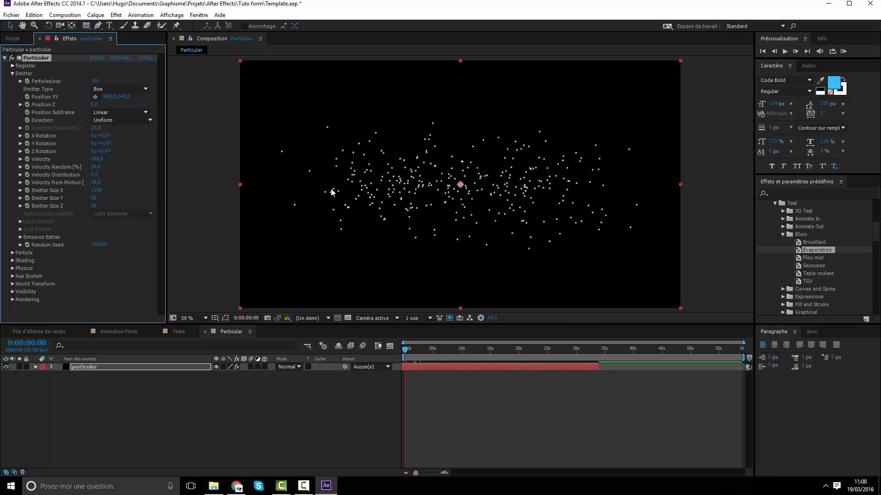
left_click(102, 190)
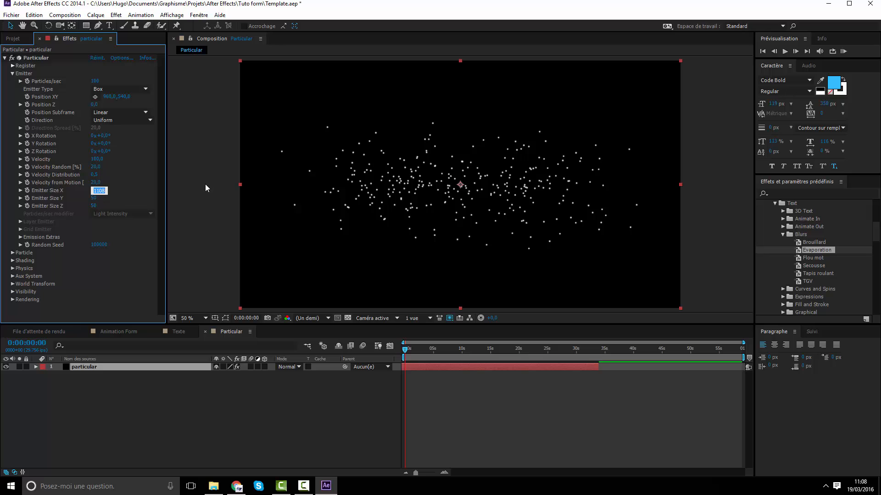
type("900")
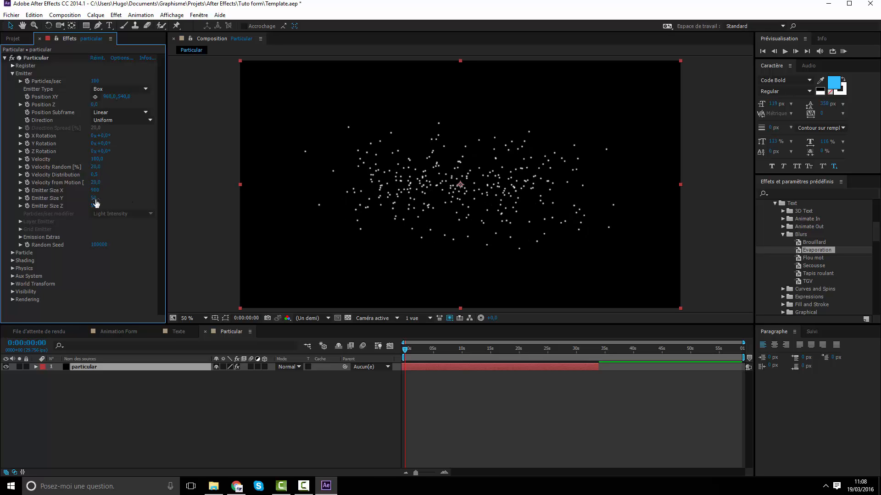
left_click(93, 198)
type("100")
key("Return")
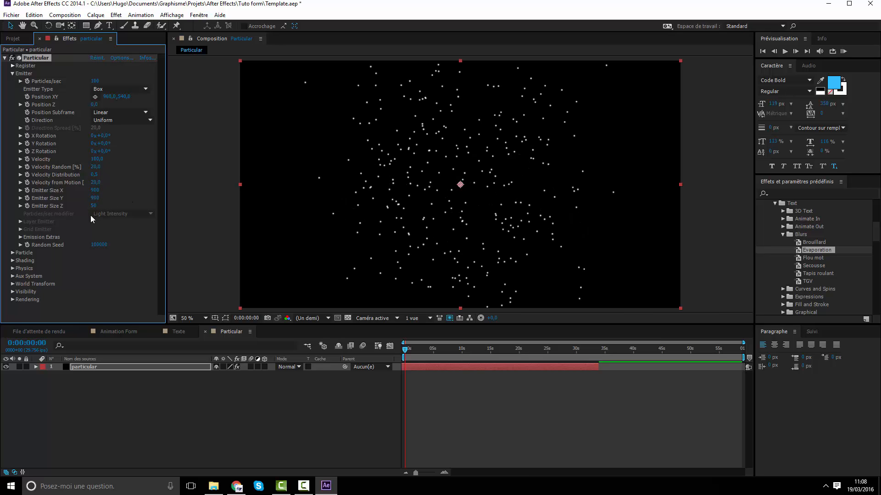
left_click(94, 207)
type("300")
key("Return")
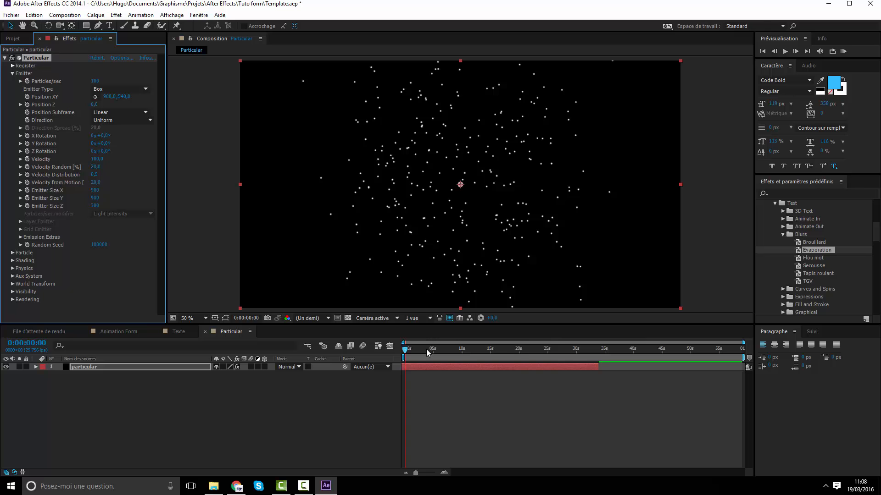
Preview the motion of the emitted particles from the first frame
left_click_drag(427, 350, 295, 355)
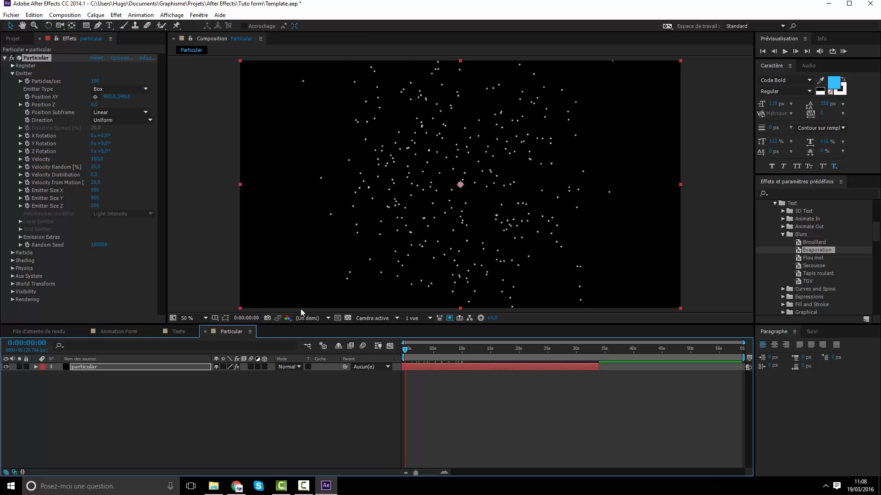
key("space")
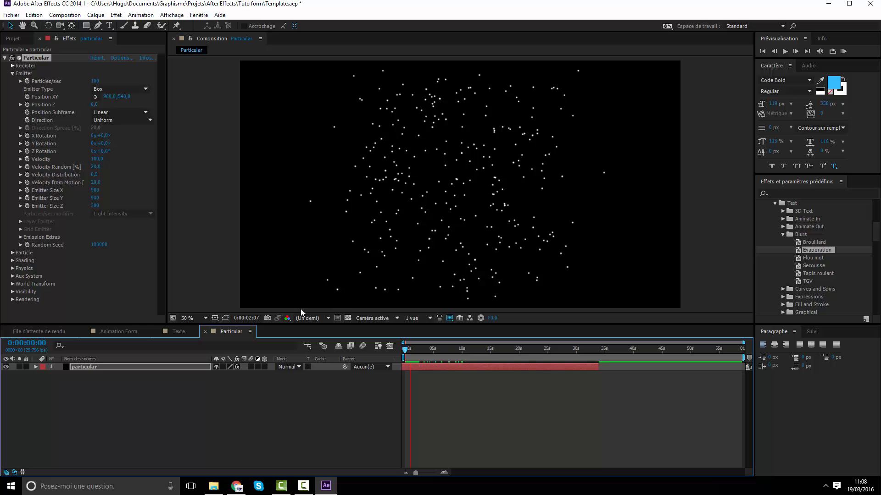
key("space")
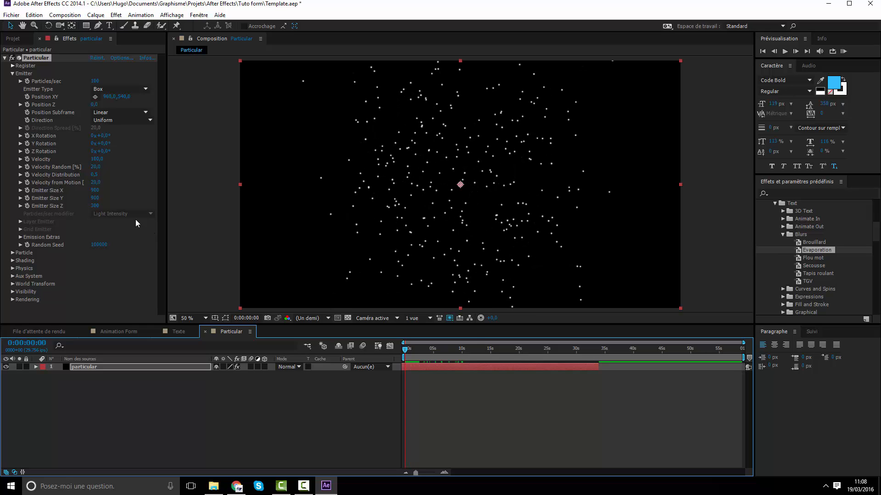
Set the emitter's Velocity, Velocity Random, Velocity Distribution and Velocity from Motion to 0, and preview the particles
left_click(97, 159)
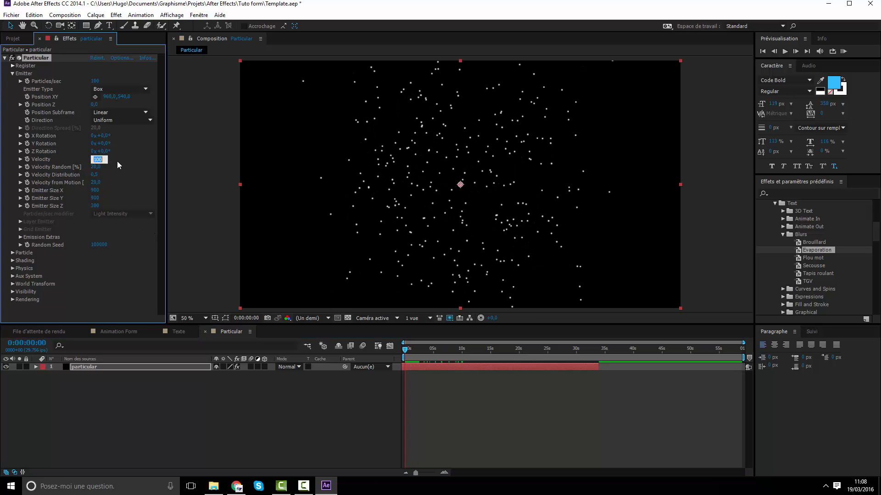
key("Return")
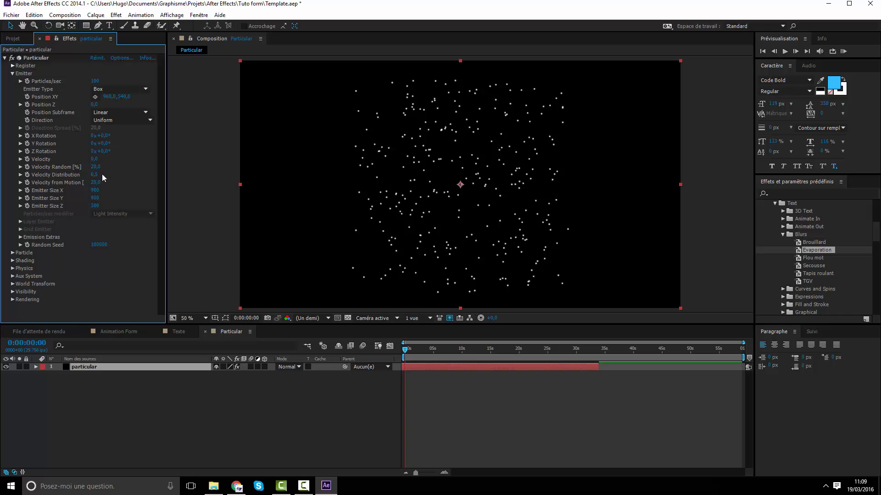
left_click(97, 184)
type("0")
key("shift+Tab")
left_click(103, 167)
type("0")
key("Return")
left_click(413, 347)
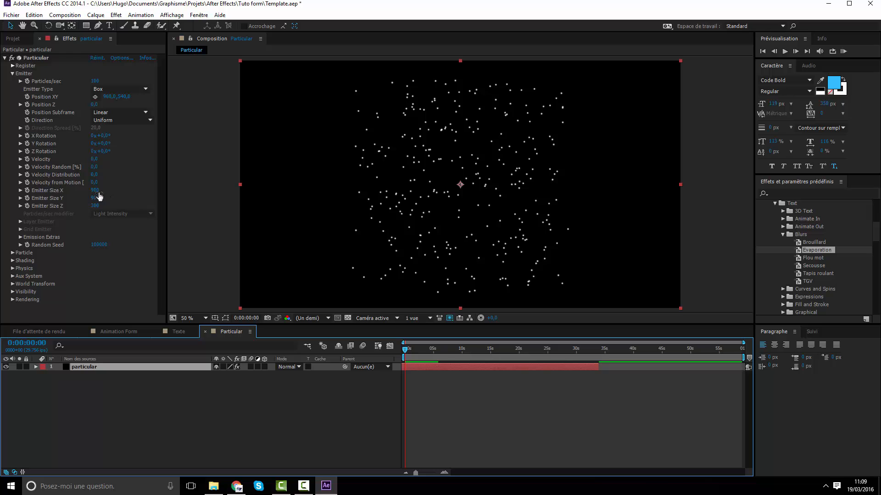
Widen the box emitter to about 1390 in X and 957 in Y, and check the spread at another time
left_click_drag(96, 191, 317, 198)
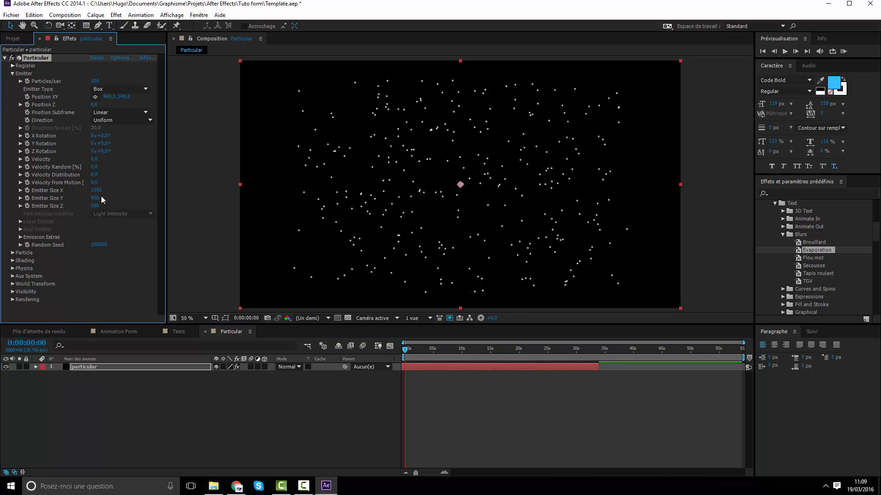
left_click_drag(101, 196, 127, 198)
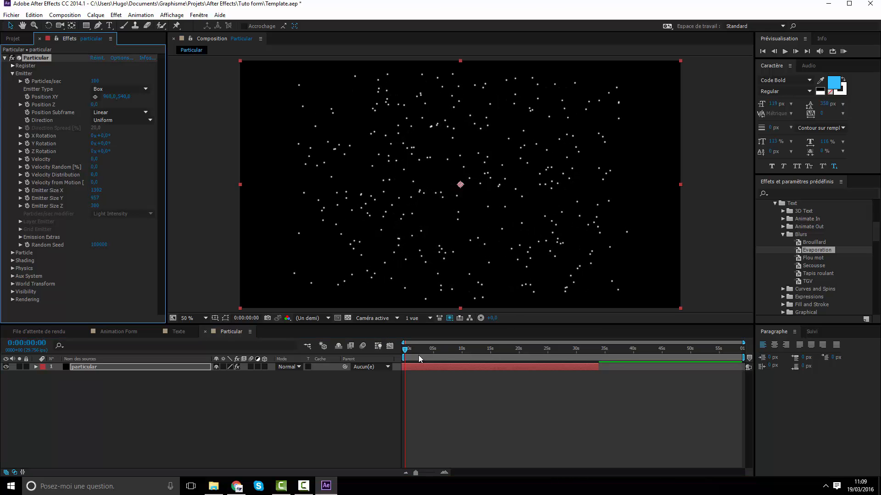
left_click(434, 347)
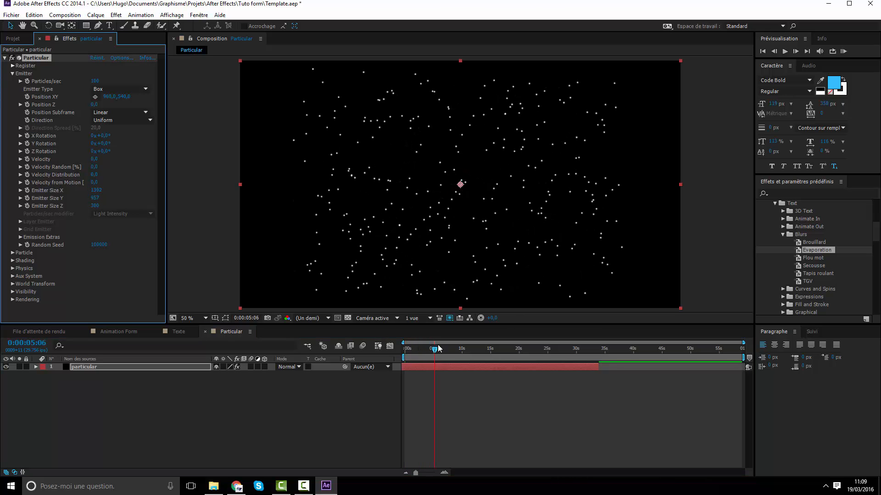
left_click_drag(438, 345, 384, 336)
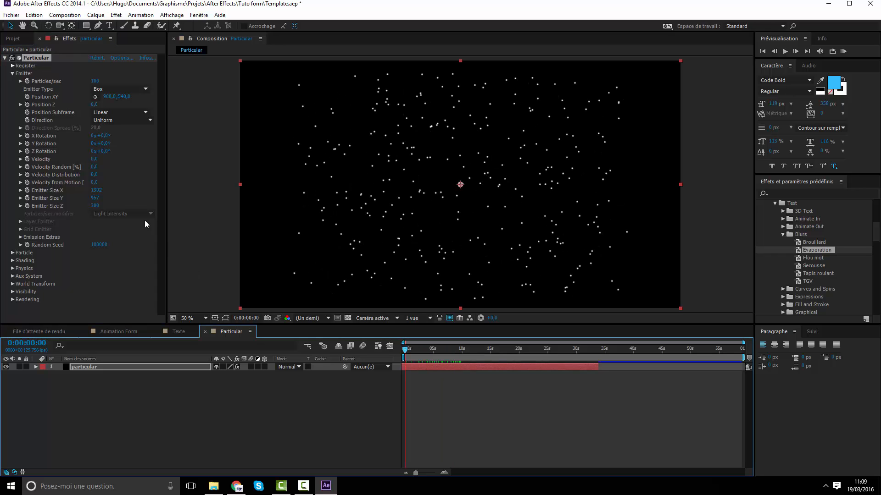
Change the Particle Type to Cloudlet and inspect the particle shapes up close
left_click(12, 252)
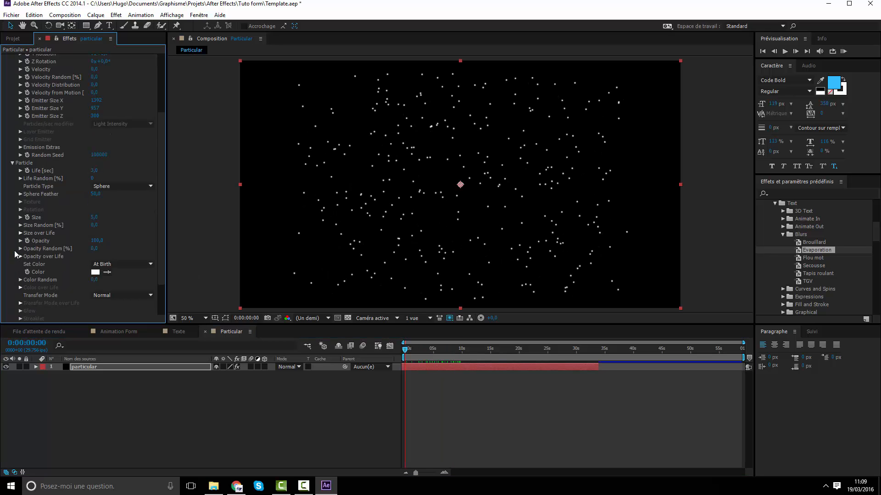
left_click(115, 187)
left_click(117, 230)
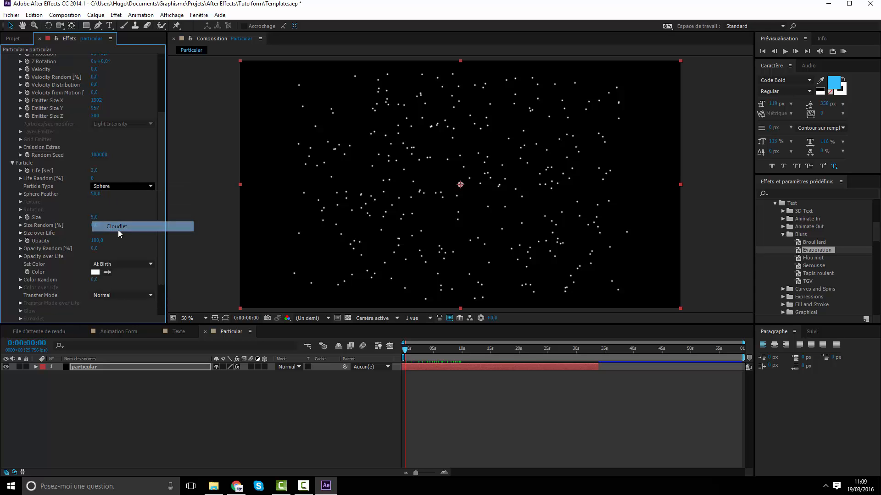
scroll(367, 213, "up", 4)
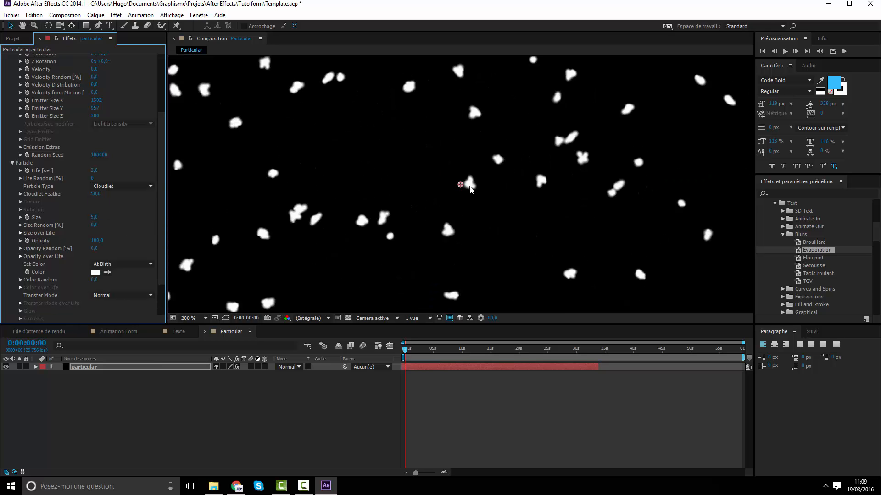
scroll(548, 204, "down", 4)
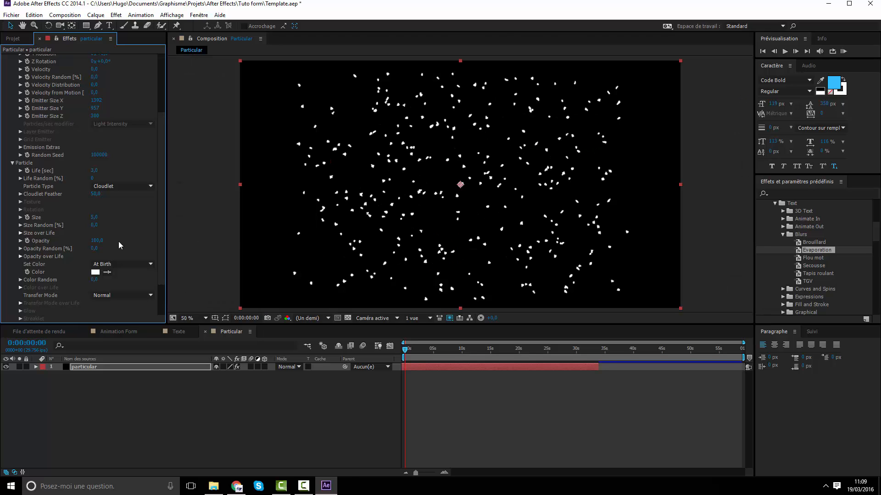
Try a particle Size of 1, settle on 2, and set Opacity Random to 100%, checking the particles up close
left_click(94, 218)
type("1")
key("Return")
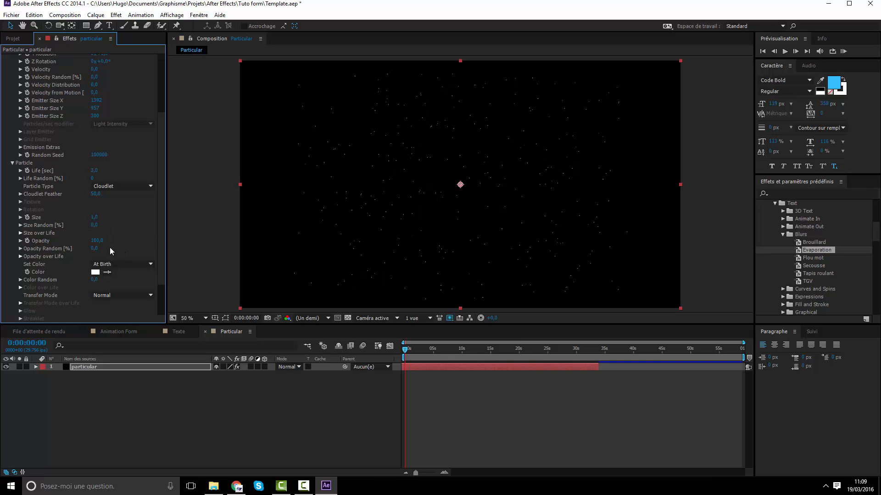
left_click(95, 218)
type("2")
key("Return")
key("period")
key("period")
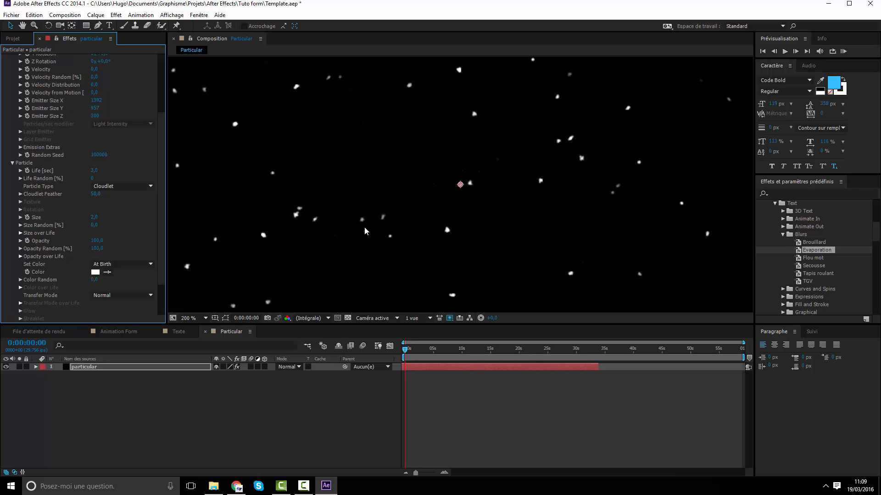
key("comma")
key("comma")
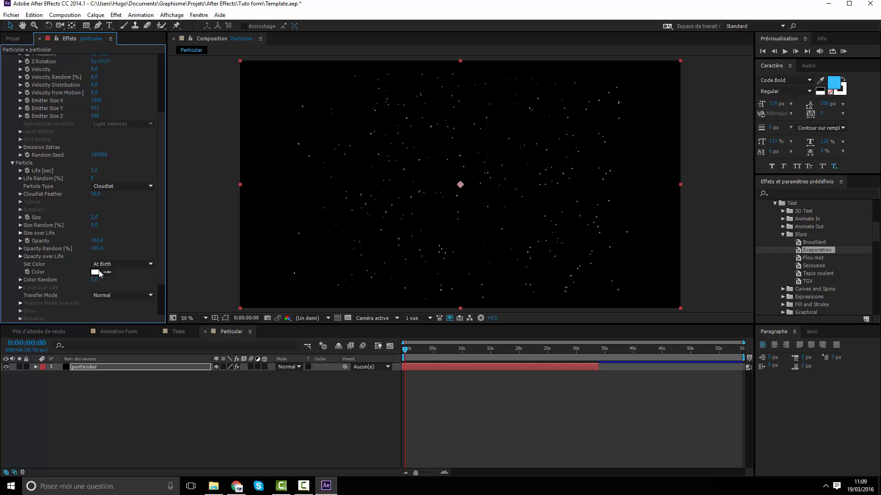
Expand the Physics and Air settings, set Gravity to 10 and preview the falling particles
scroll(126, 267, "down", 3)
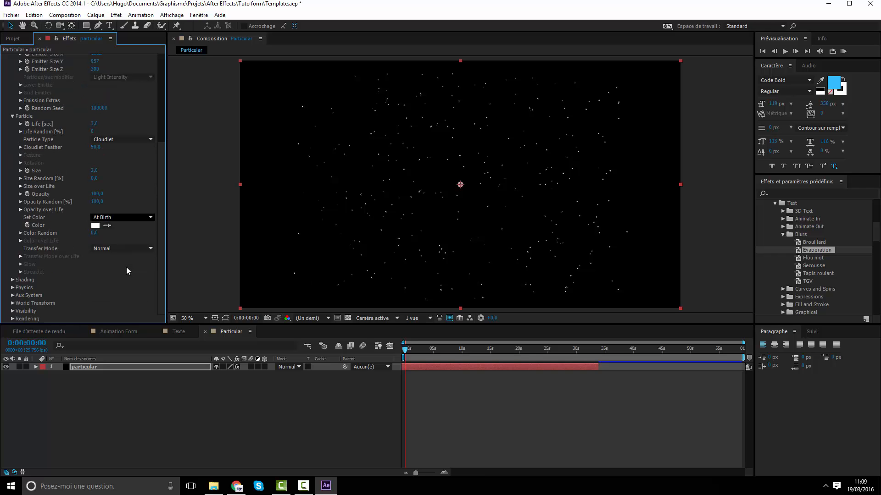
left_click(13, 288)
scroll(19, 290, "down", 3)
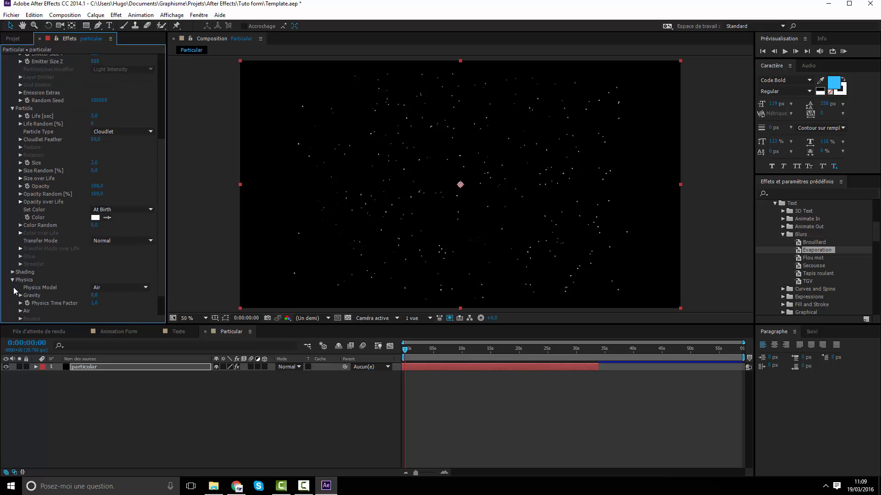
left_click(20, 280)
scroll(20, 280, "down", 4)
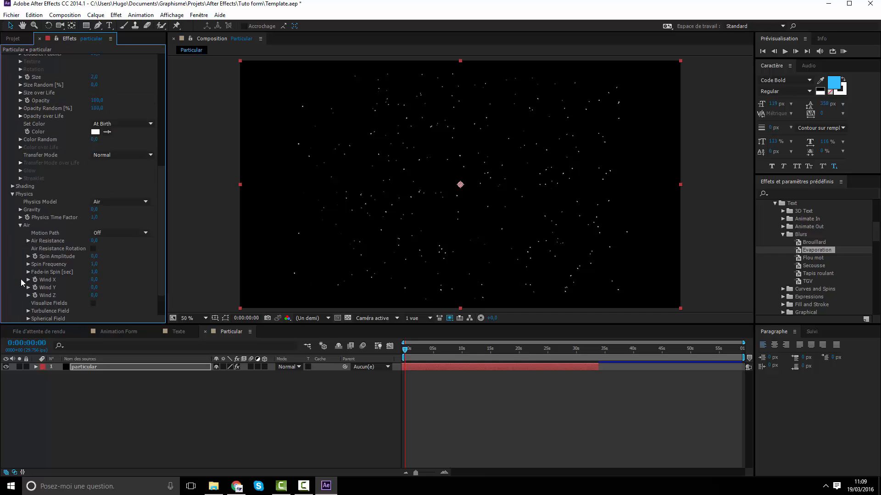
scroll(65, 273, "down", 3)
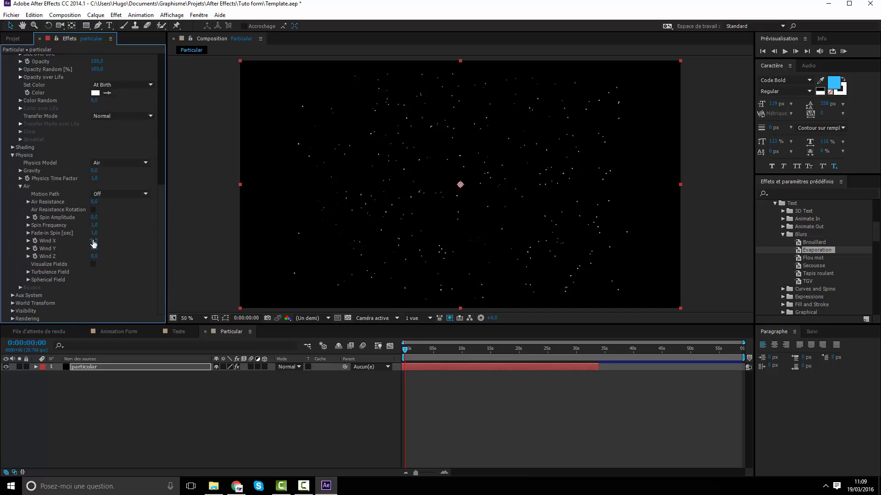
left_click(94, 172)
type("10")
key("Return")
key("space")
key("space")
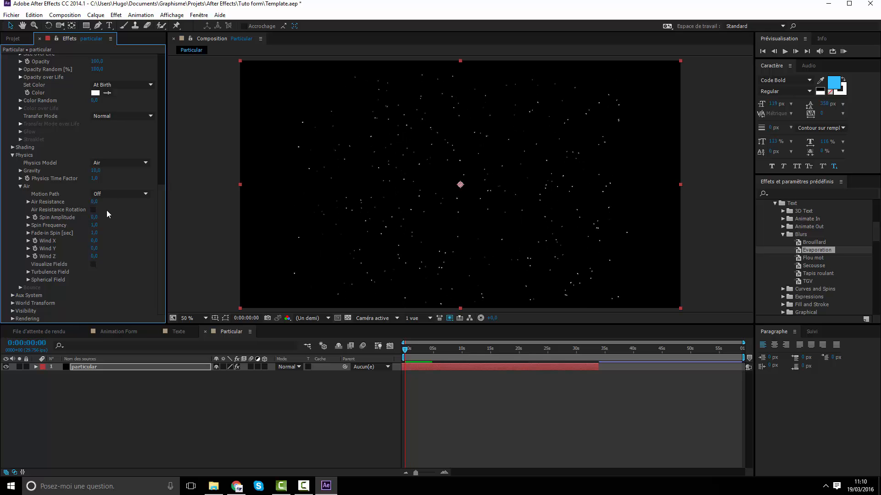
Try Gravity at 50 and raise it to 100, previewing the particle fall each time
left_click(97, 172)
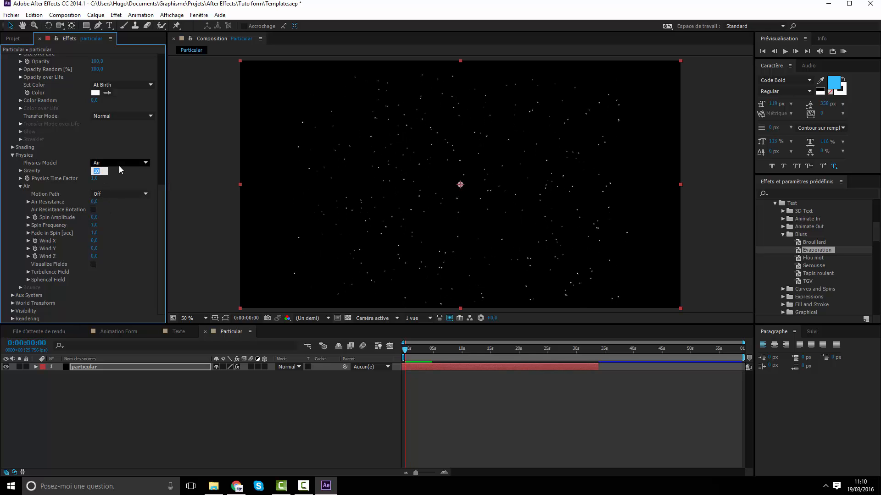
type("50")
key("Return")
key("space")
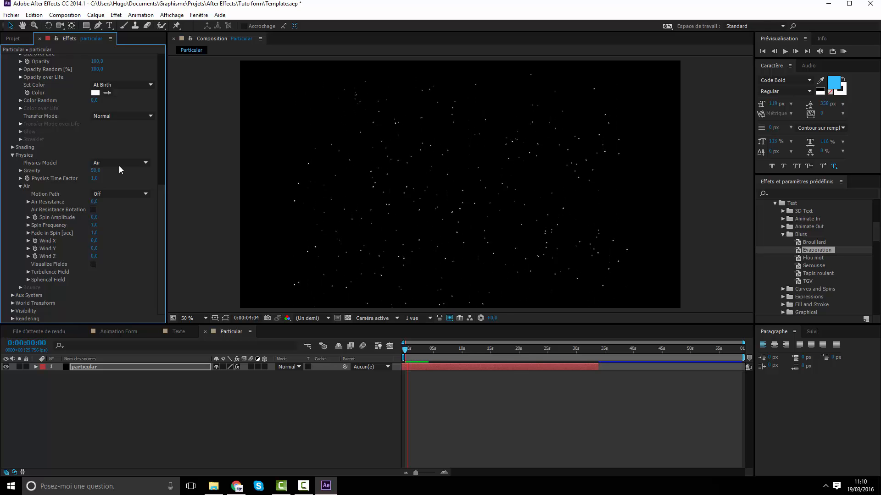
key("space")
left_click(97, 170)
type("100")
key("Return")
key("space")
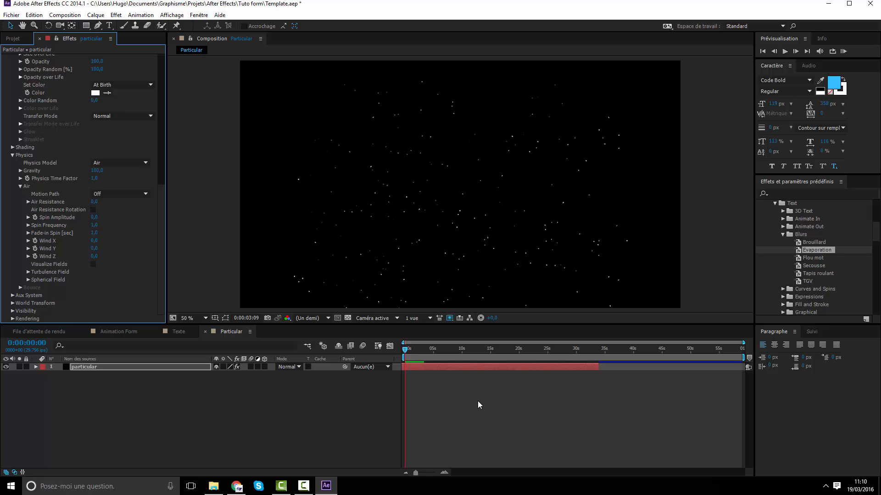
key("space")
Try wind values of about 225 in X, 66 in Y and -89 in Z, previewing the drift
left_click_drag(95, 241, 81, 259)
key("space")
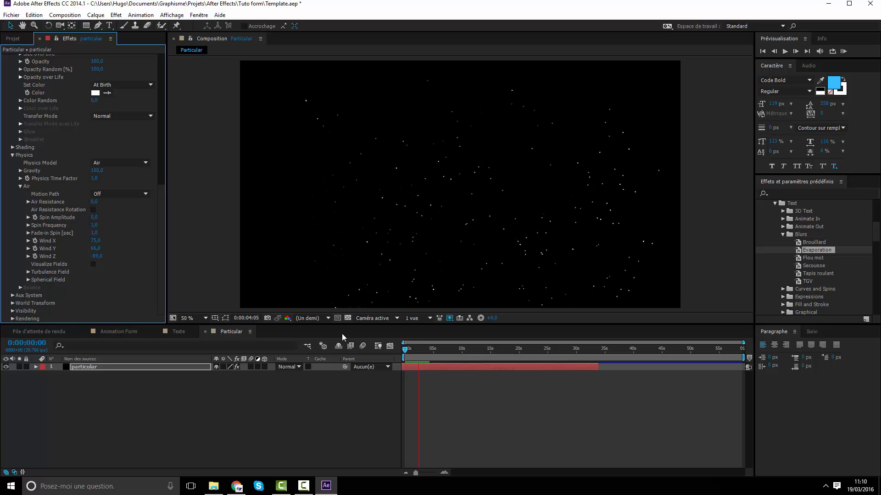
key("space")
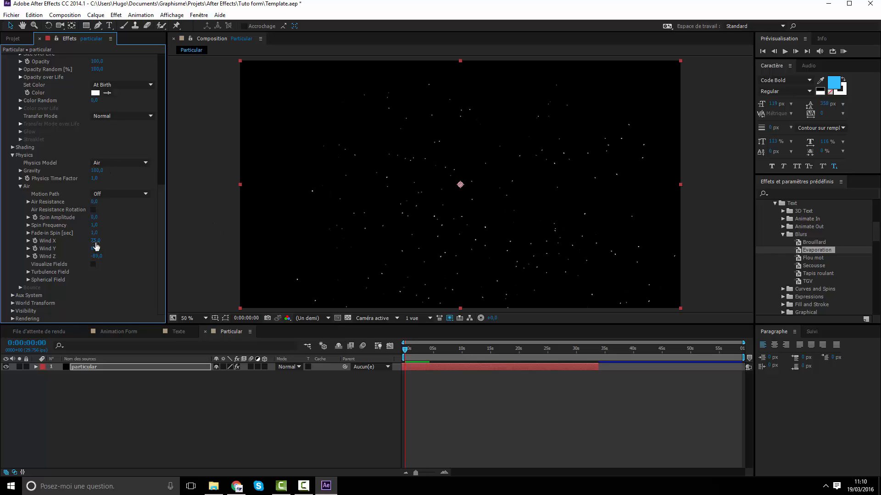
left_click_drag(95, 243, 115, 245)
key("space")
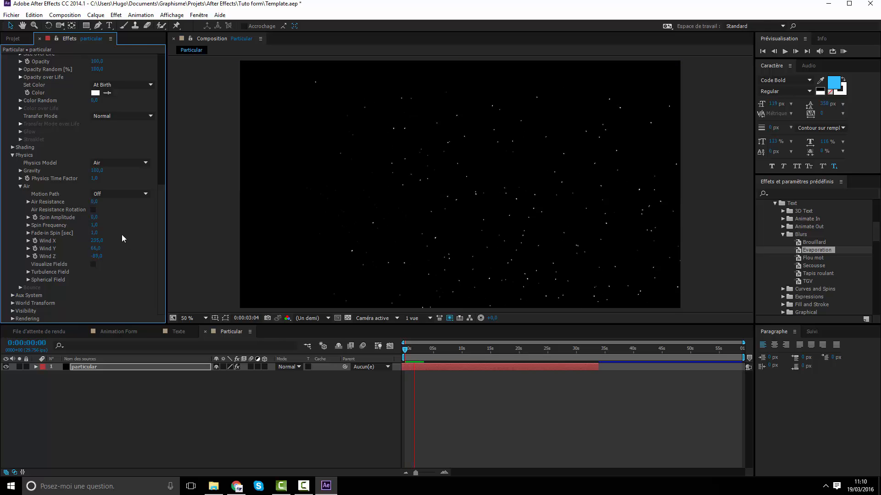
key("space")
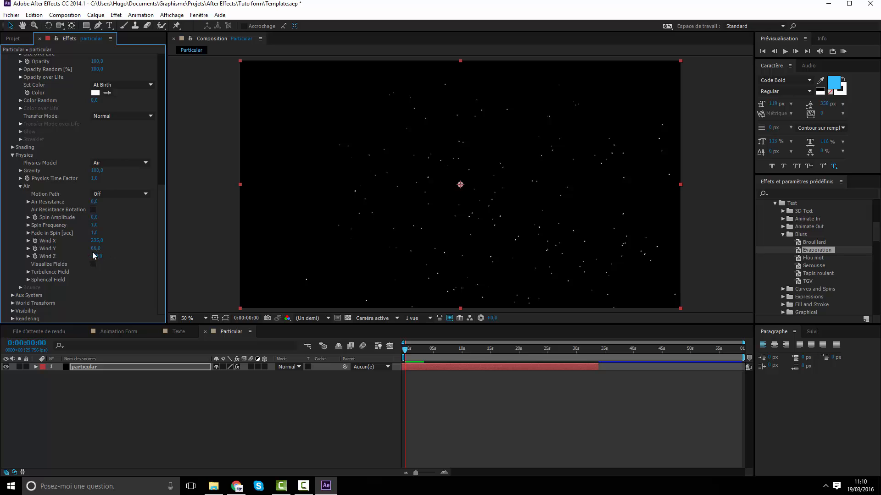
Strengthen the wind to about 584 in X, 197 in Y and -185 in Z
left_click_drag(93, 250, 160, 242)
scroll(42, 137, "up", 10)
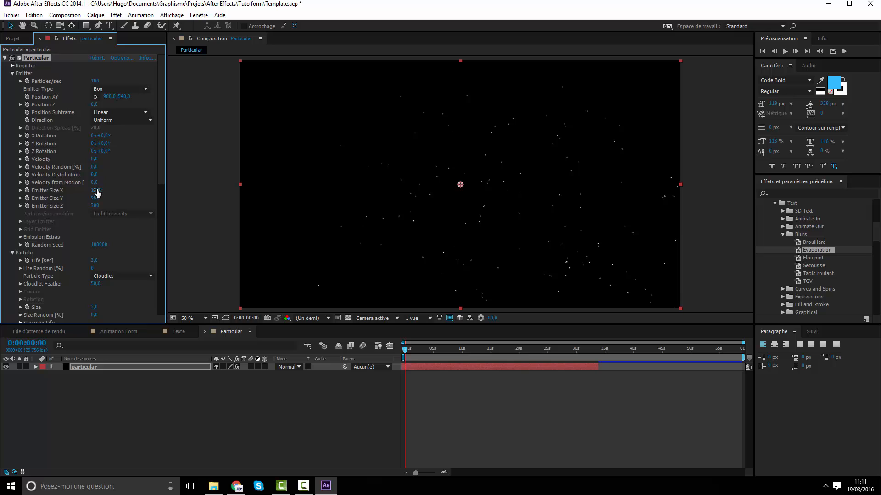
scroll(103, 260, "down", 10)
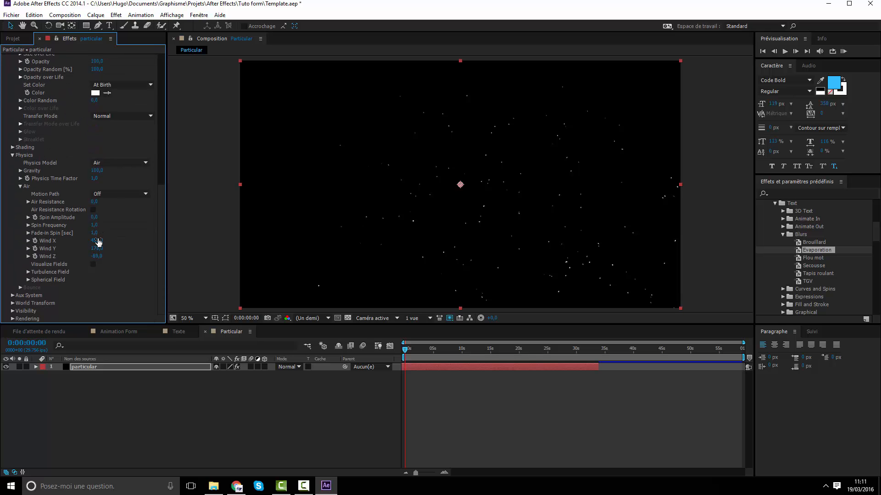
left_click_drag(98, 241, 115, 245)
left_click_drag(422, 238, 198, 261)
left_click_drag(95, 251, 166, 248)
left_click_drag(317, 244, 1, 269)
left_click_drag(59, 272, 74, 275)
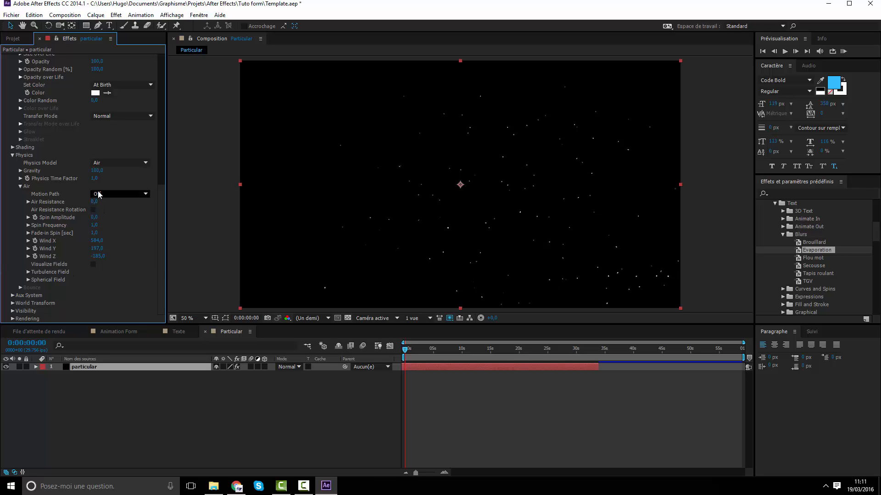
Try Gravity at 120 and preview the particle motion
left_click(98, 170)
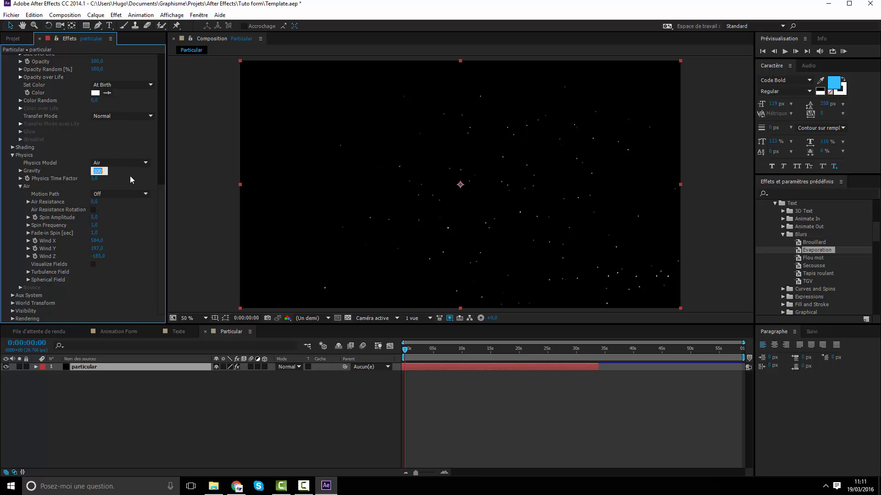
type("120")
key("Return")
key("space")
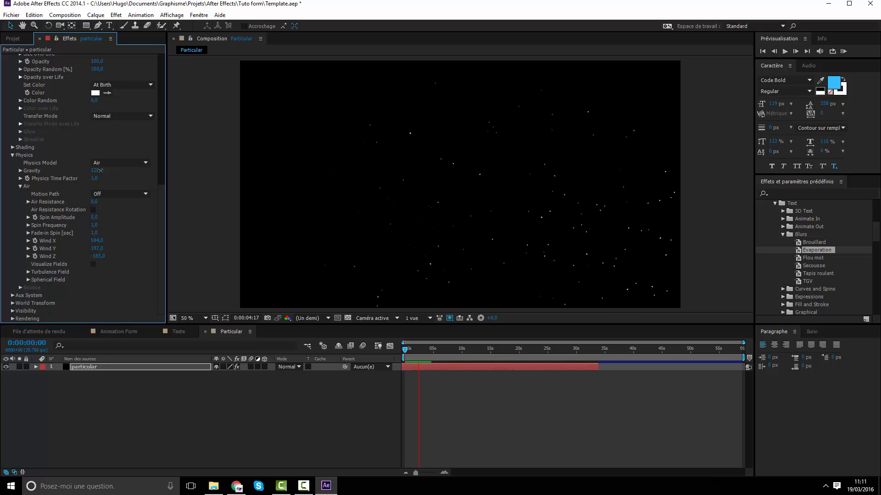
key("space")
Set Gravity back to 100 and reduce Wind X to about 176, previewing the particle drift
left_click(98, 171)
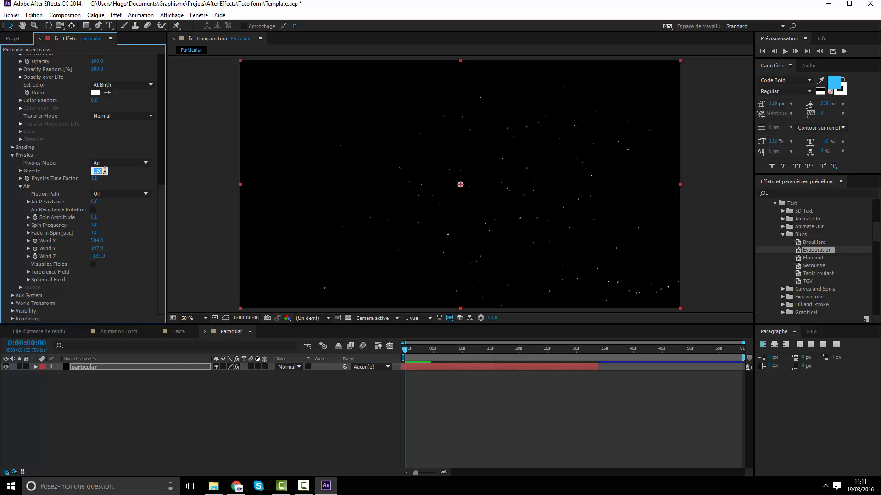
type("100")
key("Return")
left_click_drag(97, 242, 2, 248)
key("space")
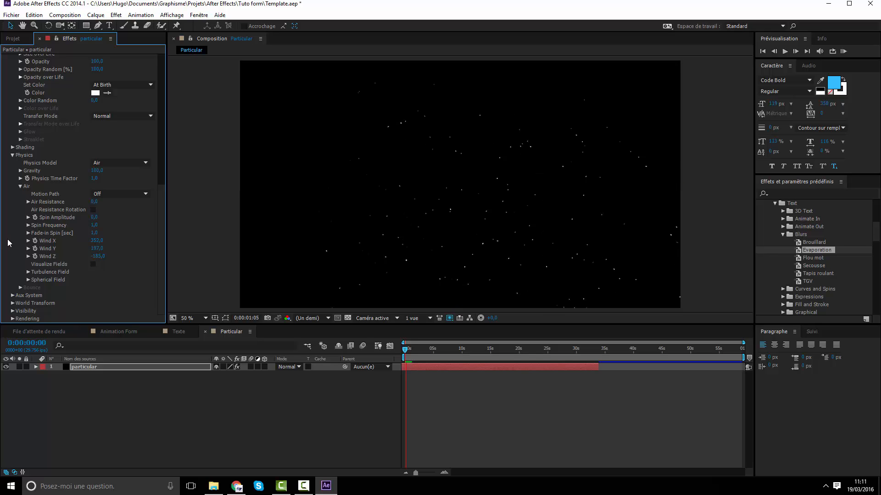
key("space")
left_click_drag(97, 241, 3, 251)
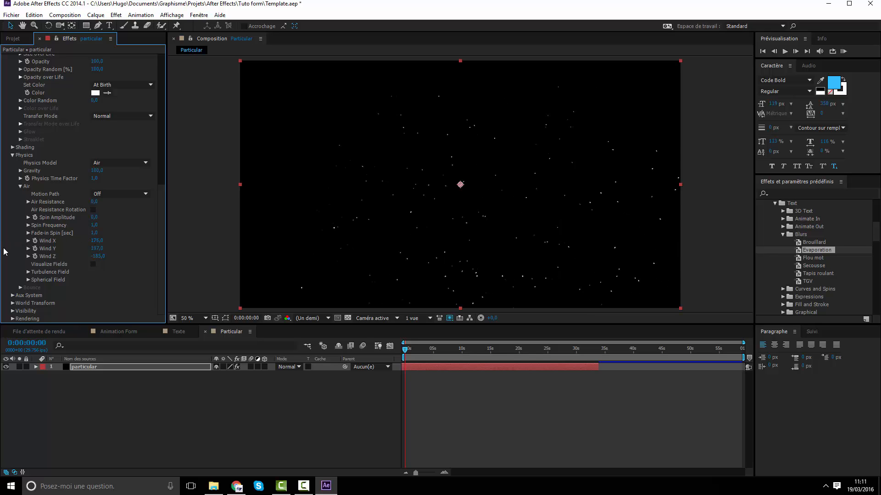
key("space")
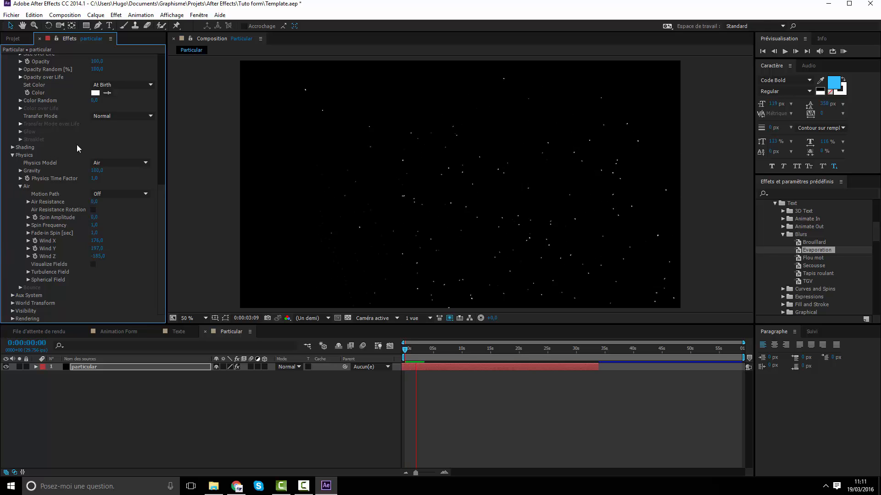
key("space")
Set the emitter's Velocity to 10 and preview the particle motion
scroll(123, 149, "up", 10)
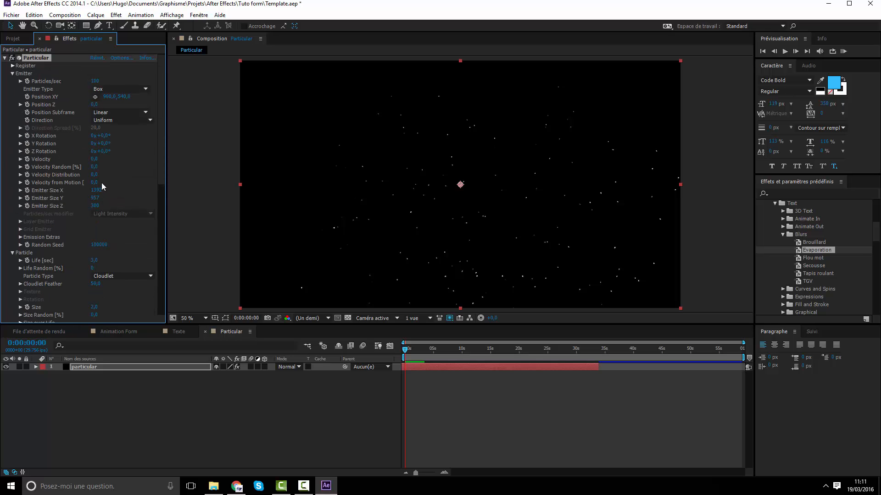
left_click(95, 160)
type("10")
key("Return")
key("space")
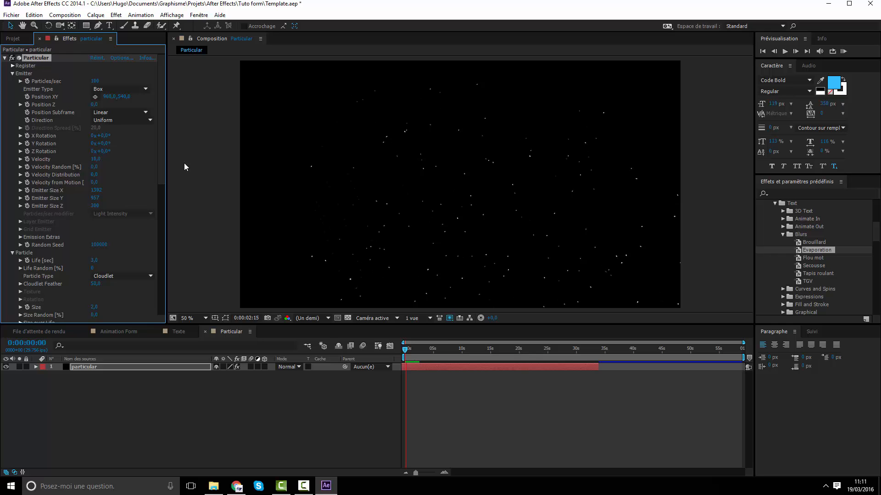
key("space")
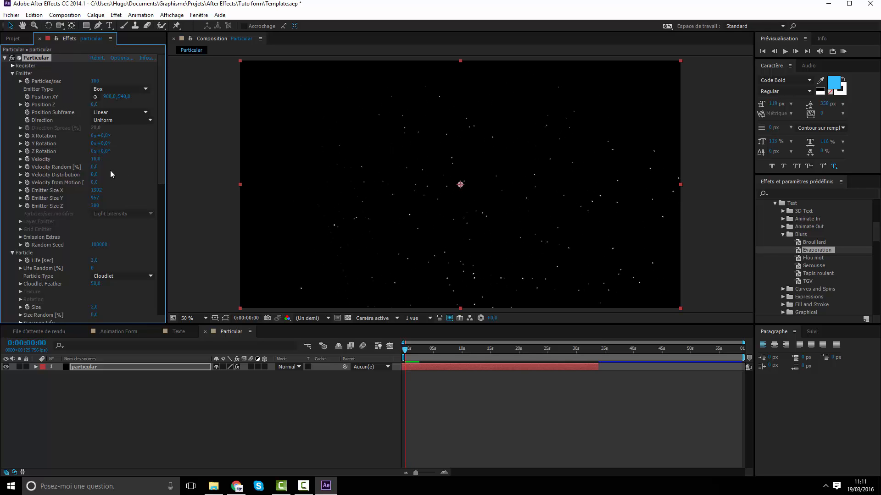
Set Velocity Random to 10, Velocity Distribution to 5 and Velocity from Motion to 10, and preview the particles
left_click(94, 167)
type("10")
key("Return")
left_click(100, 174)
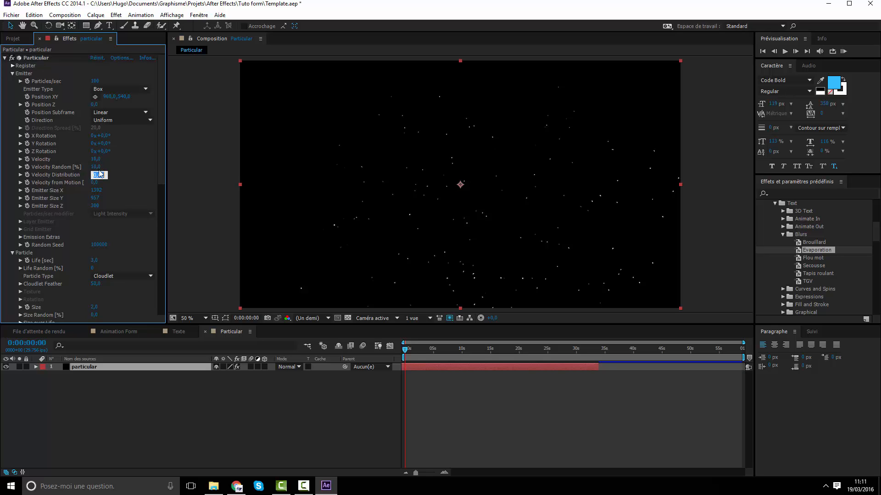
type("5")
key("Return")
left_click(94, 182)
type("10")
key("Return")
key("space")
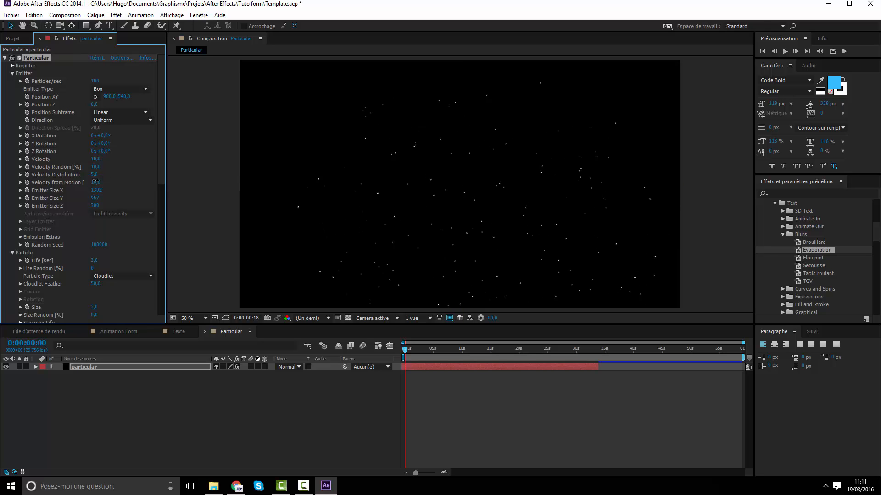
Raise the emitter's Velocity to 170 and preview the particle motion
key("space")
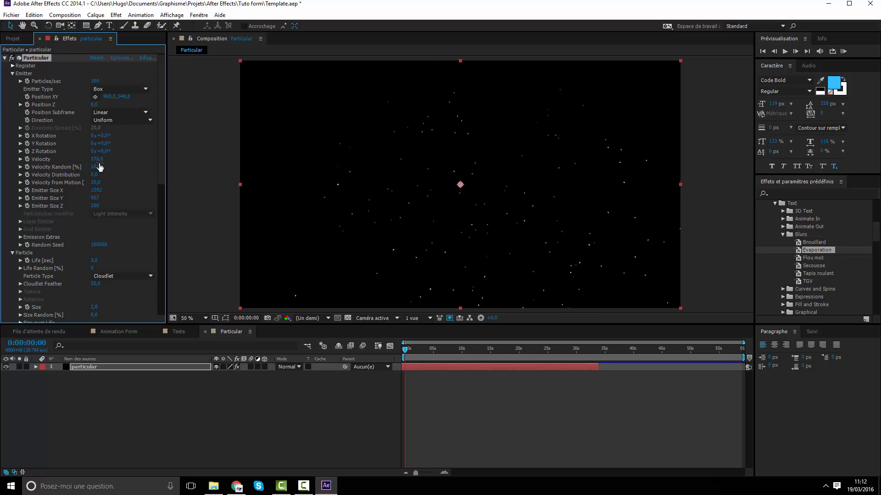
key("space")
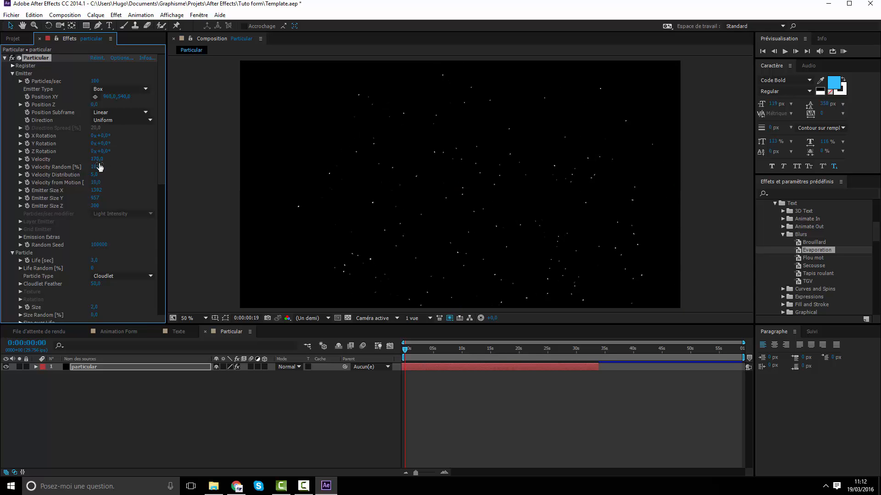
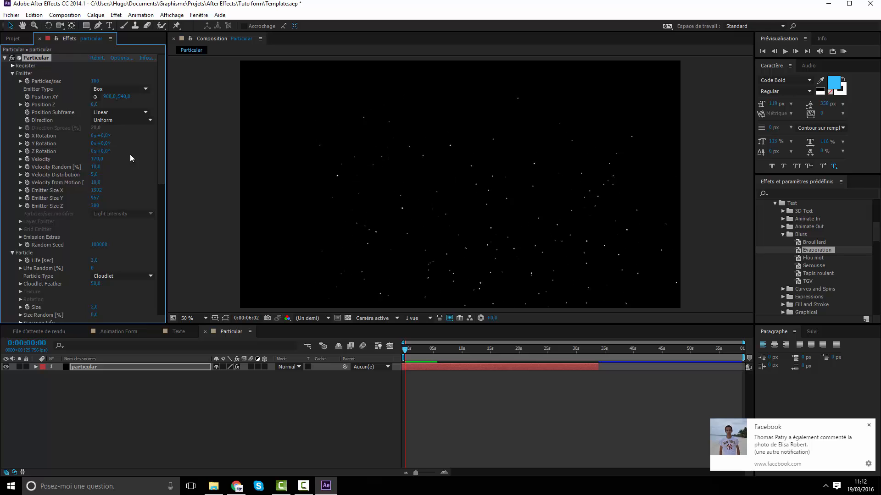
key("space")
Move the emitter to the upper left edge of the frame, at about -16, 163, previewing the particle drift
left_click_drag(104, 97, 0, 95)
left_click_drag(405, 185, 206, 98)
key("space")
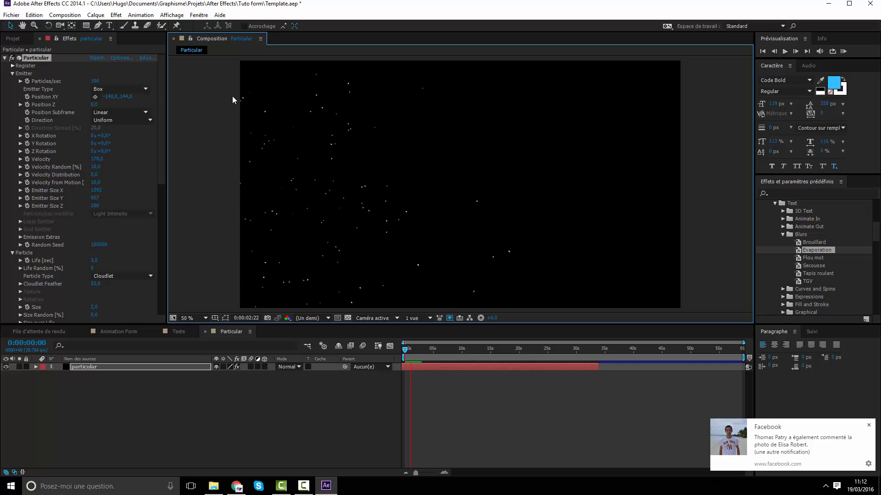
key("space")
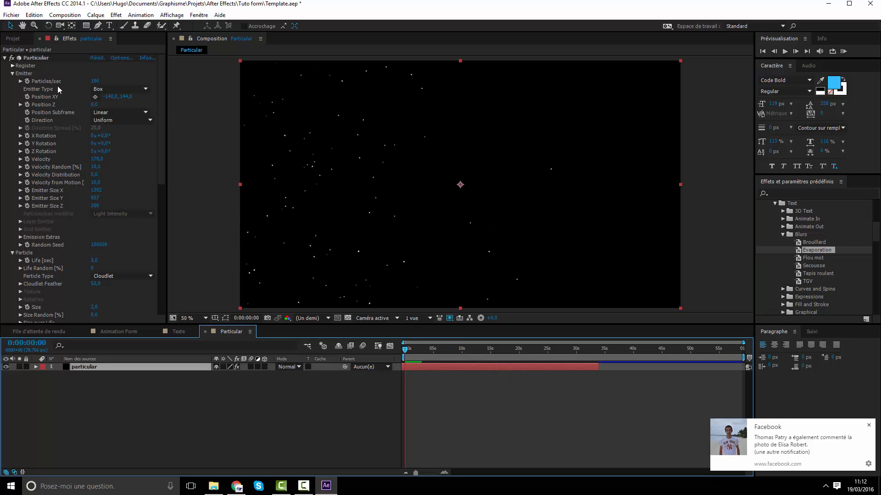
left_click(30, 70)
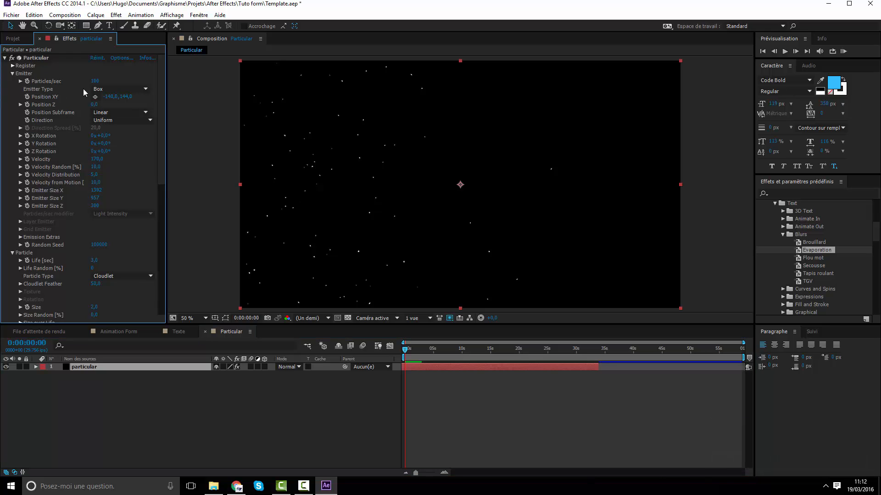
left_click_drag(136, 97, 146, 97)
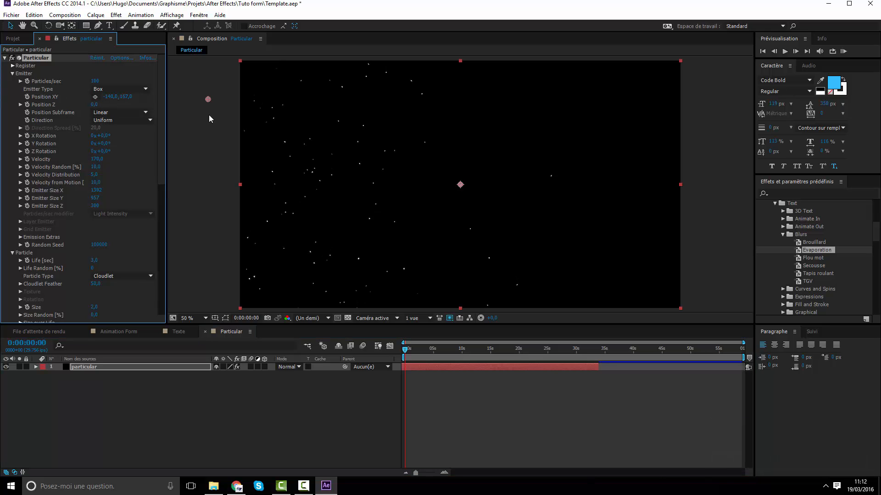
left_click_drag(213, 98, 236, 99)
Increase Wind X to about 224 in the Air physics settings
scroll(108, 214, "down", 10)
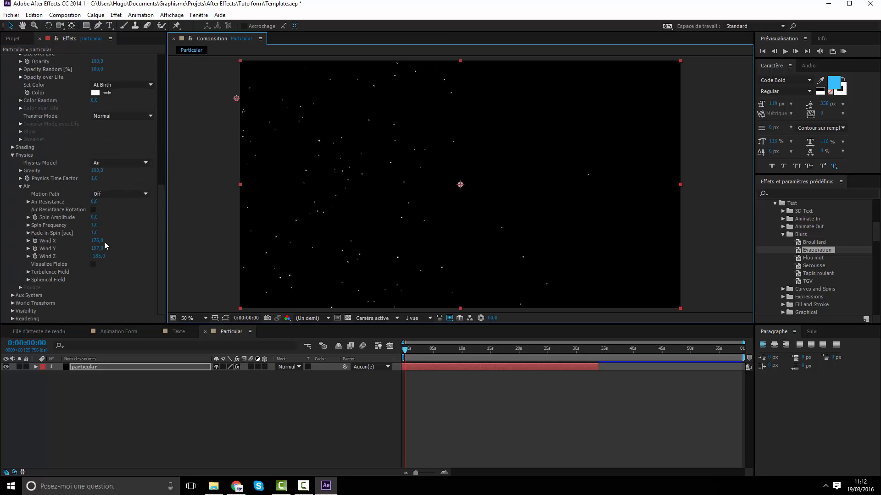
left_click(125, 251)
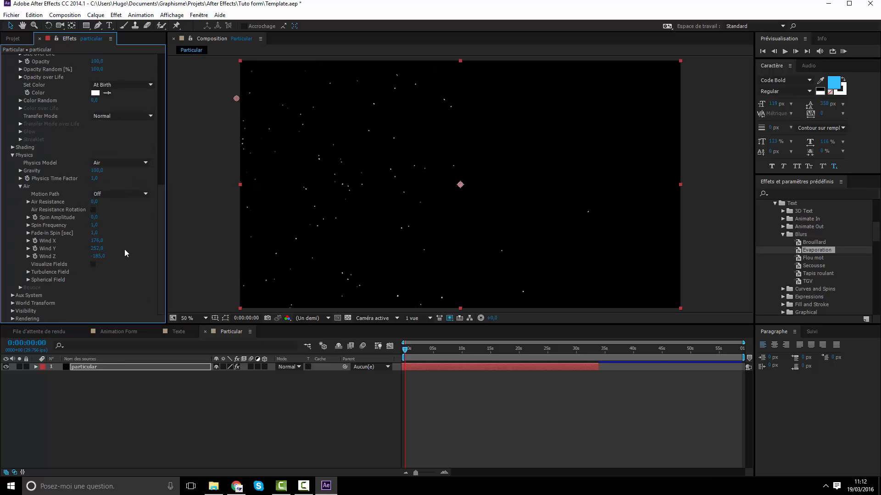
left_click_drag(96, 241, 108, 240)
Reduce the emitter's Particles/sec to 25 and preview the particle motion
scroll(112, 195, "up", 3)
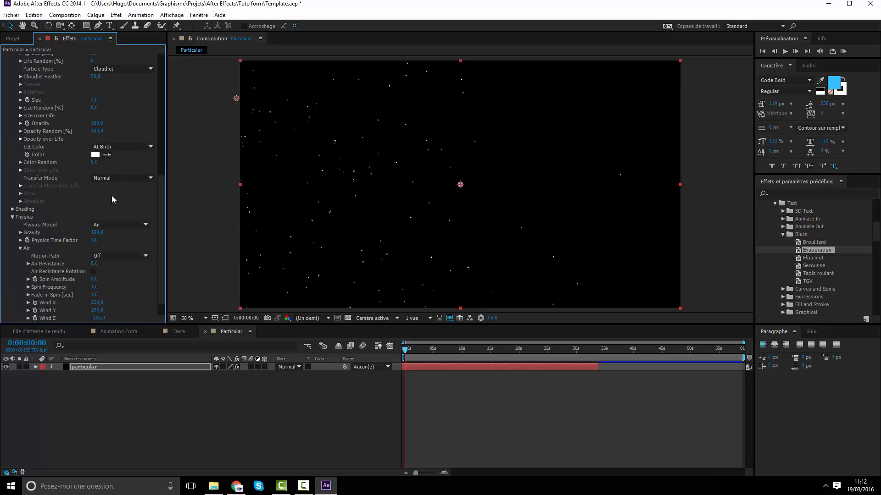
scroll(112, 195, "up", 2)
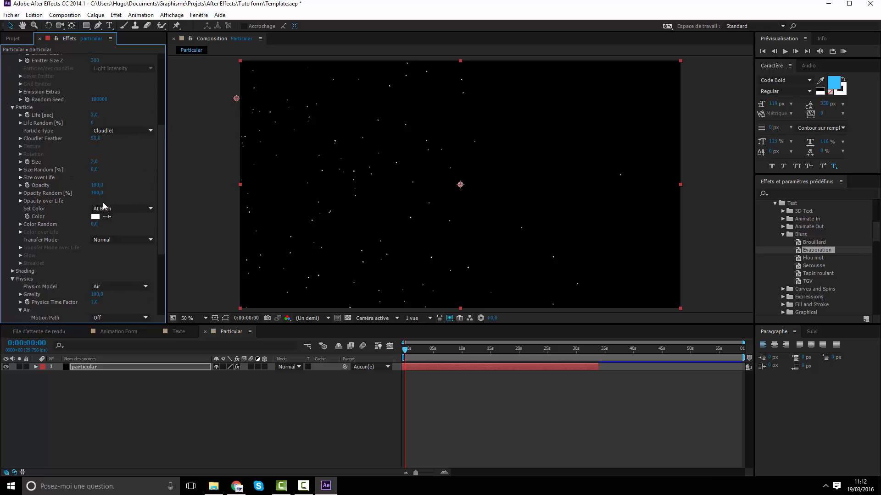
scroll(112, 177, "up", 5)
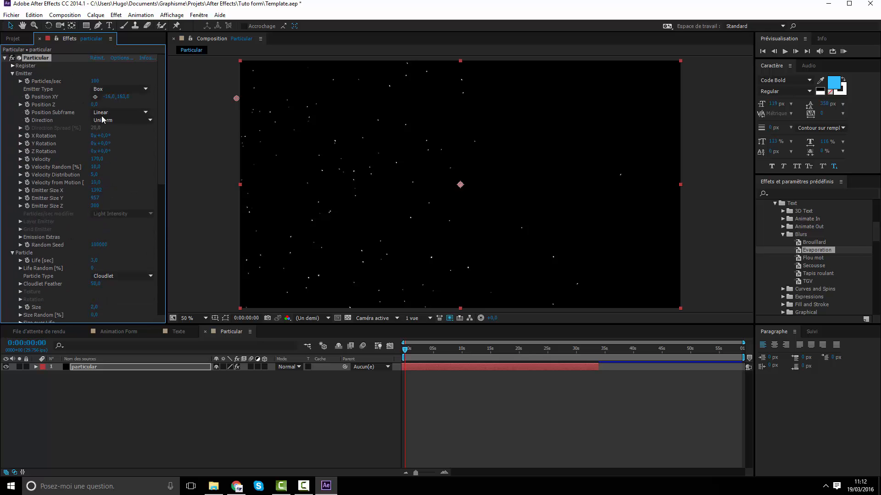
left_click(97, 81)
type("50")
key("Return")
left_click(95, 81)
key("space")
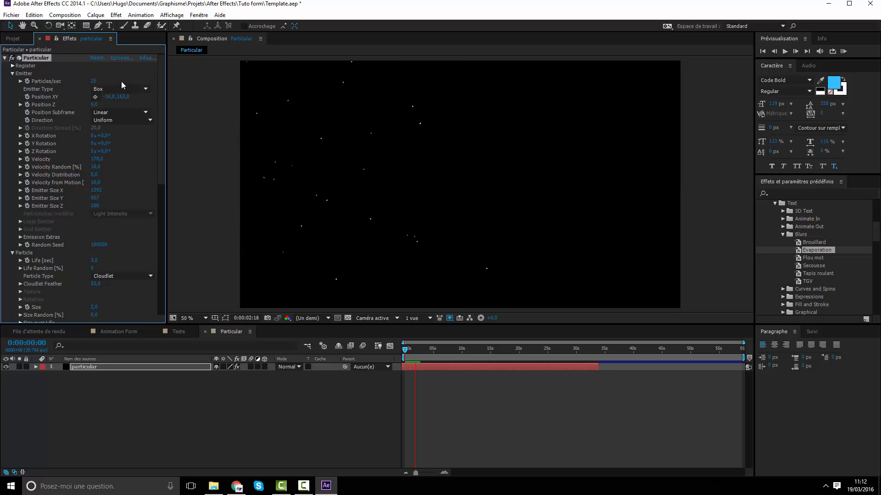
key("space")
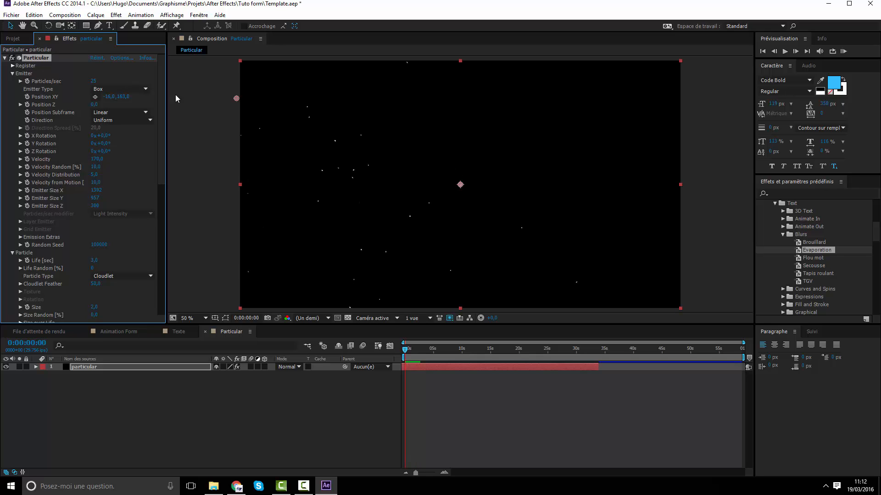
Preview the particles at 100% magnification and shift the emitter to about 70, 119
key("period")
key("space")
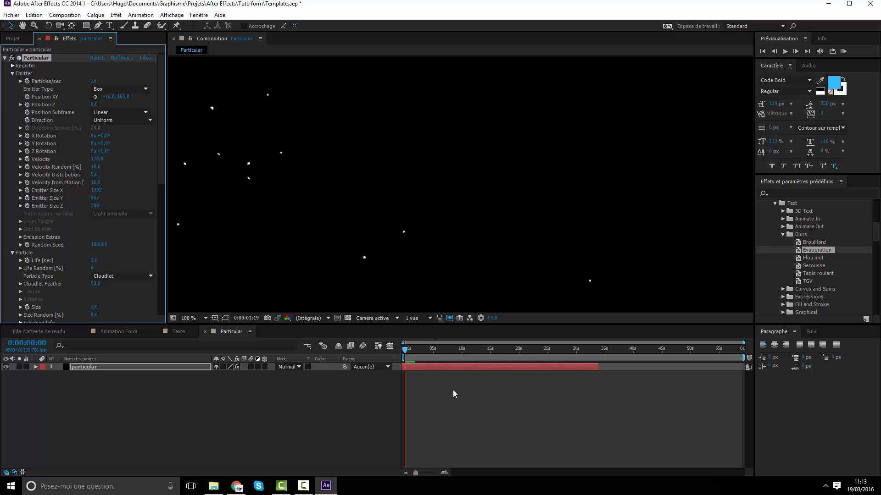
key("space")
key("comma")
key("comma")
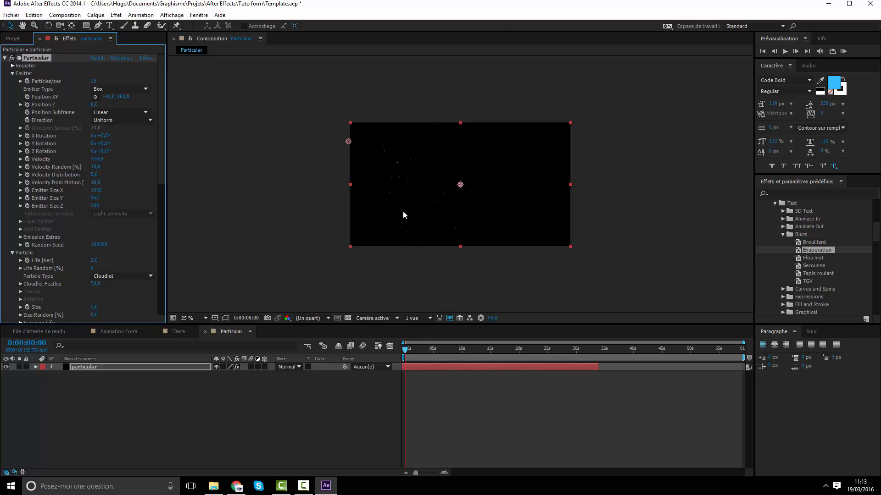
left_click_drag(237, 98, 256, 88)
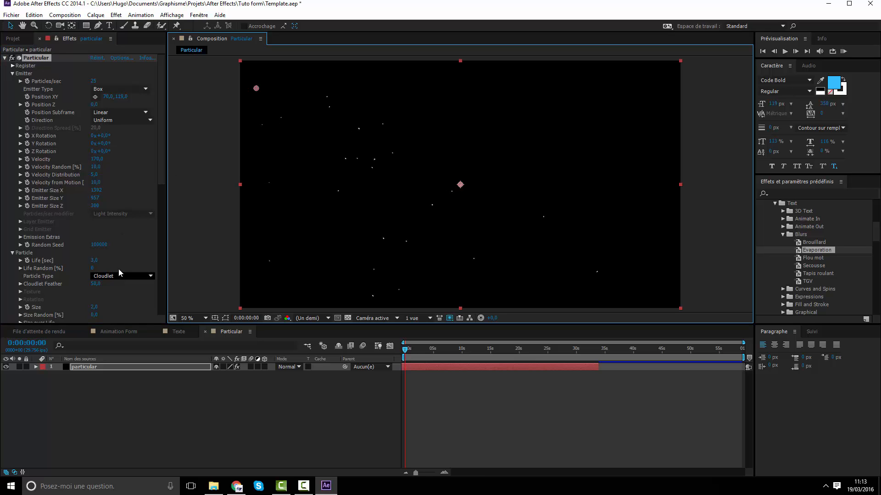
Apply the Opacity over Life preset that rises quickly and fades gradually to zero, and preview the particles
scroll(120, 260, "down", 4)
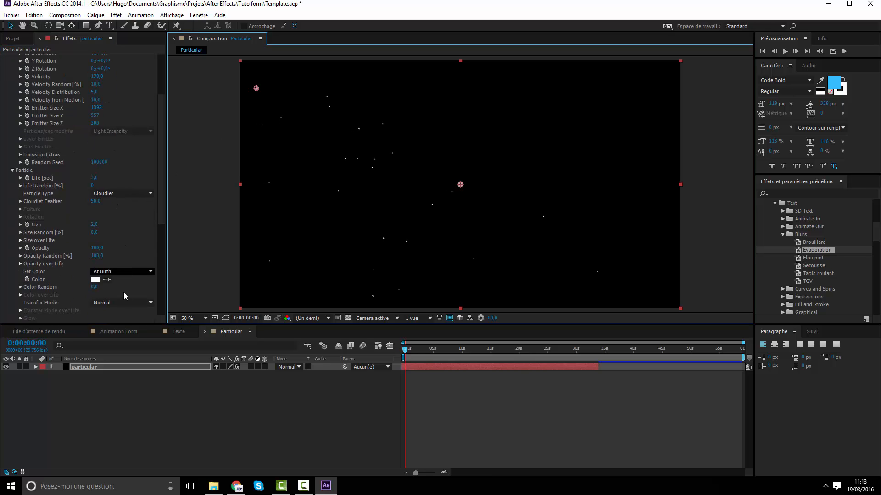
left_click(114, 272)
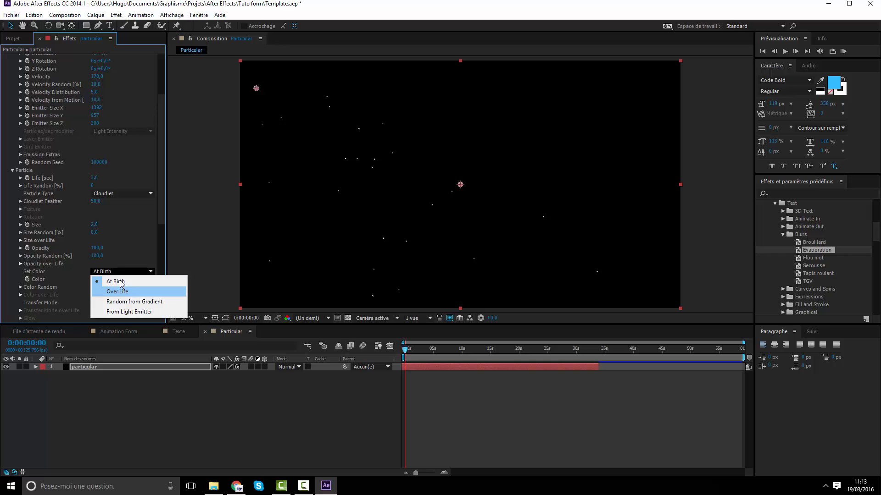
left_click(75, 265)
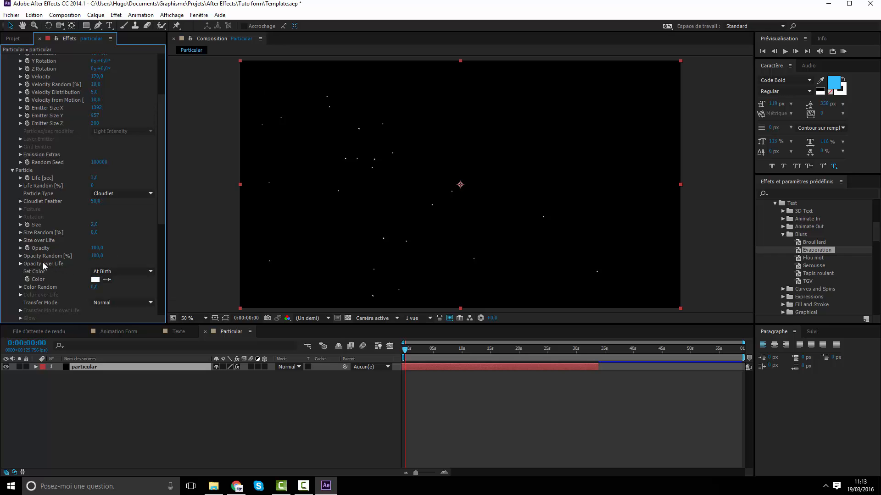
left_click(20, 264)
scroll(75, 244, "down", 1)
scroll(76, 243, "down", 2)
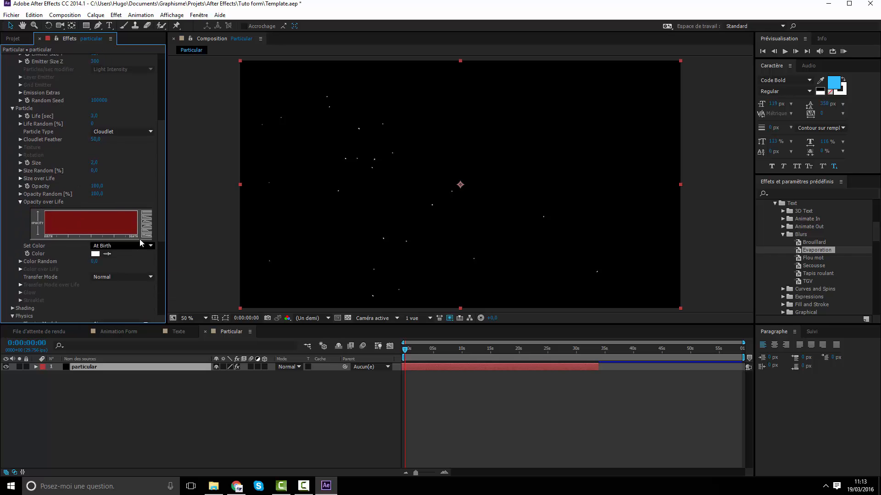
left_click(146, 227)
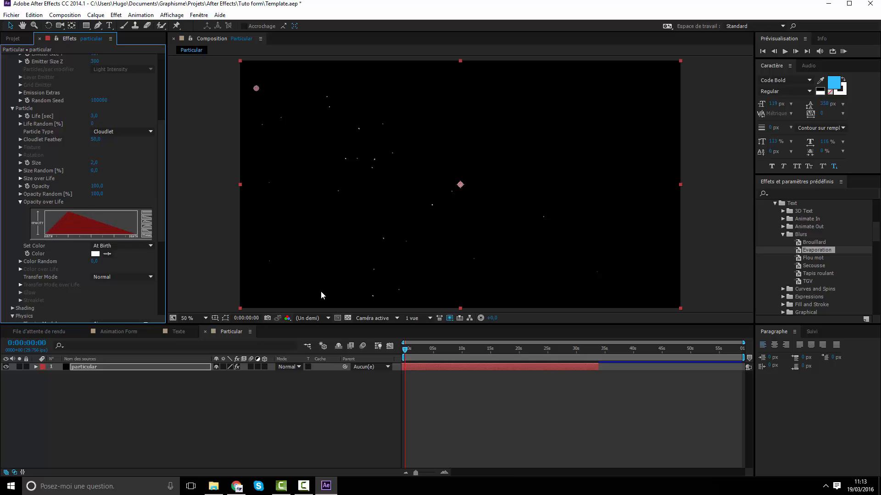
key("space")
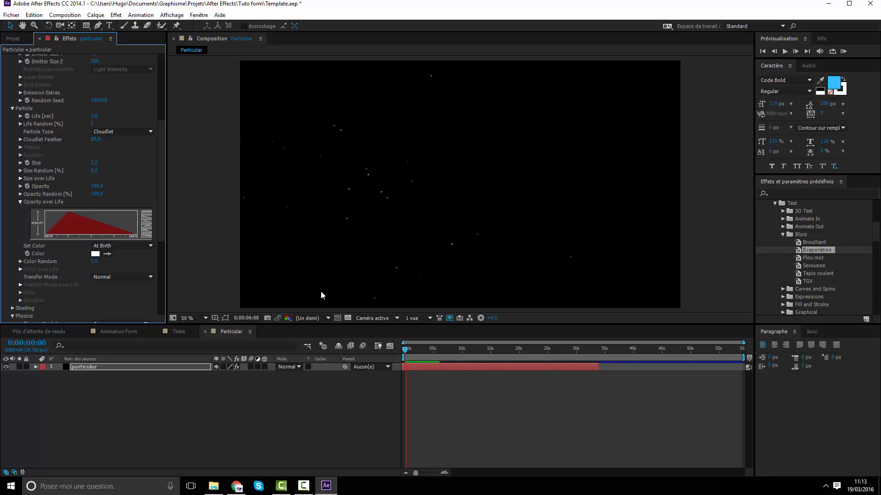
key("space")
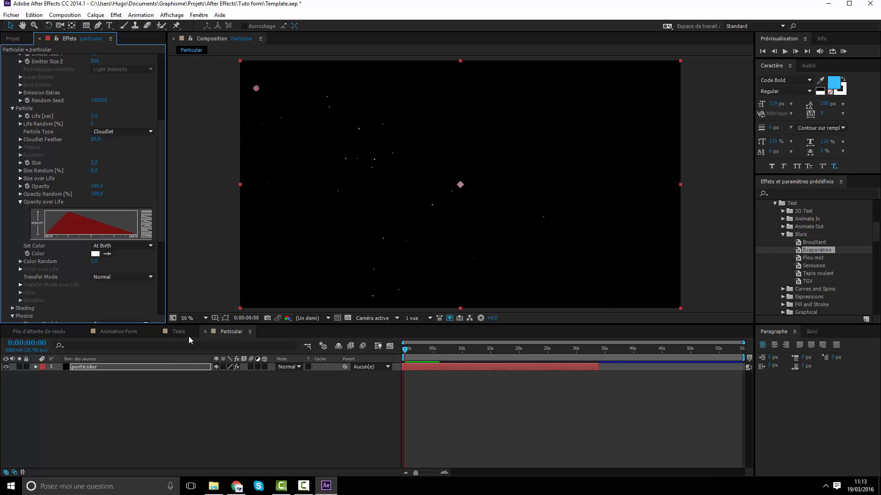
Try the particular layer directly in the Animation Form composition, check it over time, and delete it there
left_click(170, 369)
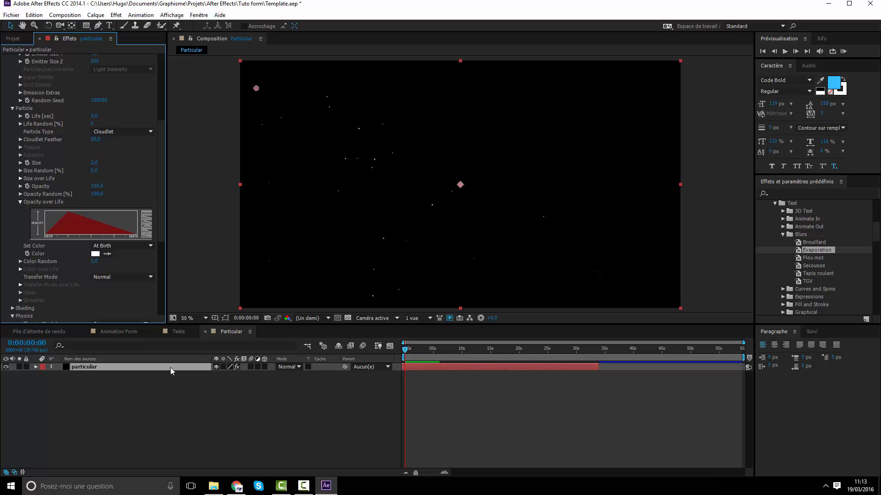
left_click(111, 334)
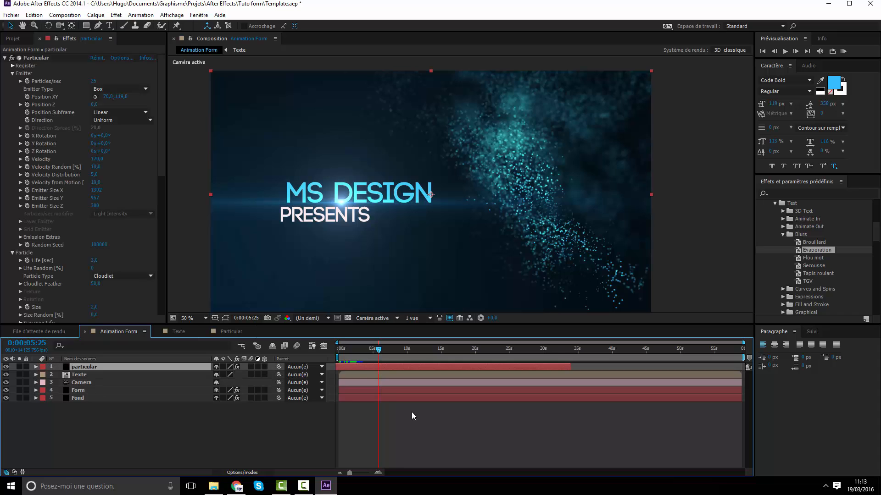
left_click_drag(338, 357, 378, 352)
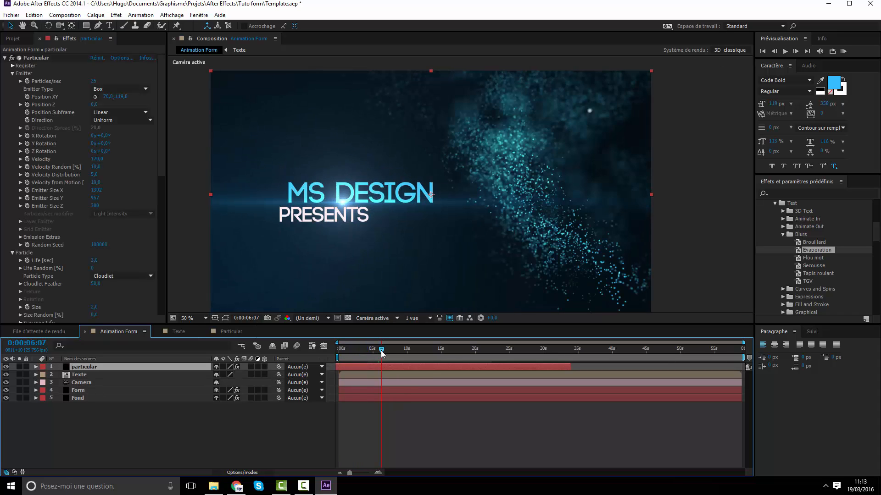
key("Delete")
Add the Particular composition to Animation Form, preview it with the title, and move its layer down toward the Form layer
left_click(24, 40)
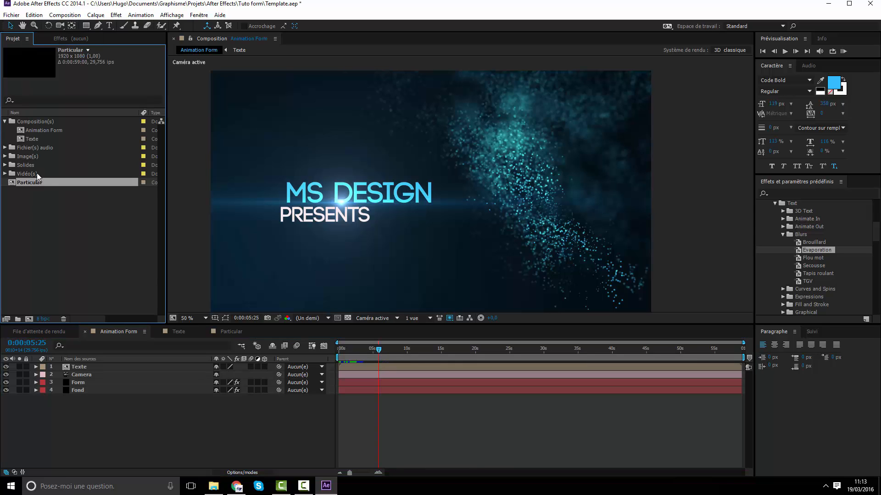
left_click_drag(28, 183, 267, 327)
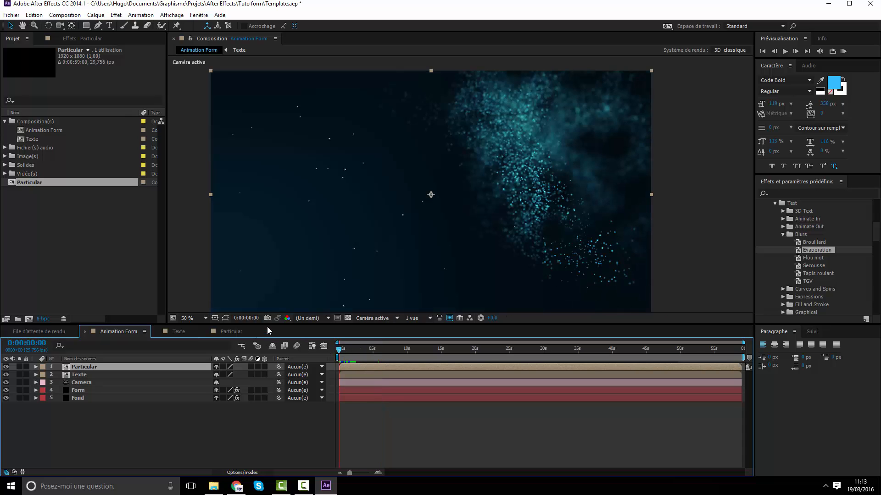
key("space")
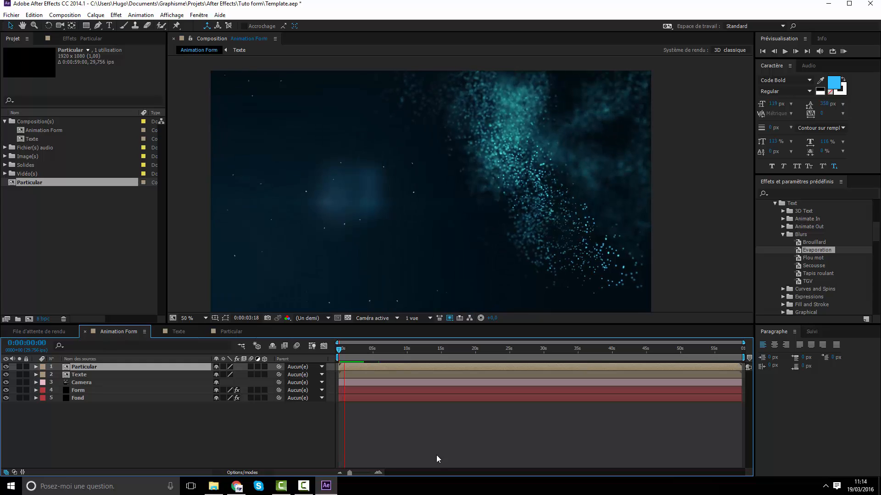
key("space")
left_click_drag(80, 366, 80, 390)
Set the particle color of the particular layer in the Particular composition to a light cyan
left_click(238, 330)
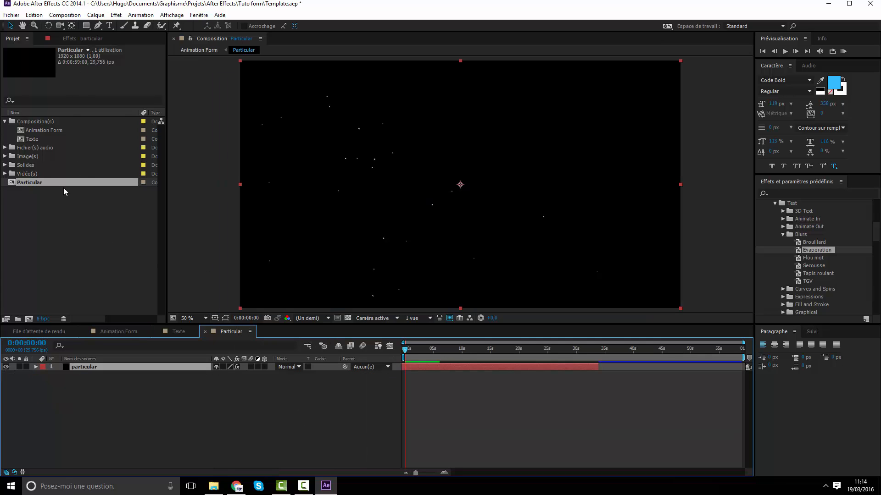
left_click(85, 38)
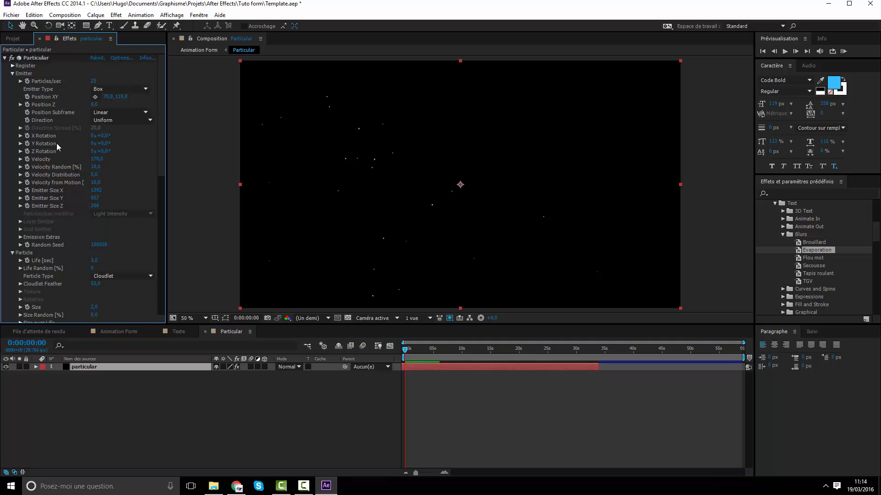
scroll(55, 143, "down", 6)
scroll(54, 145, "down", 3)
left_click(95, 151)
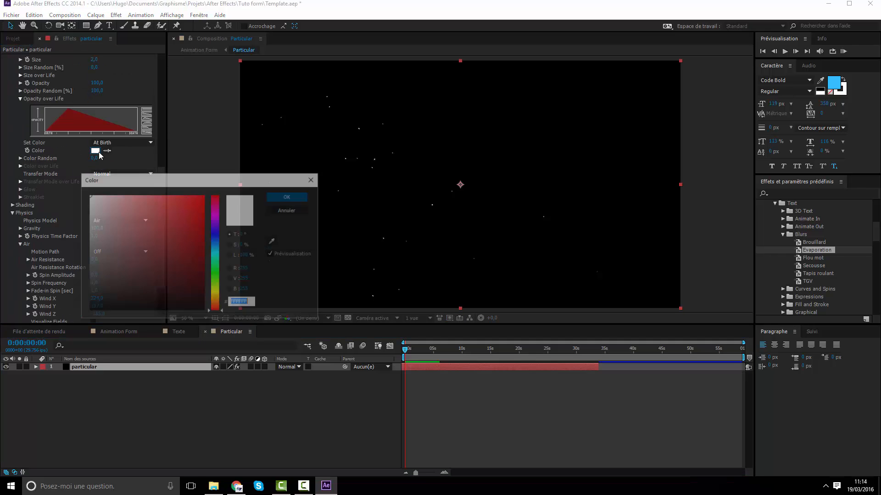
left_click_drag(218, 260, 217, 250)
left_click_drag(127, 197, 133, 196)
left_click(288, 197)
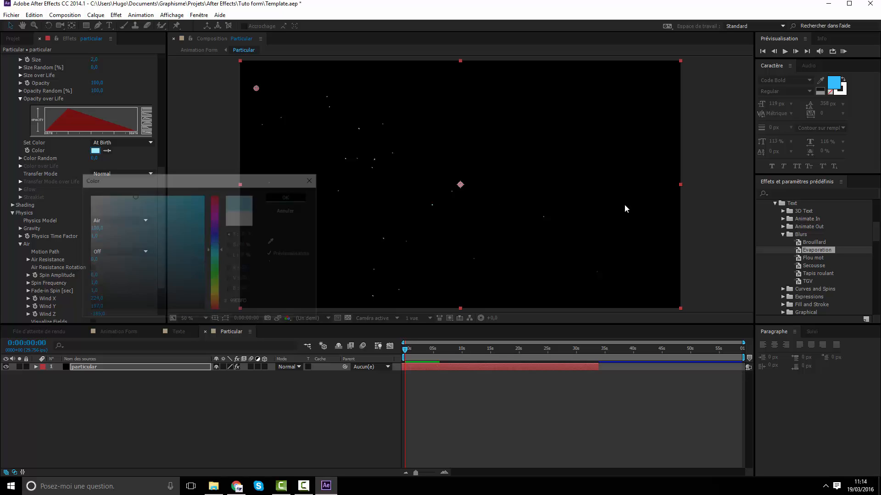
Apply the Lueur diffuse effect to the particular layer and set its Rayon to about 14
left_click(815, 184)
left_click(817, 189)
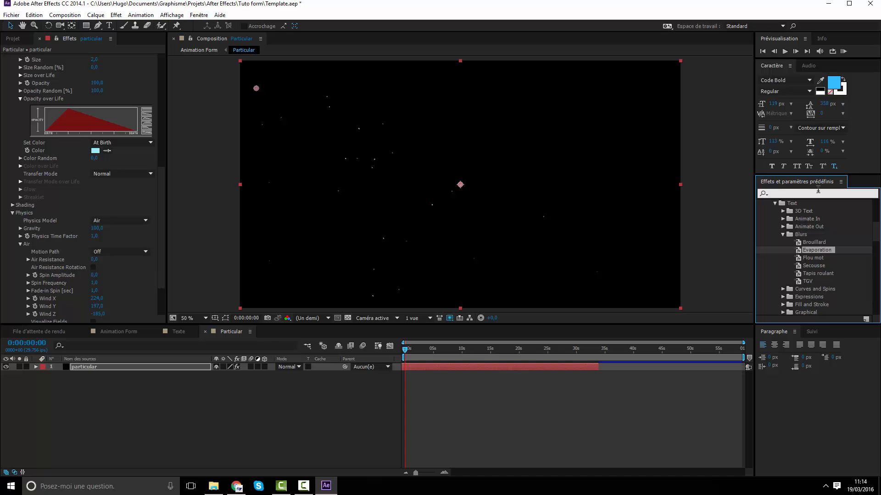
type("lueur")
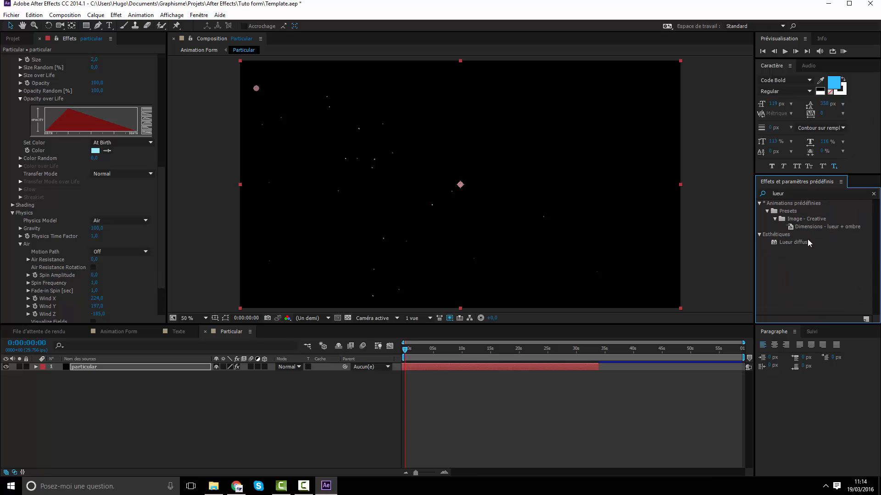
left_click_drag(808, 238, 469, 365)
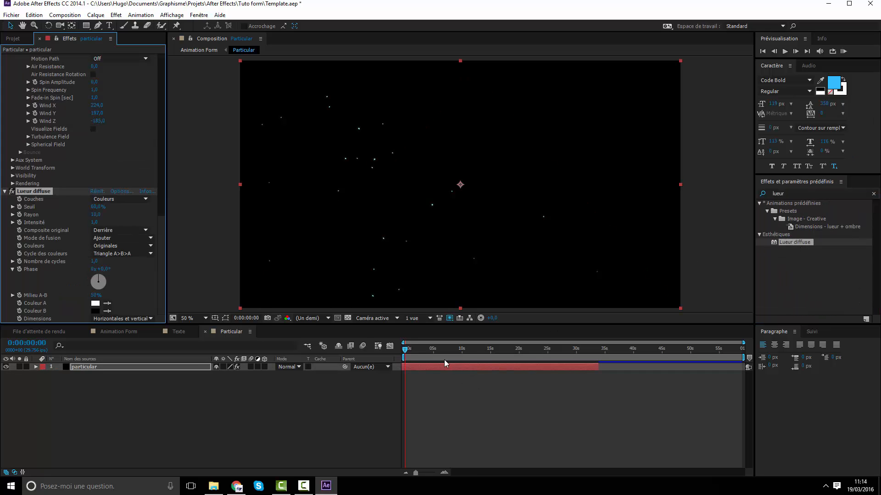
scroll(323, 185, "up", 4)
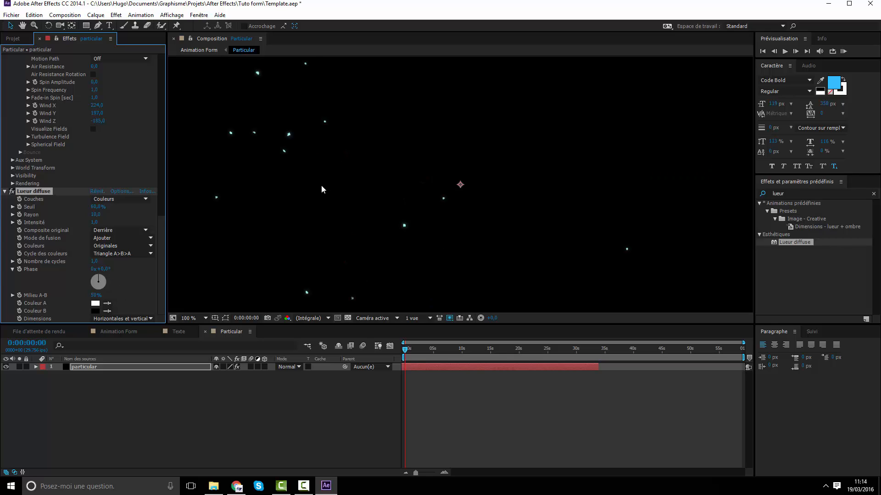
left_click_drag(365, 173, 463, 193)
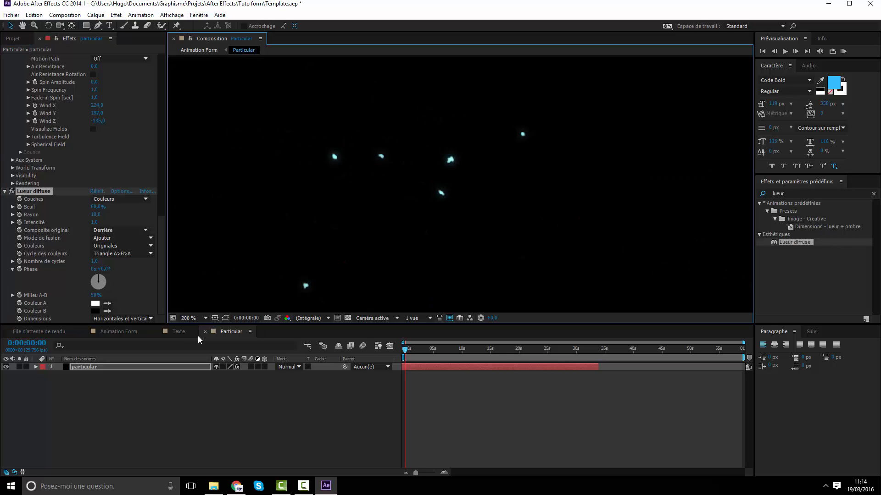
mouse_move(98, 217)
left_mouse_down()
mouse_move(115, 213)
mouse_move(86, 215)
mouse_move(107, 214)
left_mouse_up()
Shift the particle color from cyan to a light blue with a hue of about 203°
scroll(113, 250, "up", 8)
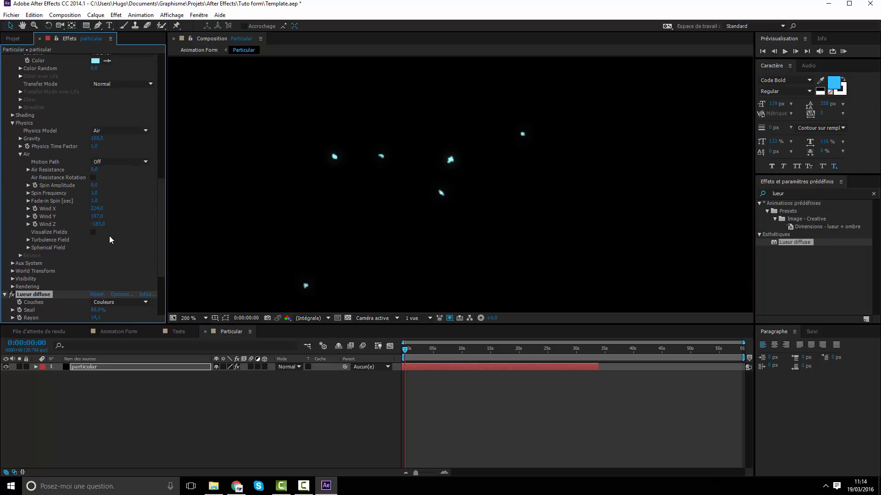
left_click(96, 143)
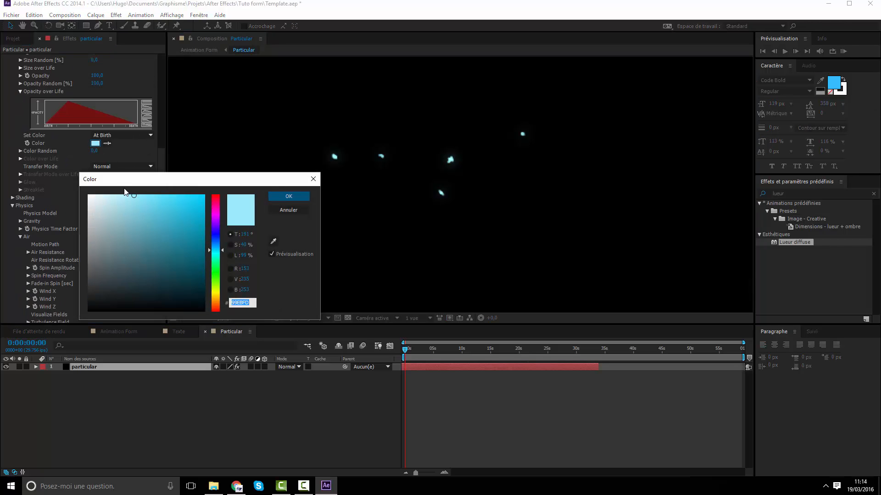
left_click_drag(224, 255, 202, 240)
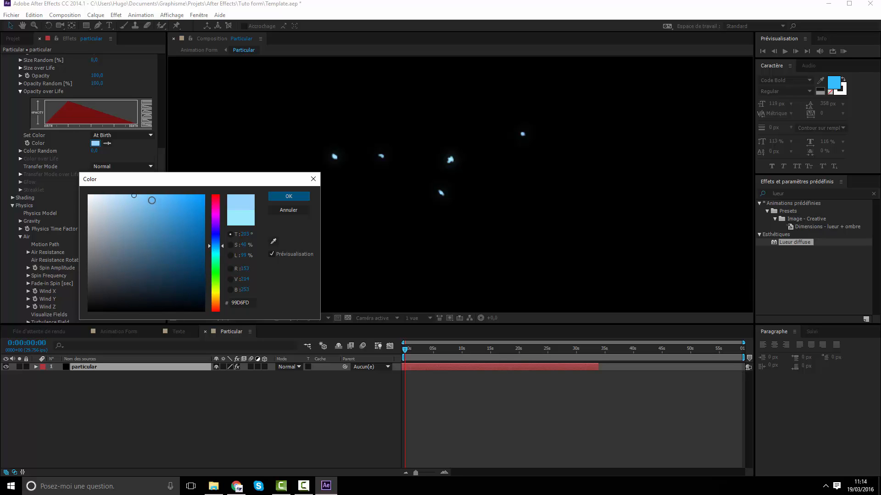
mouse_move(152, 199)
left_mouse_down()
mouse_move(143, 219)
mouse_move(155, 224)
mouse_move(98, 205)
mouse_move(149, 195)
left_mouse_up()
left_click(116, 202)
left_click(279, 197)
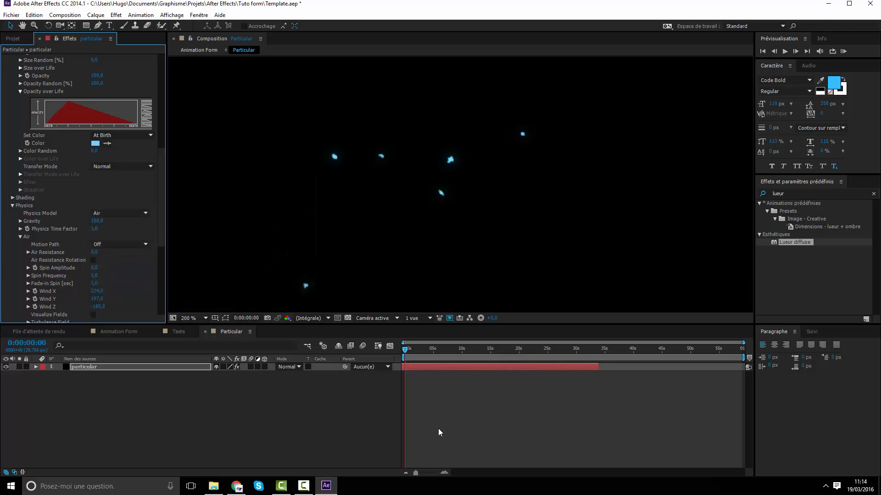
Check the Animation Form composition, return to Particular, and raise the Lueur diffuse Rayon to about 27
left_click(137, 333)
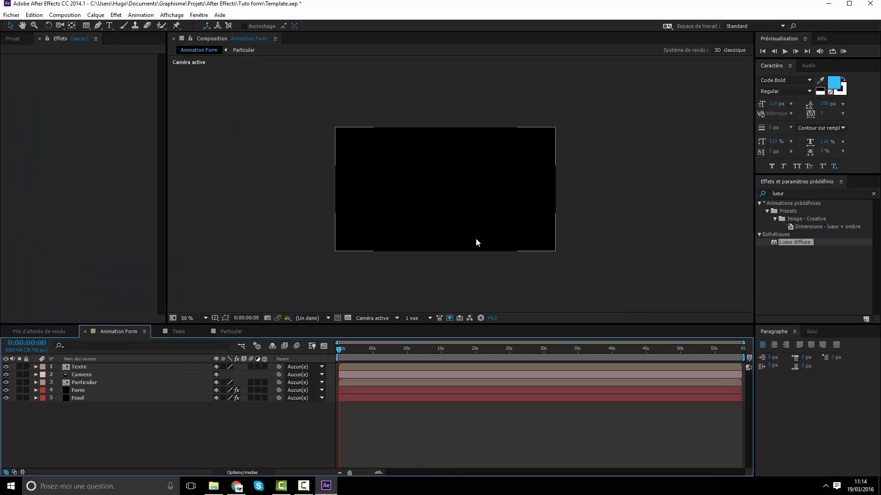
left_click(231, 331)
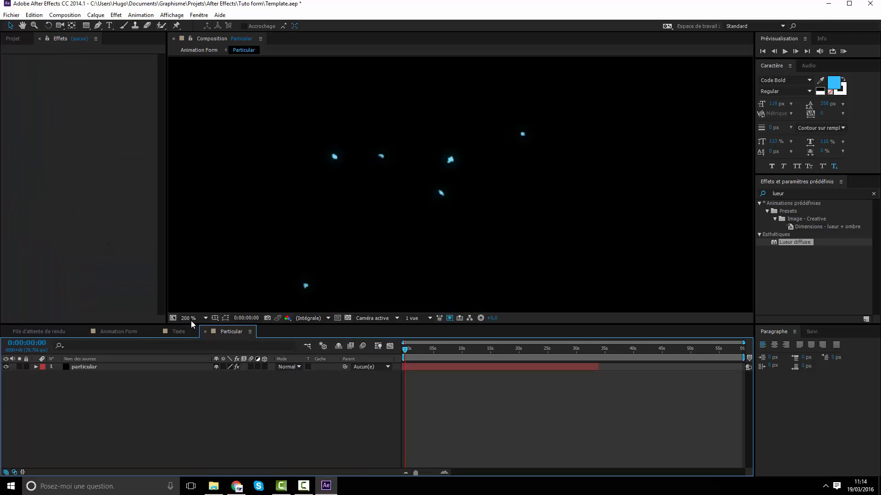
left_click(104, 368)
scroll(108, 292, "down", 15)
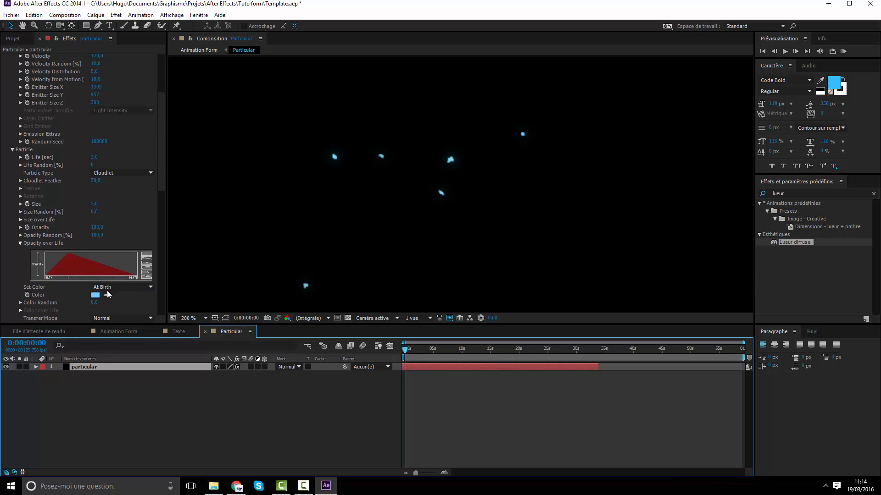
scroll(109, 294, "down", 1)
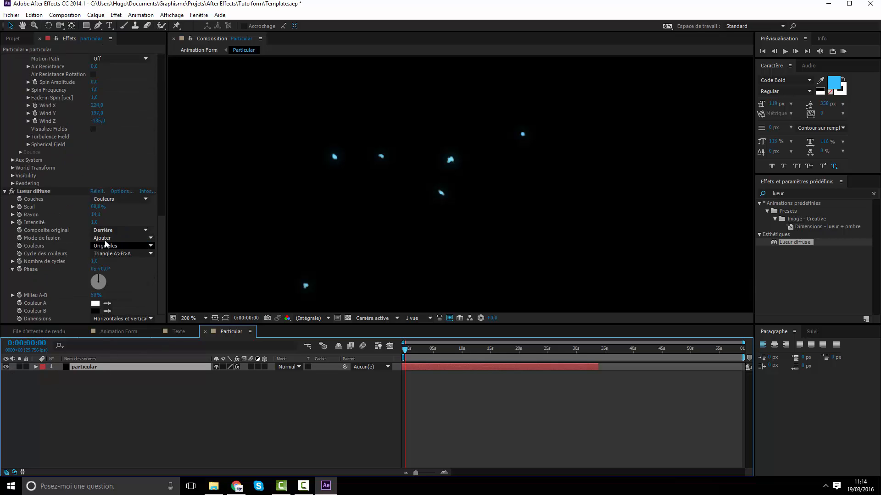
left_click_drag(104, 213, 143, 211)
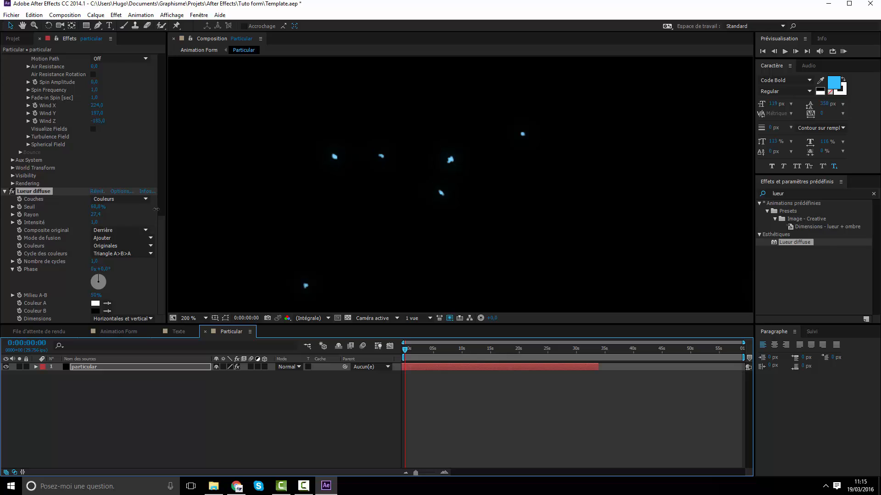
Darken the particle color to the muted blue 639FC6
scroll(124, 172, "up", 12)
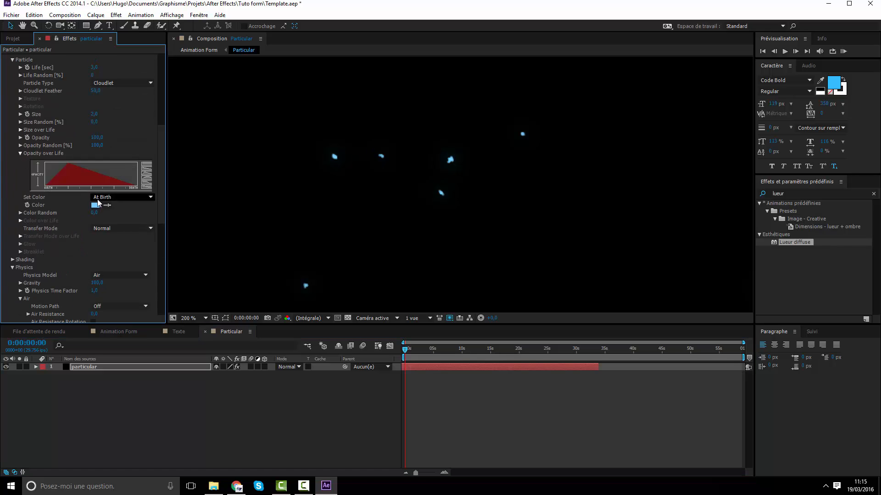
left_click(95, 205)
mouse_move(143, 202)
left_mouse_down()
mouse_move(136, 192)
mouse_move(131, 205)
mouse_move(147, 221)
left_mouse_up()
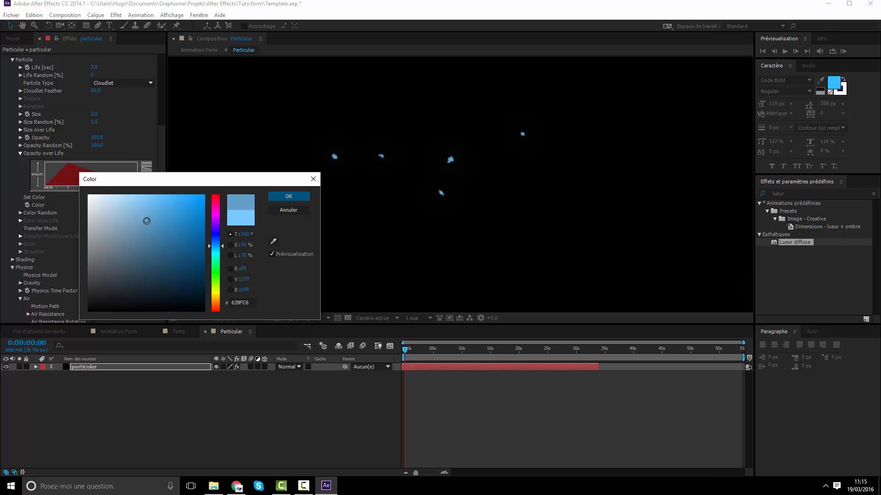
left_click(293, 198)
Go to 0:00:03:02 in the Animation Form composition and add a new adjustment layer above all layers
left_click(128, 330)
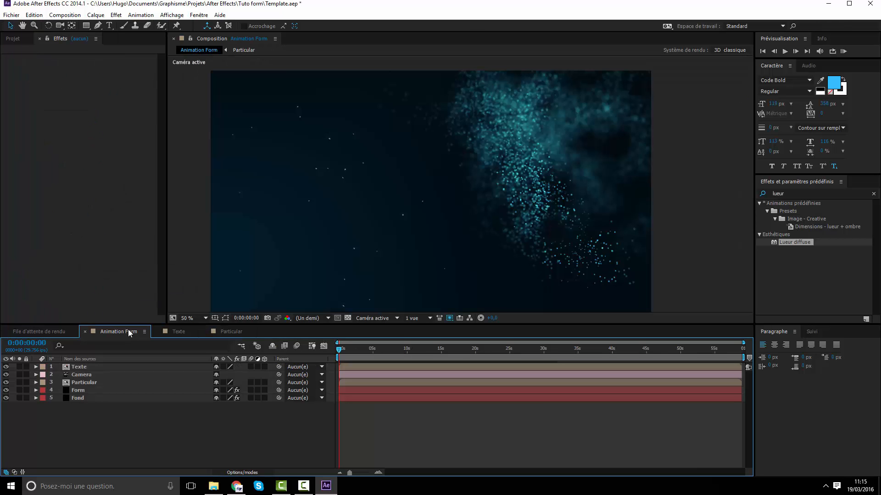
left_click(360, 354)
right_click(397, 439)
mouse_move(459, 337)
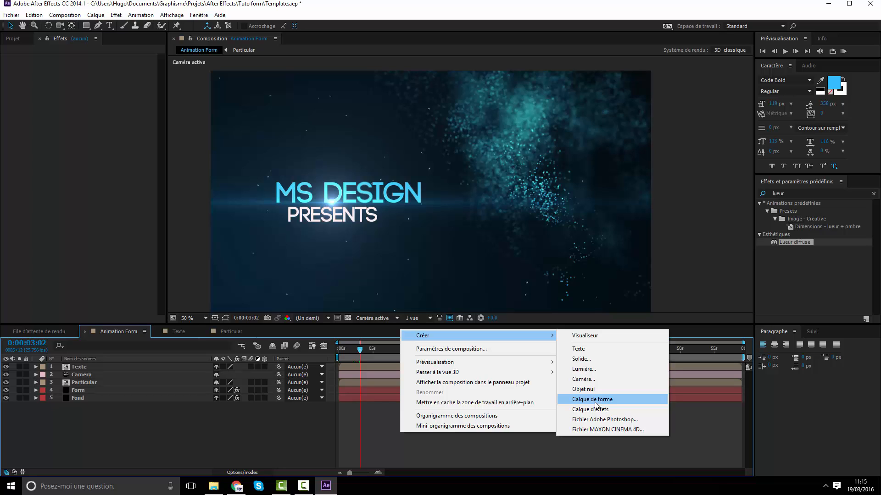
left_click(594, 414)
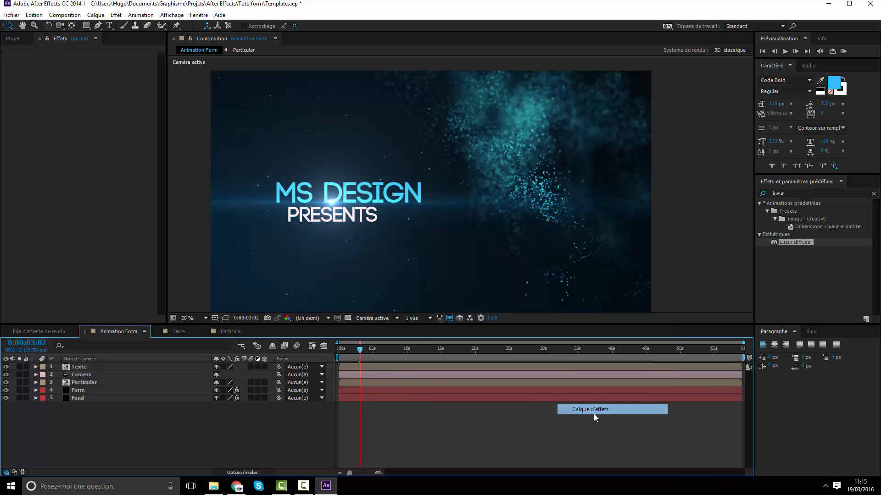
Apply the Magic Bullet Looks effect to the new adjustment layer
right_click(400, 367)
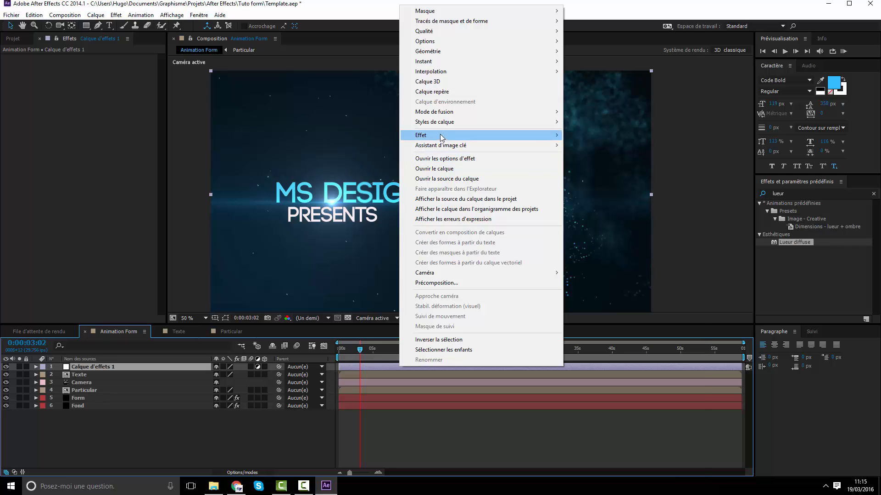
mouse_move(438, 135)
mouse_move(606, 270)
left_click(733, 266)
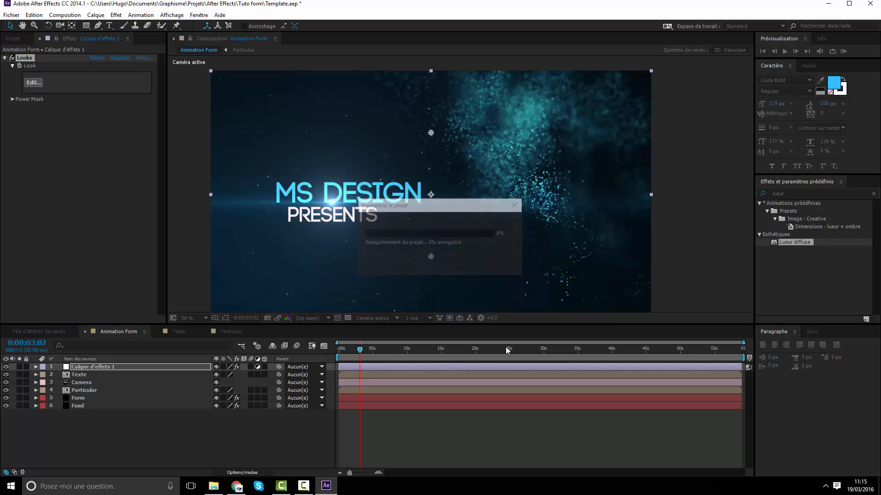
Edit the look in Magic Bullet Looks, choose the Cool preset from the Basic group, and apply it to the adjustment layer
left_click(33, 83)
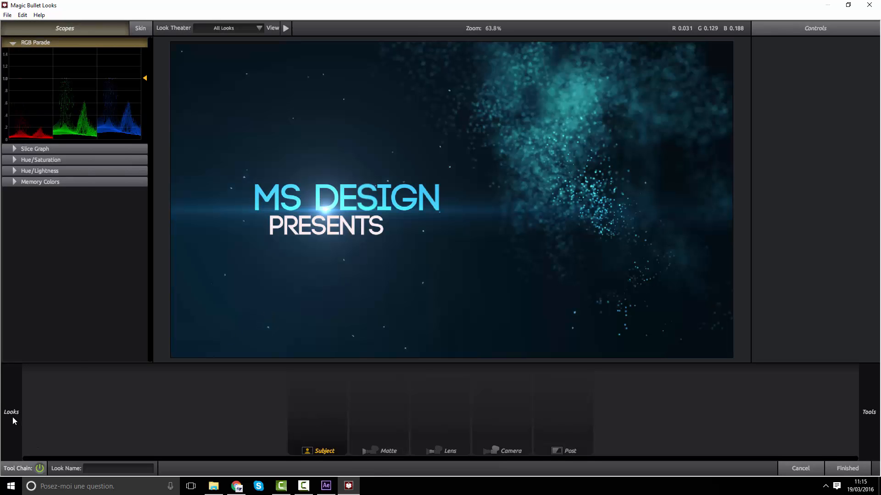
mouse_move(13, 417)
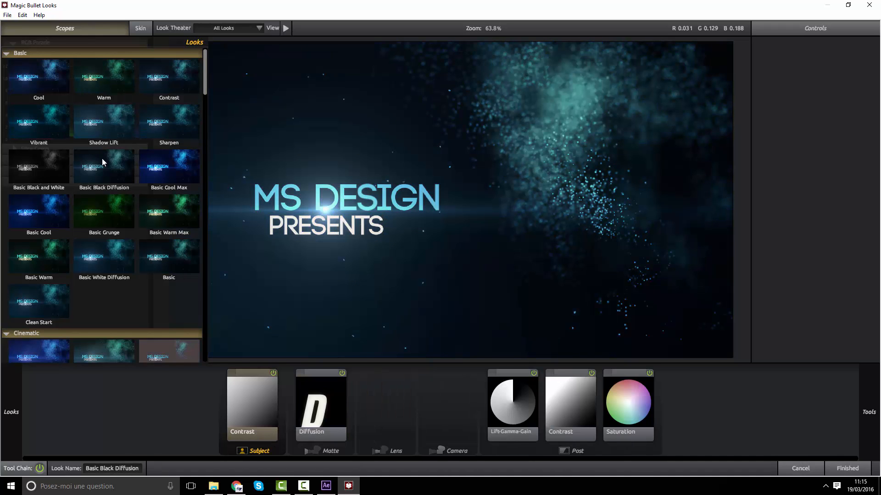
scroll(102, 159, "down", 2)
scroll(116, 194, "up", 1)
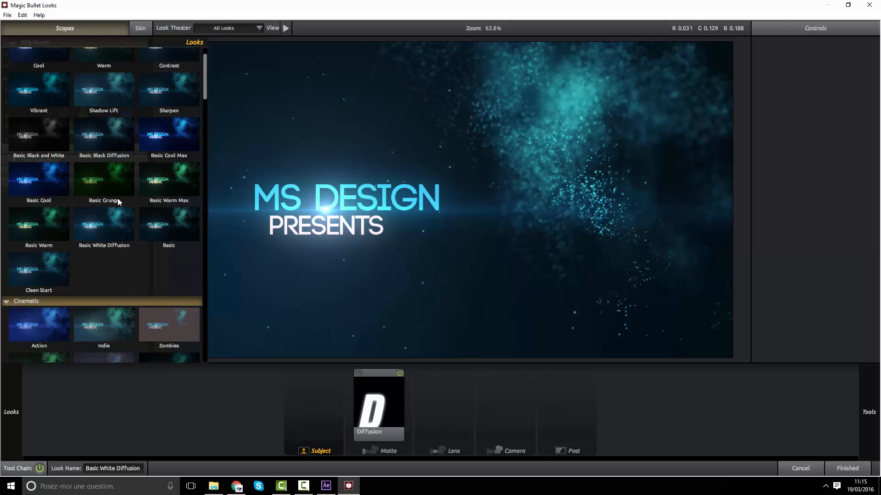
scroll(108, 220, "up", 1)
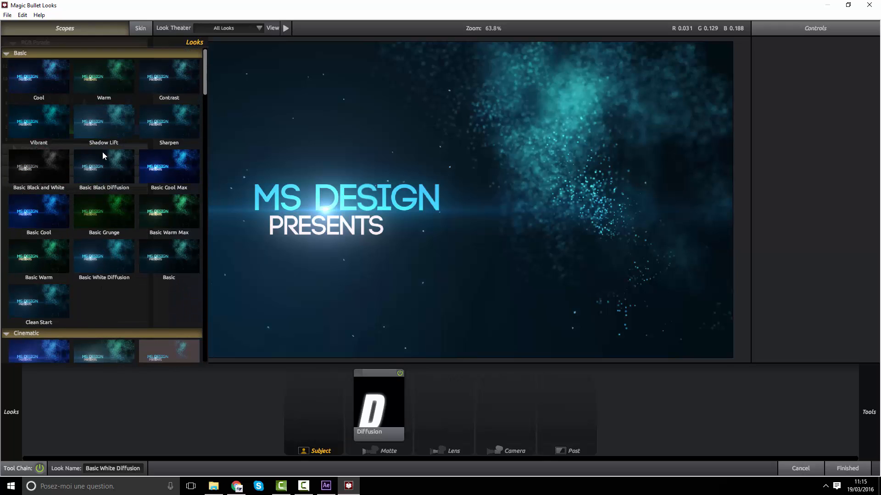
left_click(46, 79)
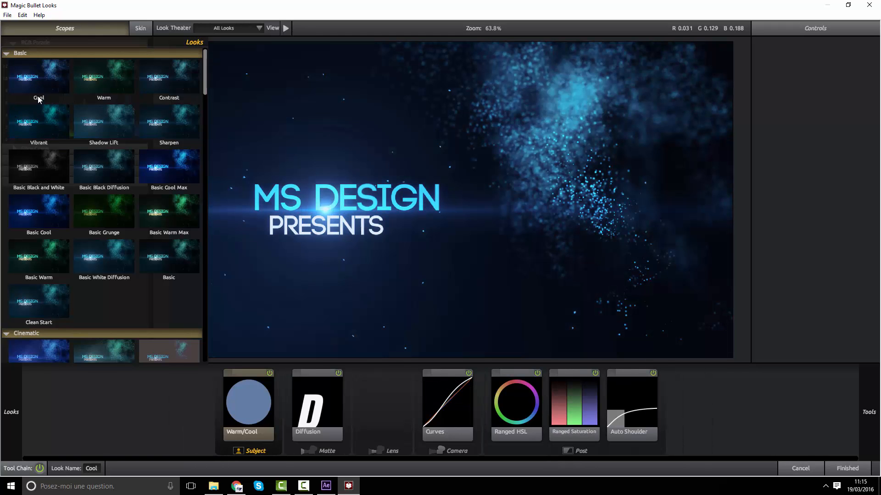
left_click(847, 469)
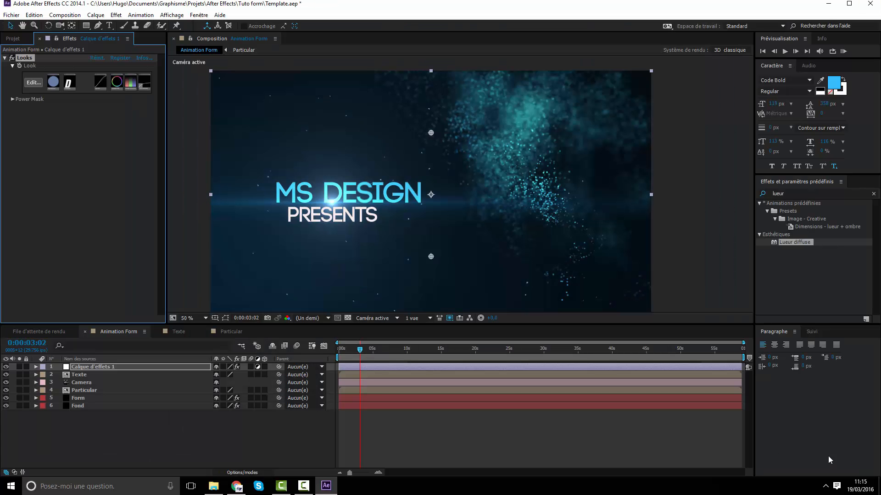
left_click(469, 434)
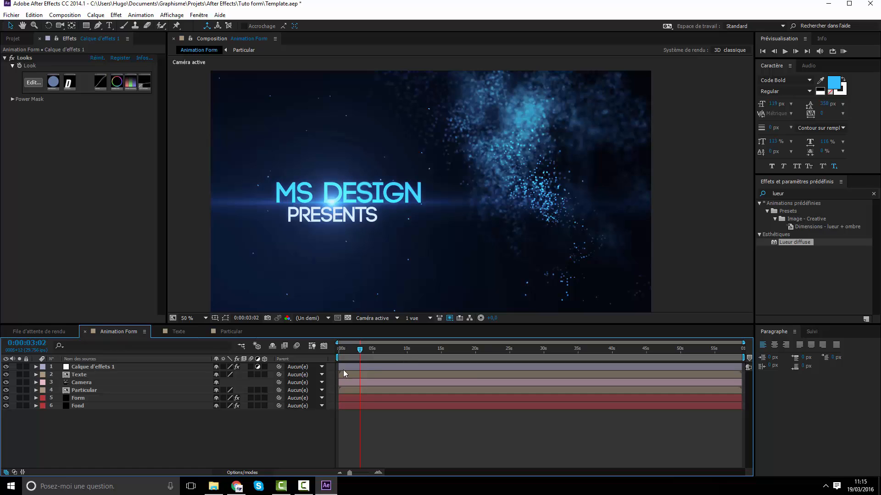
Reopen the adjustment layer's look for editing and browse the available preset looks and Subject tools
left_click(90, 367)
left_click(36, 84)
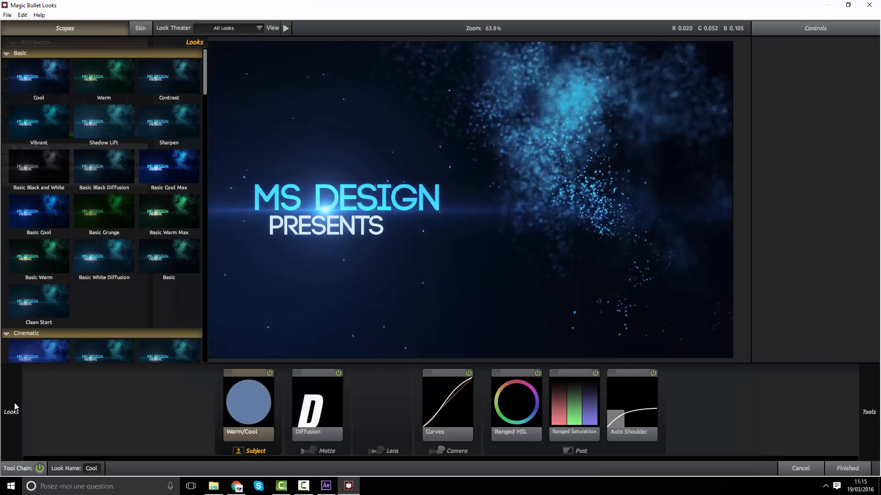
scroll(131, 268, "down", 3)
scroll(133, 266, "down", 5)
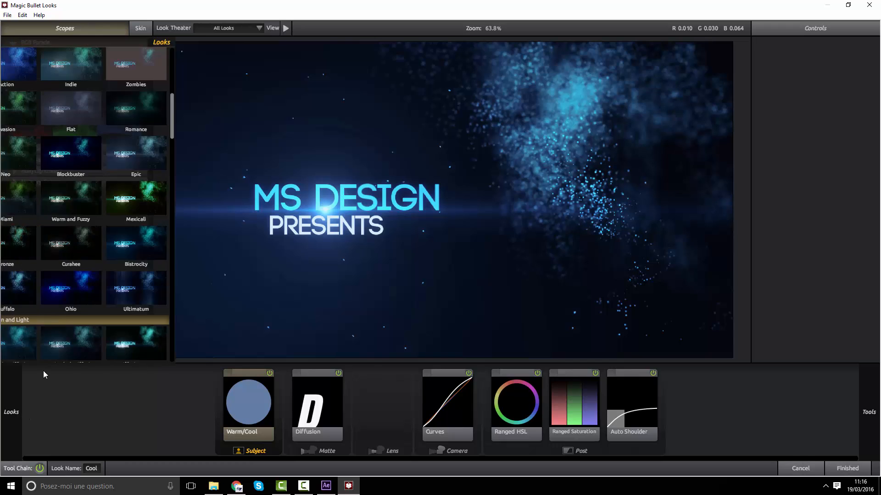
scroll(133, 222, "down", 8)
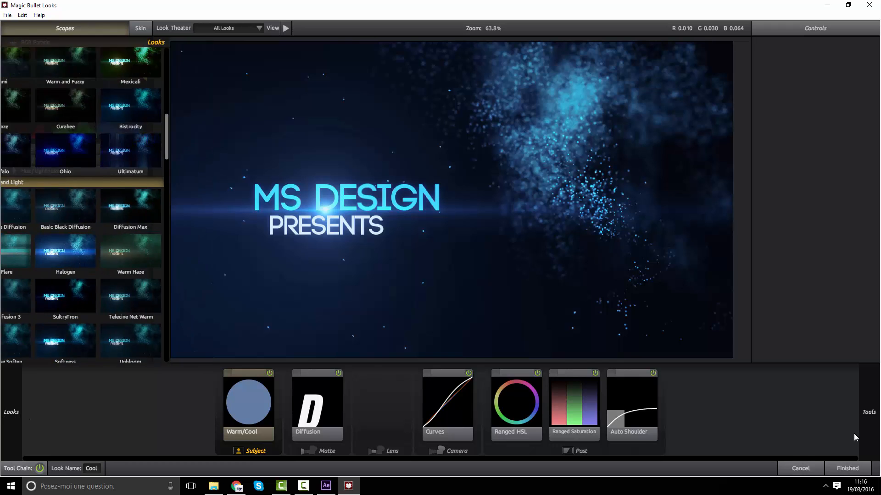
mouse_move(857, 369)
scroll(806, 223, "down", 5)
scroll(806, 224, "down", 1)
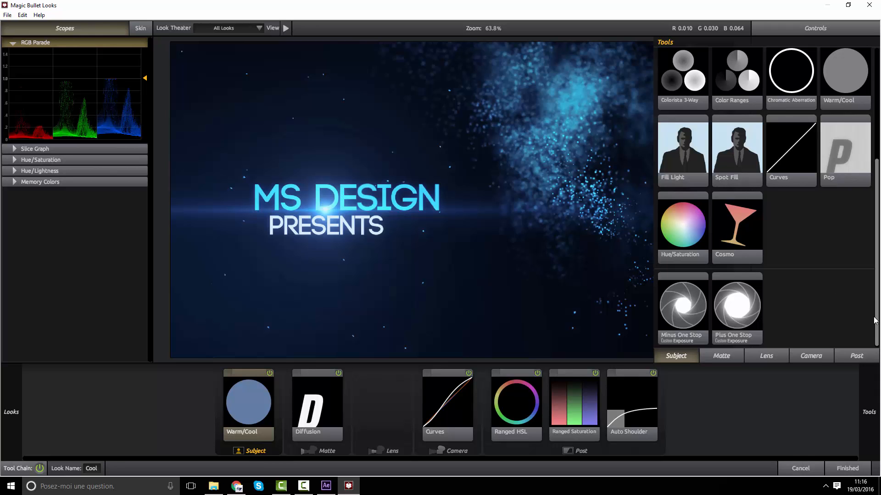
left_click_drag(876, 280, 877, 208)
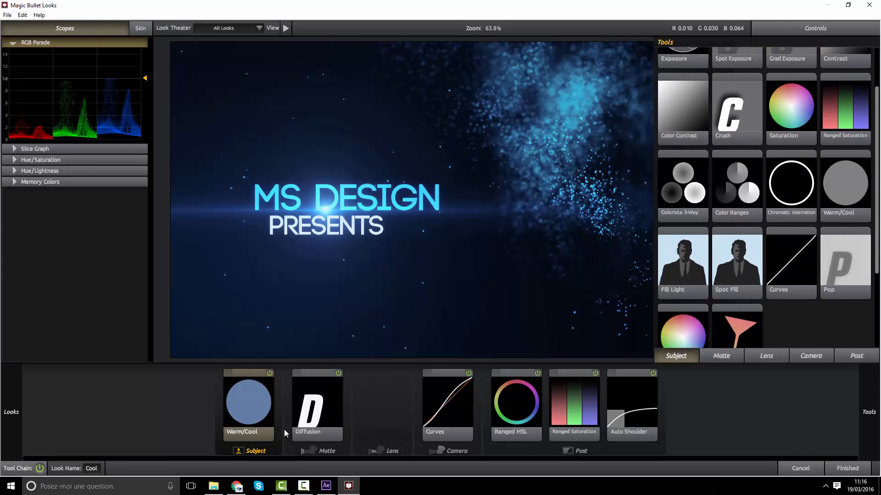
scroll(135, 183, "down", 3)
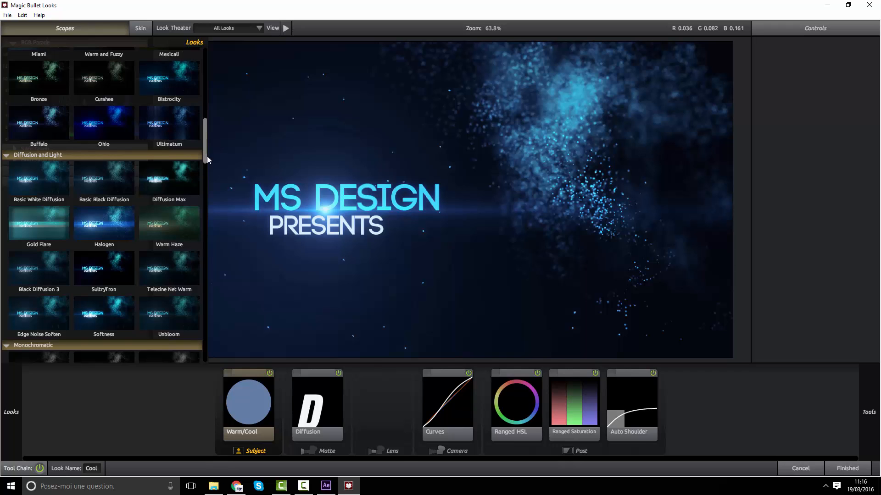
Compare the image with the Diffusion tool and the Camera Curves tool each switched off and back on
left_click(337, 372)
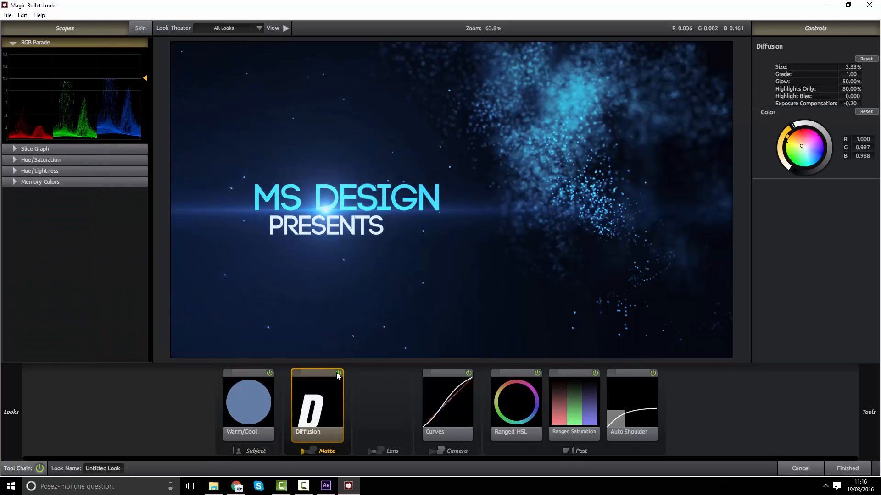
left_click(337, 373)
left_click(336, 373)
left_click(462, 413)
left_click(468, 373)
left_click(469, 373)
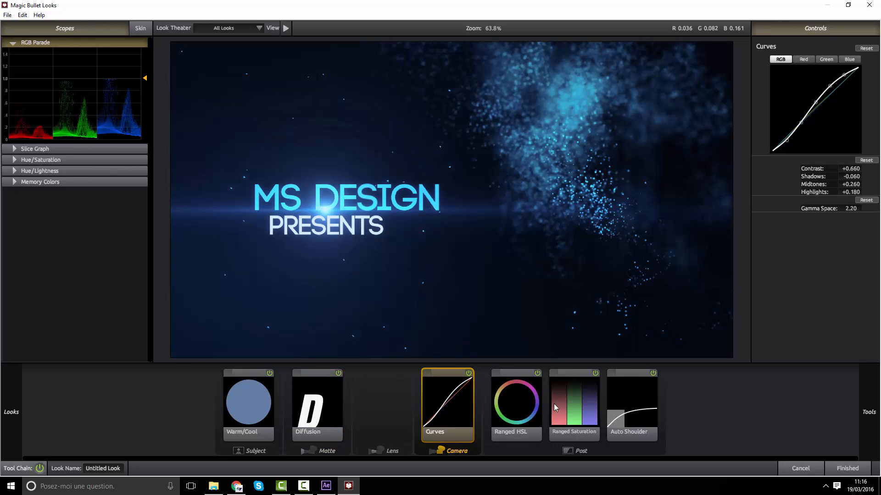
Check what Ranged HSL, Ranged Saturation and Auto Shoulder each contribute by toggling them off and back on
left_click(540, 382)
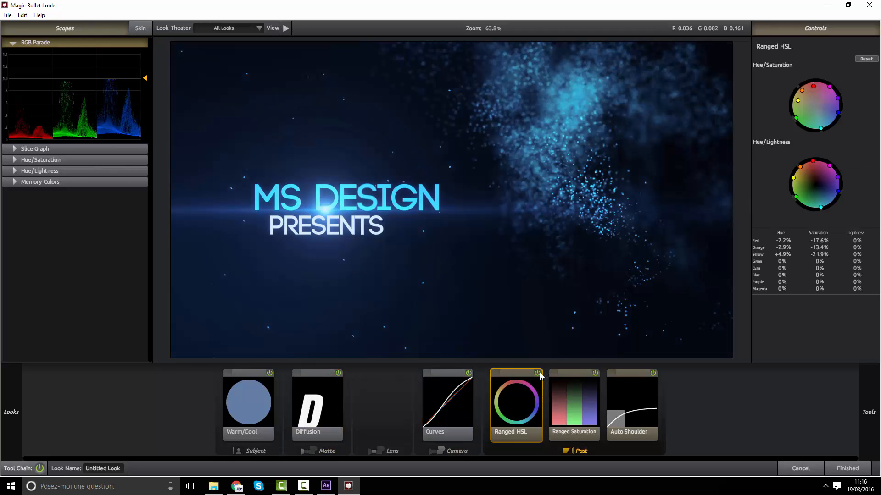
left_click(538, 373)
left_click(538, 373)
left_click(592, 378)
left_click(595, 373)
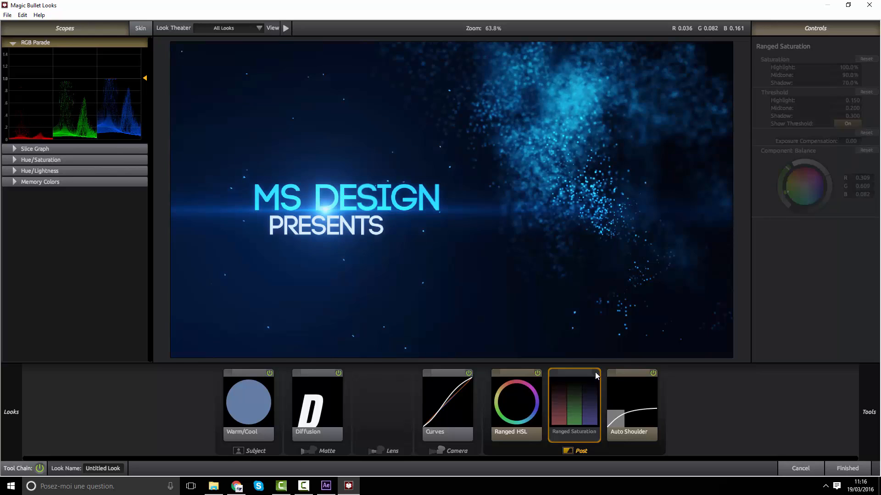
left_click(595, 373)
left_click(635, 386)
left_click(652, 374)
left_click(653, 374)
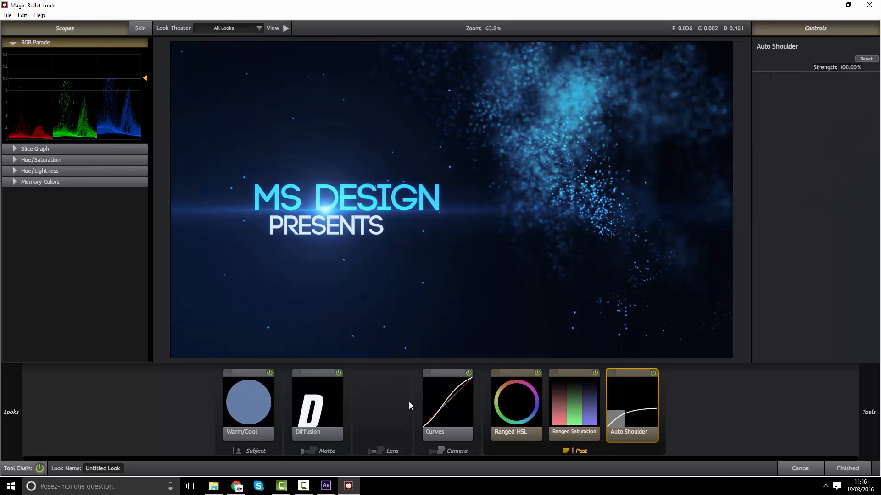
Compare the image with the Warm/Cool tool disabled and enabled, leaving it enabled
left_click(274, 390)
left_click(270, 374)
left_click(269, 374)
left_click(269, 373)
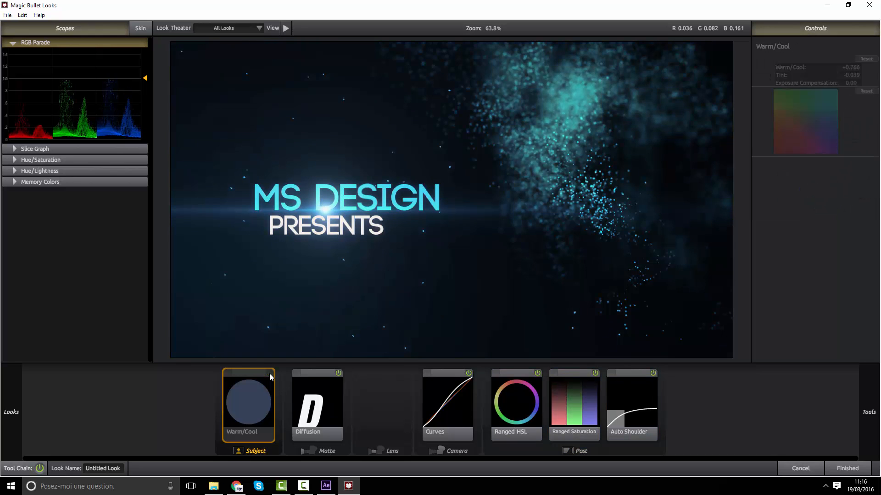
left_click(269, 373)
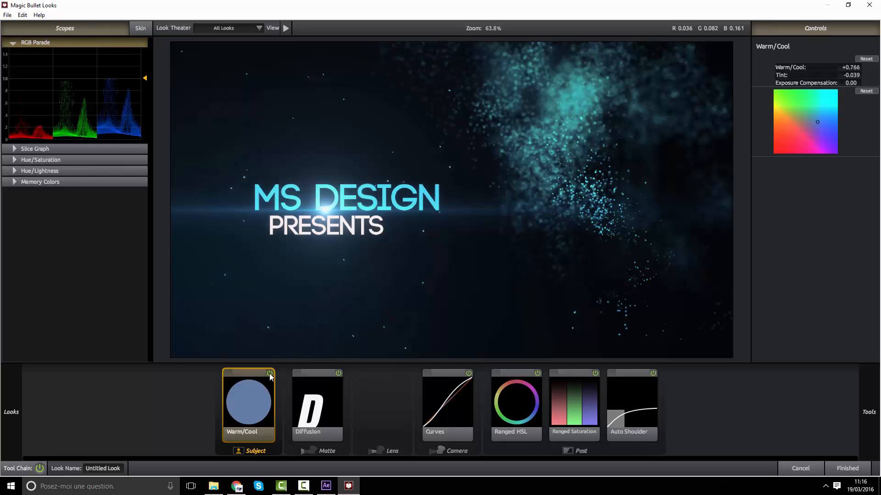
Finish editing the look and return to 0:00:00:00 in the Animation Form composition
left_click(826, 468)
left_click(448, 457)
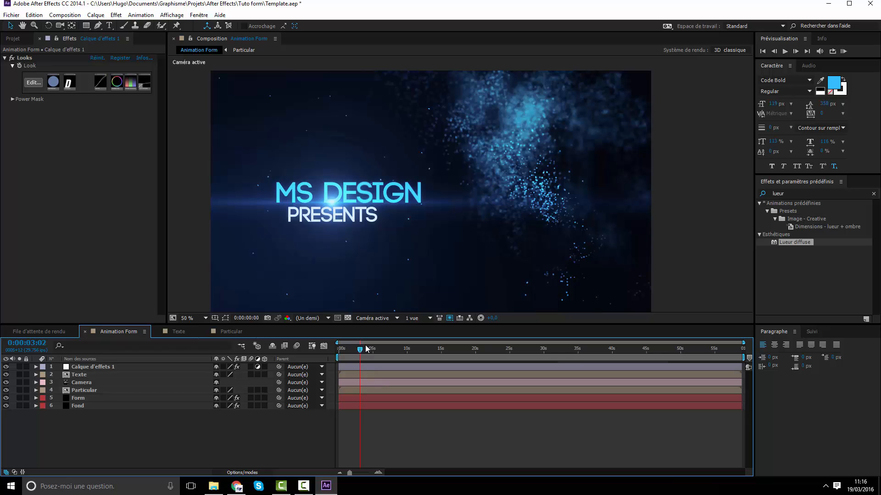
key("Home")
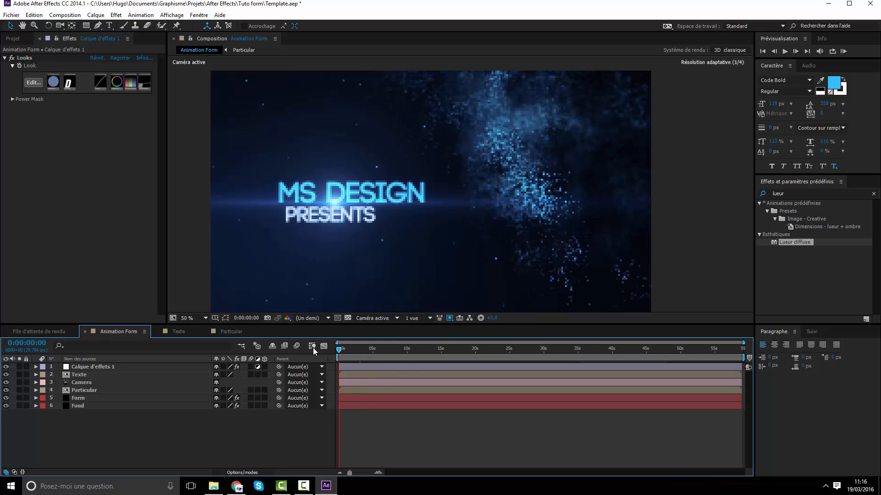
left_click(299, 346)
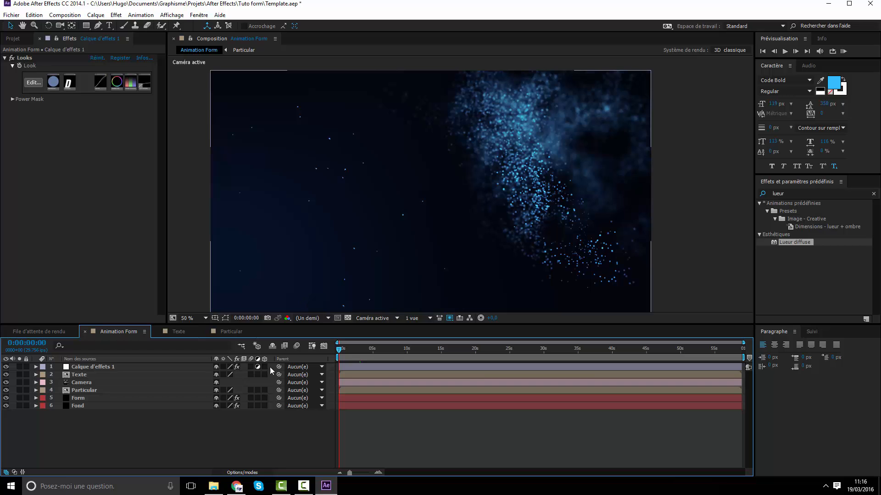
Play the rendered video Animation form.wmv from the Vidéos folder, skip ahead to its ending, and return to After Effects
left_click(213, 486)
double_click(496, 173)
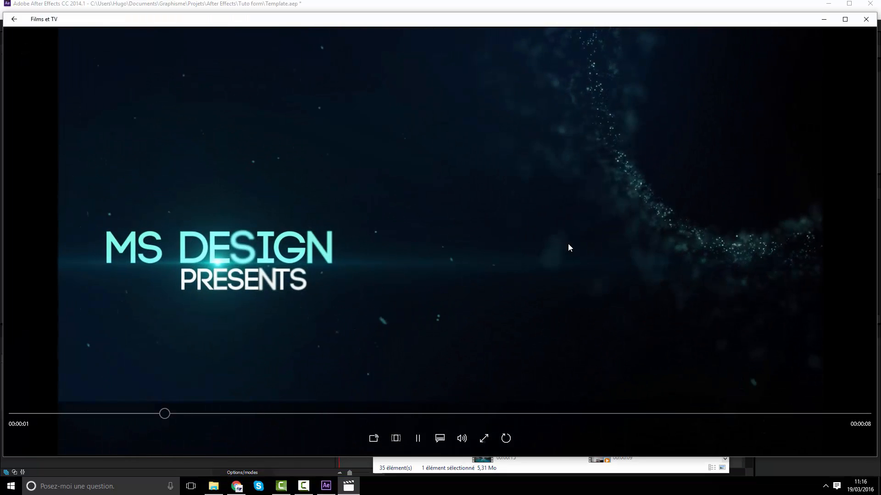
left_click(668, 414)
left_click(416, 441)
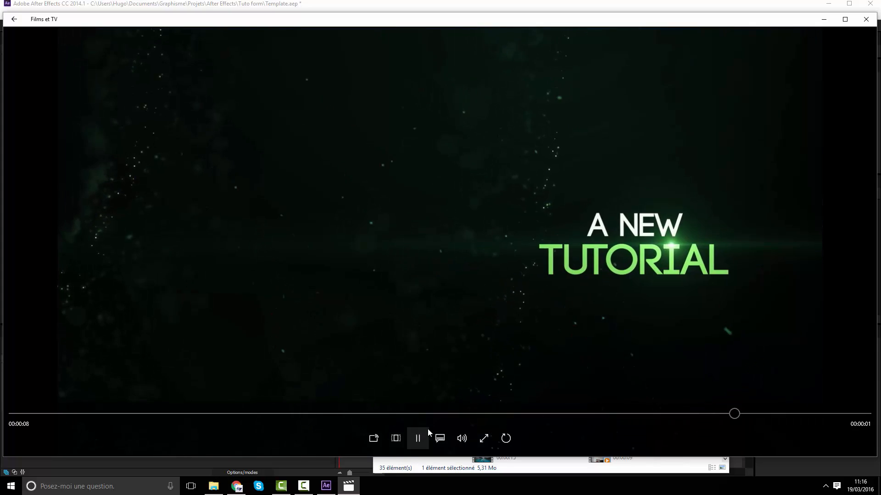
left_click(860, 20)
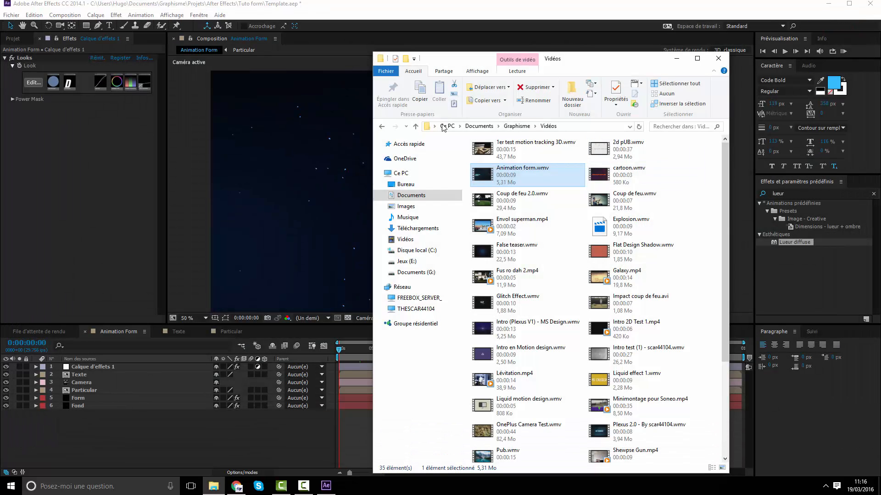
left_click(351, 276)
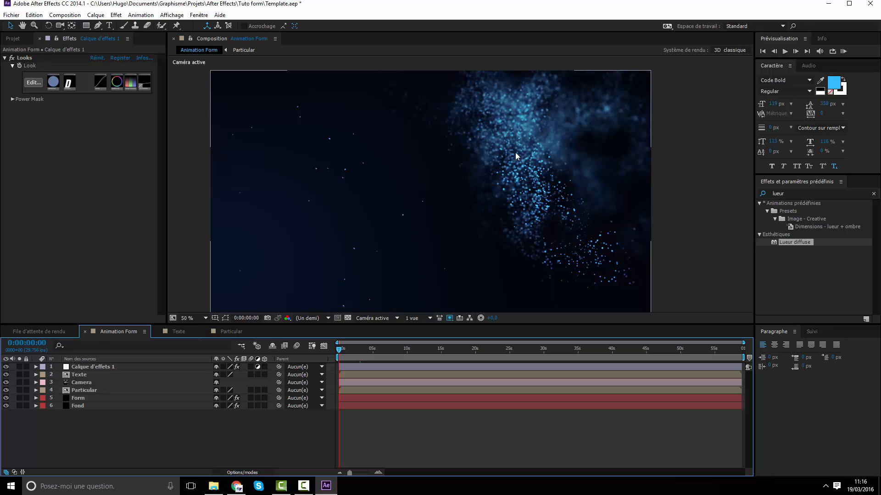